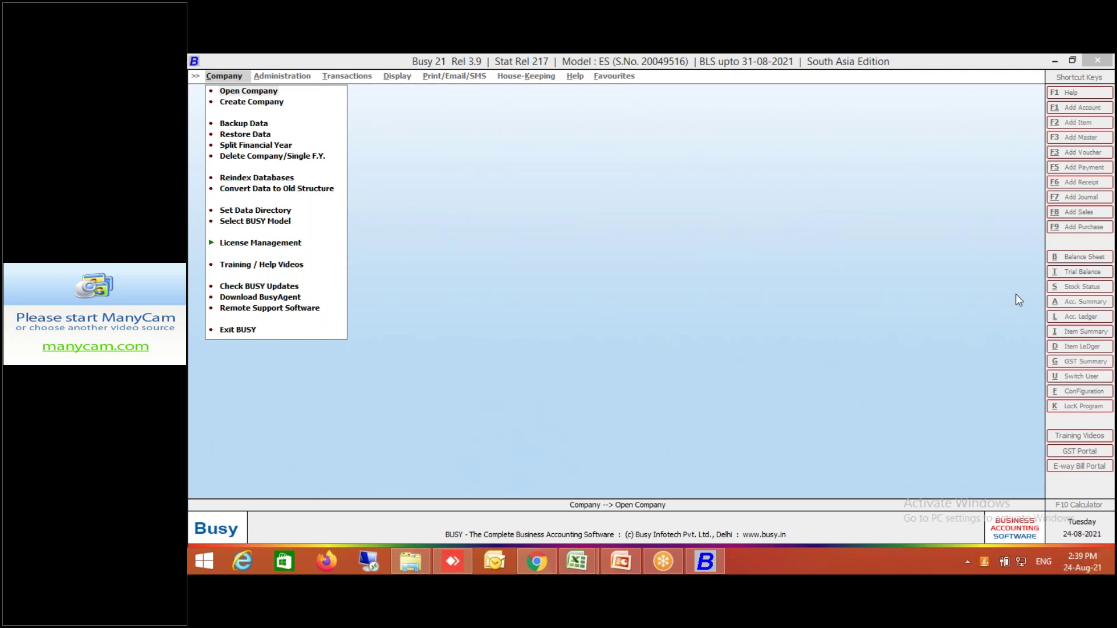
Open the company Busy Fresh Training 23 Aug 2021 and enter the login user name and password.
left_click(748, 456)
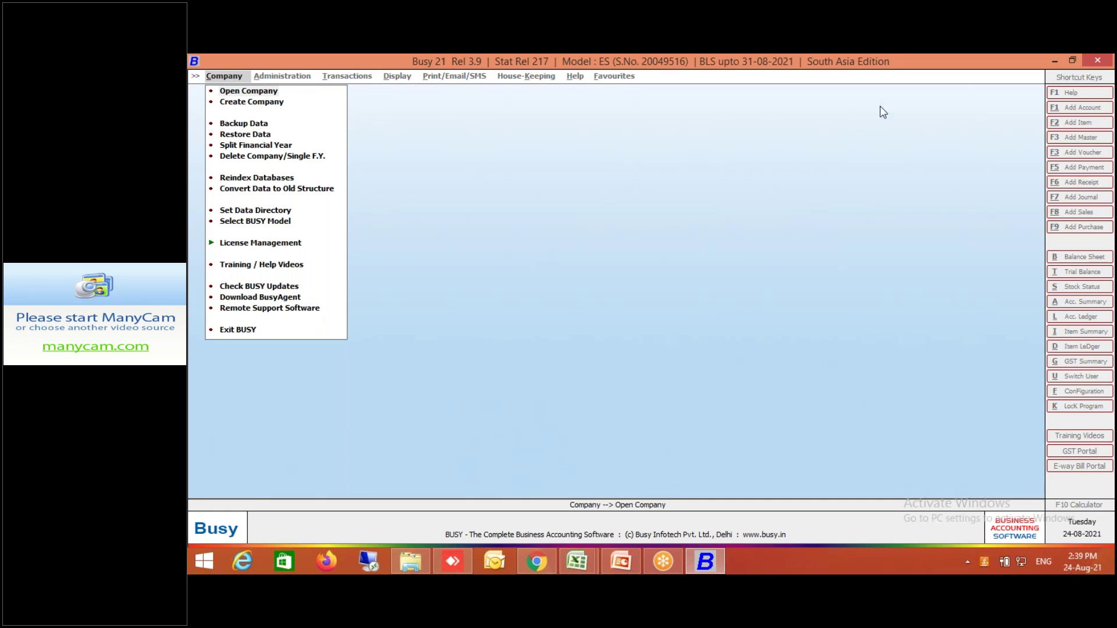
left_click(271, 92)
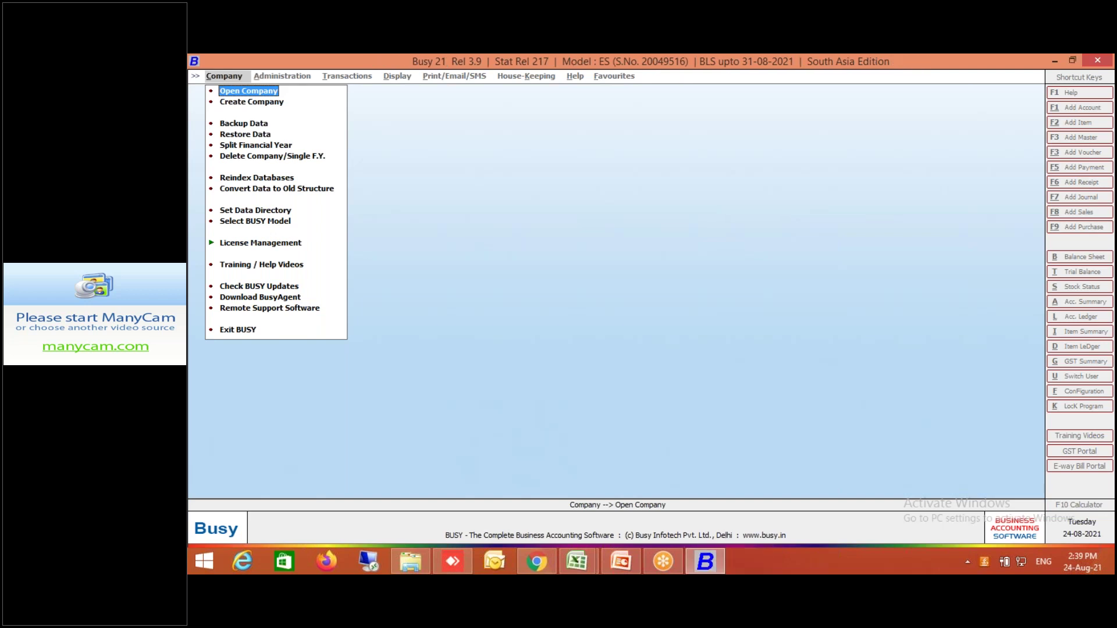
key("Return")
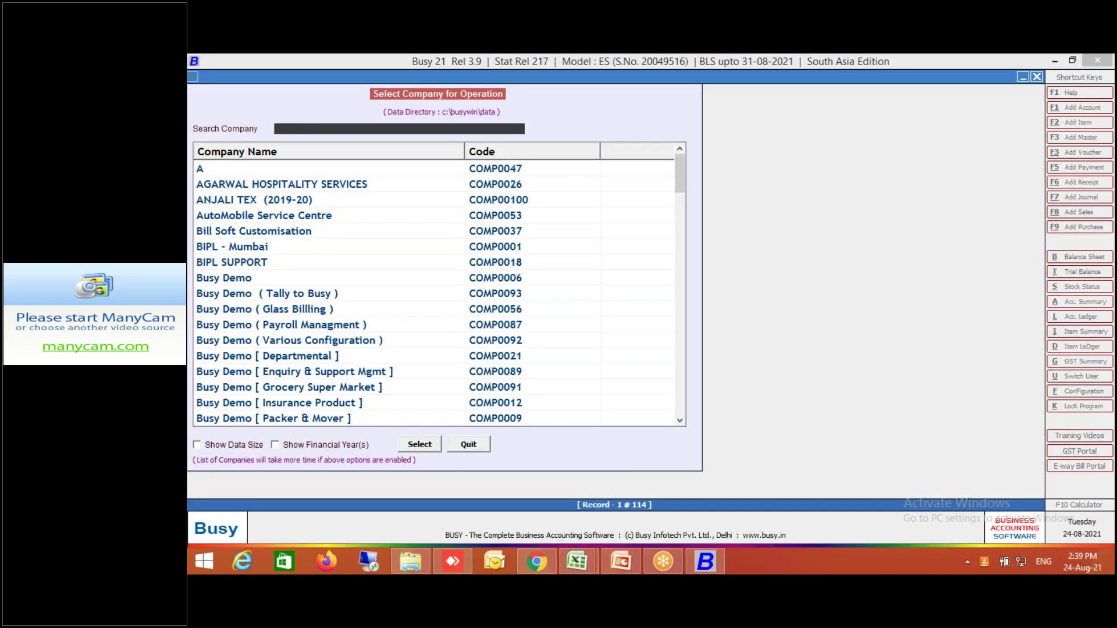
type("23")
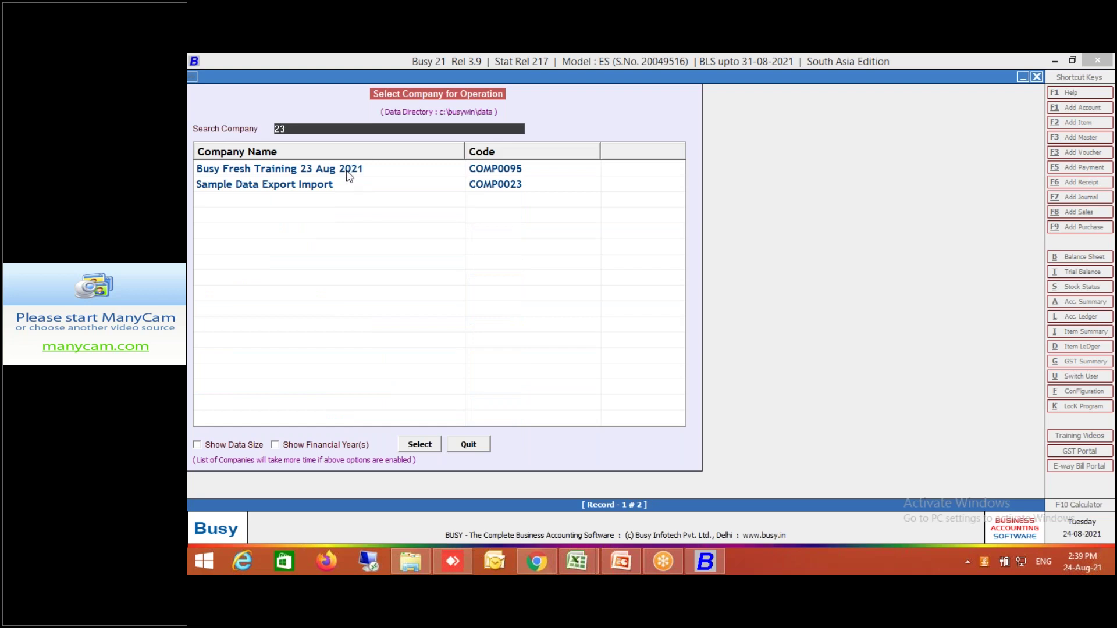
left_click(348, 175)
double_click(348, 175)
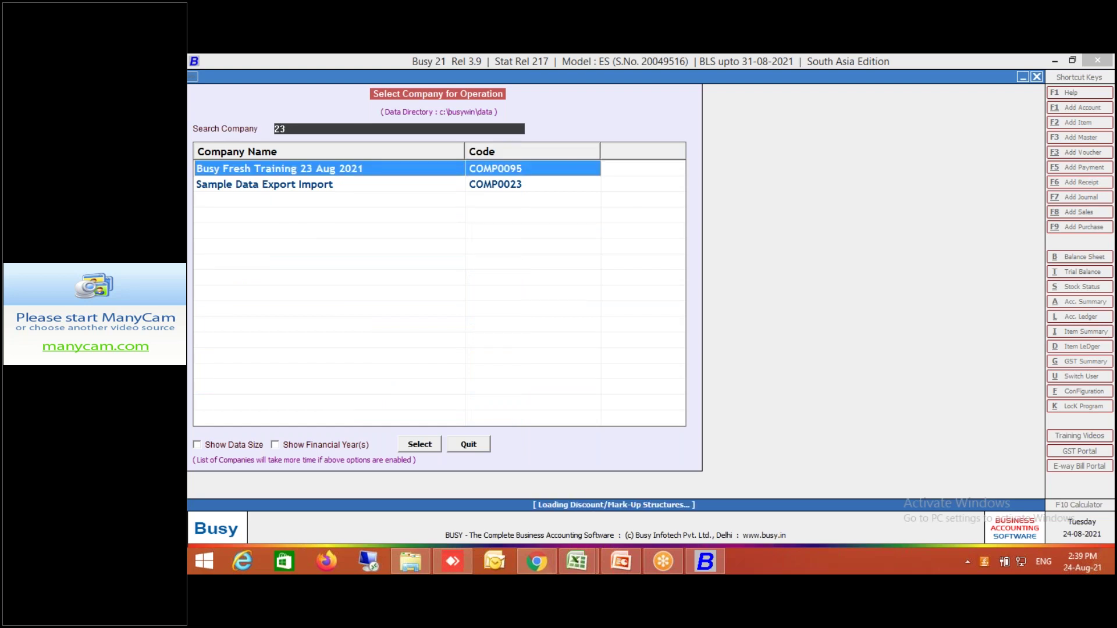
type("bus")
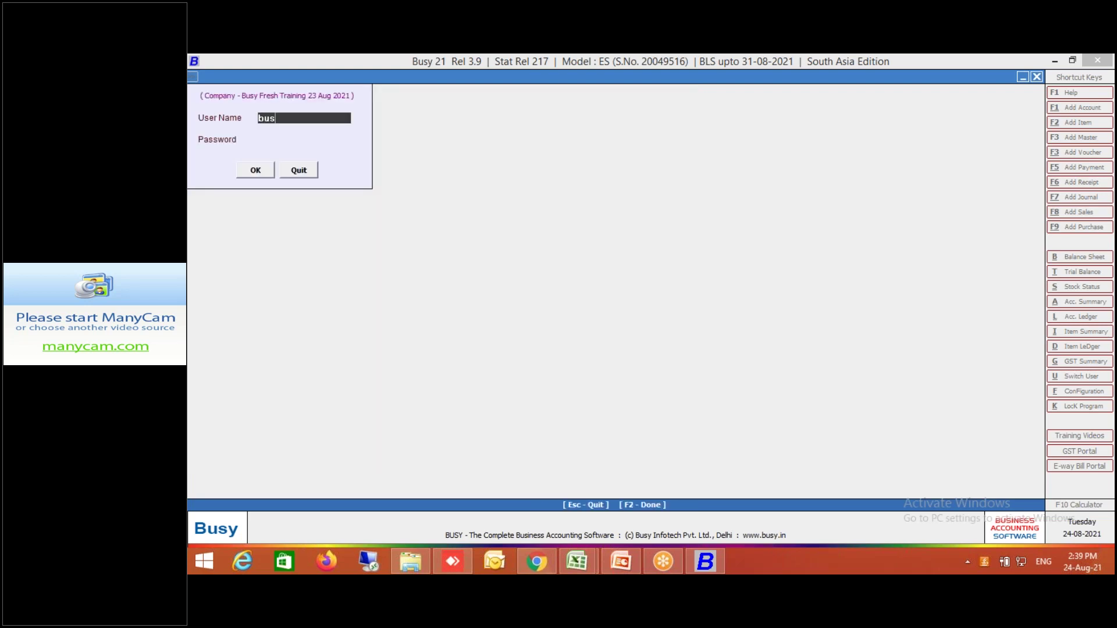
type("y")
key("Return")
type("busy")
key("Return")
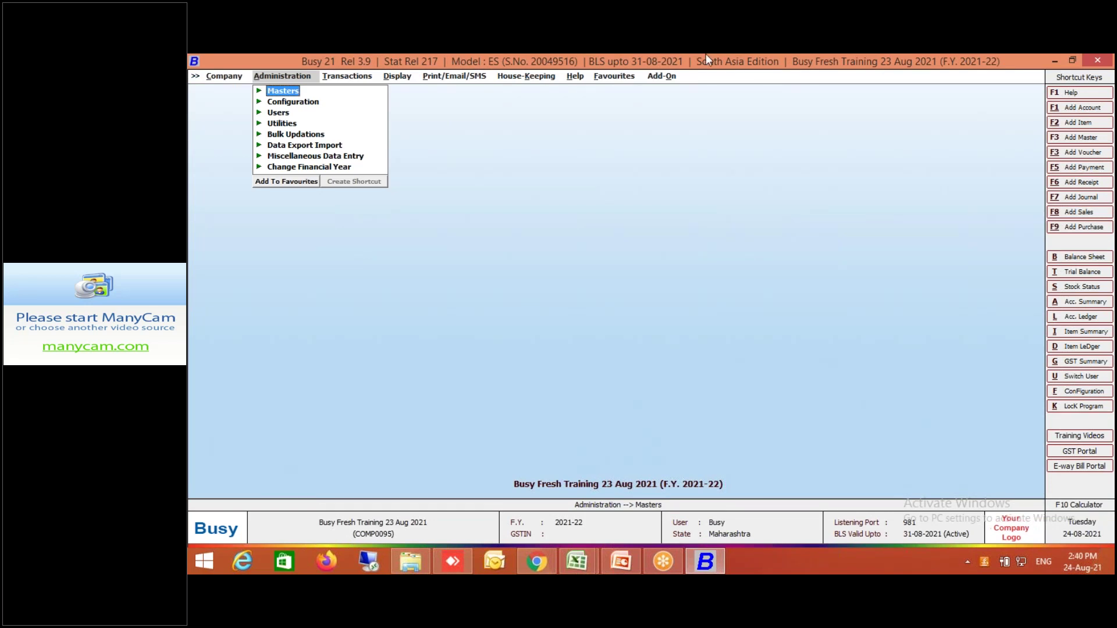
Launch Notepad beside Busy 21 and type the heading 'Type of Barcode'.
left_click(845, 81)
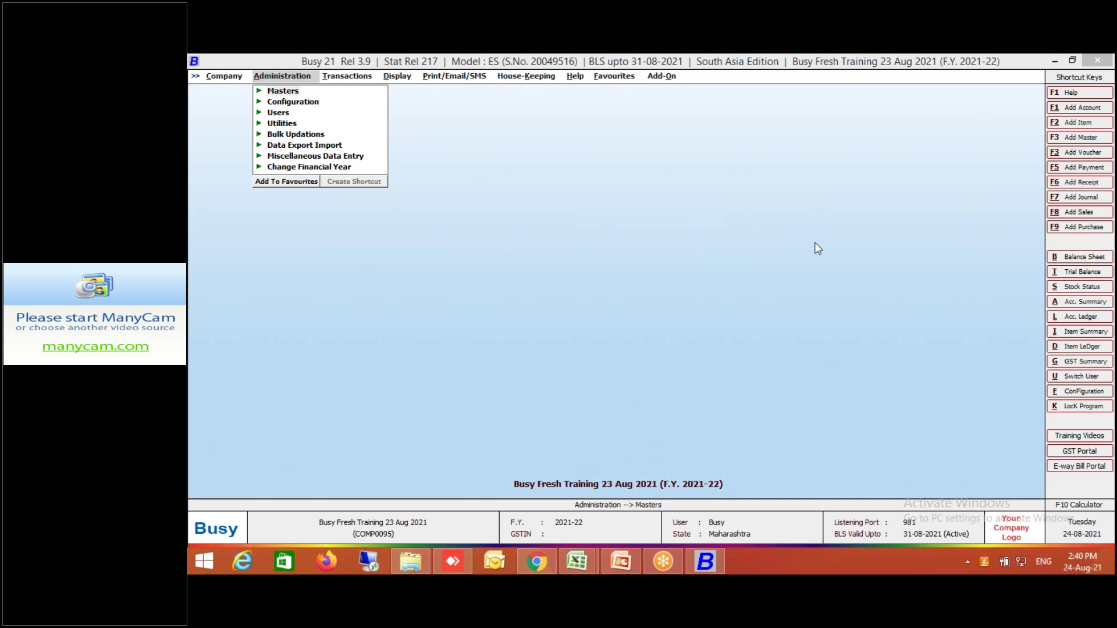
key("super+r")
type("notepad")
key("Return")
type("Type of Barcode")
Add the line 'Simple BarCode - Item Alias' and move Notepad to the screen centre.
key("Return")
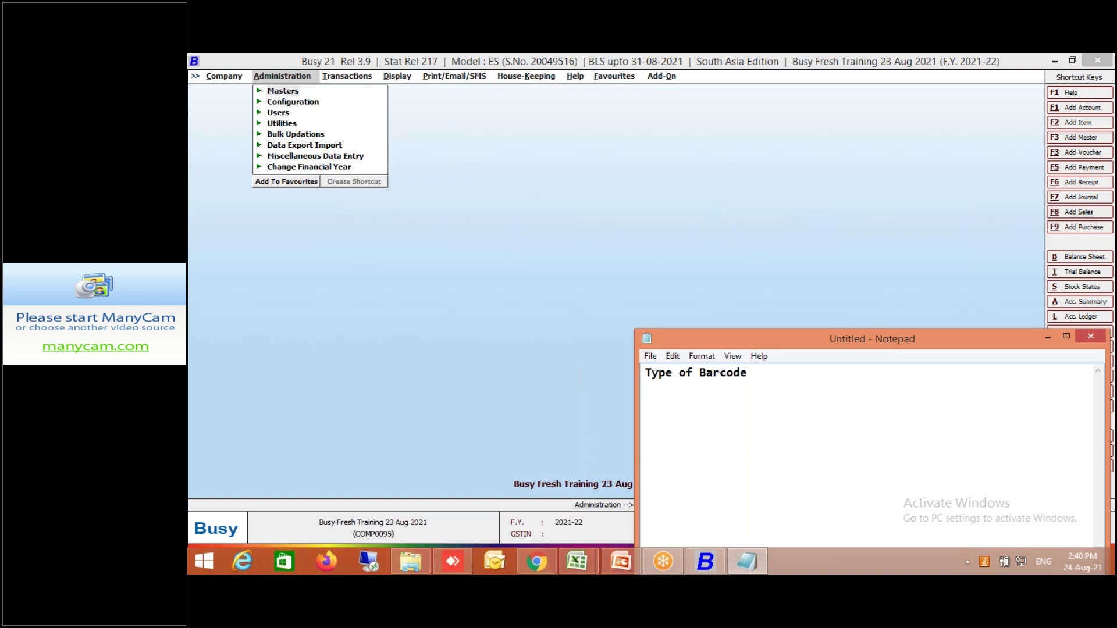
type("Simple BarCode - Alias")
key("Return")
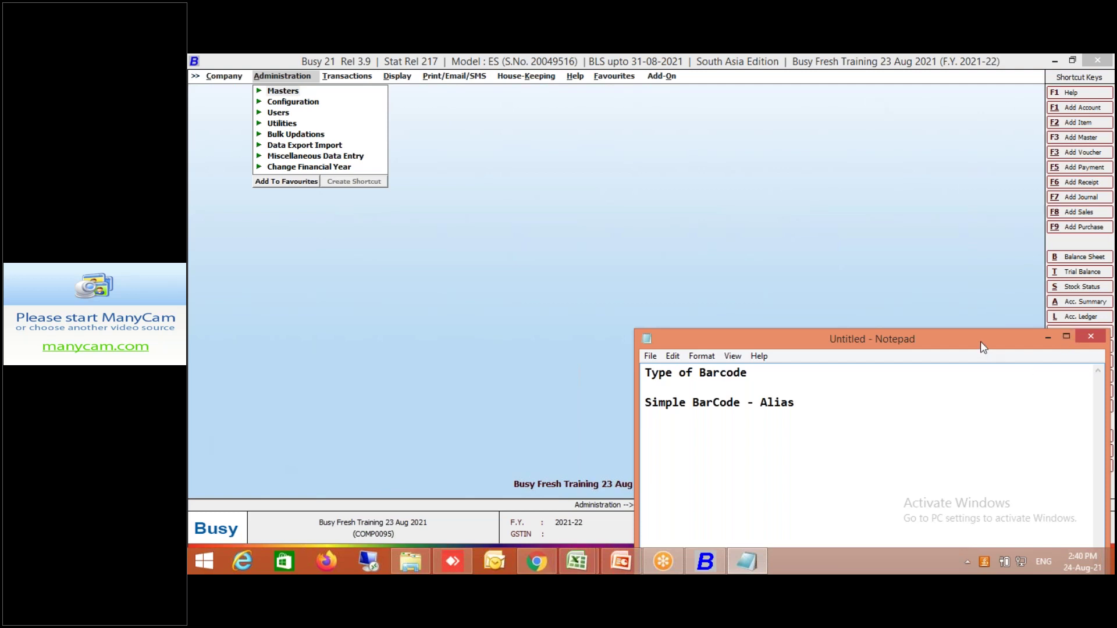
left_click_drag(980, 340, 803, 195)
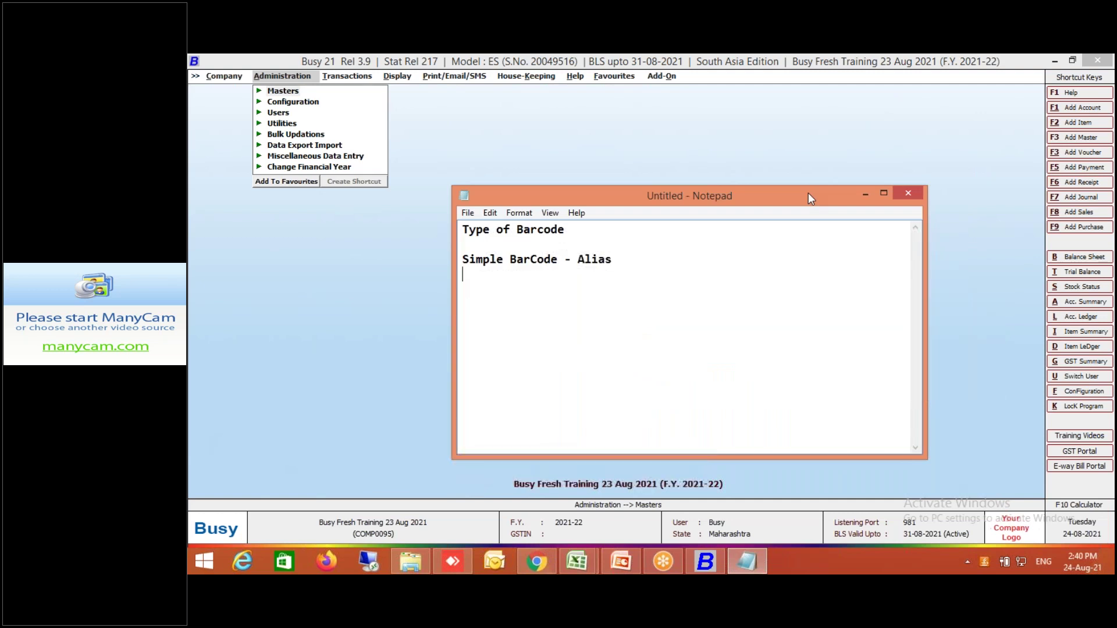
left_click(579, 259)
type("Item")
Add 'Composit Barocde - Multiple Parameter' with both description columns Tab-aligned.
left_click(474, 278)
type("Composit ")
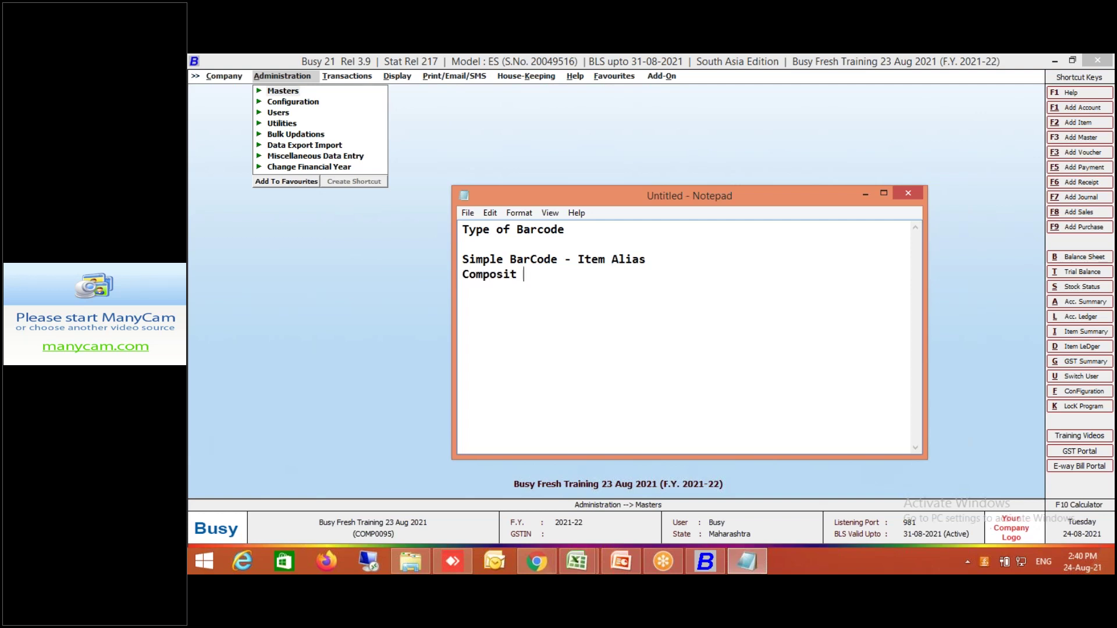
type("Barocde")
left_click(563, 260)
key("Tab")
key("Tab")
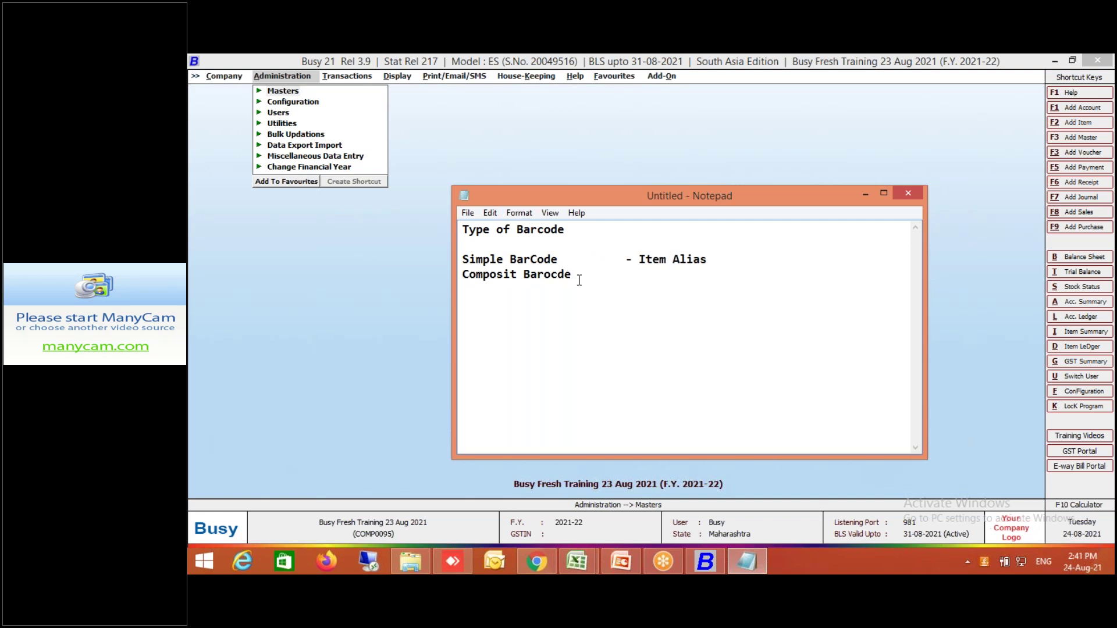
left_click(582, 279)
key("Tab")
key("Tab")
key("Tab")
type("- Multiple Param")
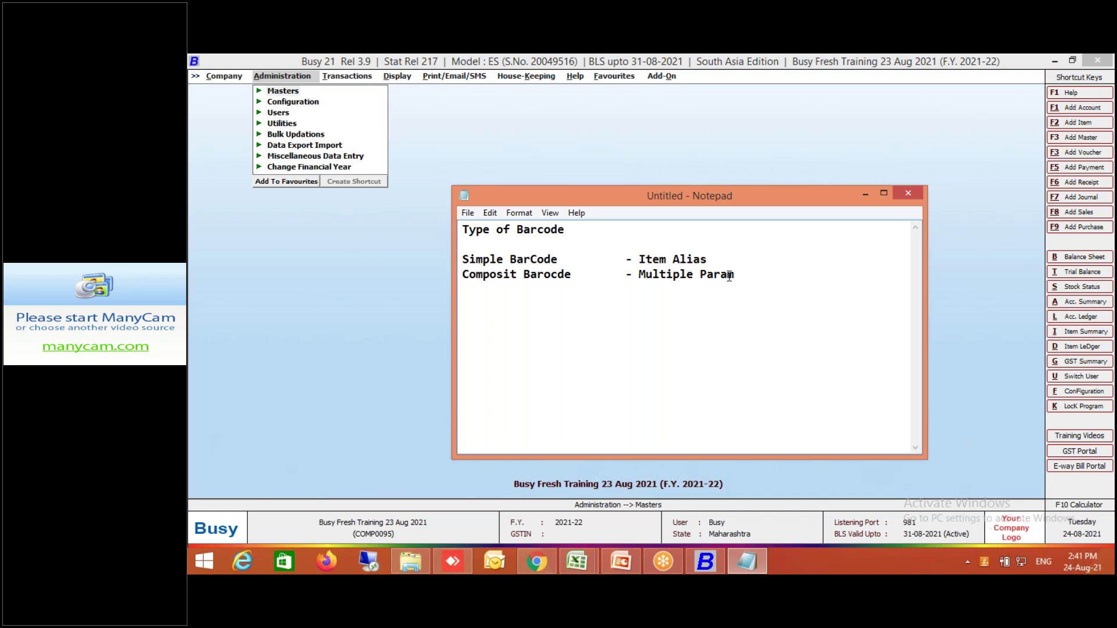
key("BackSpace")
type("meter")
Add a new line reading 'BCN - BarCode Number'.
key("Return")
type("BCN")
type(" C")
key("BackSpace")
key("Tab")
key("Tab")
key("Tab")
type("- BarCo")
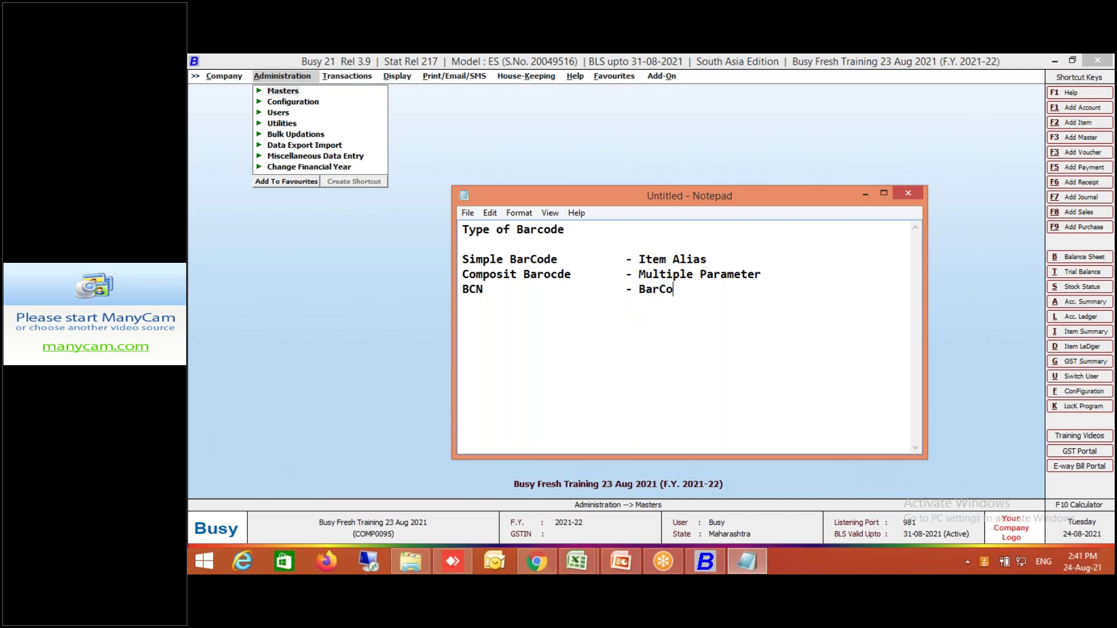
type("de Number")
Add the line 'Serial Number - Serial Number' below the BCN entry.
key("Return")
type("Serial ")
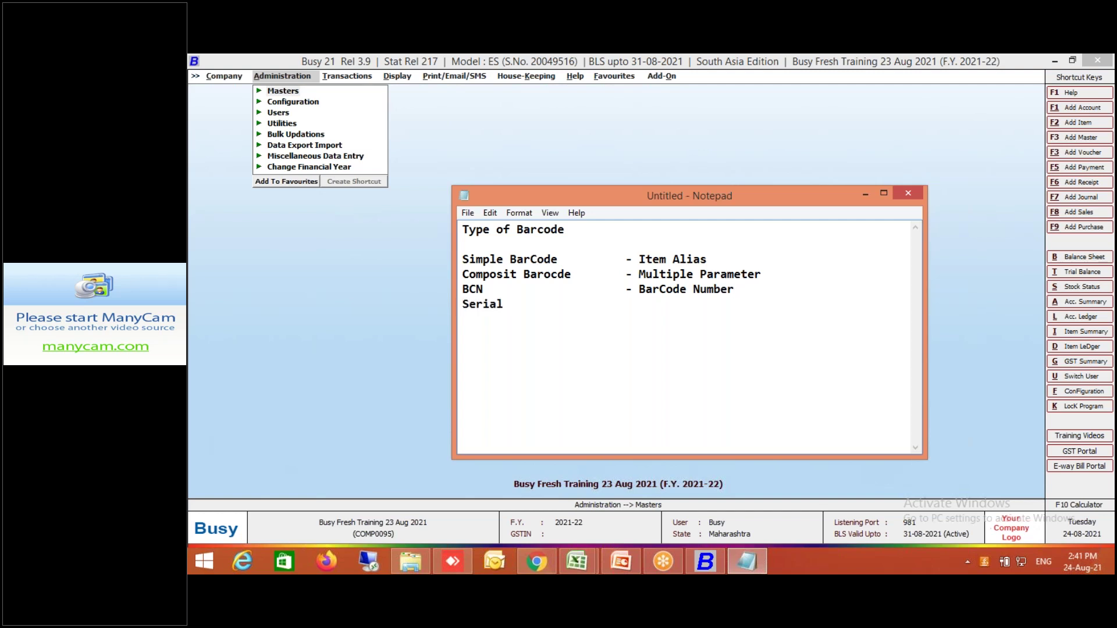
type("Number           - Number")
left_click(639, 304)
type("Serial")
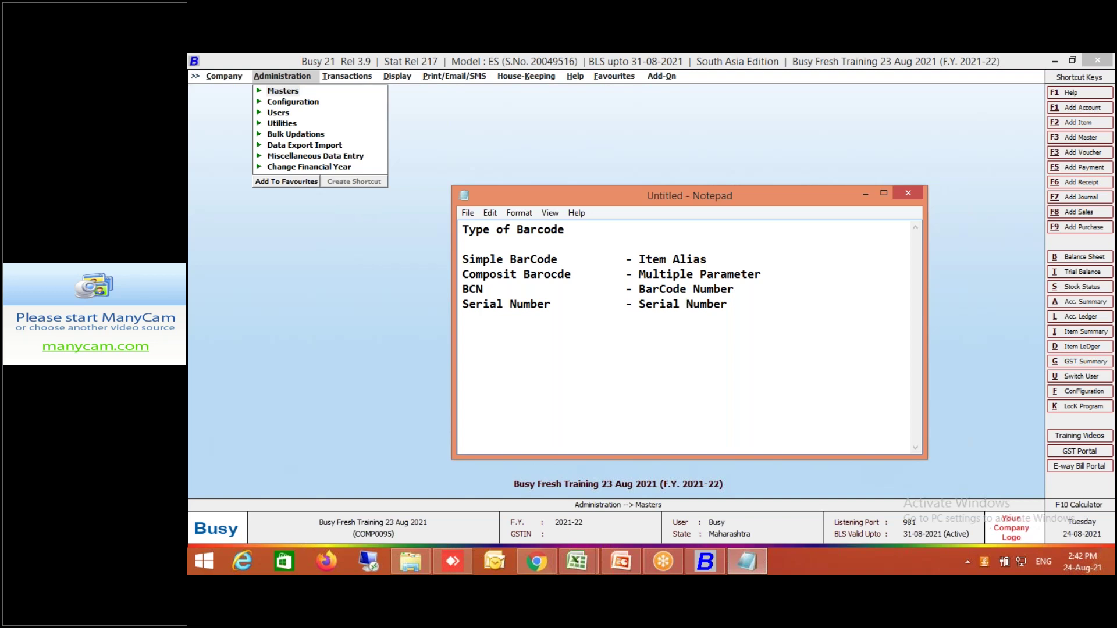
Annotate the Item Alias line with '( Wrapper Printed )'.
left_click(768, 259)
type("Wrapper Printed")
left_click(740, 258)
type("(")
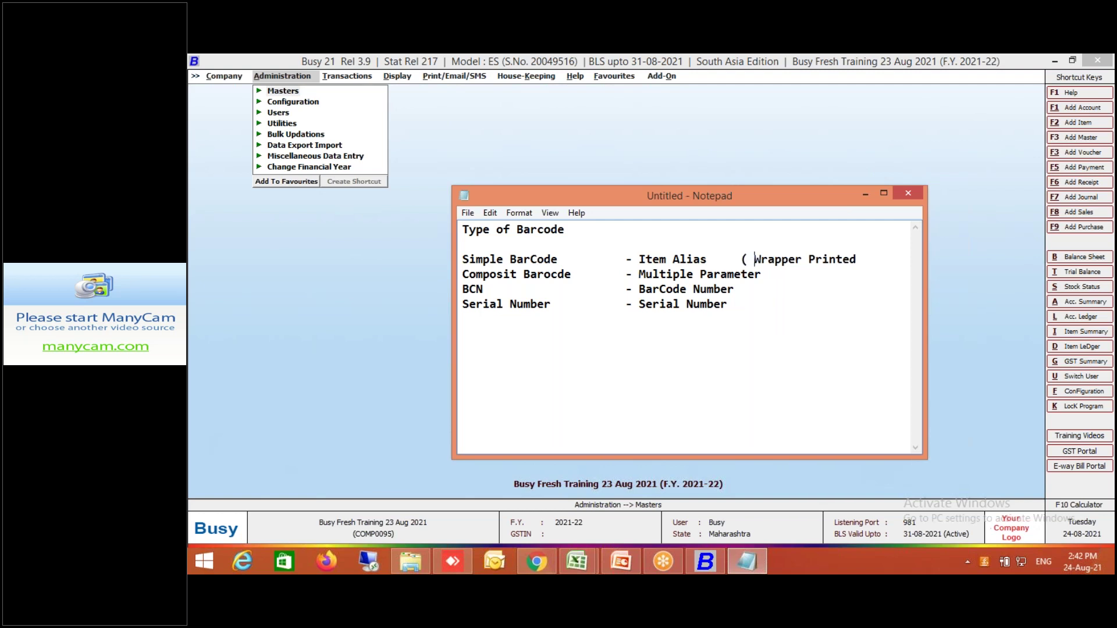
left_click(878, 261)
type(")")
Annotate Multiple Parameter with '( Loose Grossory )' and BarCode Number with '( Parameter )'.
left_click(807, 278)
type("( Loose weight")
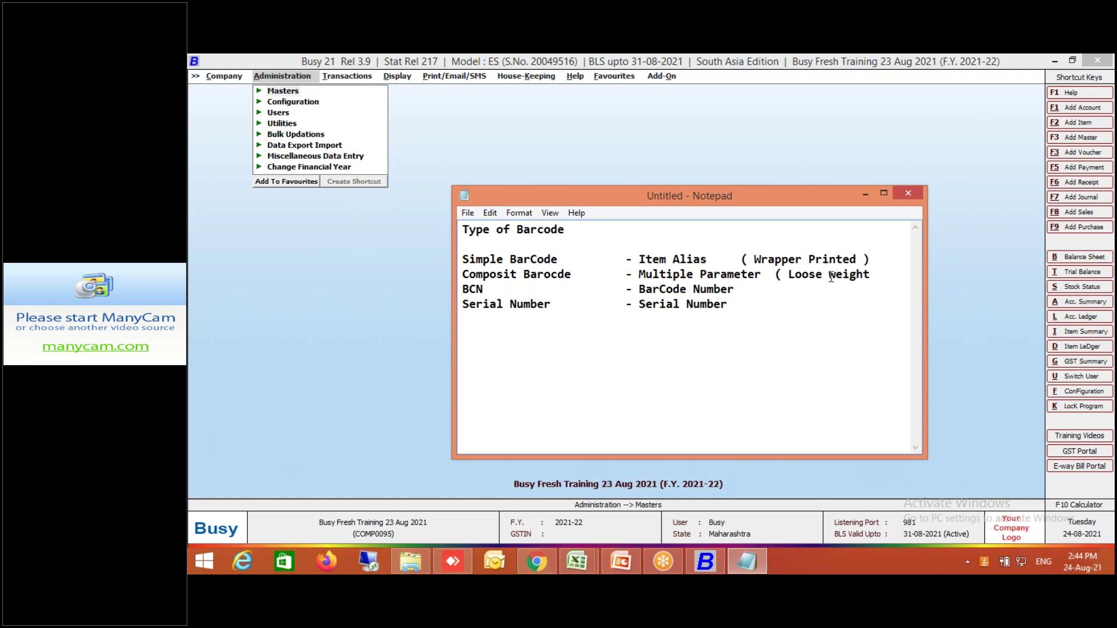
key("BackSpace")
key("BackSpace")
key("BackSpace")
key("BackSpace")
key("BackSpace")
key("BackSpace")
key("BackSpace")
type("Grossory )")
left_click(759, 289)
type("( Para")
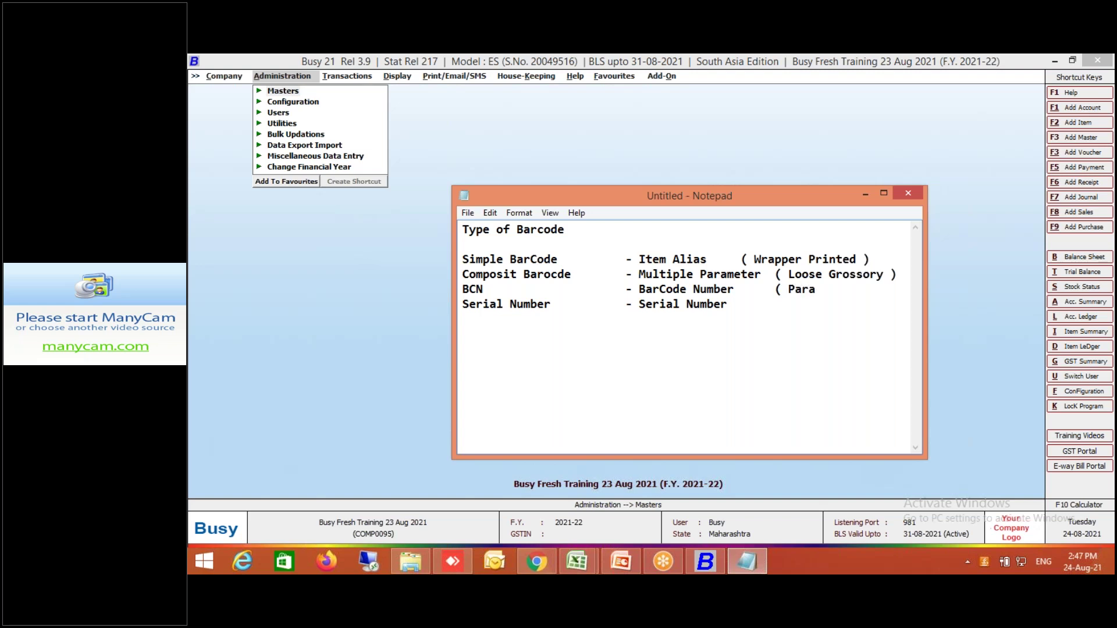
type("meter )")
Append '( Electronics )' to the Serial Number line and start a blank line.
type("( ")
type("Electronics ")
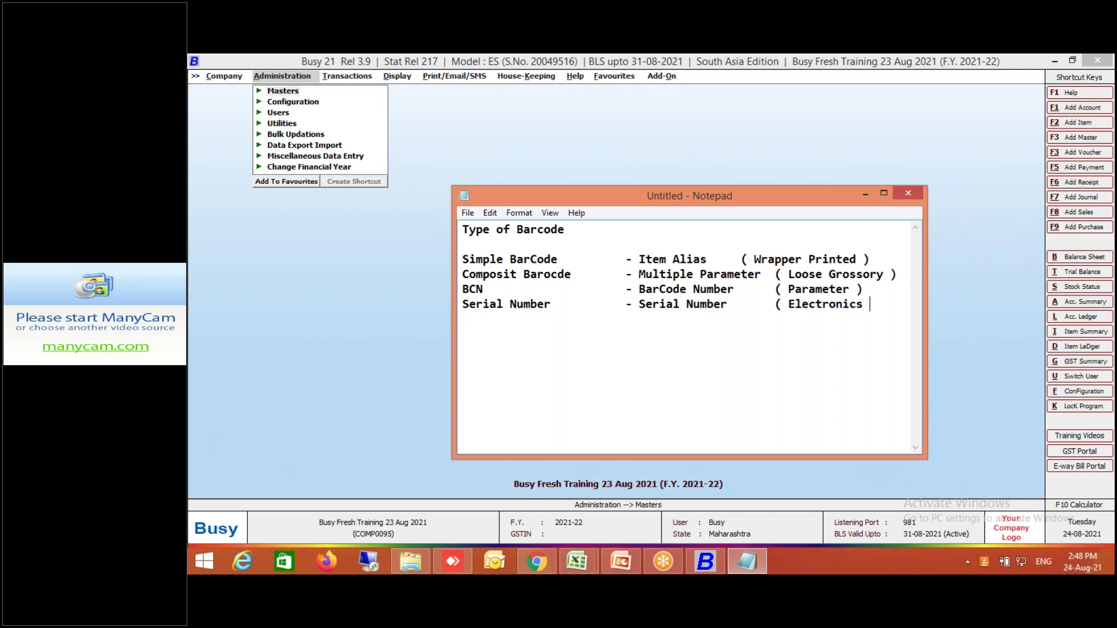
type(")")
key("Return")
Return to Busy 21 and display the List of Items under Administration > Masters > Item.
left_click(866, 196)
left_click(294, 91)
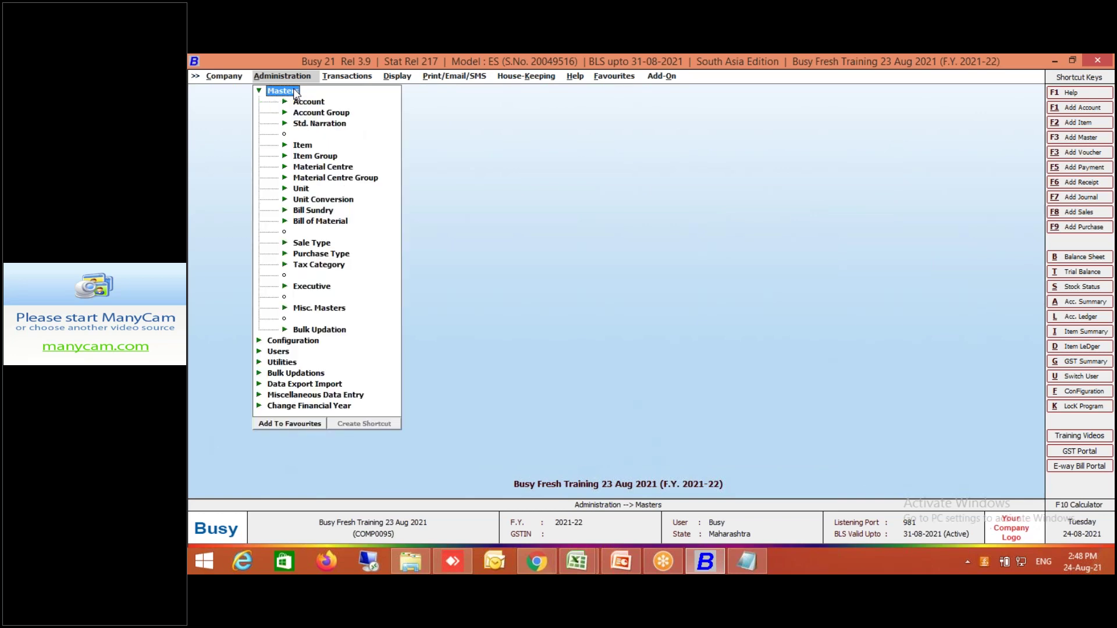
left_click(303, 146)
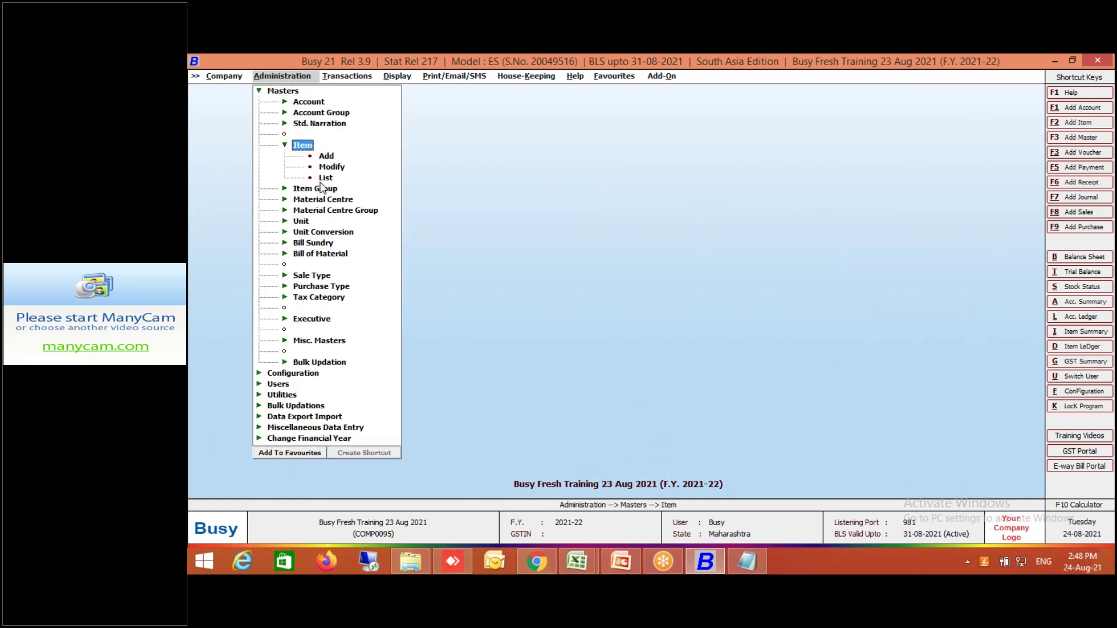
double_click(325, 178)
key("Return")
key("Return")
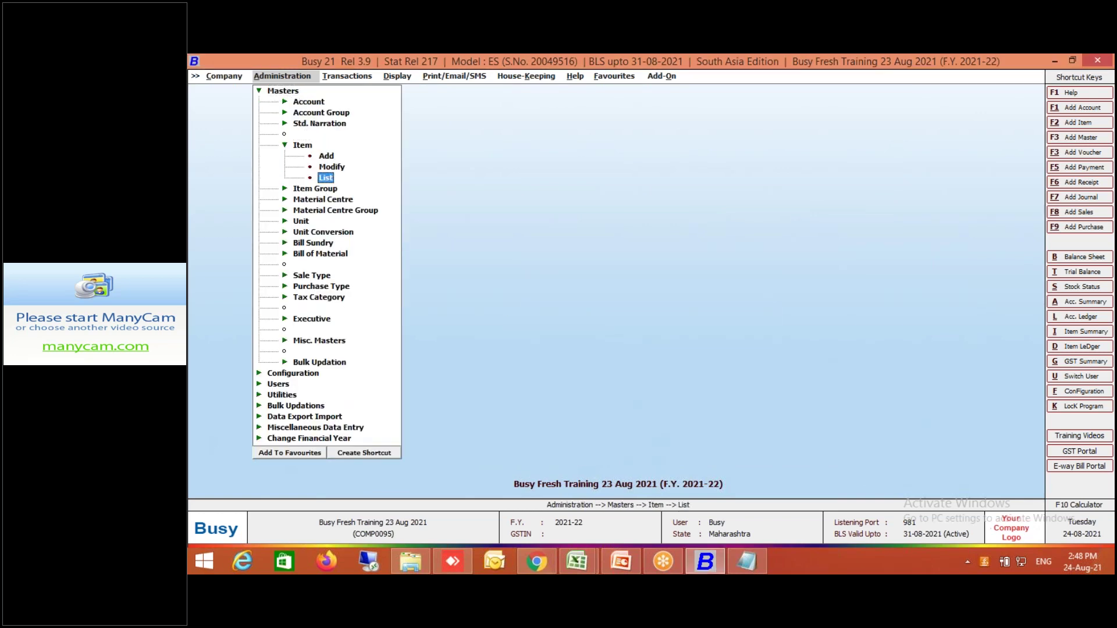
key("Return")
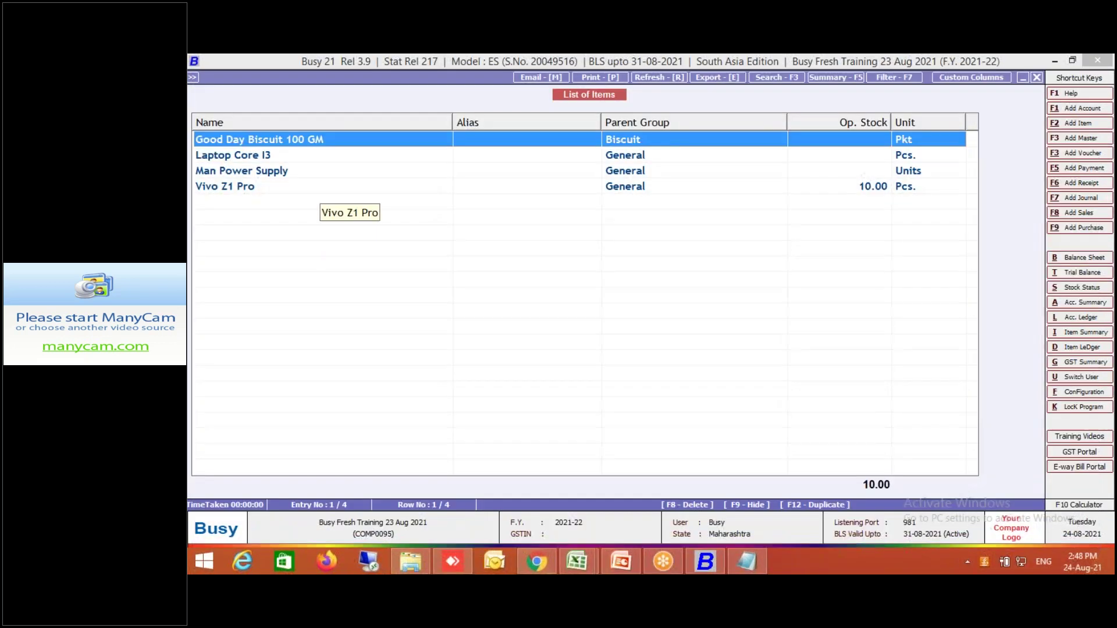
Give Good Day Biscuit 100 GM the alias GD00010 and save the item.
double_click(316, 138)
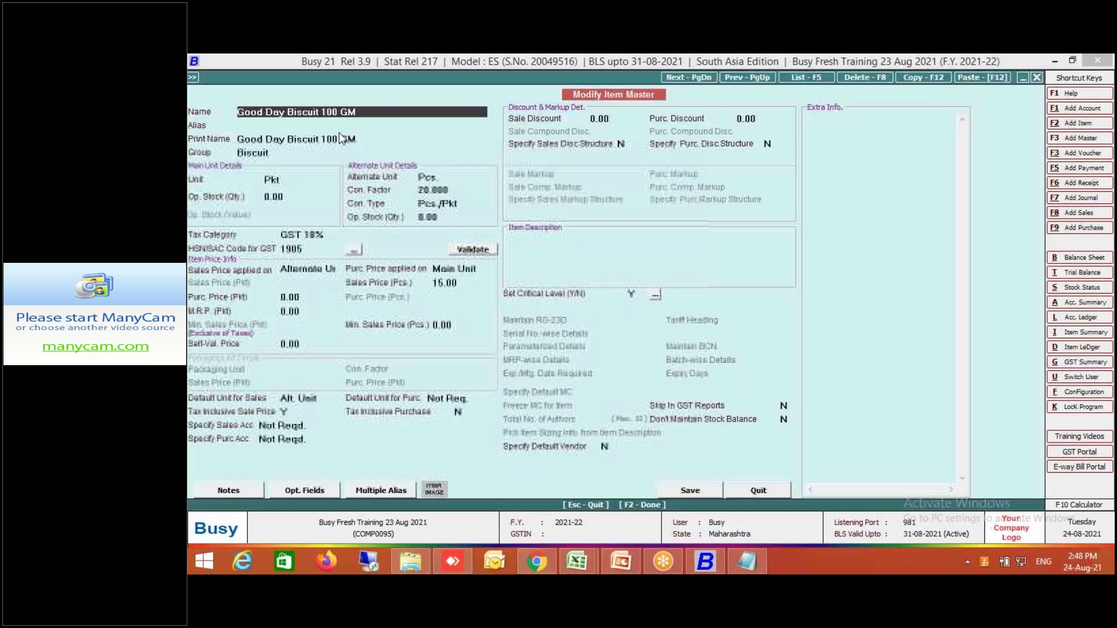
left_click(295, 125)
type("GD00010")
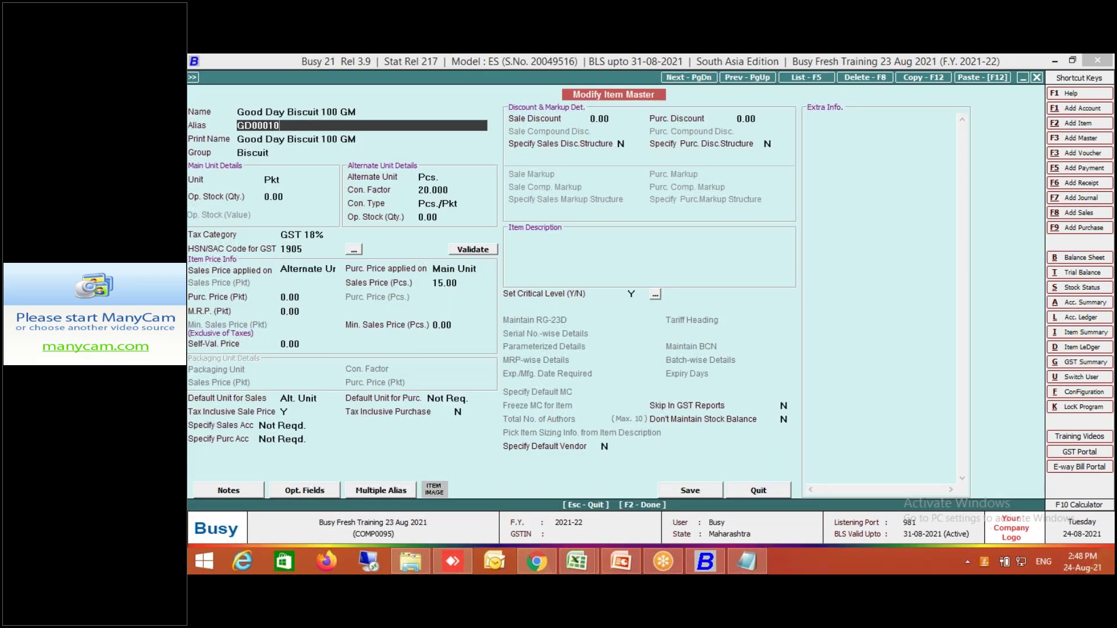
key("Return")
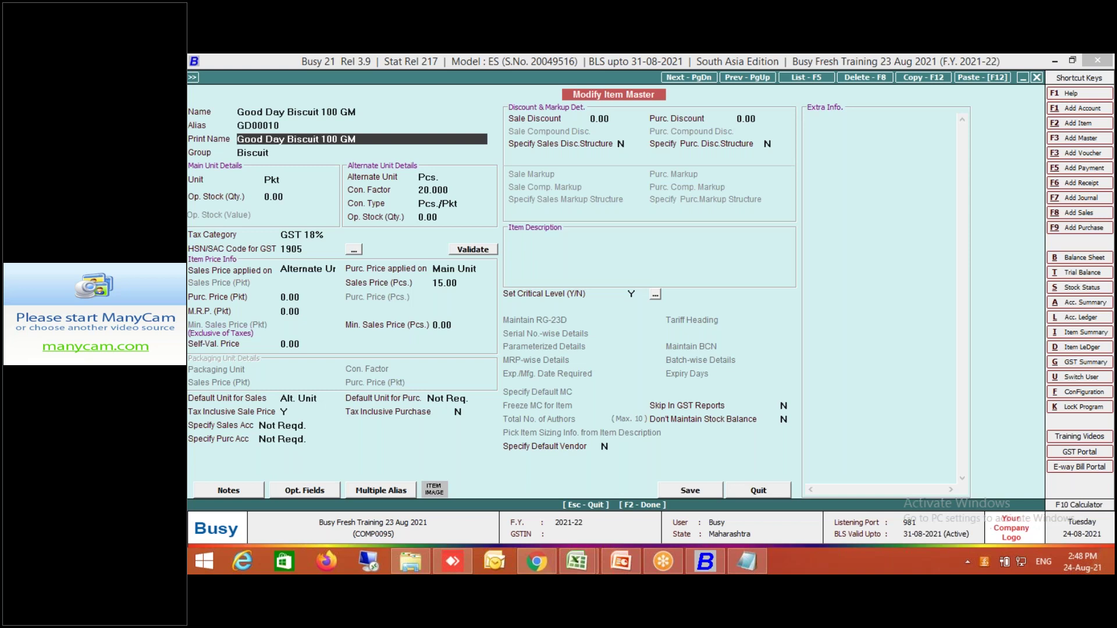
key("Up")
type("Pednekar Wadi")
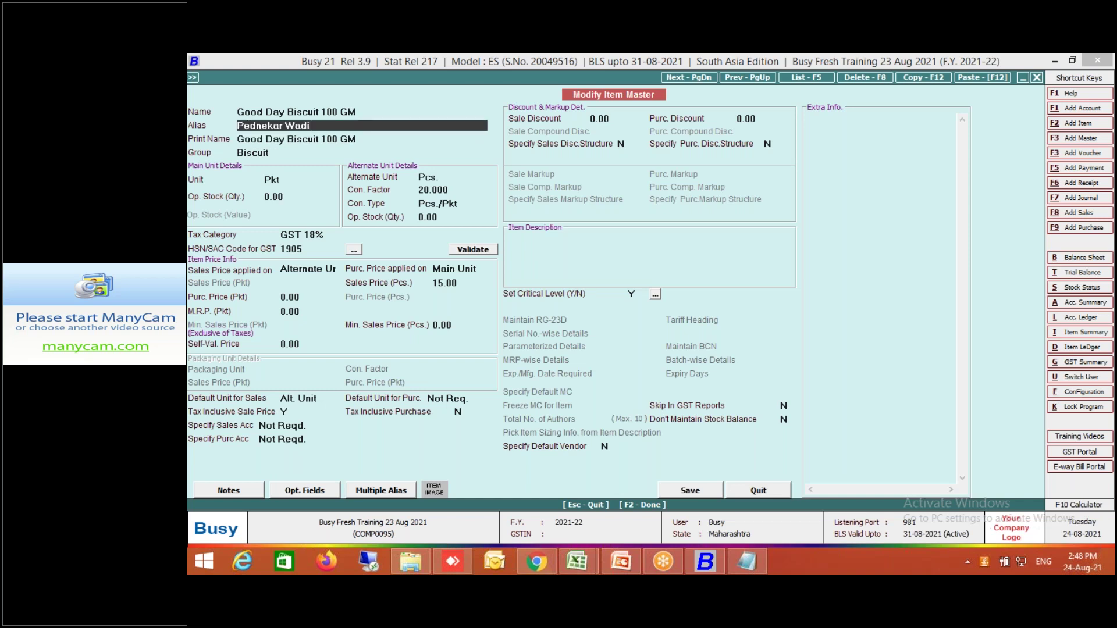
key("ctrl+z")
key("Return")
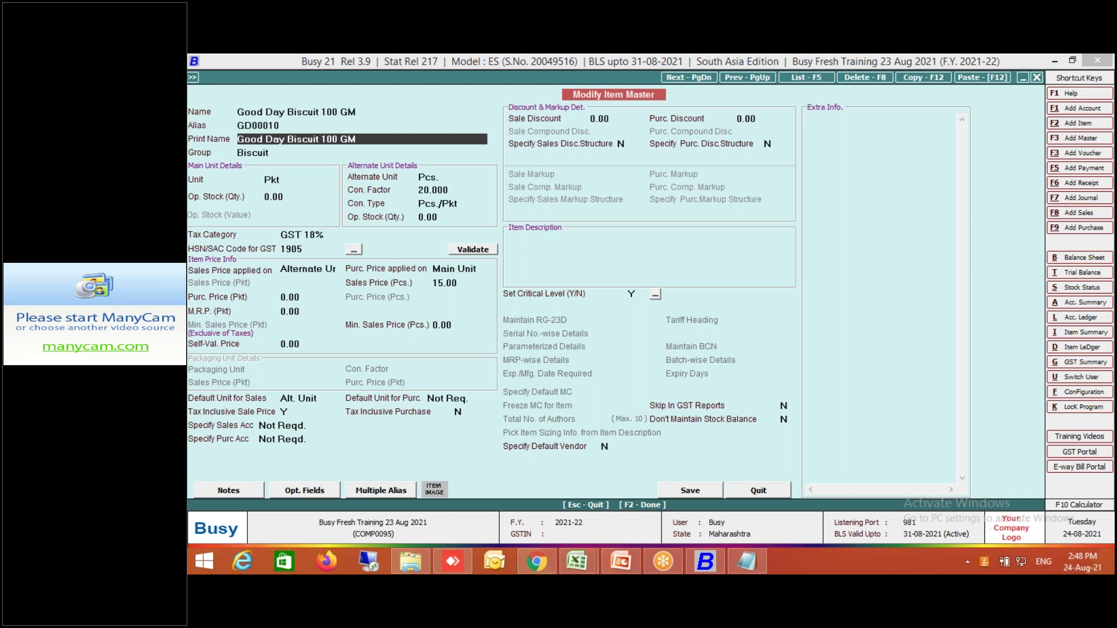
key("F2")
key("Return")
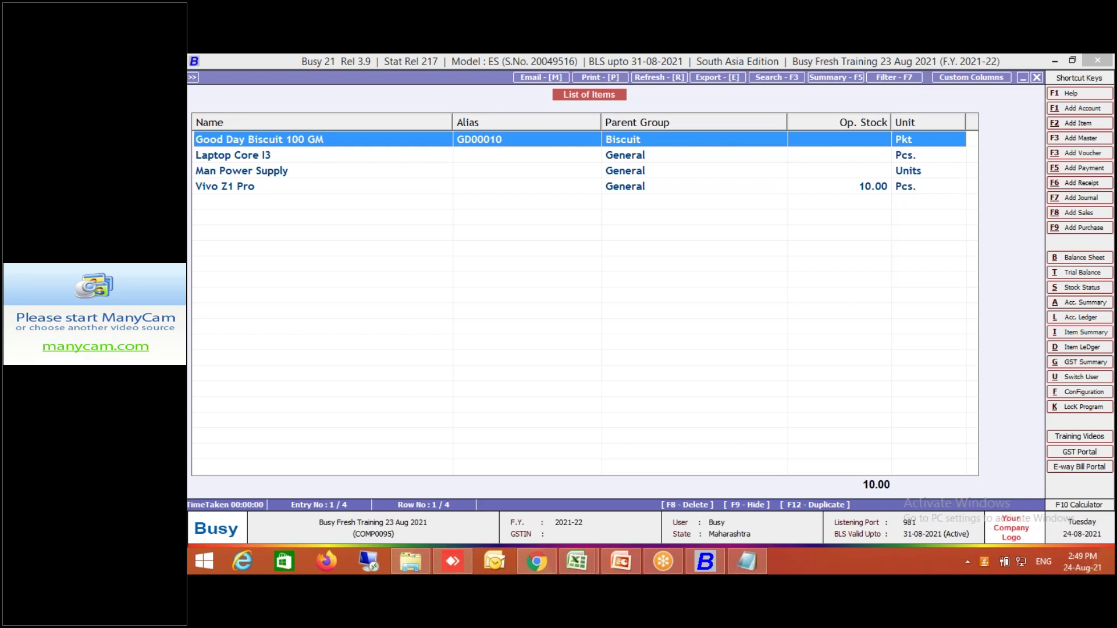
Look at Laptop Core I3 without changes, select Man Power Supply, then close the List of Items.
left_click(254, 157)
double_click(253, 157)
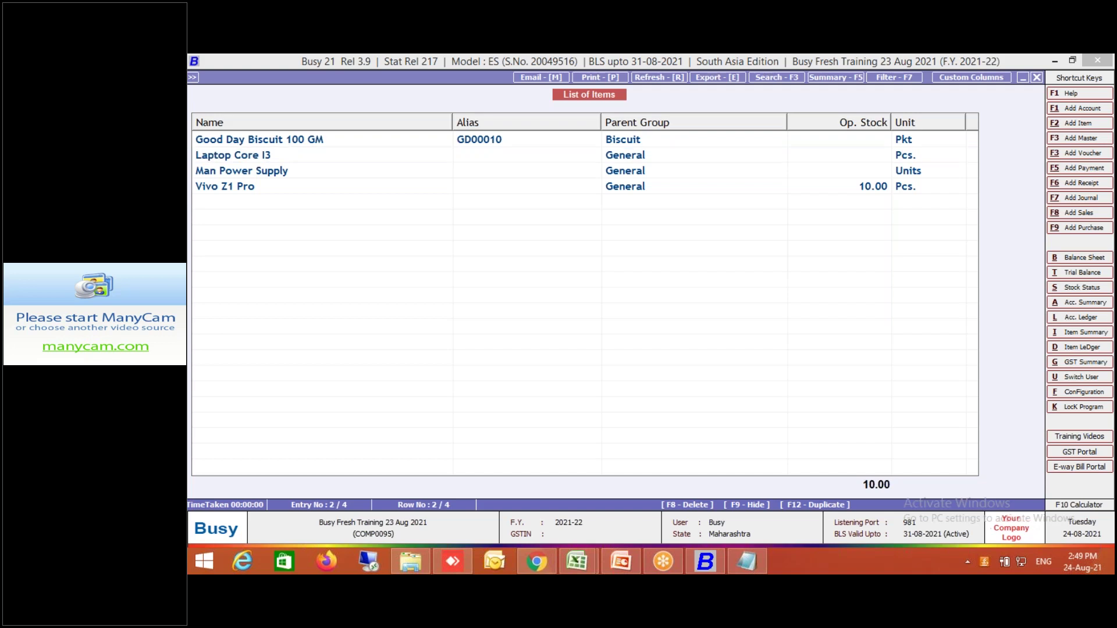
key("Escape")
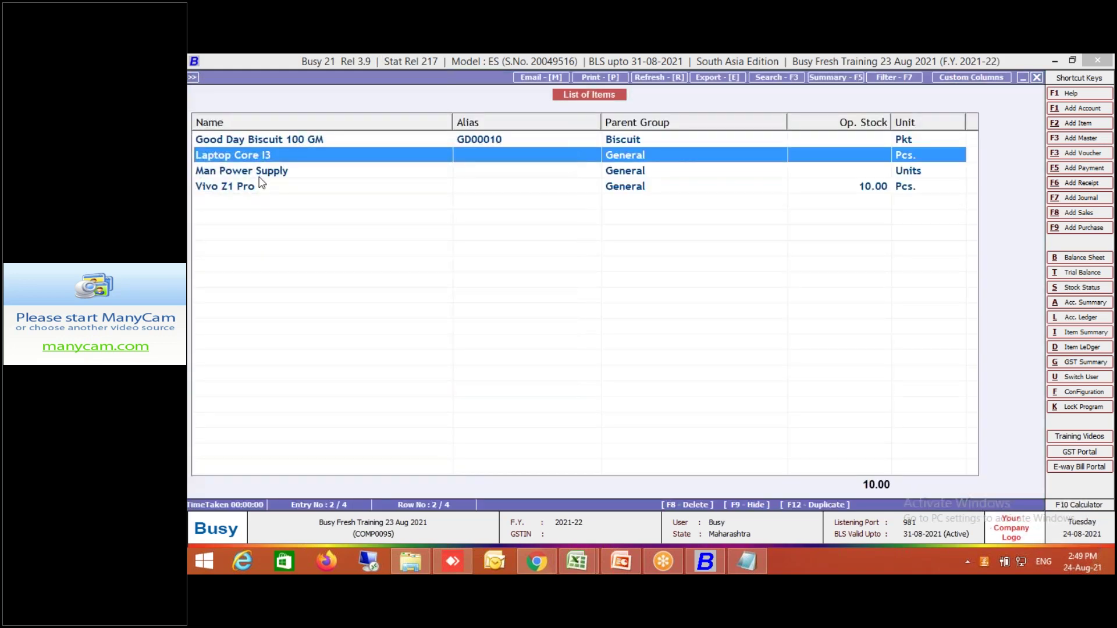
left_click(259, 176)
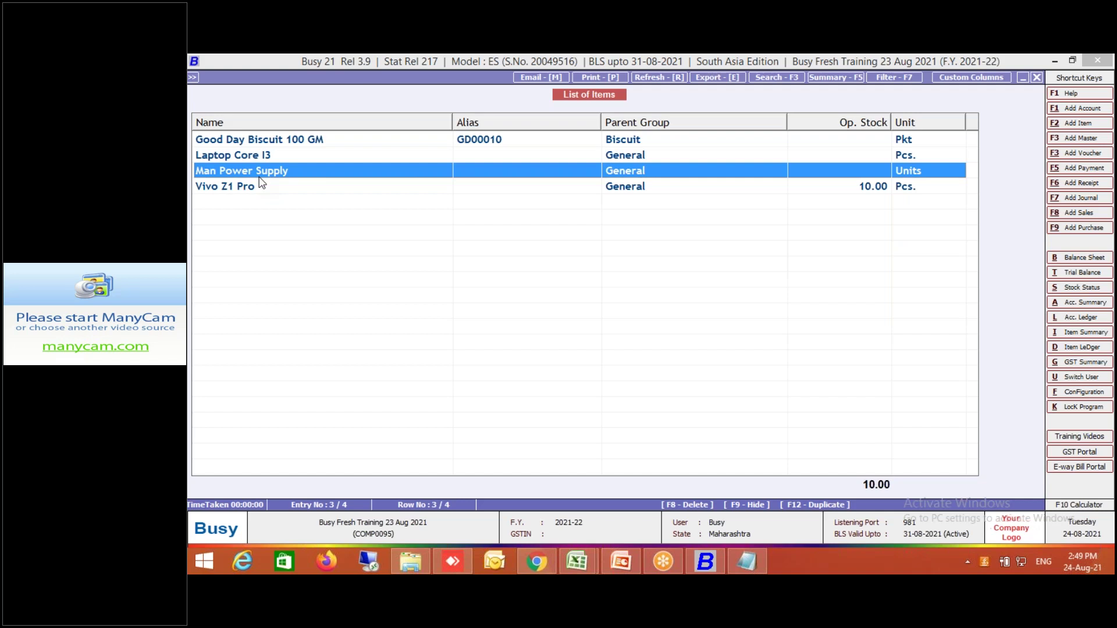
key("Escape")
key("Escape")
key("Escape")
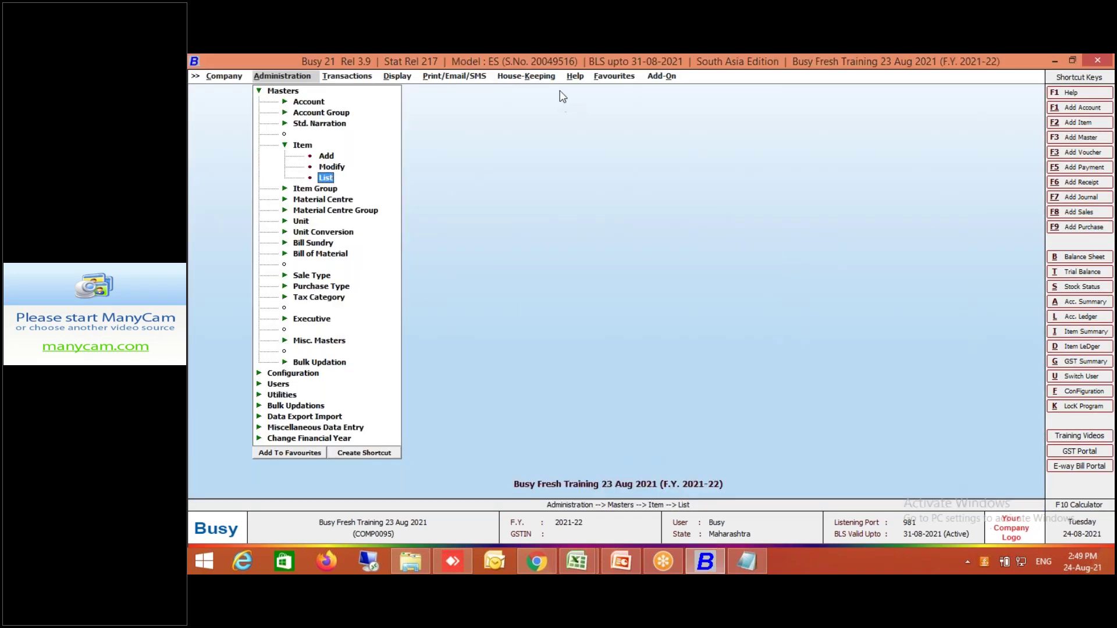
Use Add-On > Item Bar-code Printing > Auto Generate Item Code/Alias to generate aliases for All Items.
left_click(664, 77)
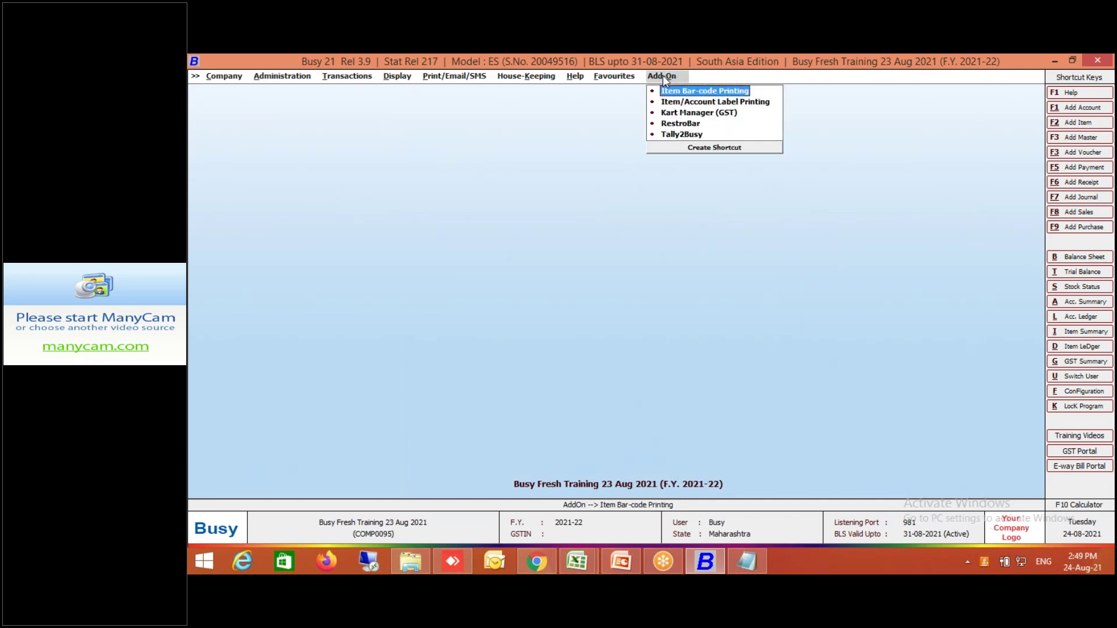
left_click(670, 92)
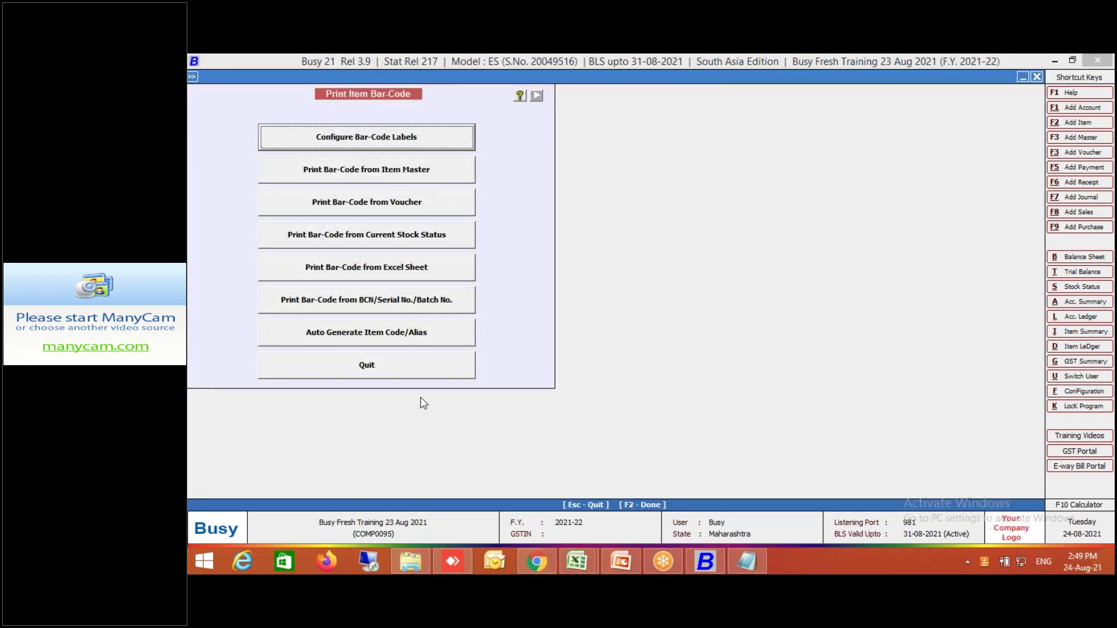
left_click(469, 331)
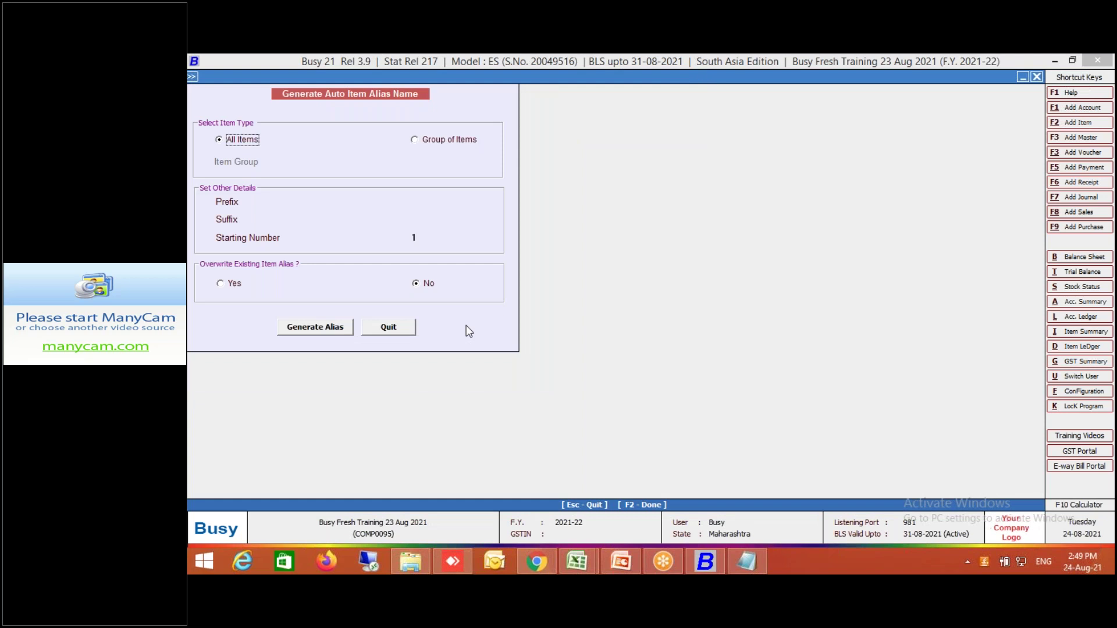
left_click(331, 327)
left_click(670, 335)
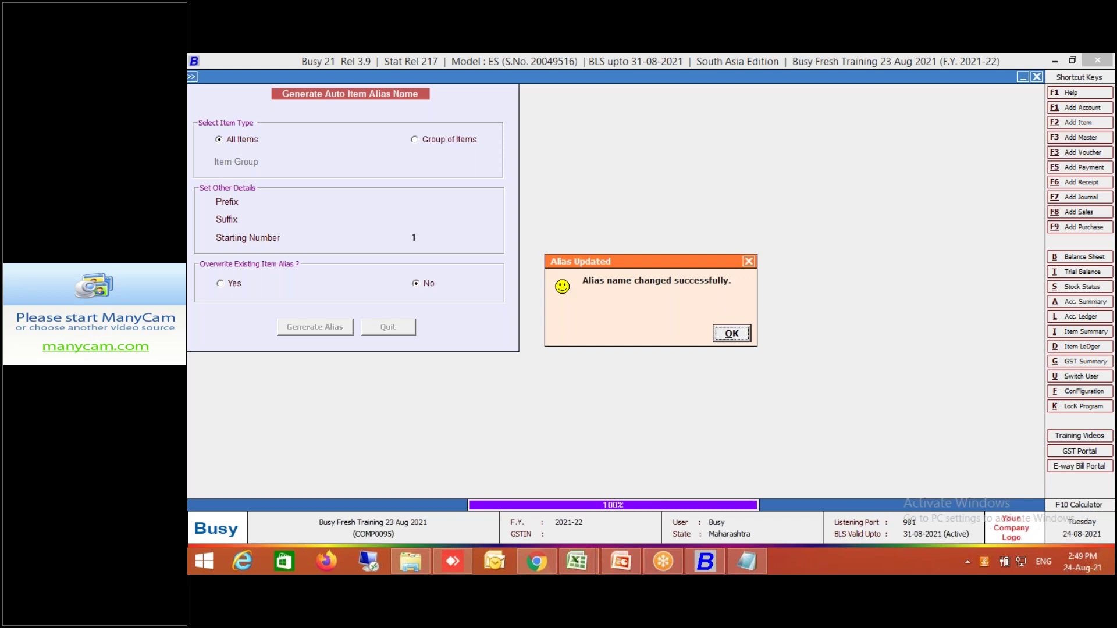
Reopen the List of Items to verify aliases 000001–000003 and GD00010, then return to the menu.
left_click(729, 337)
key("Escape")
key("Escape")
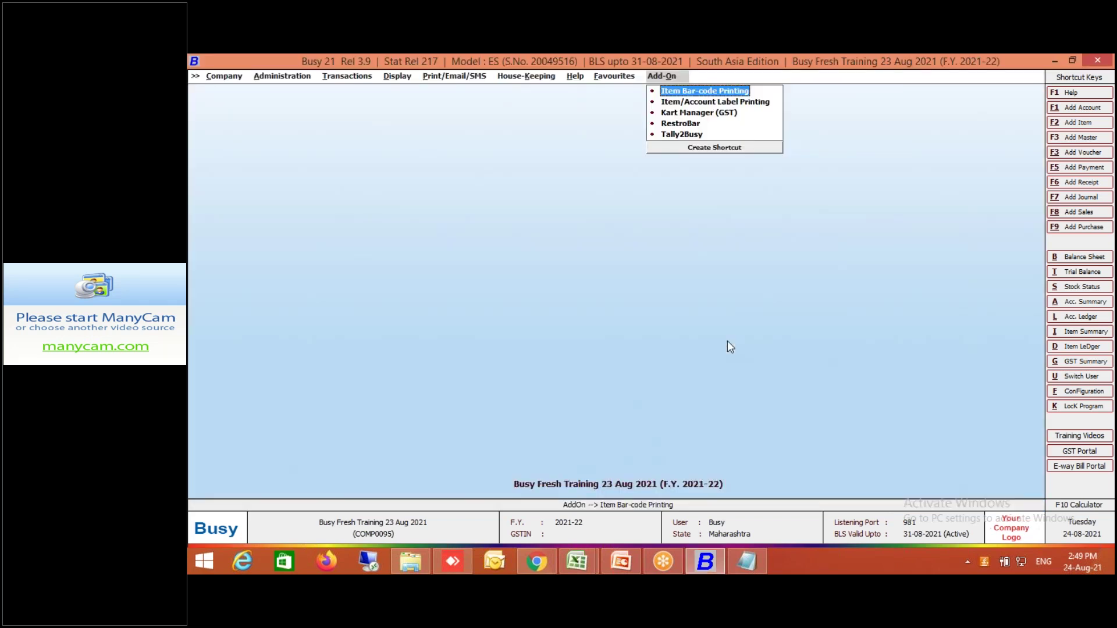
key("alt+a")
key("Return")
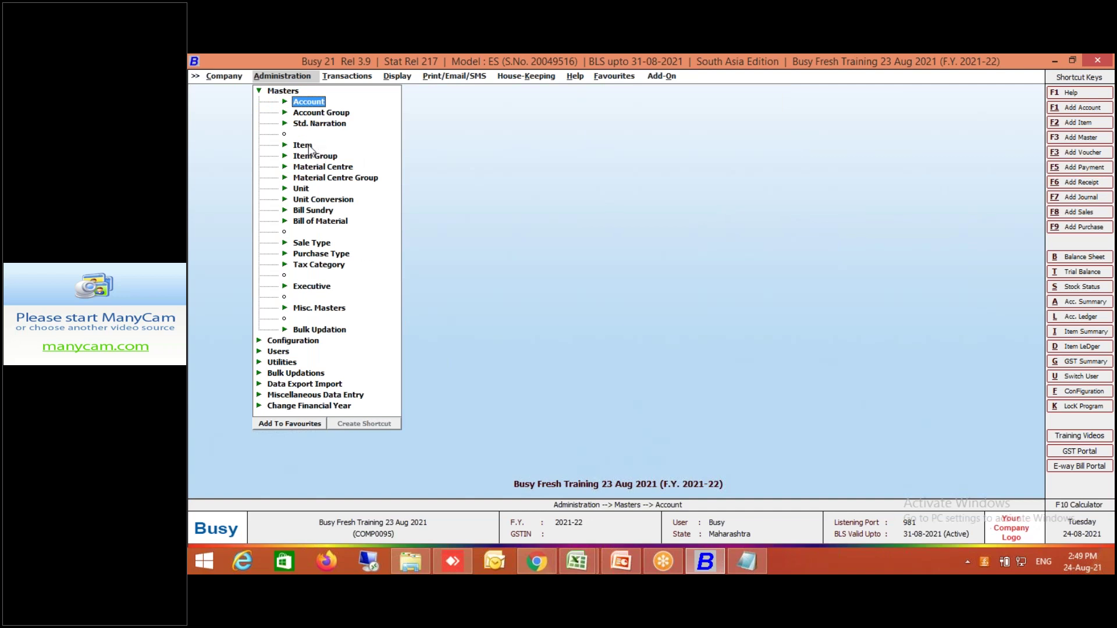
left_click(311, 146)
left_click(326, 179)
key("Return")
key("Return")
key("Return")
key("Return")
key("Return")
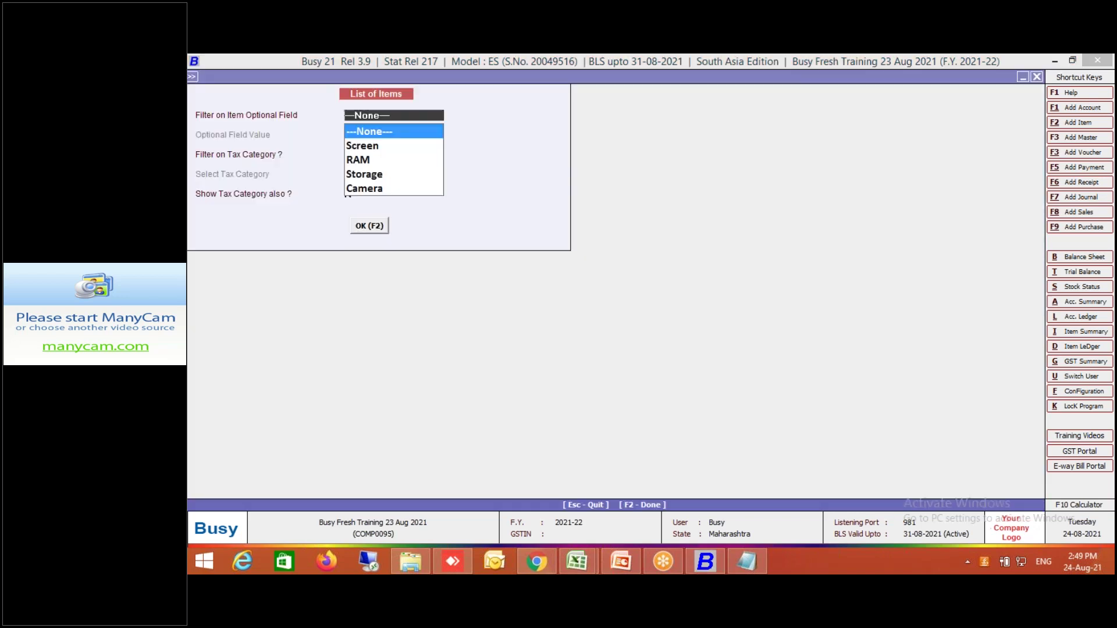
key("F2")
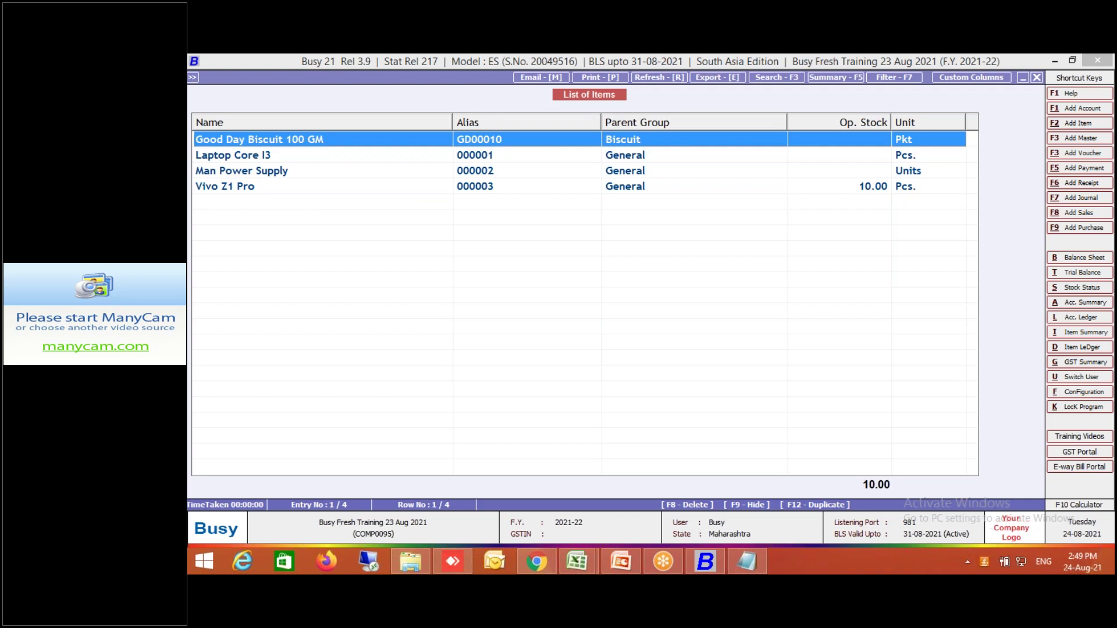
key("Escape")
key("Escape")
key("Escape")
key("Escape")
key("Escape")
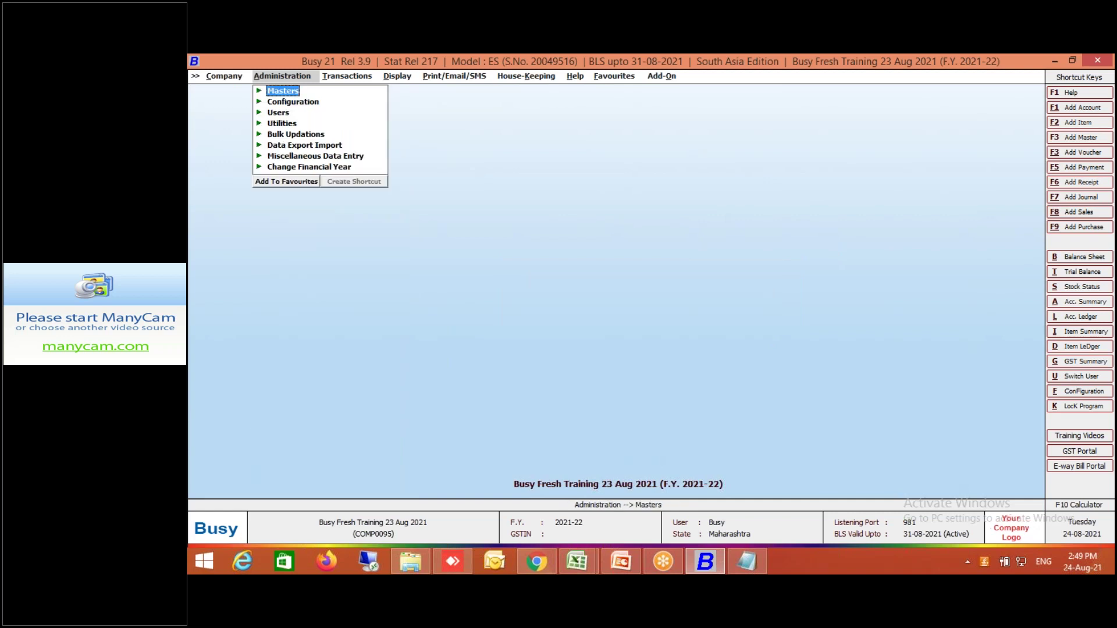
Start a new sales voucher and load Good Day Biscuit 100 GM on row 1 by searching 'gd'.
key("Right")
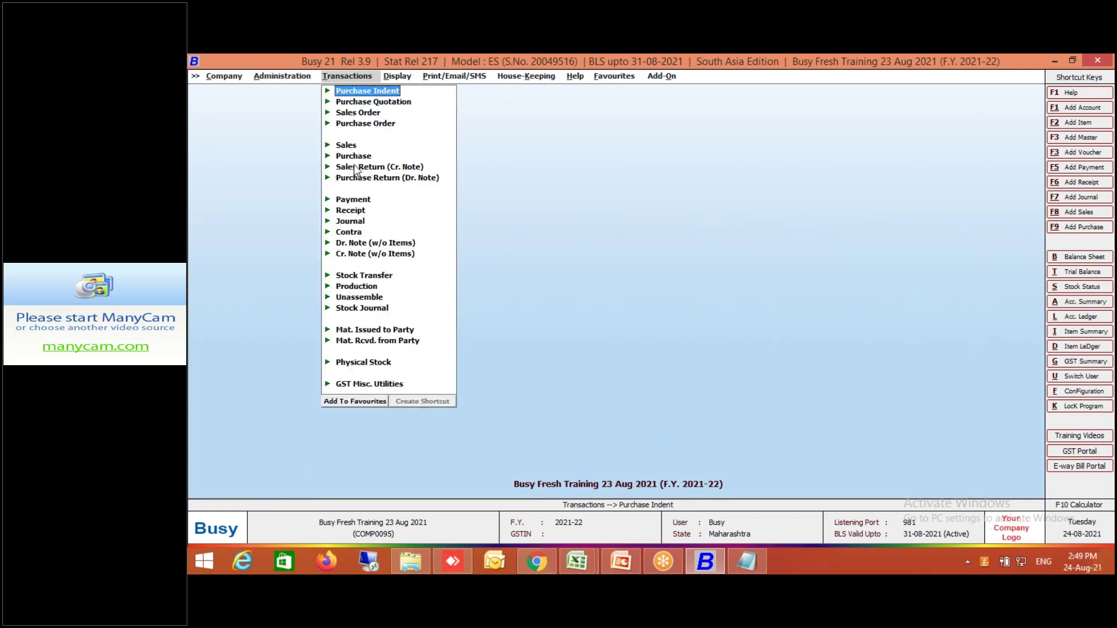
left_click(354, 146)
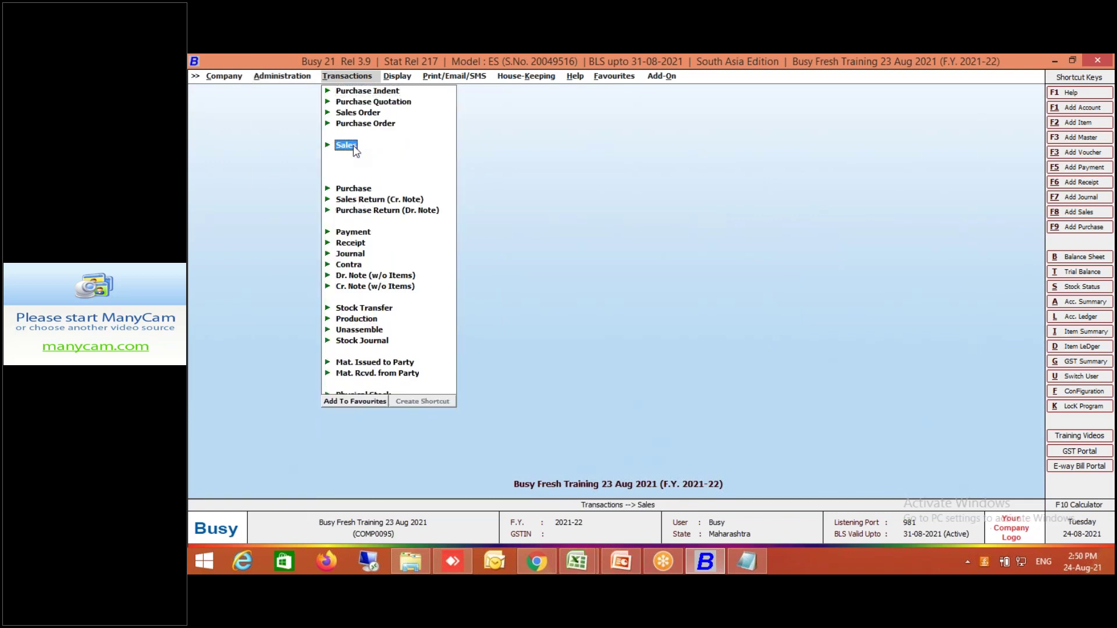
left_click(354, 147)
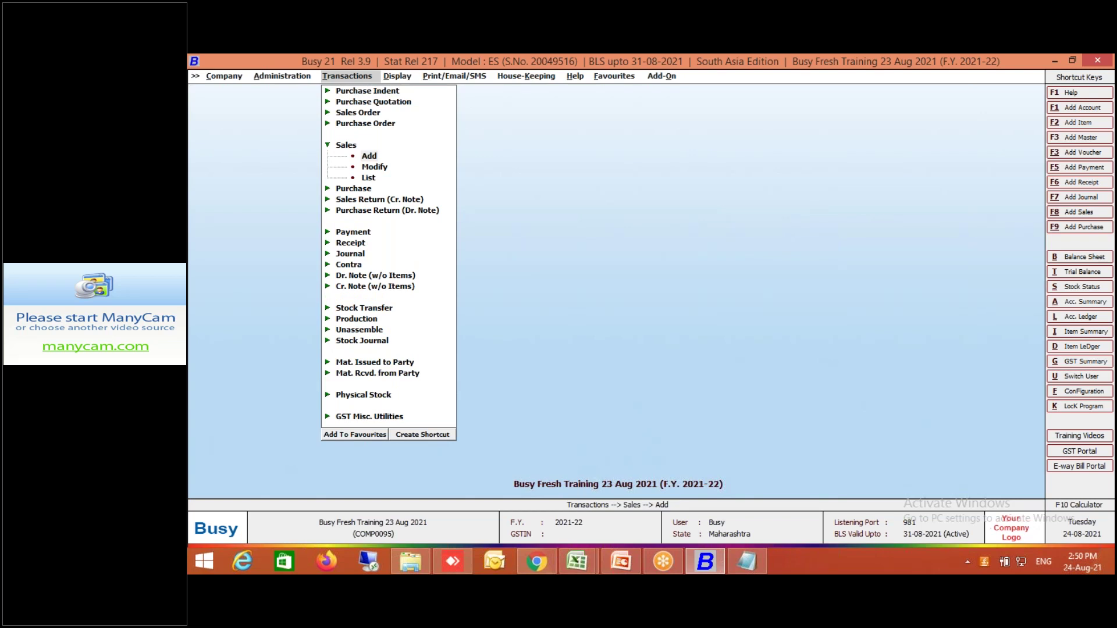
key("Return")
key("Return")
key("Return")
key("Return")
key("Return")
key("Return")
key("Return")
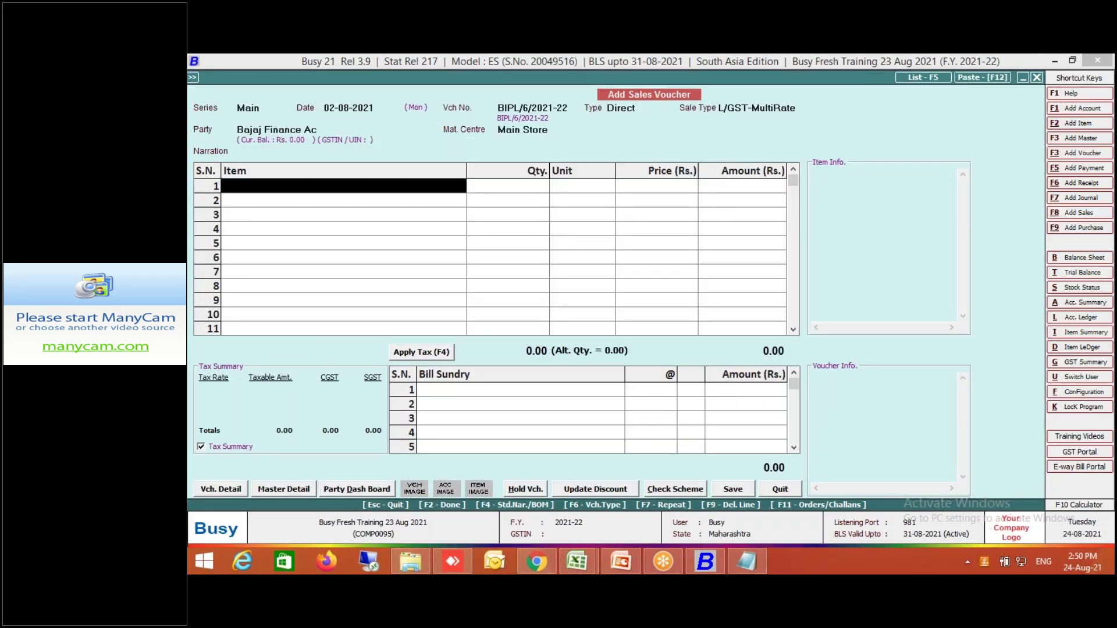
type("b")
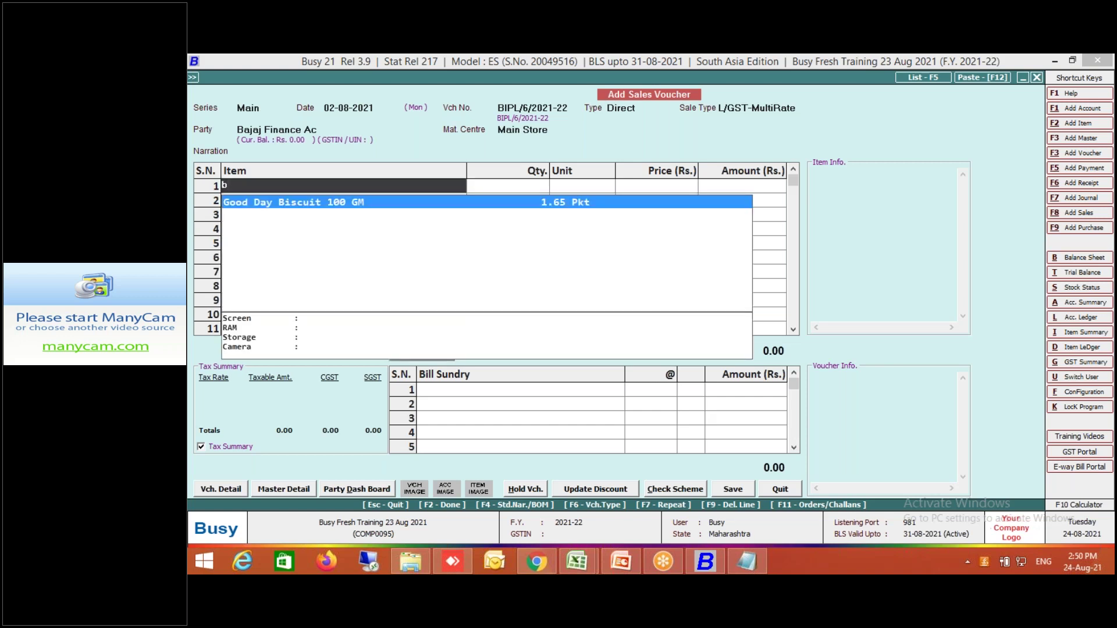
key("BackSpace")
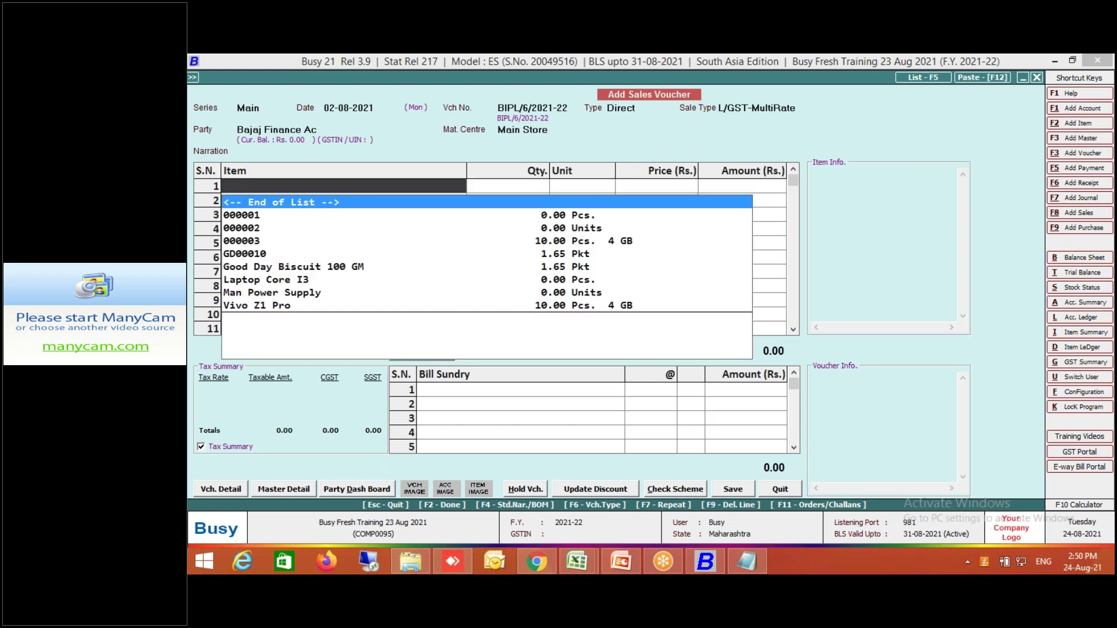
type("gd")
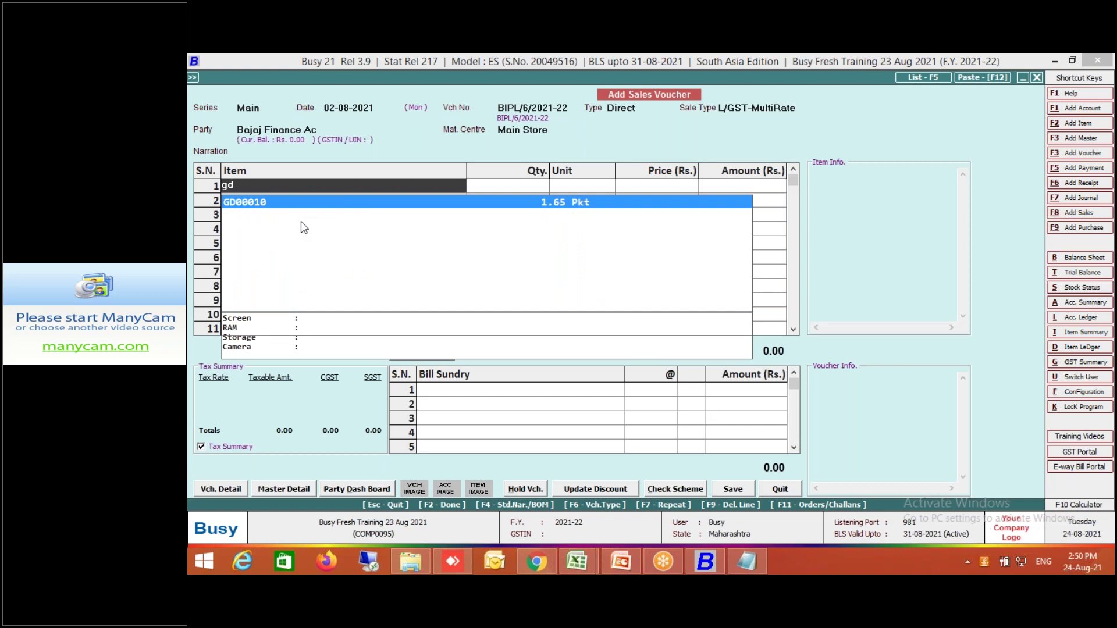
key("Return")
key("Return")
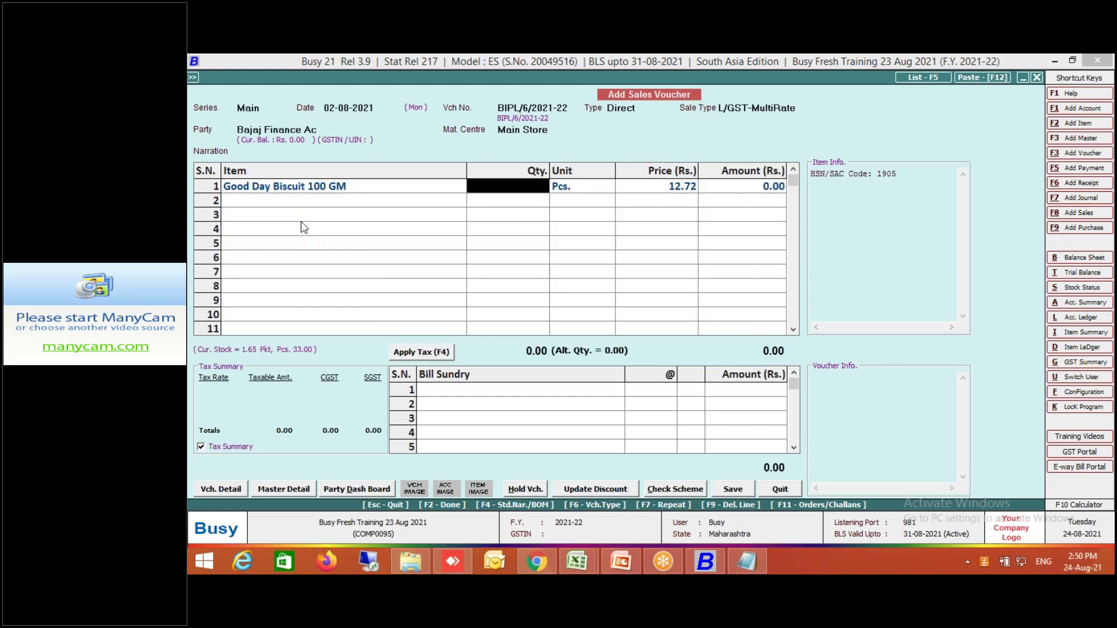
Retry row 1's item search with 'go', then back out and bring up the Configuration Type list.
left_click(390, 189)
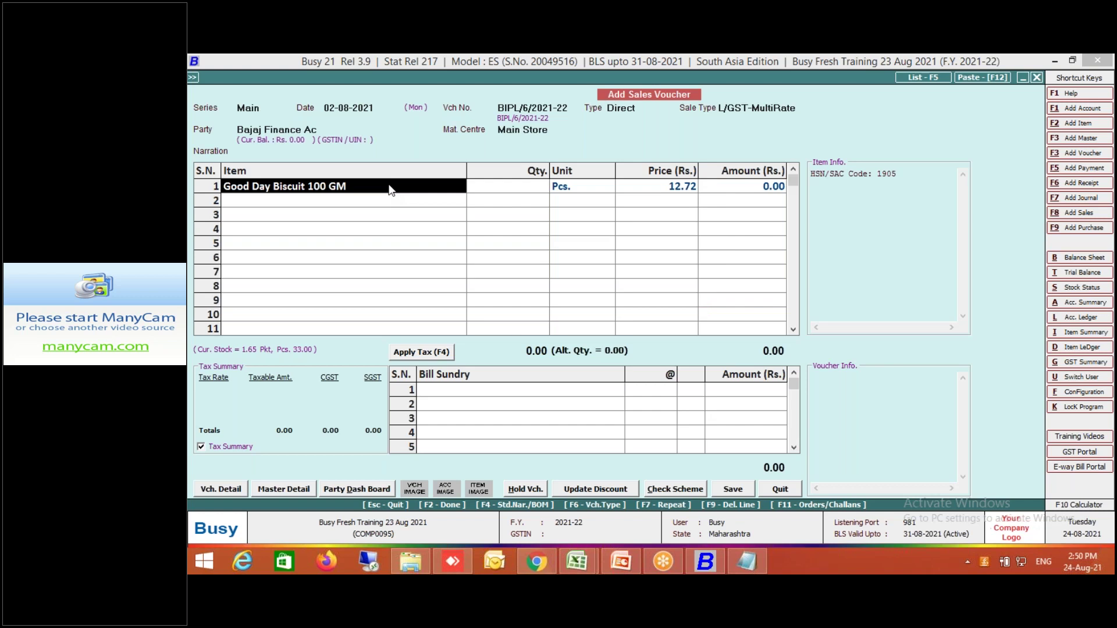
type("gd")
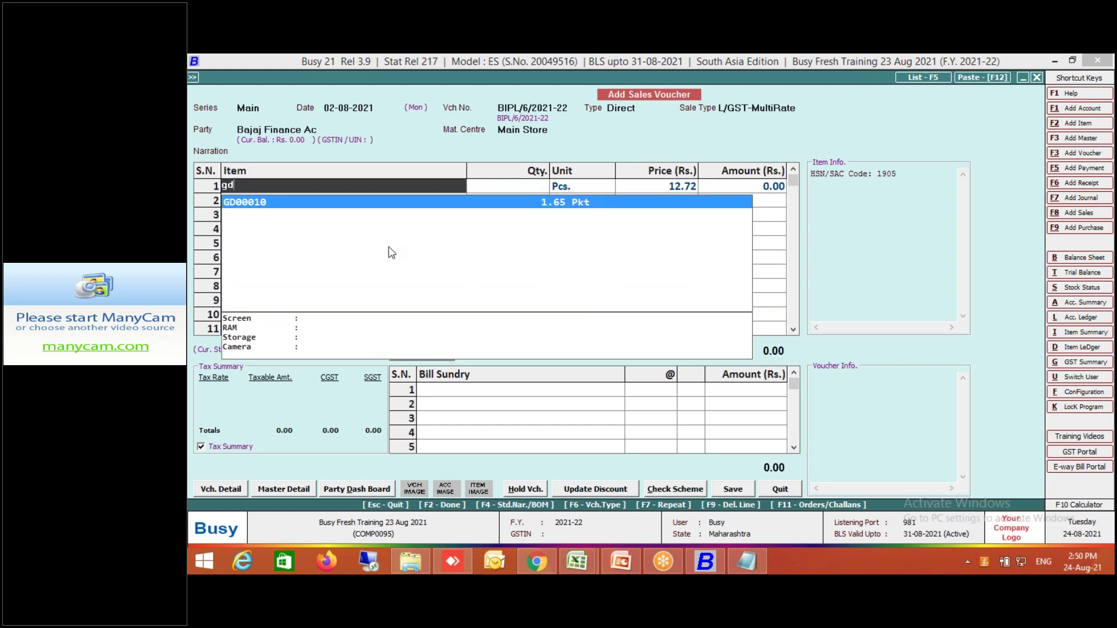
key("BackSpace")
key("BackSpace")
type("go")
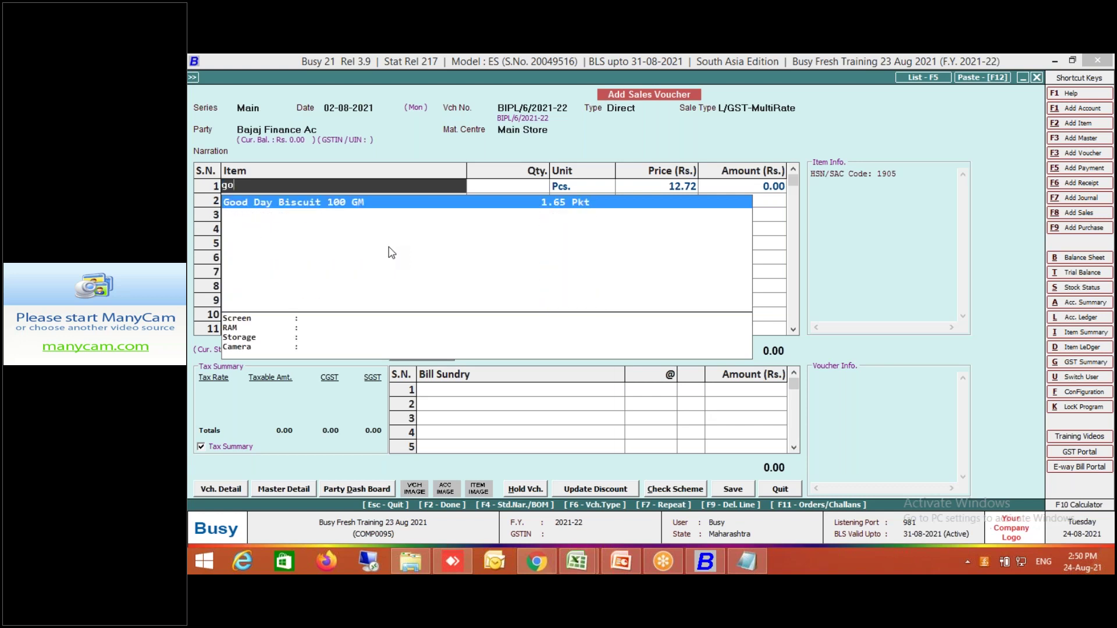
key("Escape")
key("Escape")
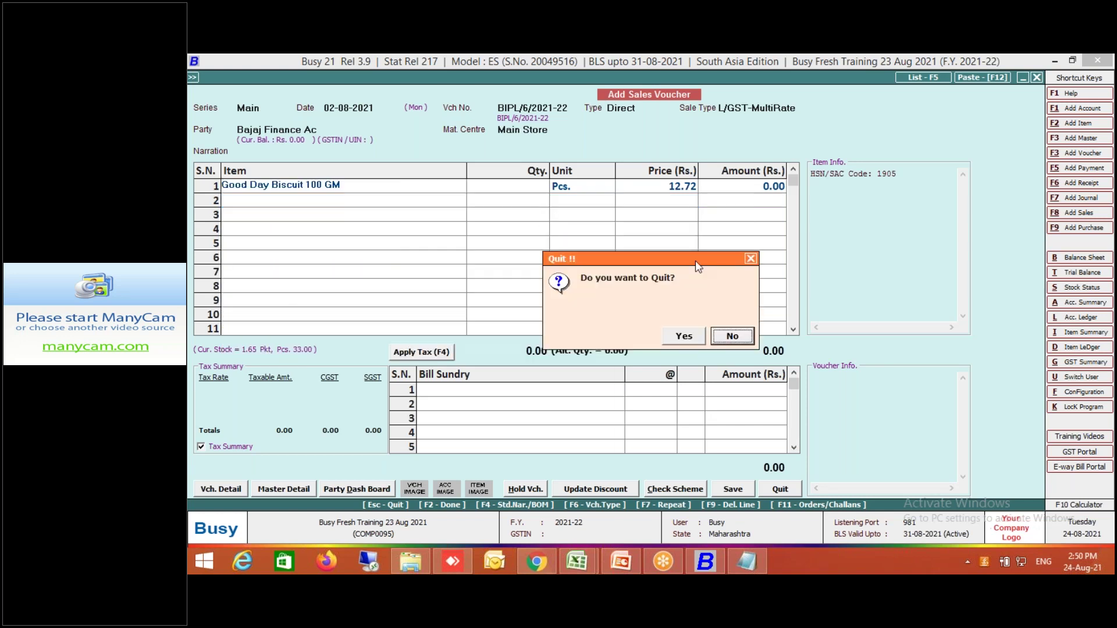
left_click(732, 337)
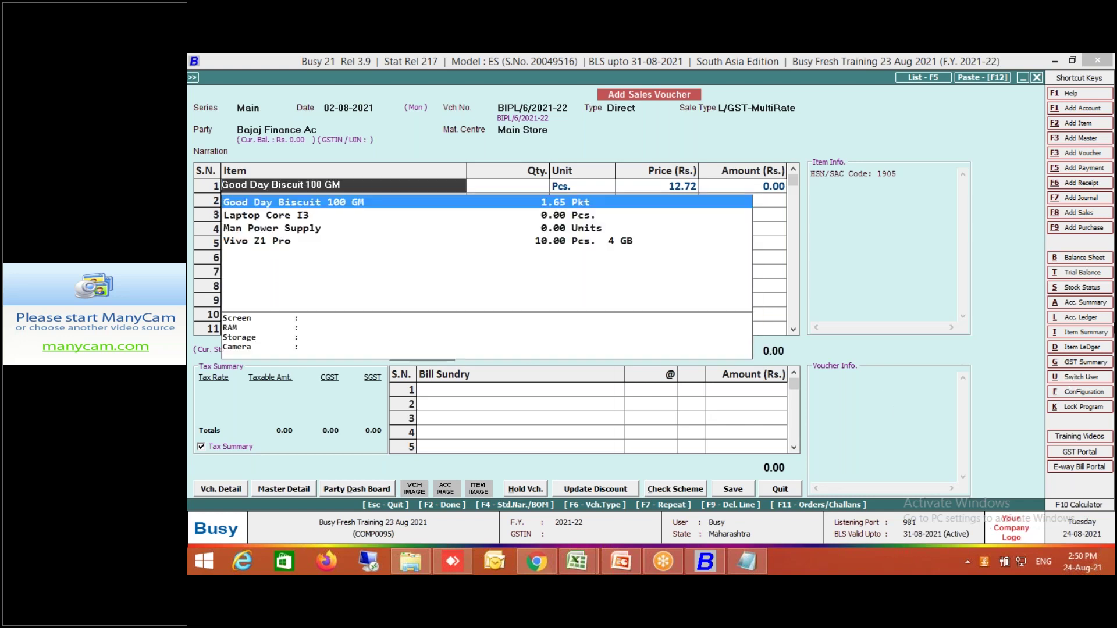
left_click(1076, 395)
key("Return")
key("Escape")
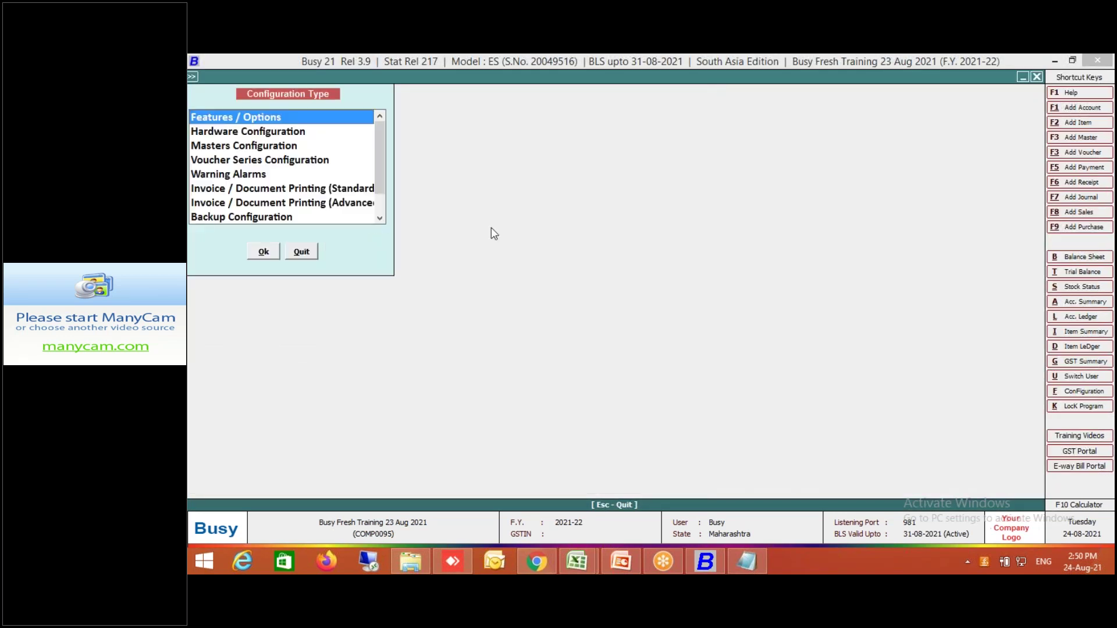
In Item masters configuration, change dropdown field 1 from Current Stock to Alias with Name.
left_click(294, 146)
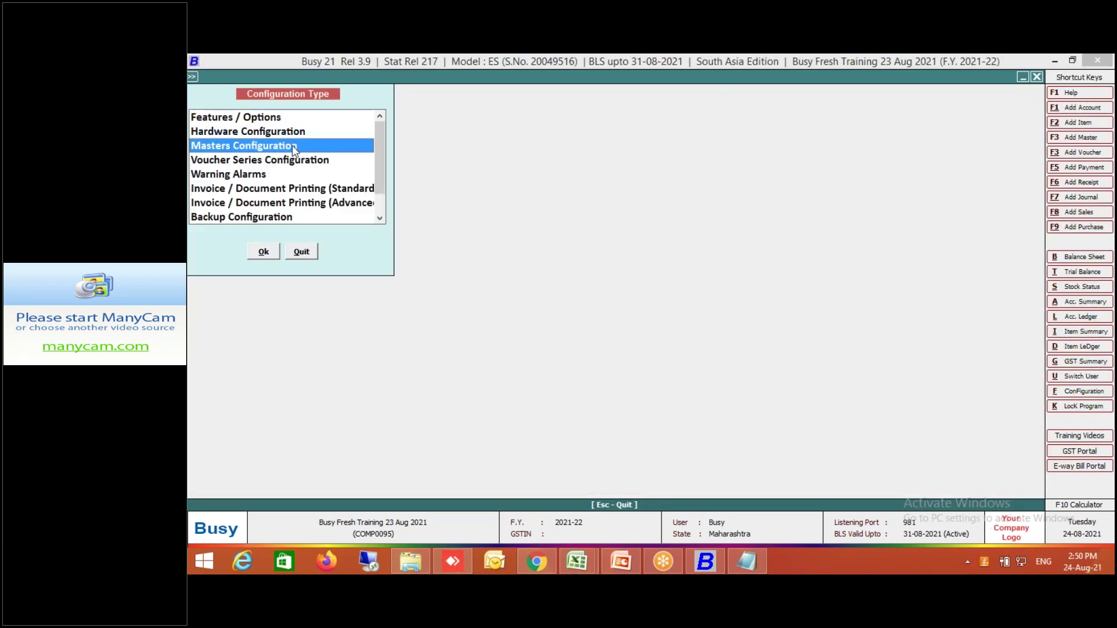
key("Return")
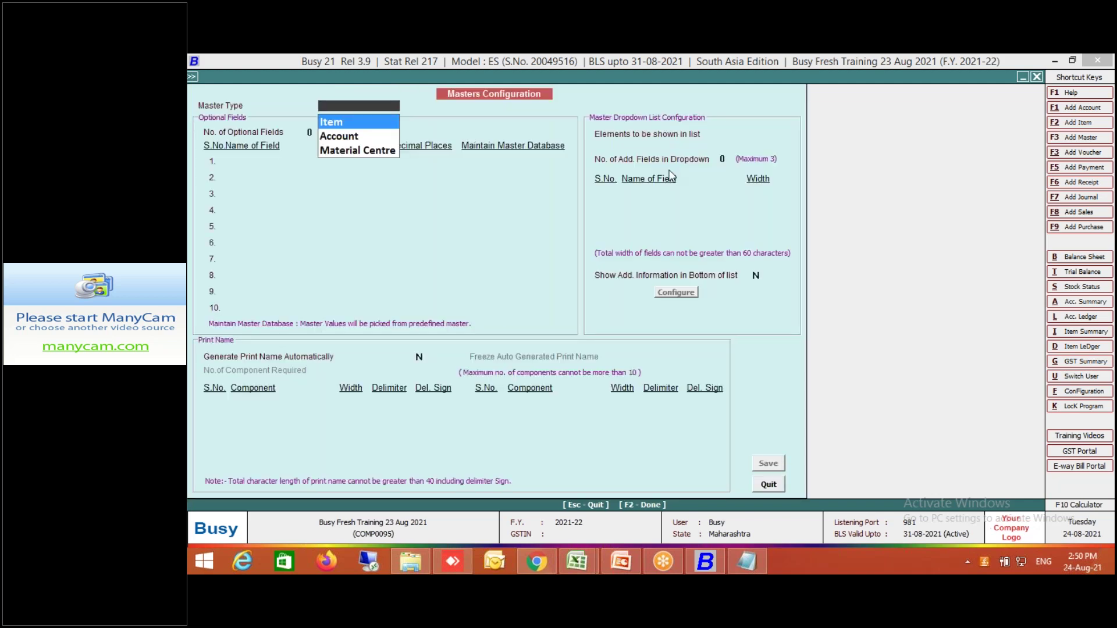
key("Return")
left_click(700, 198)
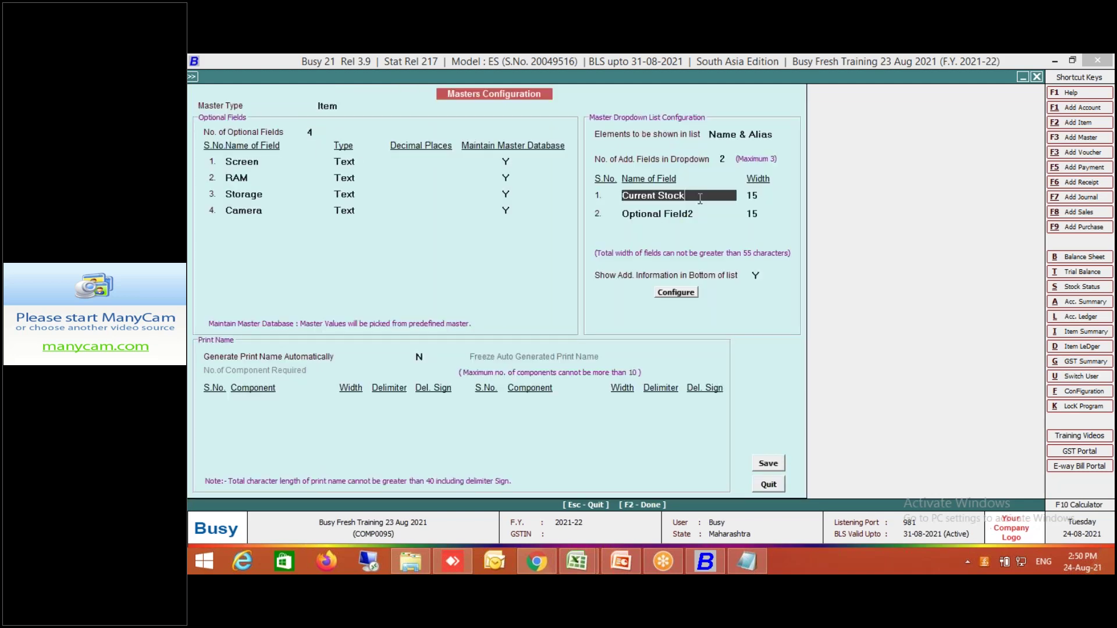
key("BackSpace")
type("al")
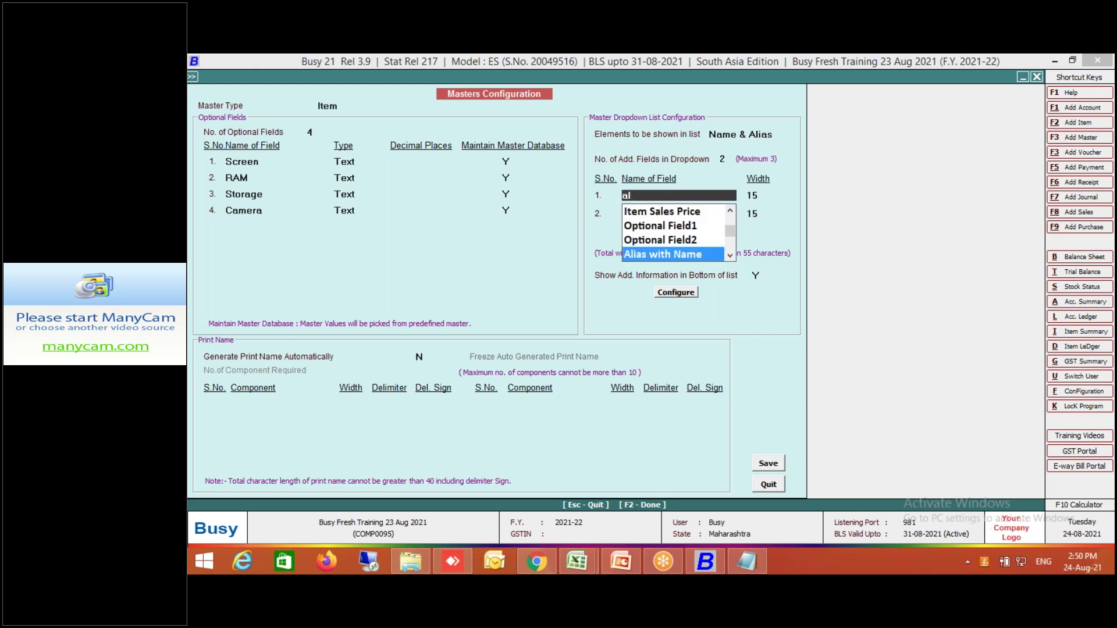
key("Return")
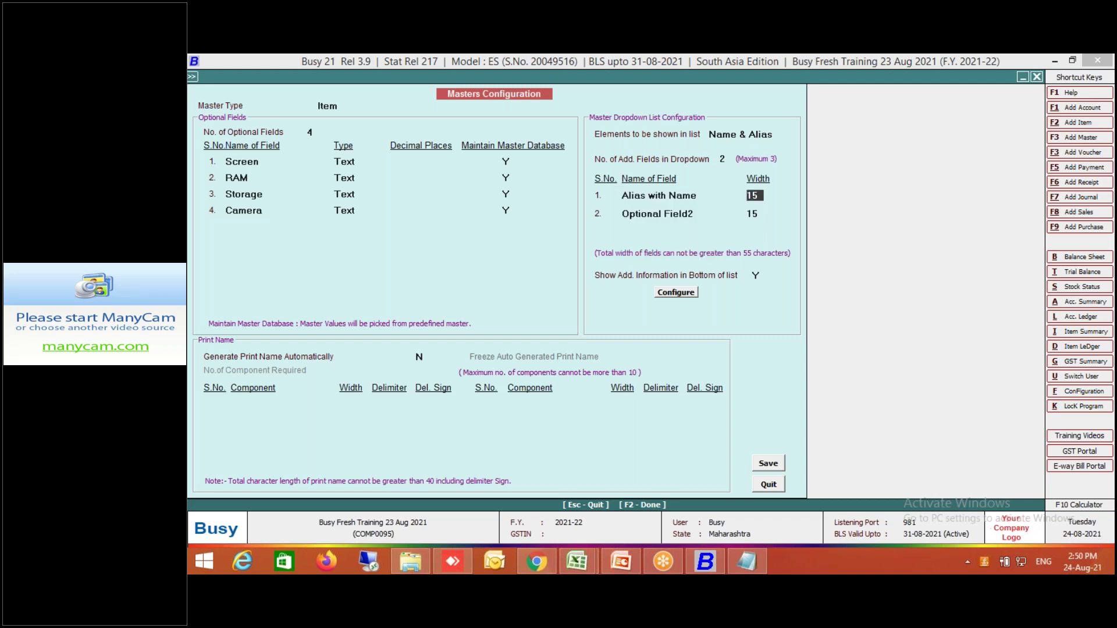
Save the masters configuration and regenerate the master help files.
key("F2")
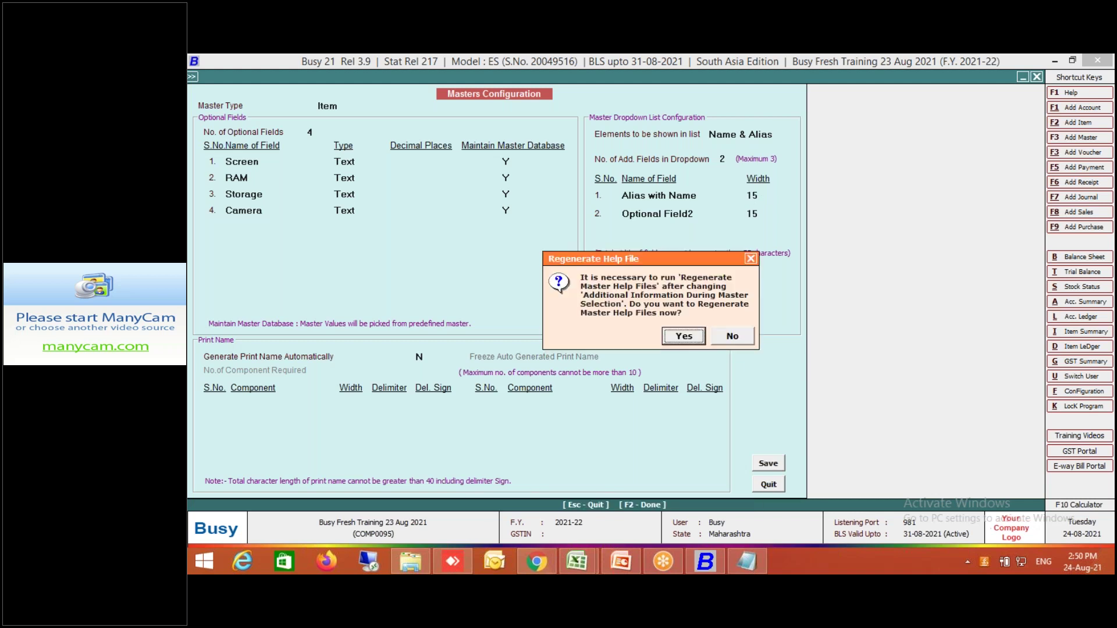
key("Return")
key("Return")
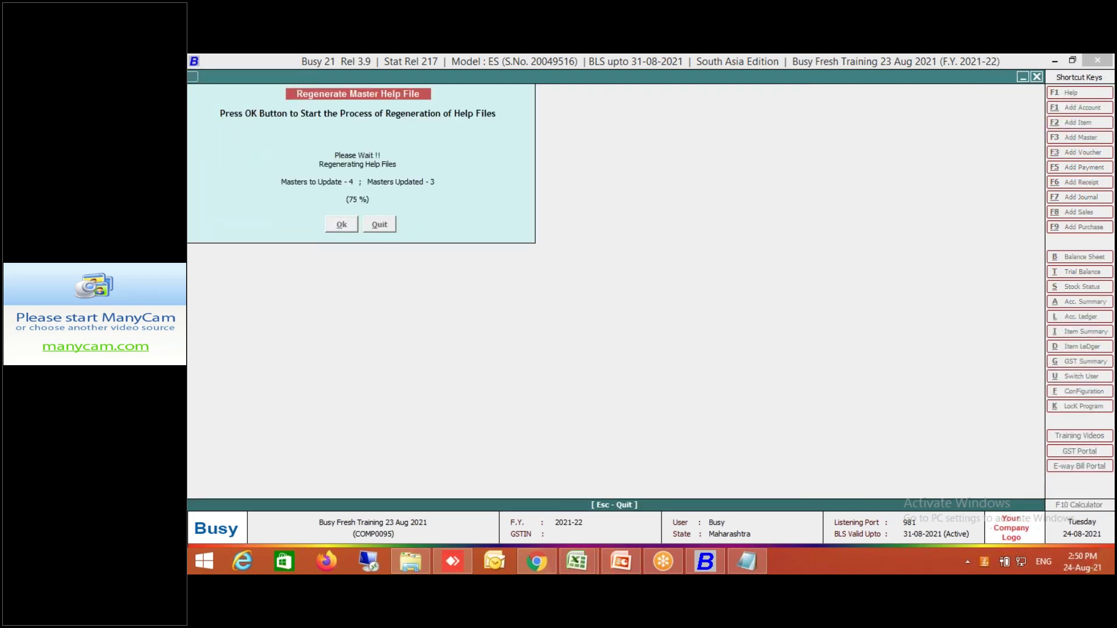
key("Return")
key("Escape")
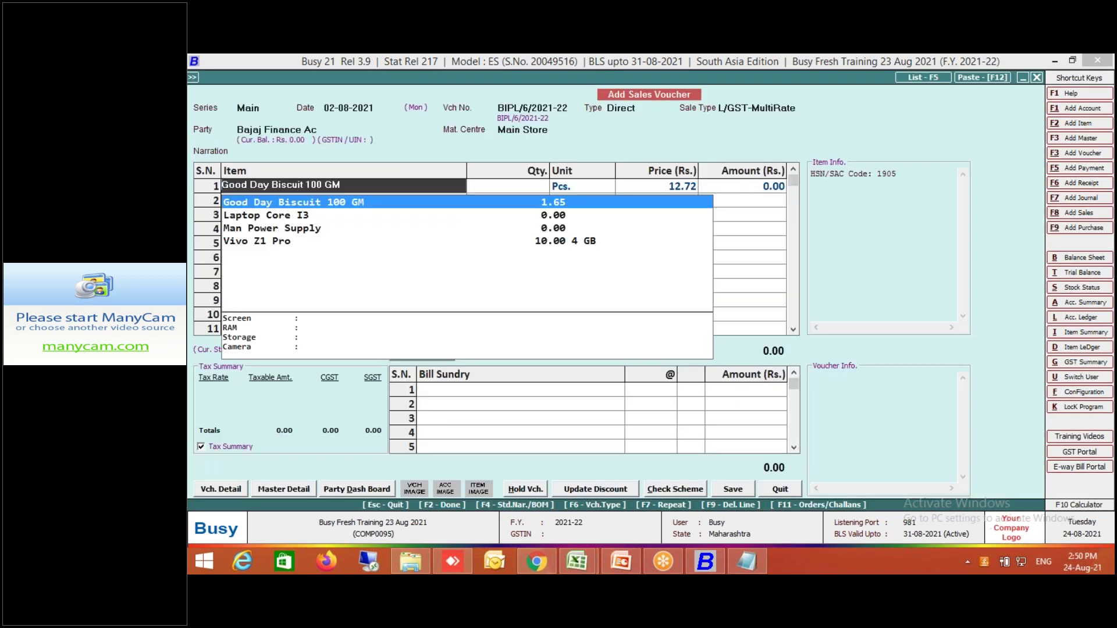
key("Escape")
key("Escape")
key("Escape")
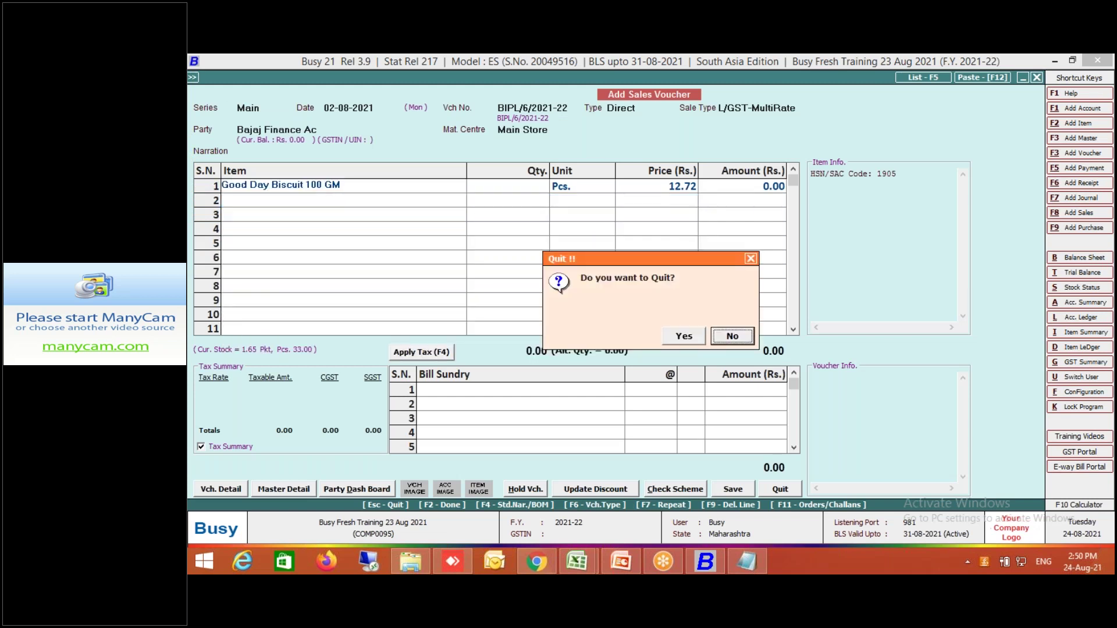
Quit the old voucher, start a new Main-series sales voucher, and search row 1 for 'good'.
left_click(692, 339)
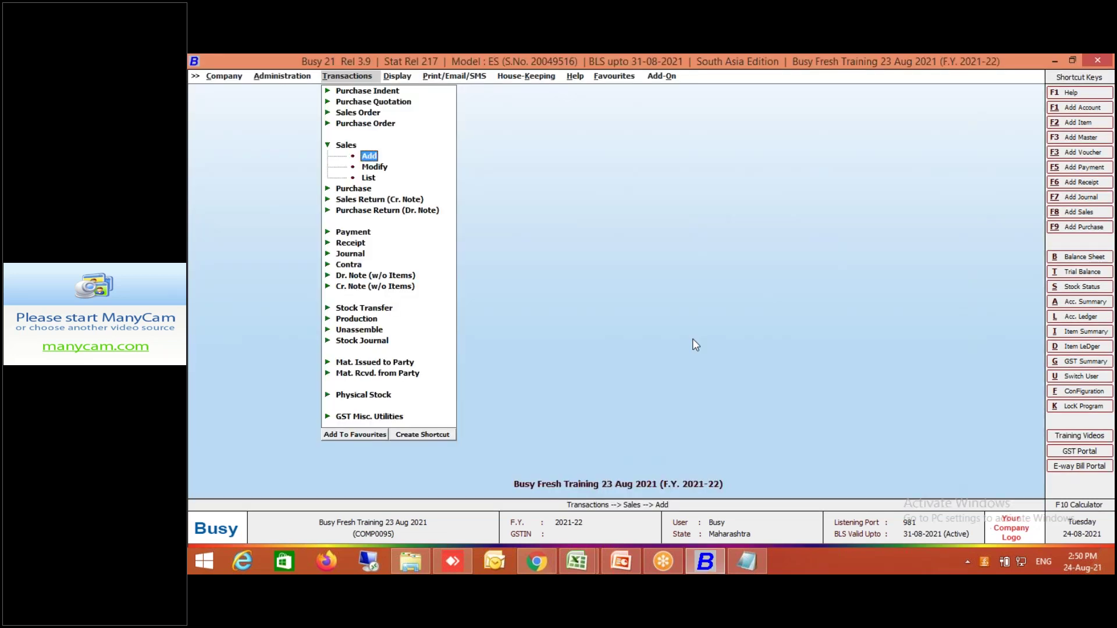
key("Return")
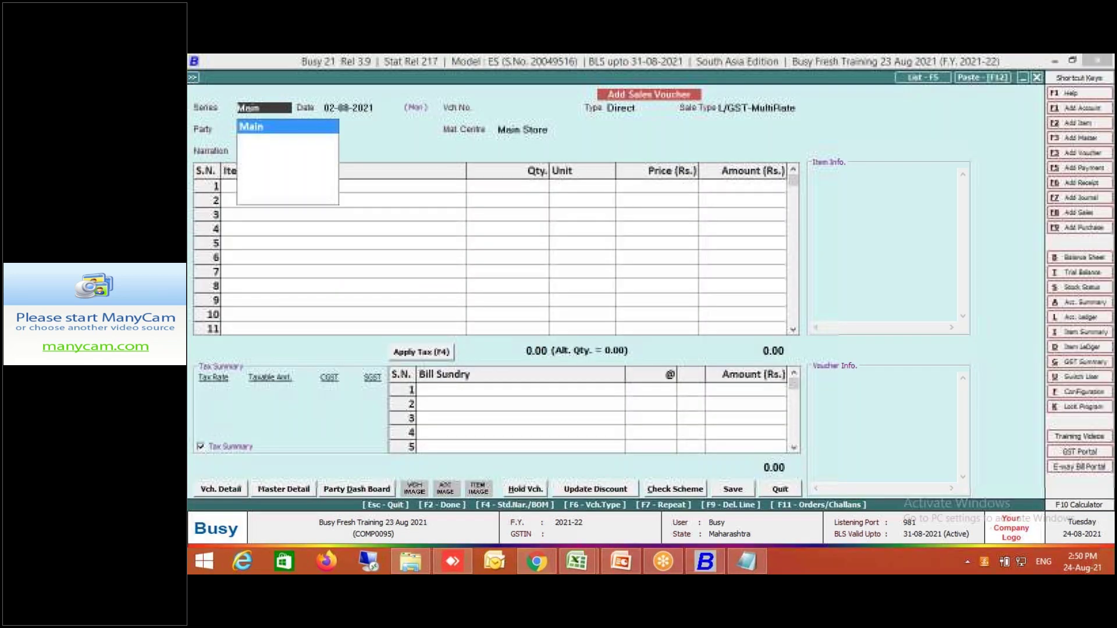
key("Return")
key("Return")
key("Return")
key("Return")
key("Return")
key("Return")
key("Return")
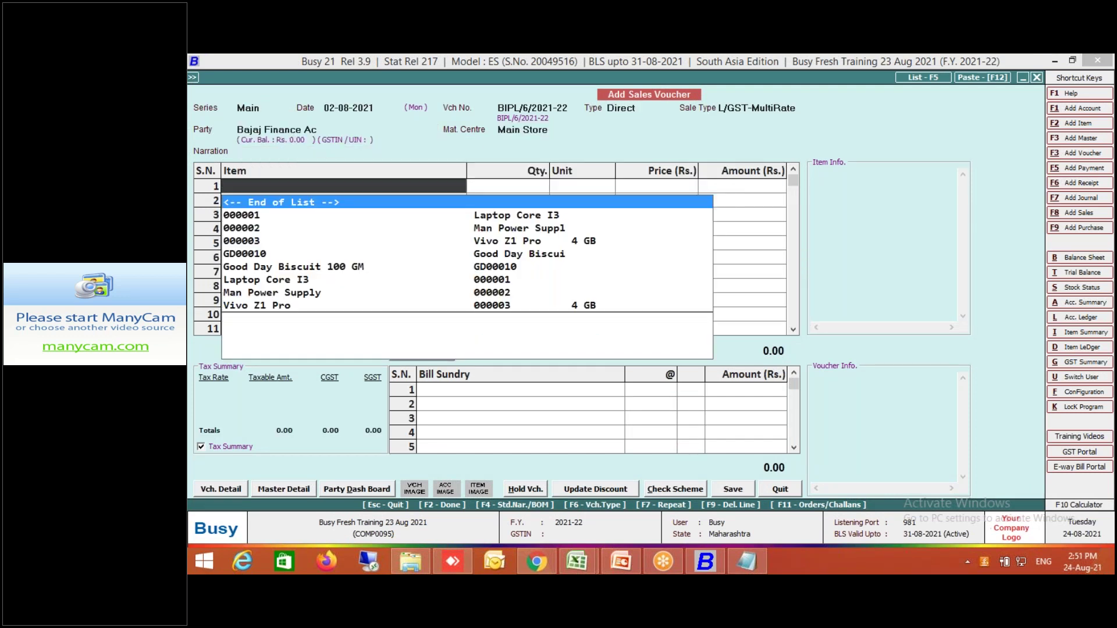
type("gd")
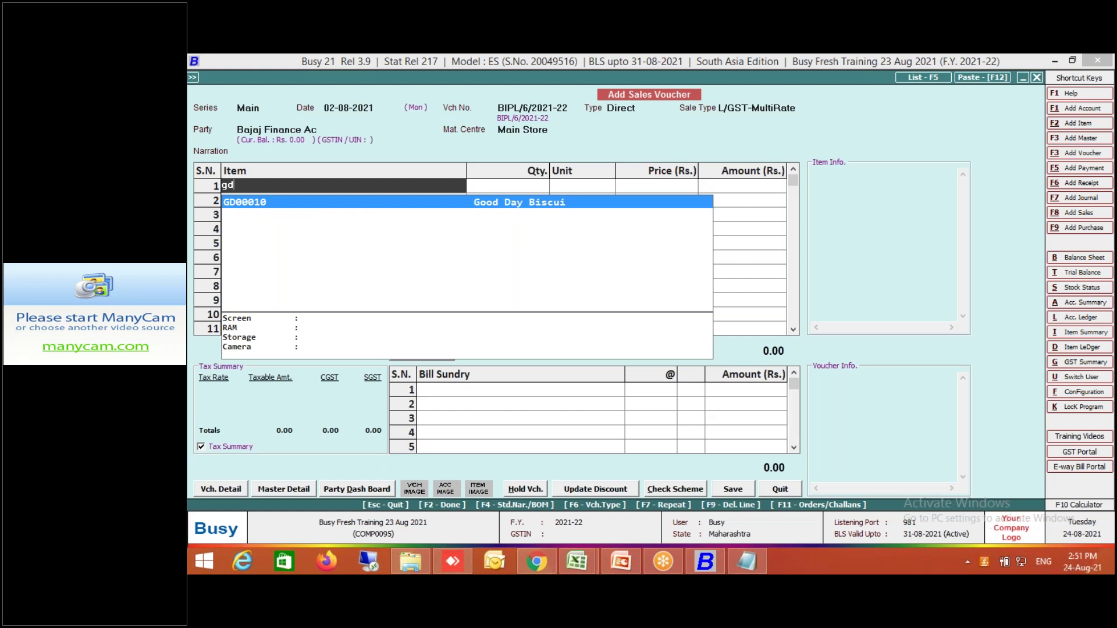
key("BackSpace")
key("BackSpace")
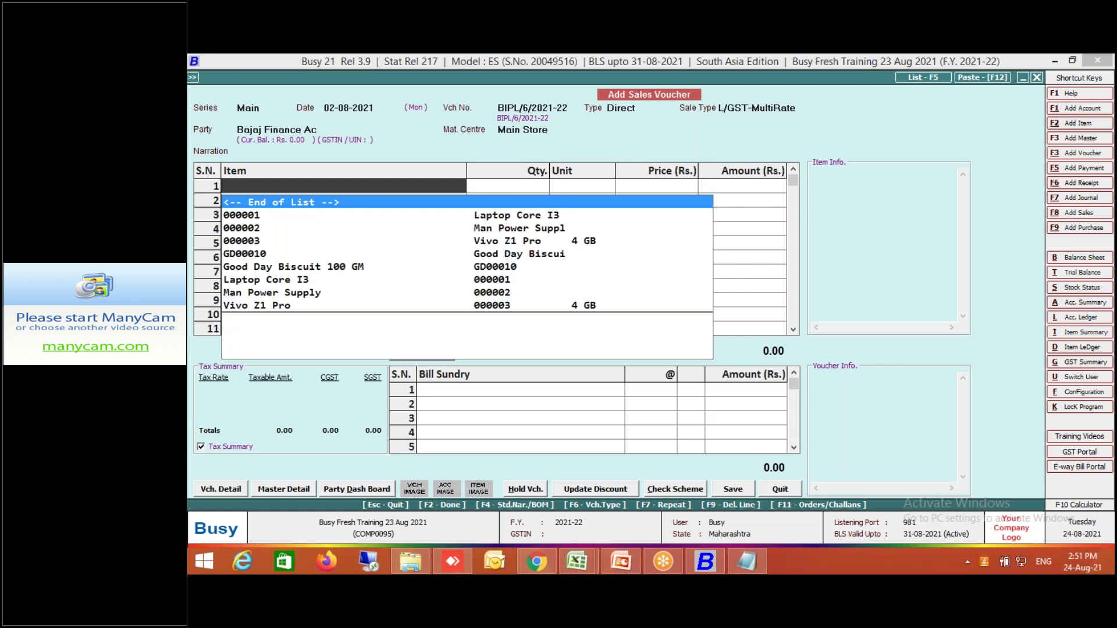
type("good")
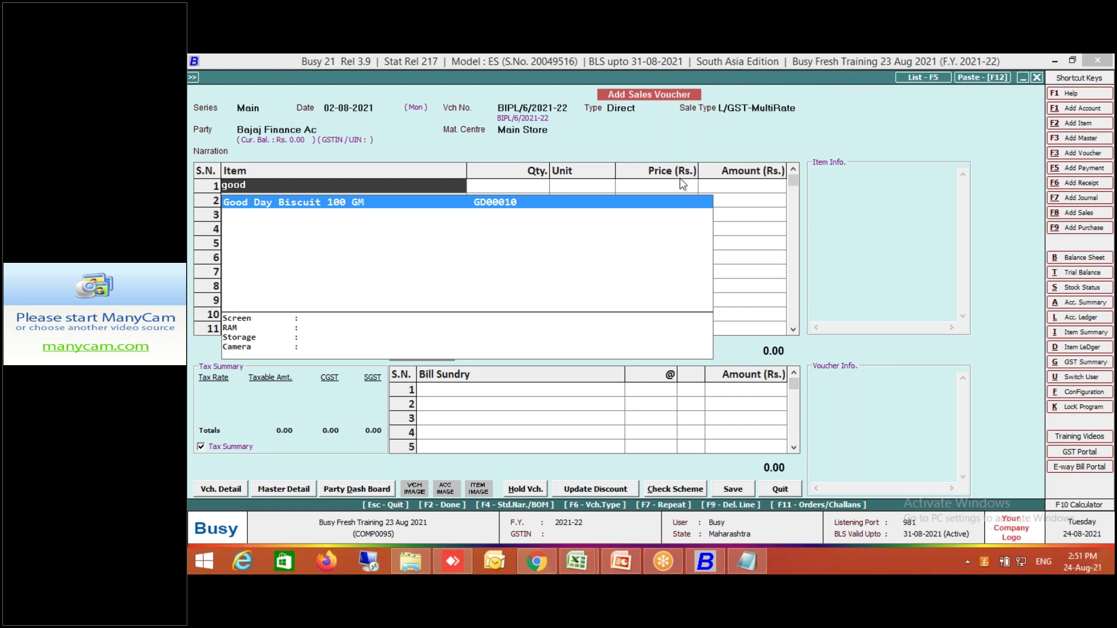
Replace row 1's item with Laptop Core I3 by typing alias code 00000 and picking 000001.
left_click(791, 490)
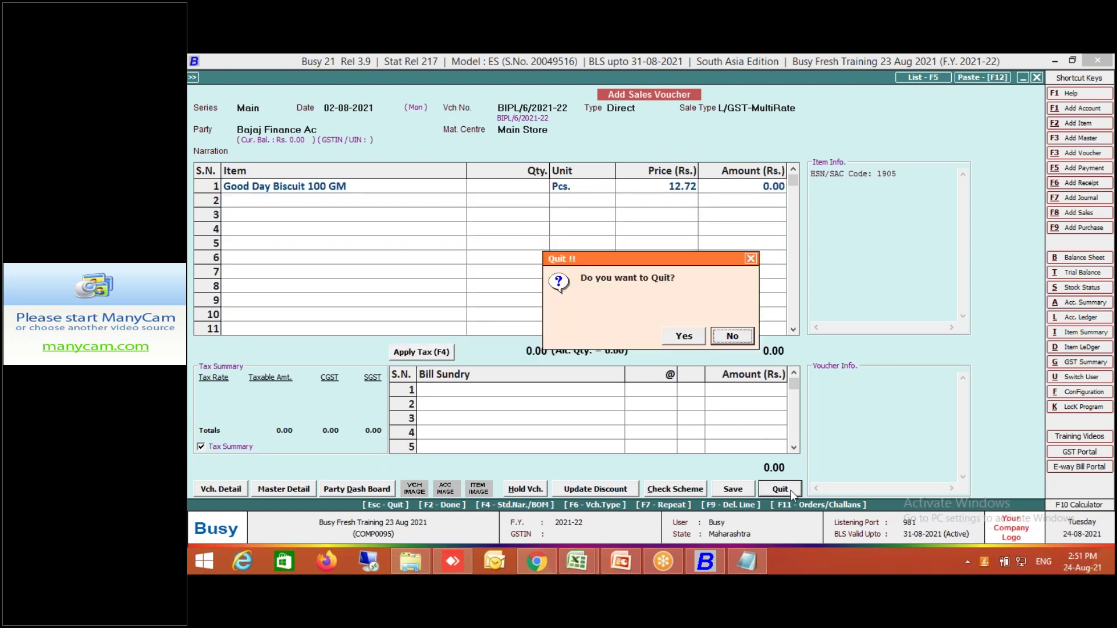
left_click(733, 337)
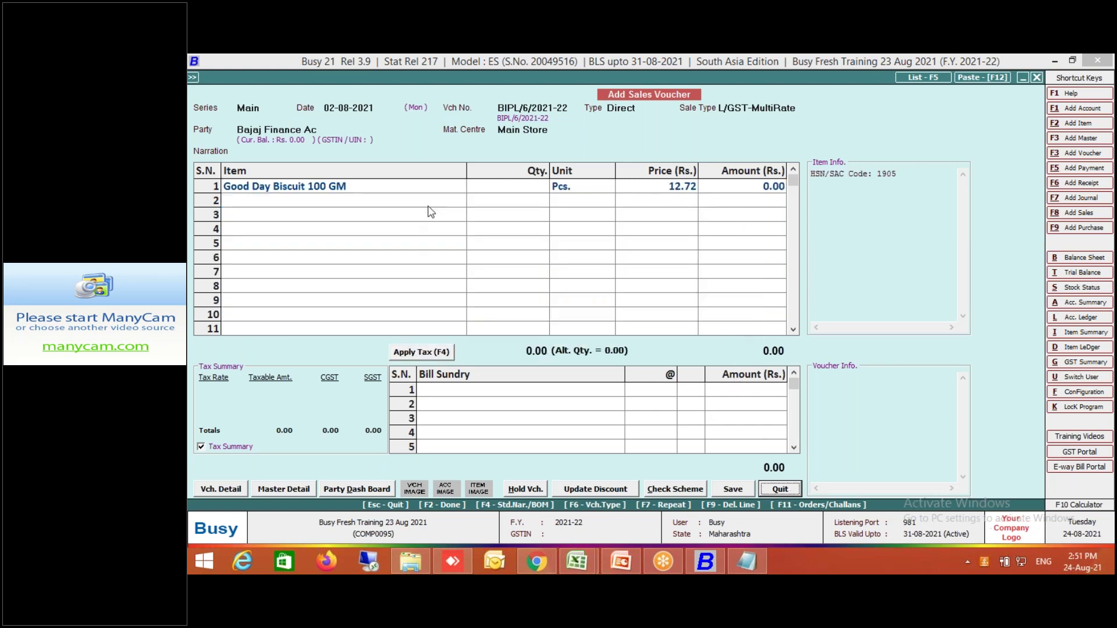
left_click(411, 184)
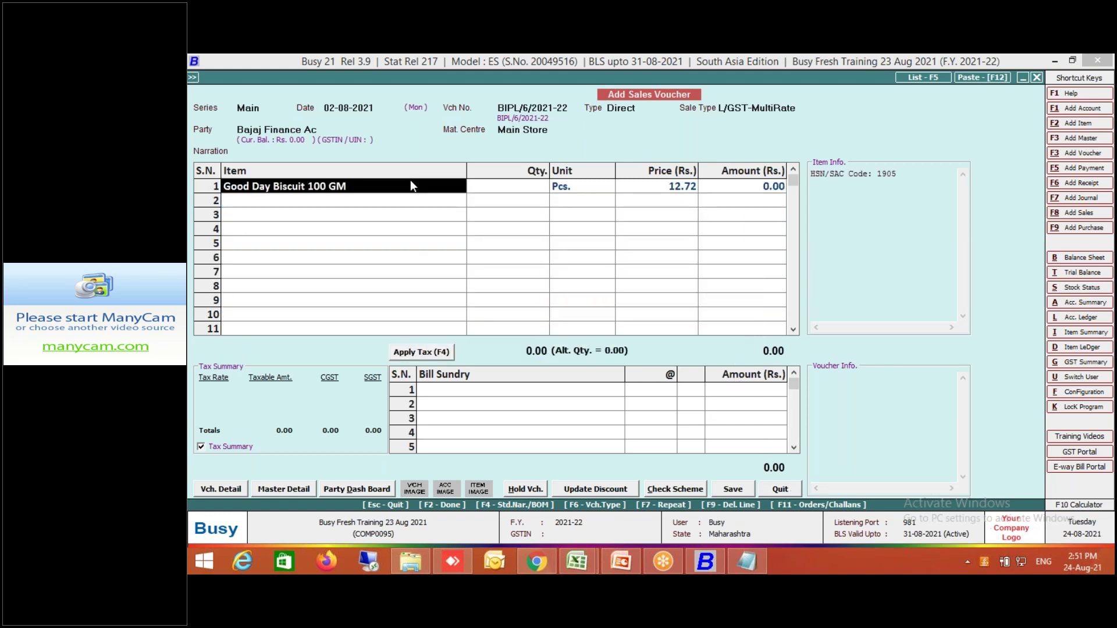
key("BackSpace")
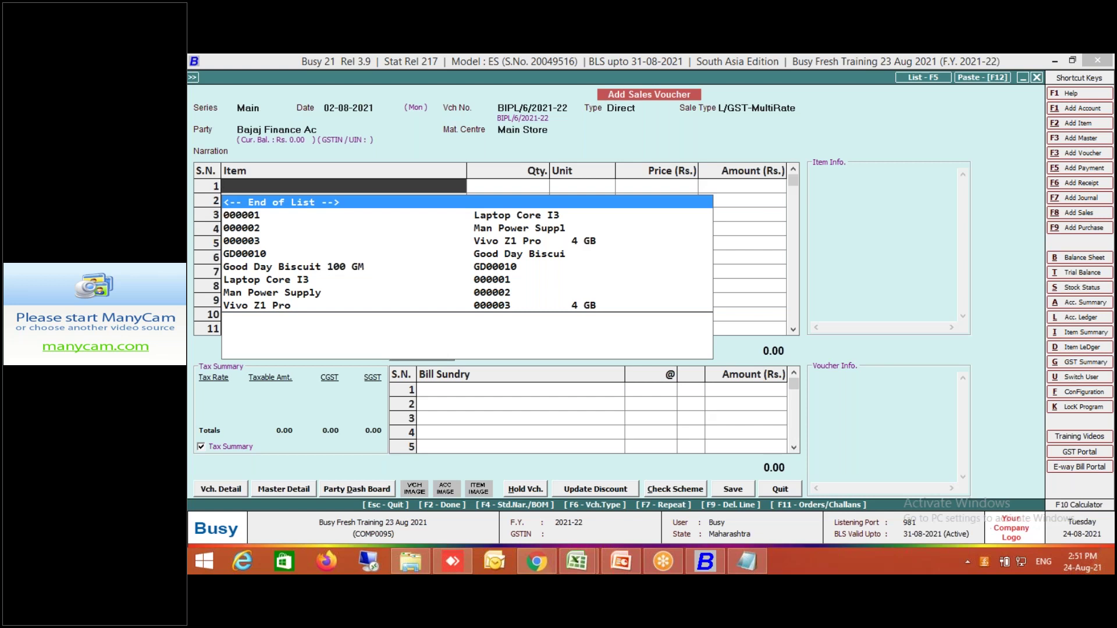
type("00")
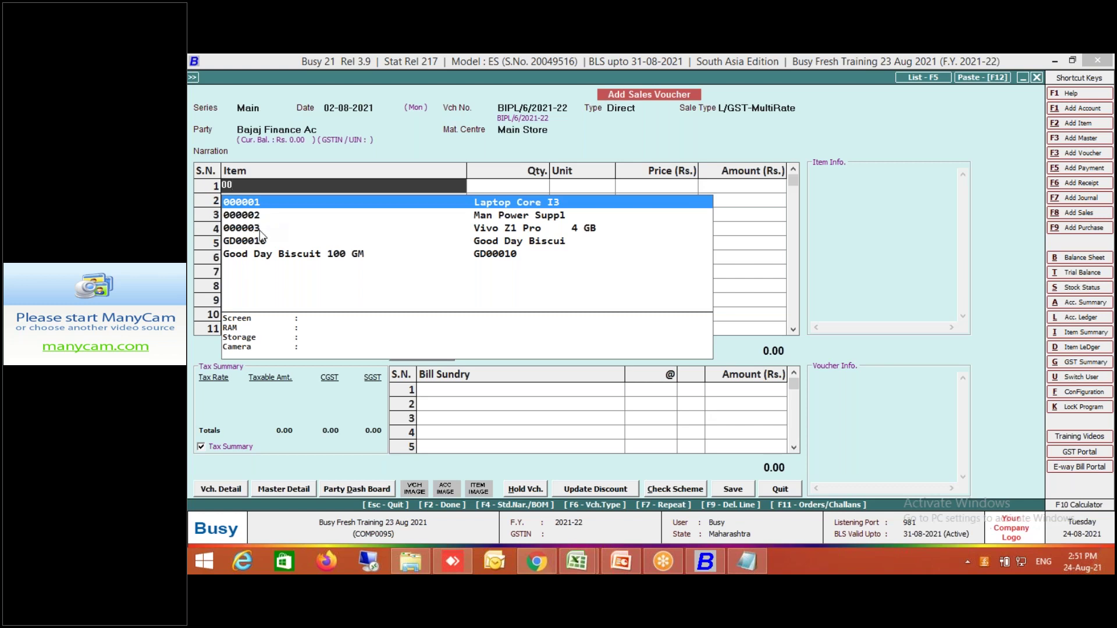
type("000")
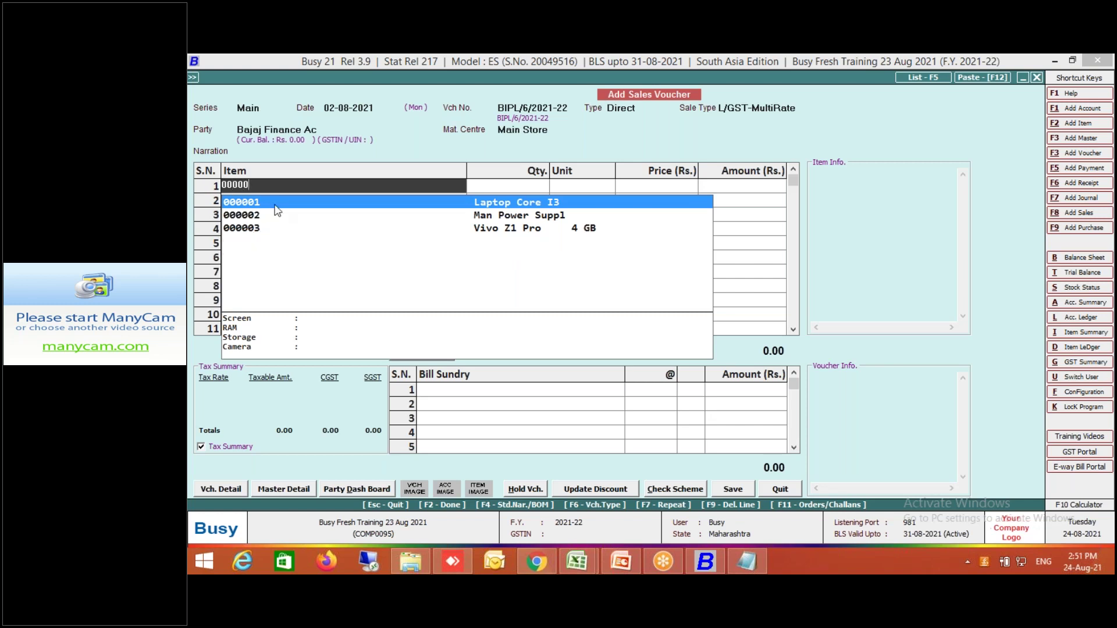
key("Return")
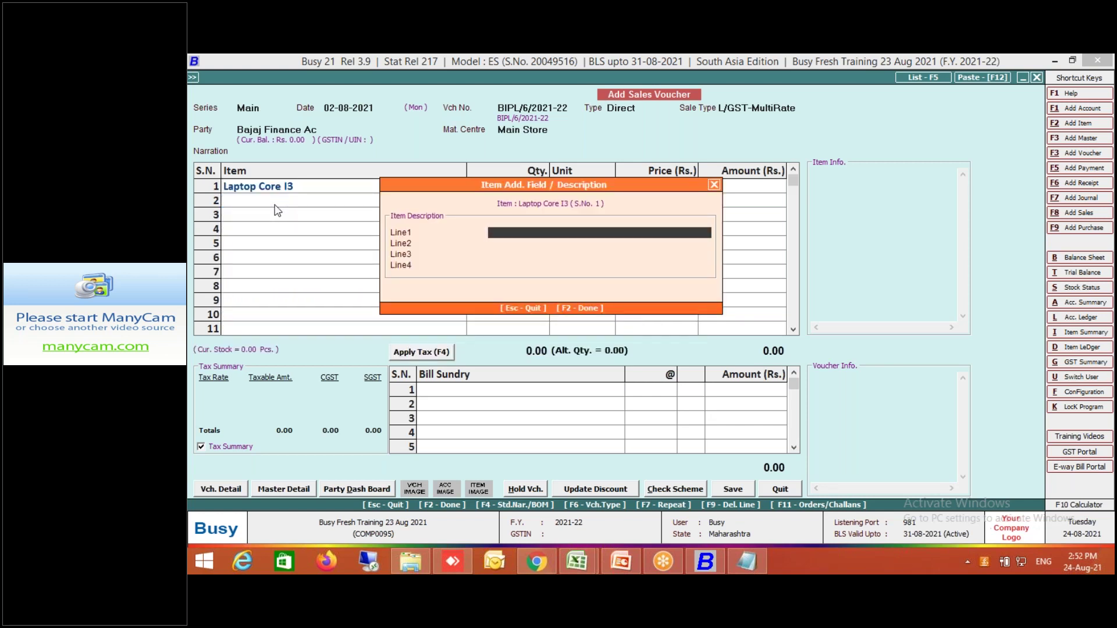
key("Return")
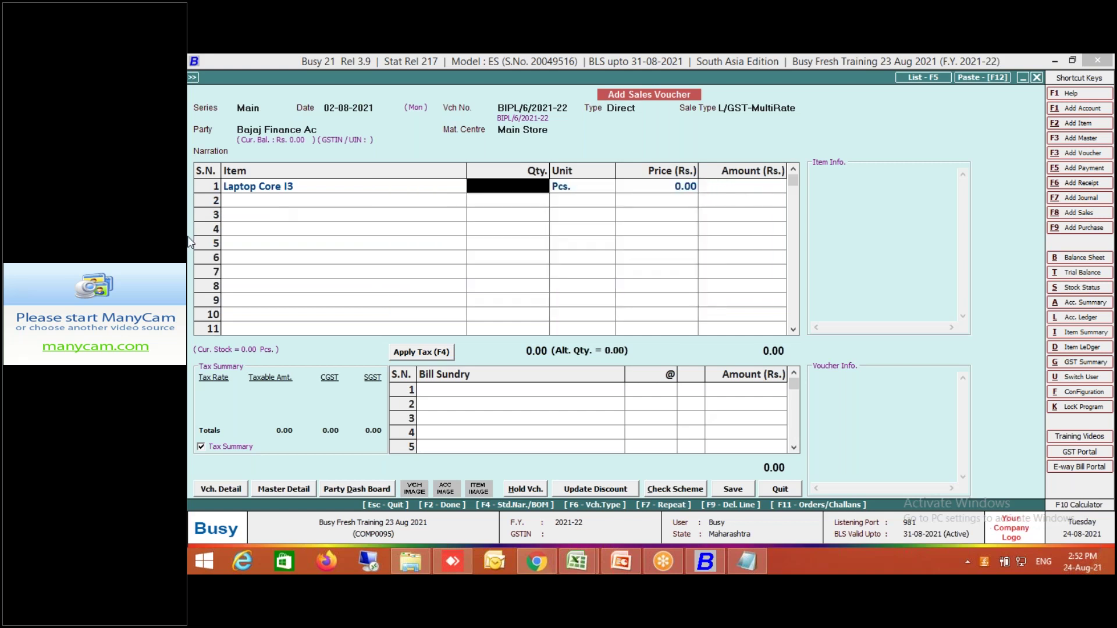
In the Sales Main series' standard POS options, set Pick Item Names from Bar Codes to Y and Default Qty 1.
left_click(232, 491)
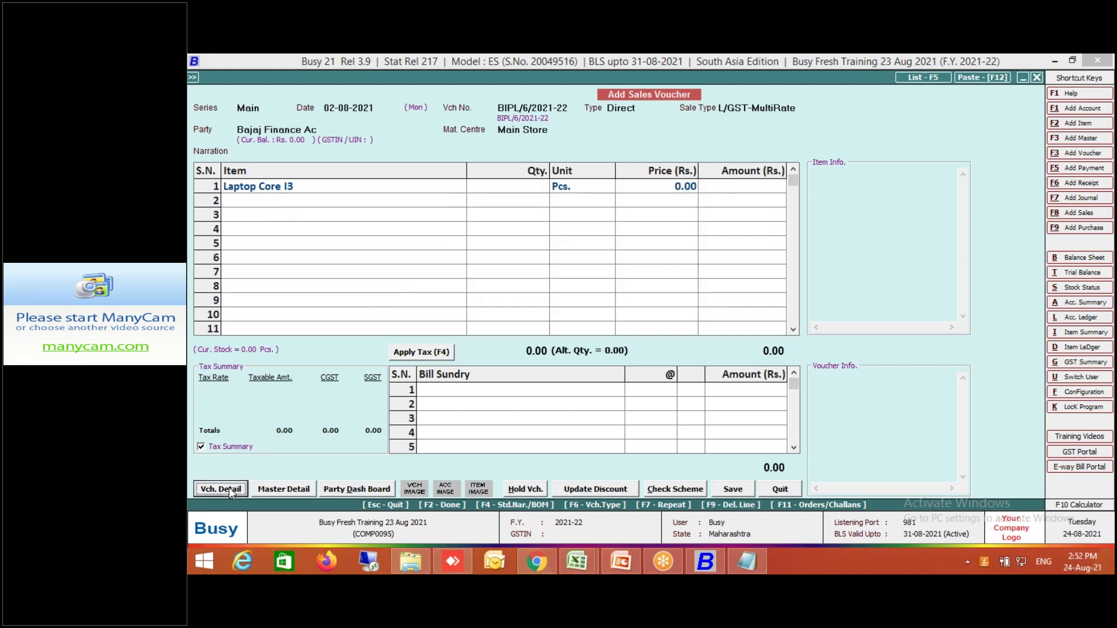
left_click(324, 390)
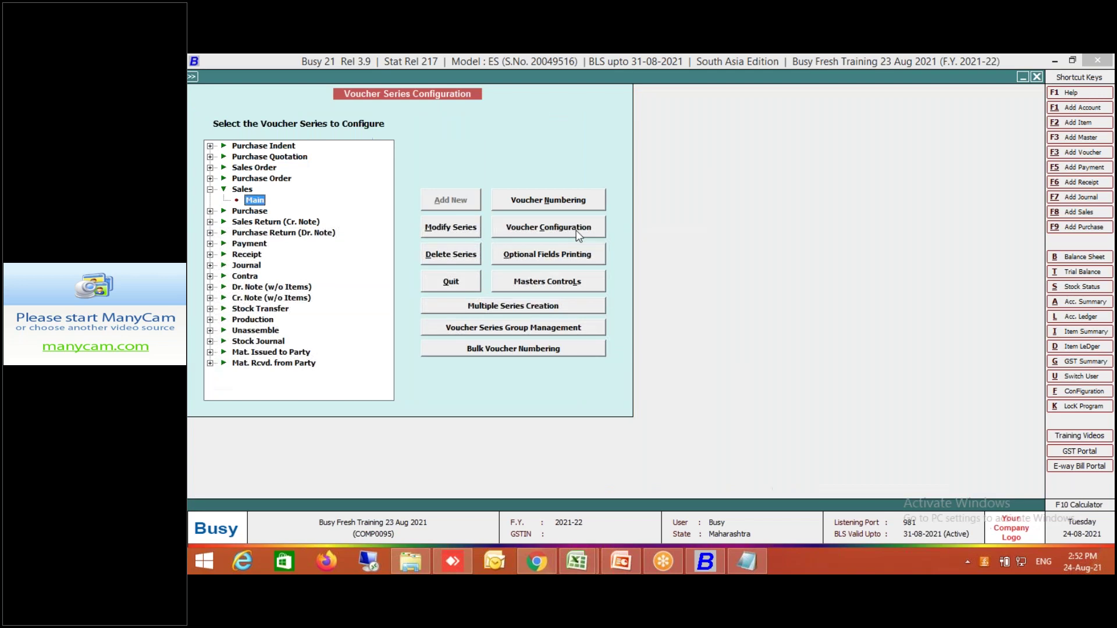
key("Return")
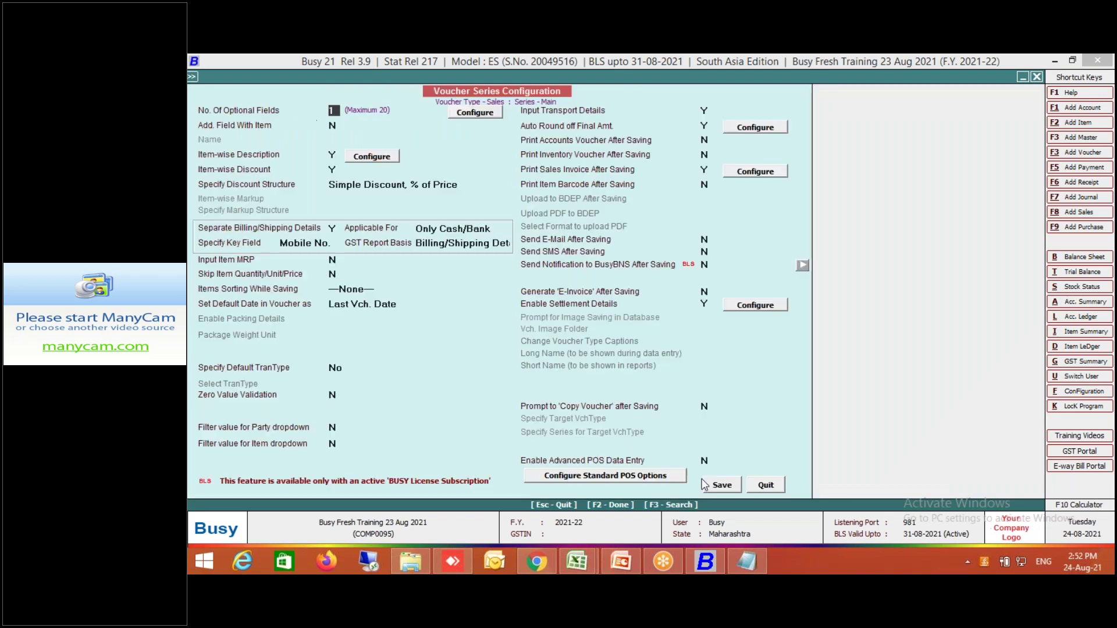
left_click(672, 477)
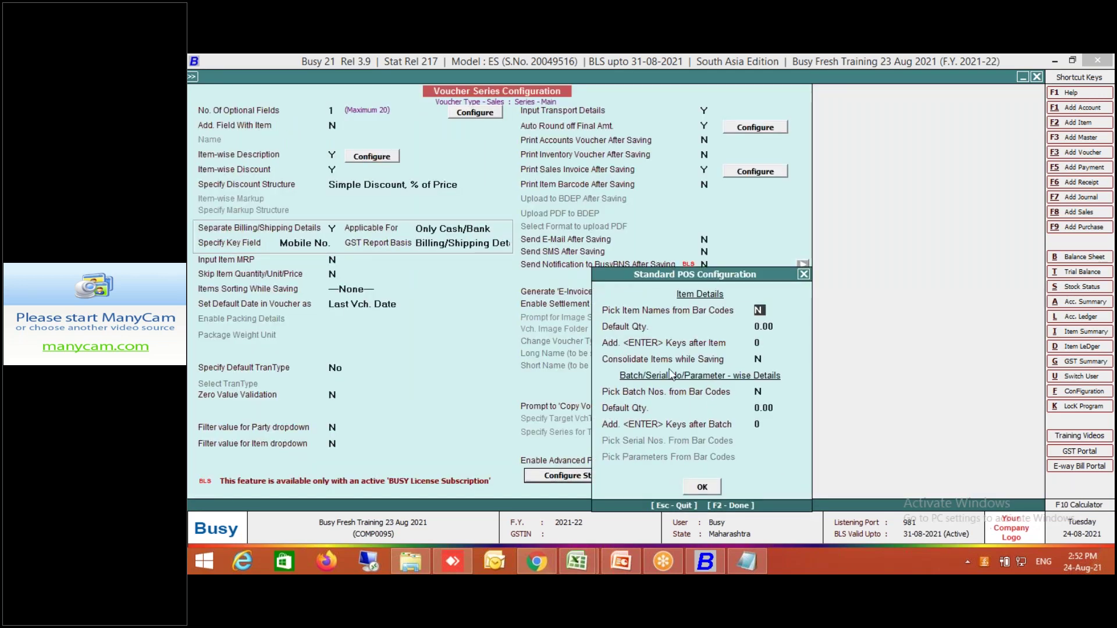
type("Y")
key("Return")
type("1")
key("Return")
left_click(697, 486)
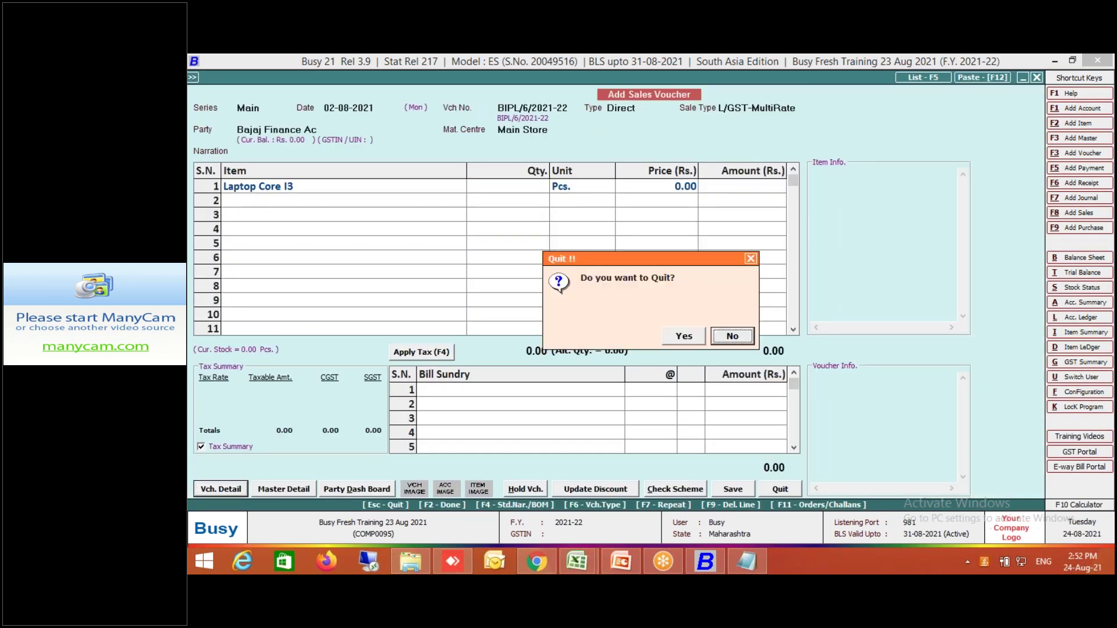
key("Escape")
key("Escape")
Quit the old voucher and start a new Direct, L/GST-MultiRate sales voucher for Bajaj Finance Ac.
left_click(688, 338)
key("Return")
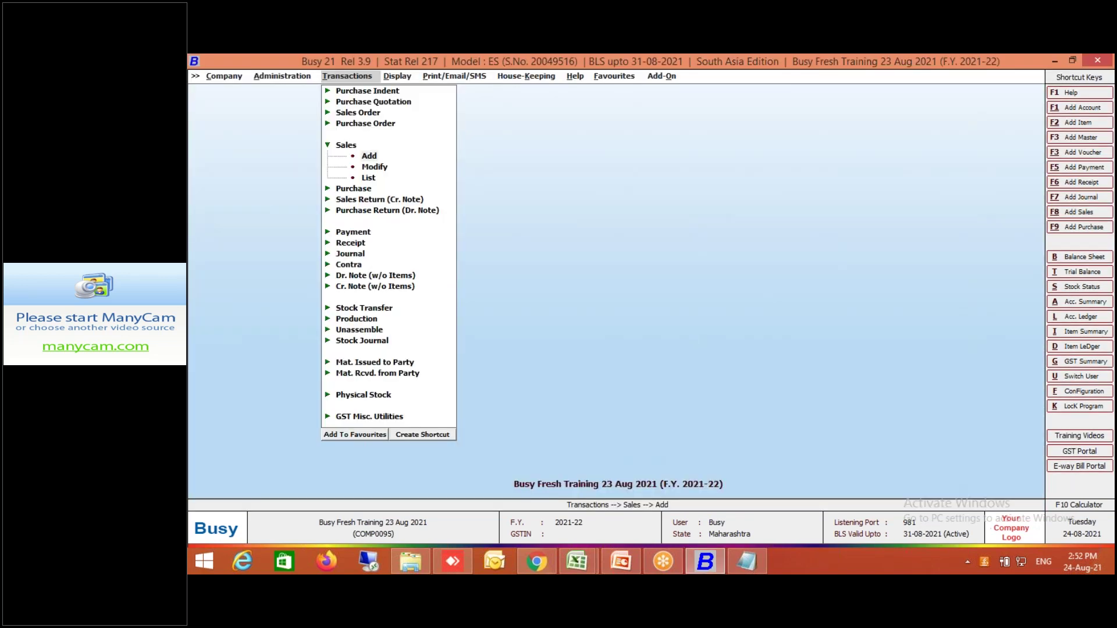
key("Return")
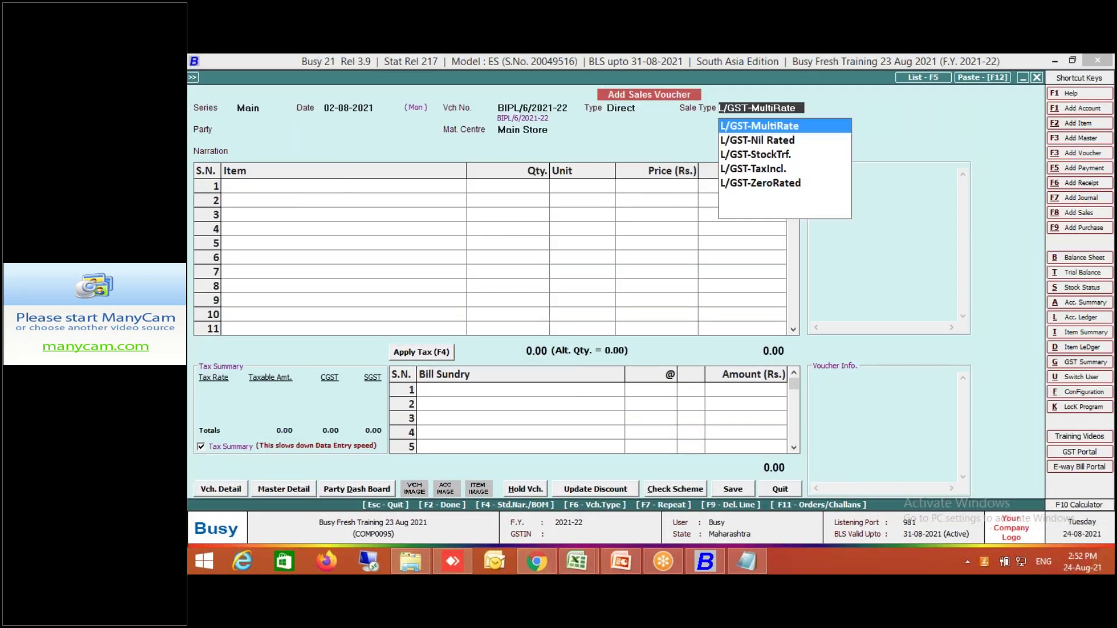
key("Return")
key("Return")
key("Return")
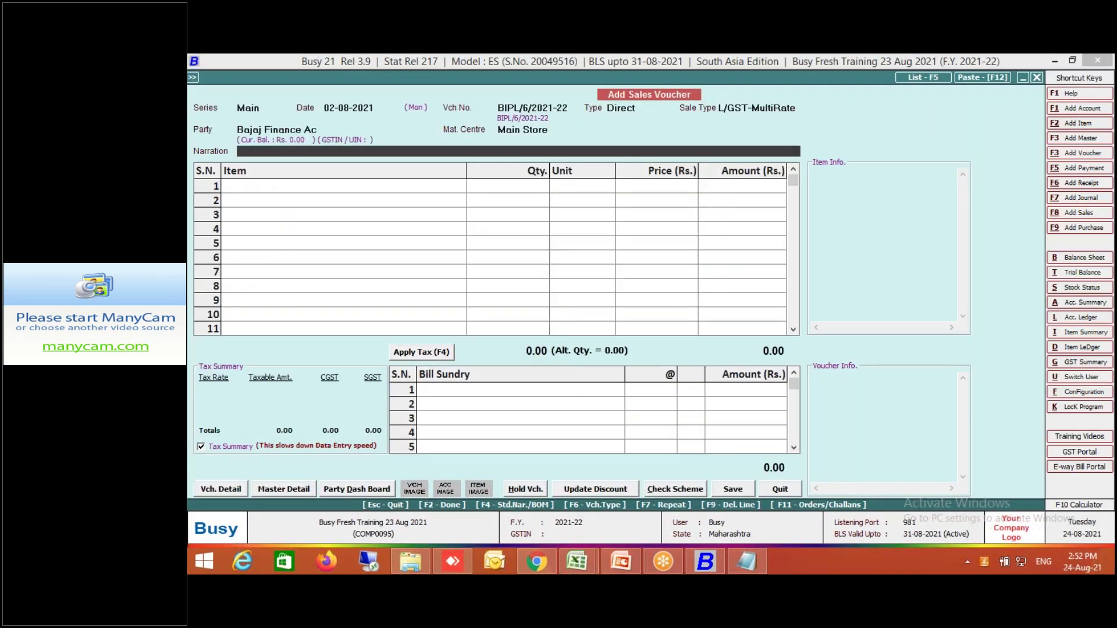
key("Return")
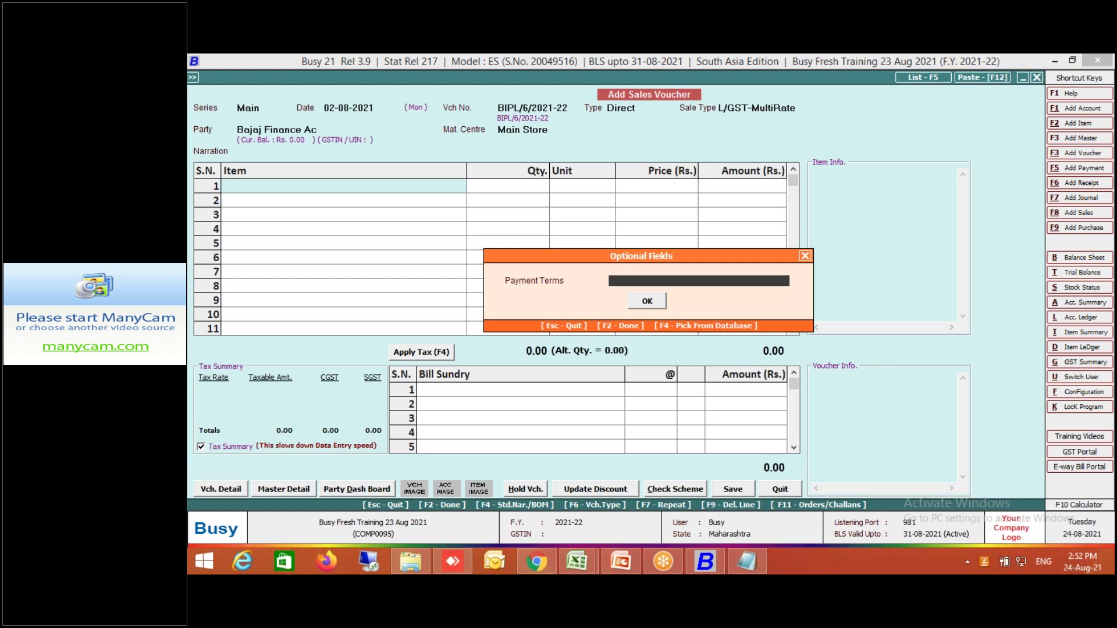
key("Return")
key("Return")
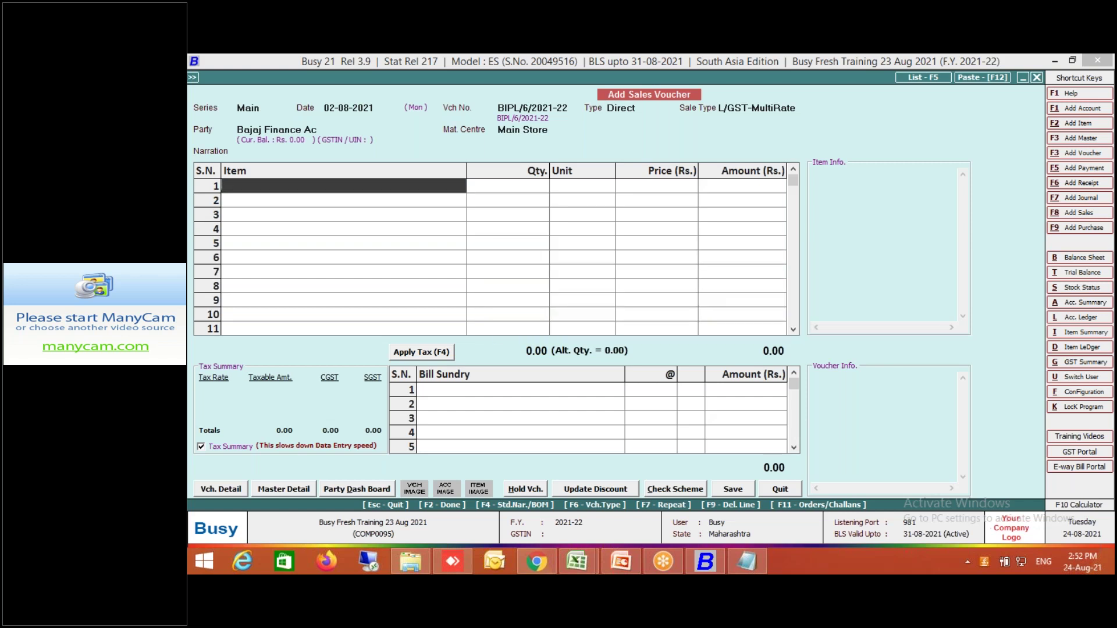
Try item code GDMBEER, then enter gd00010 to load Good Day Biscuit 100 GM on row 1.
type("GD")
type("MBEER")
key("Return")
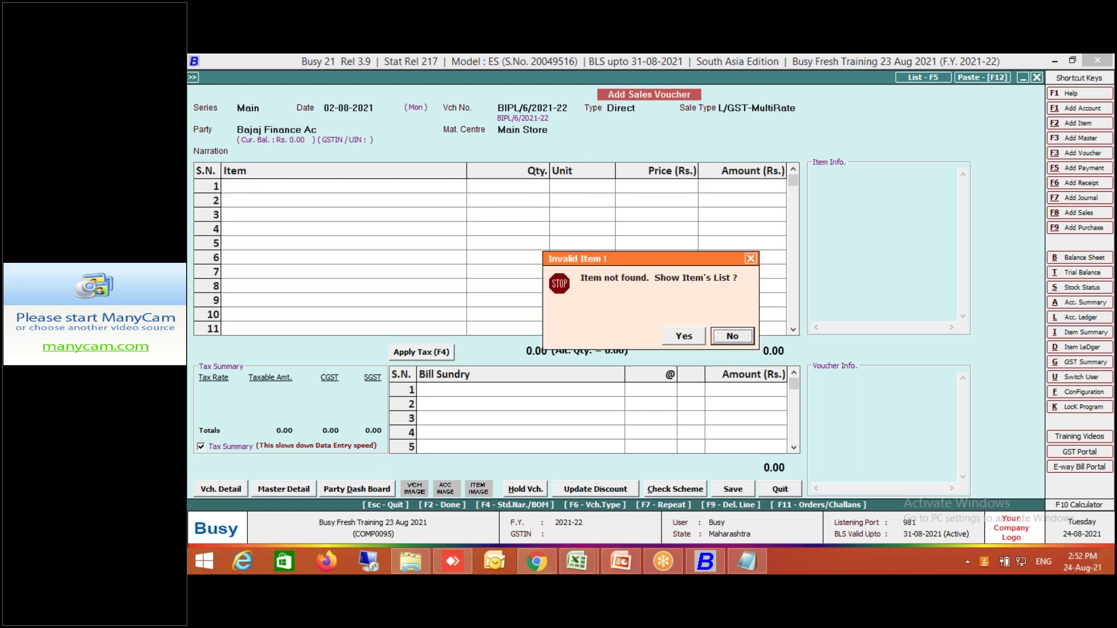
left_click(702, 340)
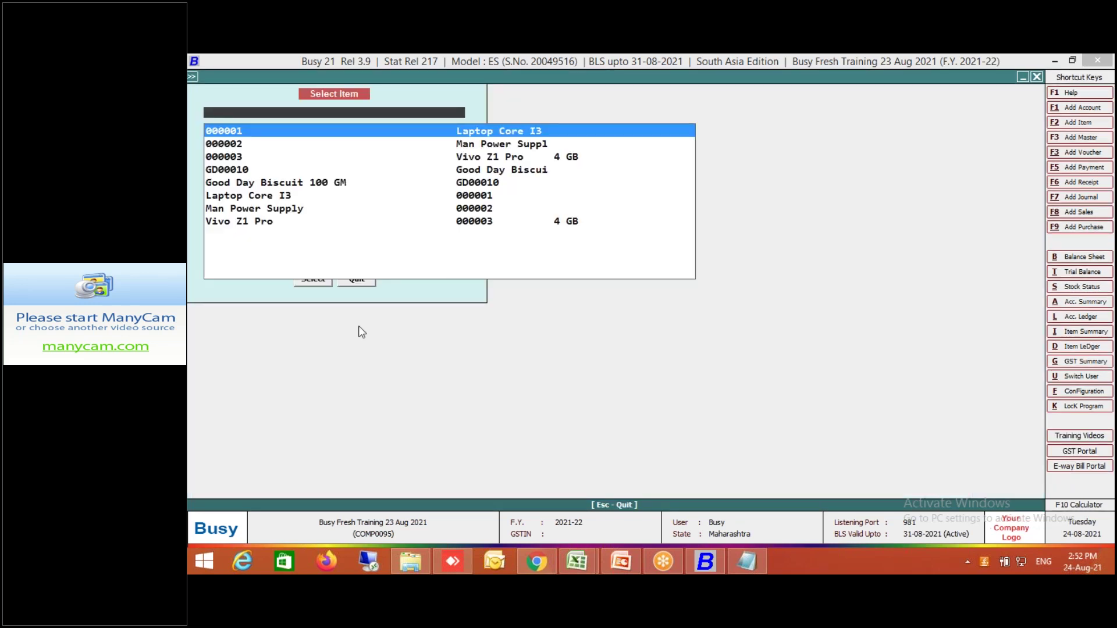
key("Escape")
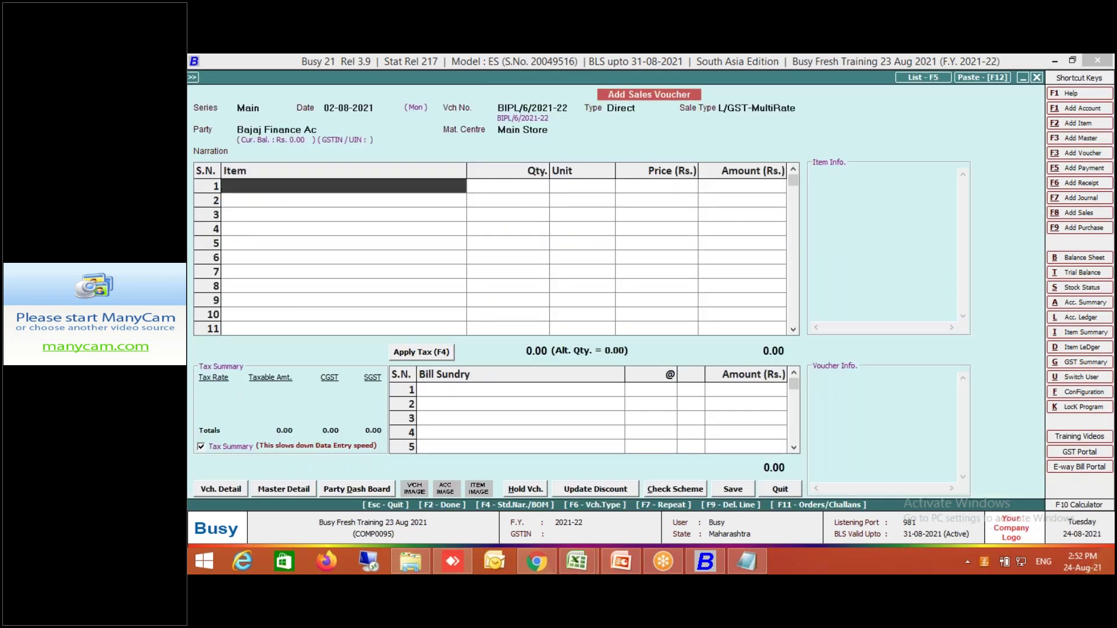
type("gd00010")
key("Return")
key("Return")
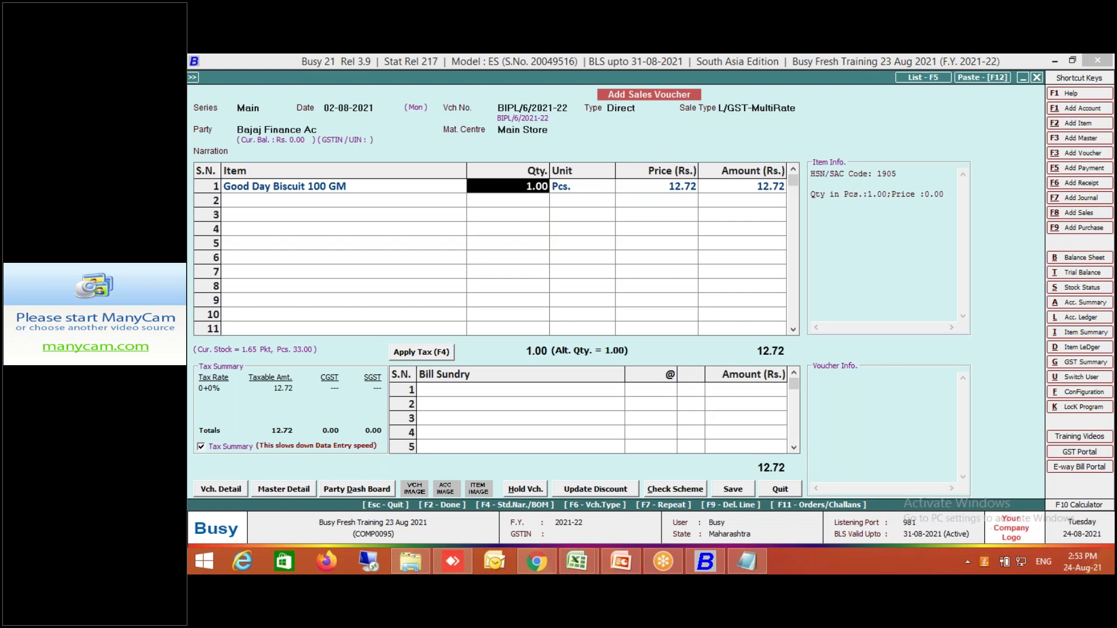
left_click(228, 494)
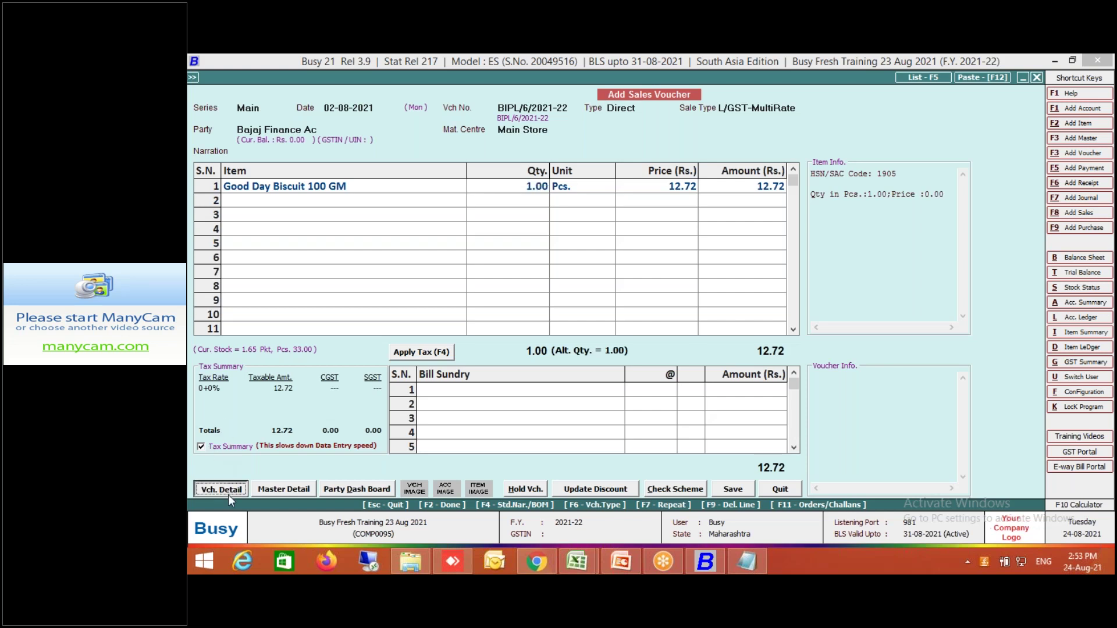
left_click(317, 393)
left_click(599, 226)
left_click(647, 477)
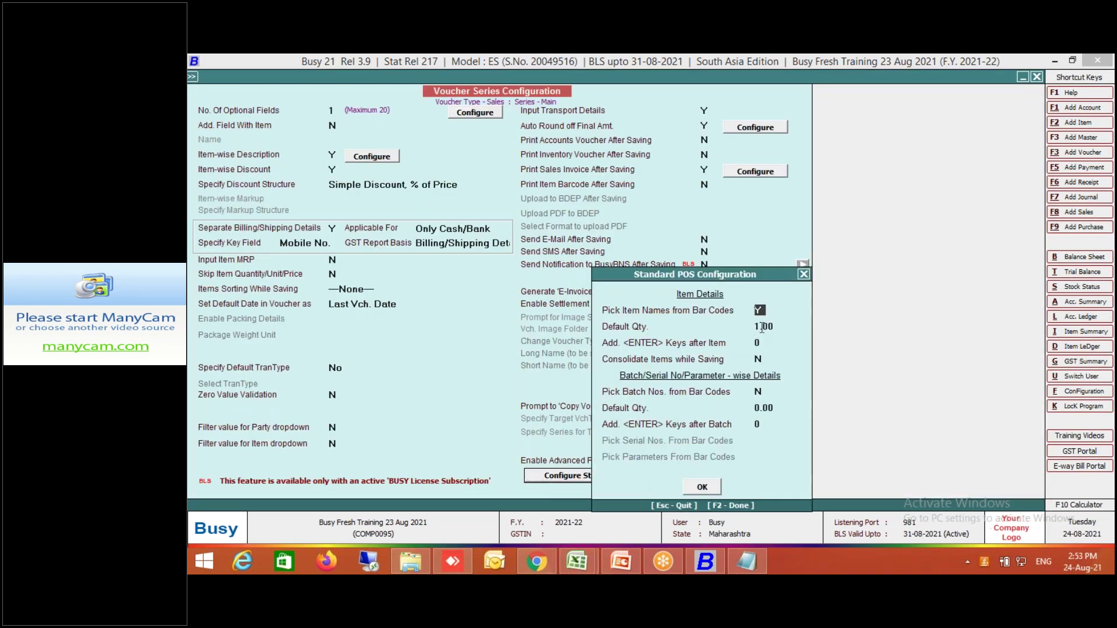
left_click(761, 327)
left_click(760, 311)
left_click(761, 327)
left_click(706, 492)
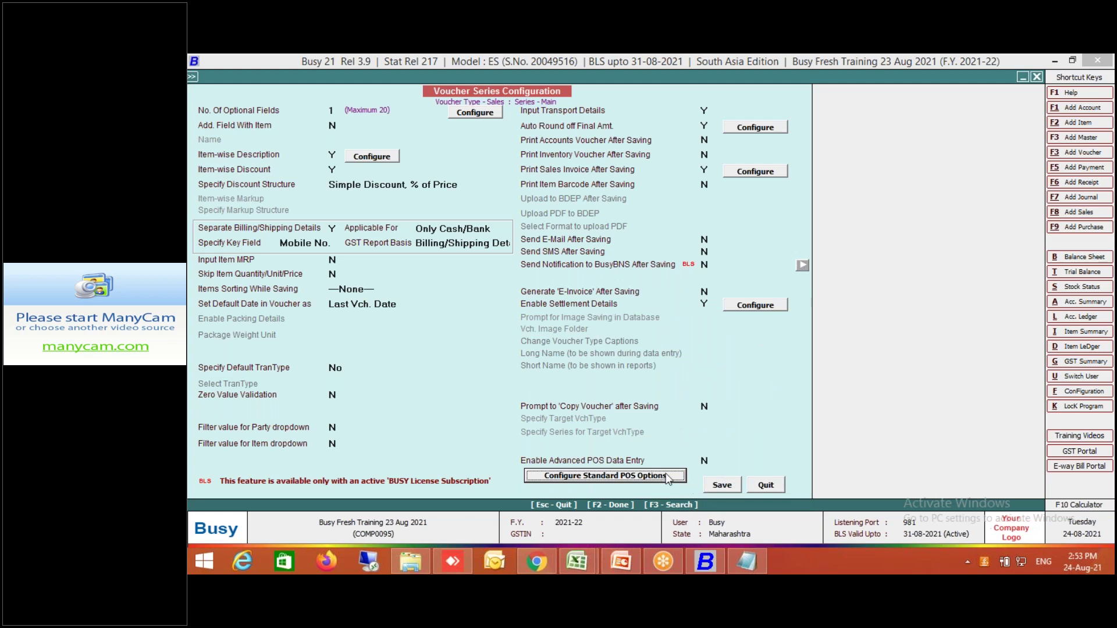
left_click(722, 486)
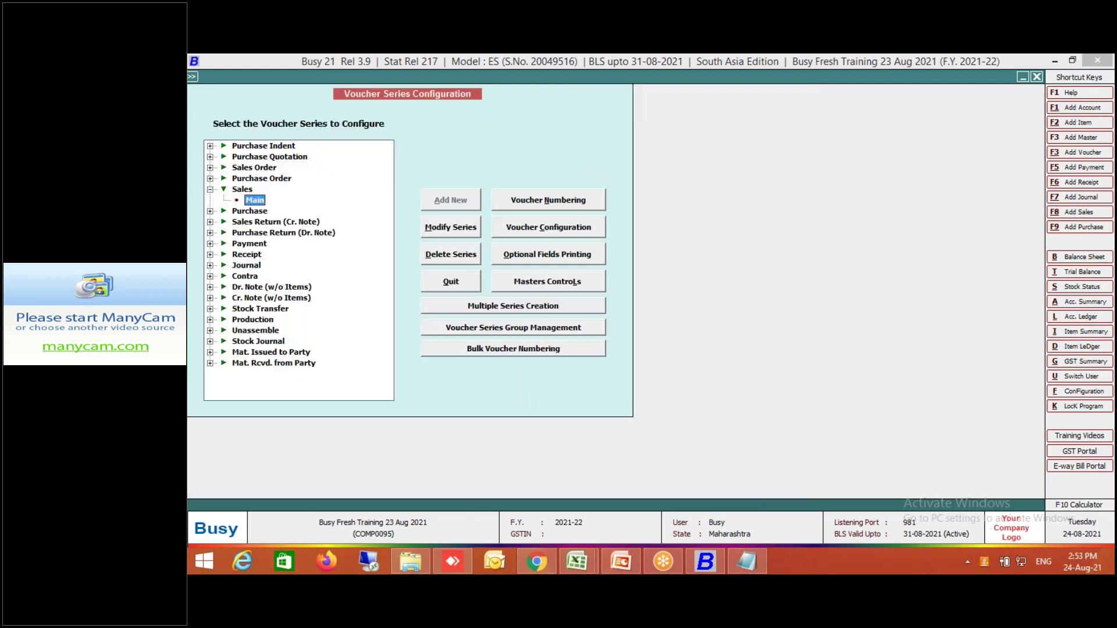
key("Escape")
key("Escape")
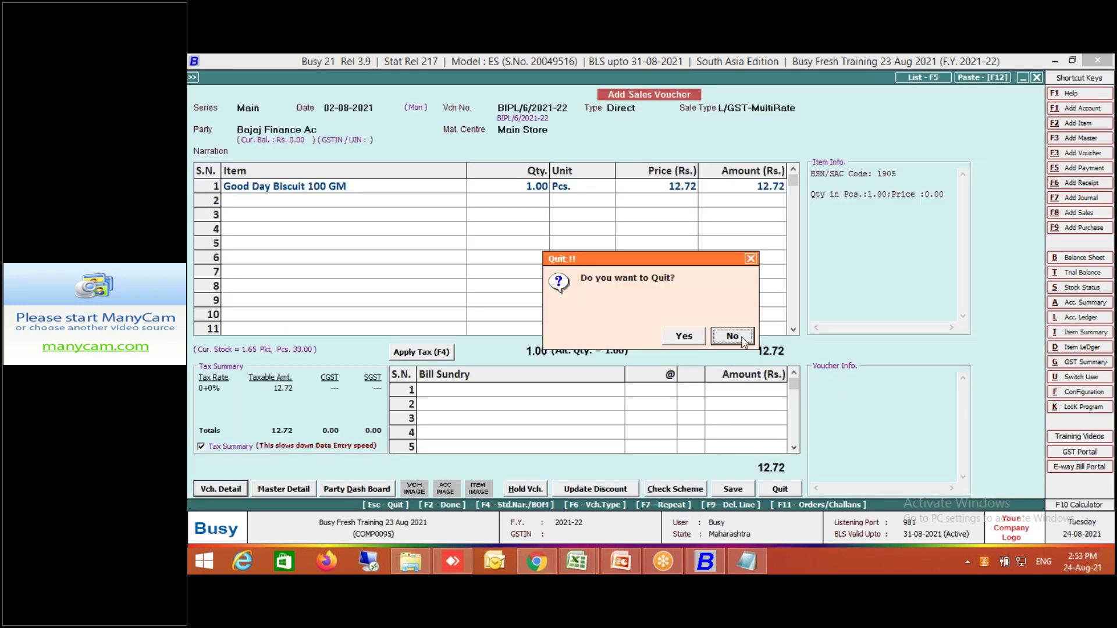
left_click(744, 341)
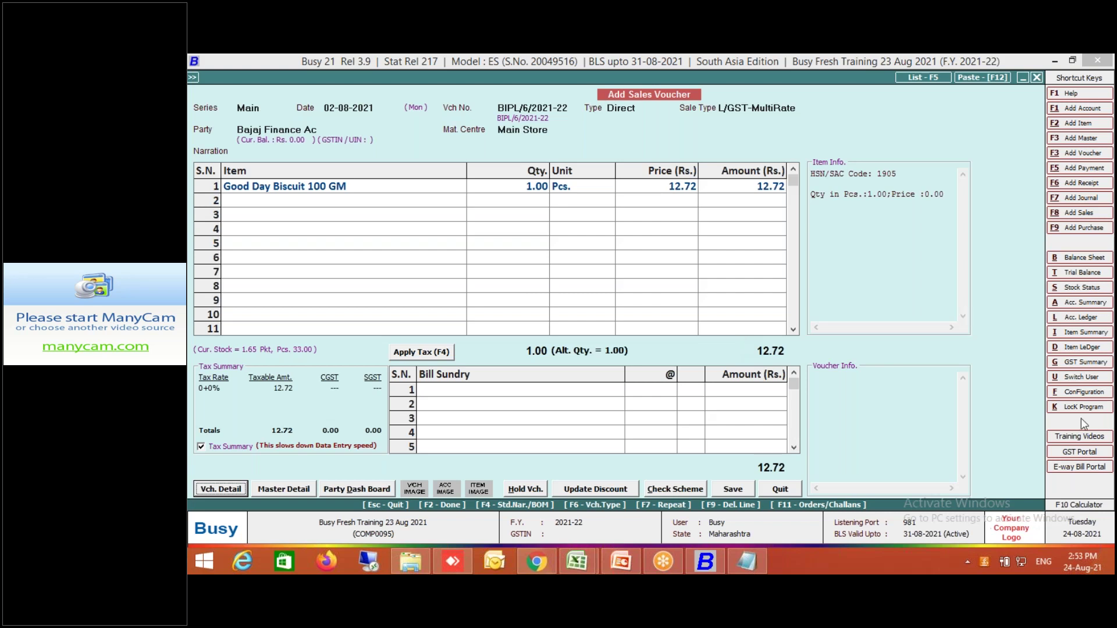
Save the POS features with Enable Advanced POS Data Entry ticked and return to the voucher.
left_click(1080, 391)
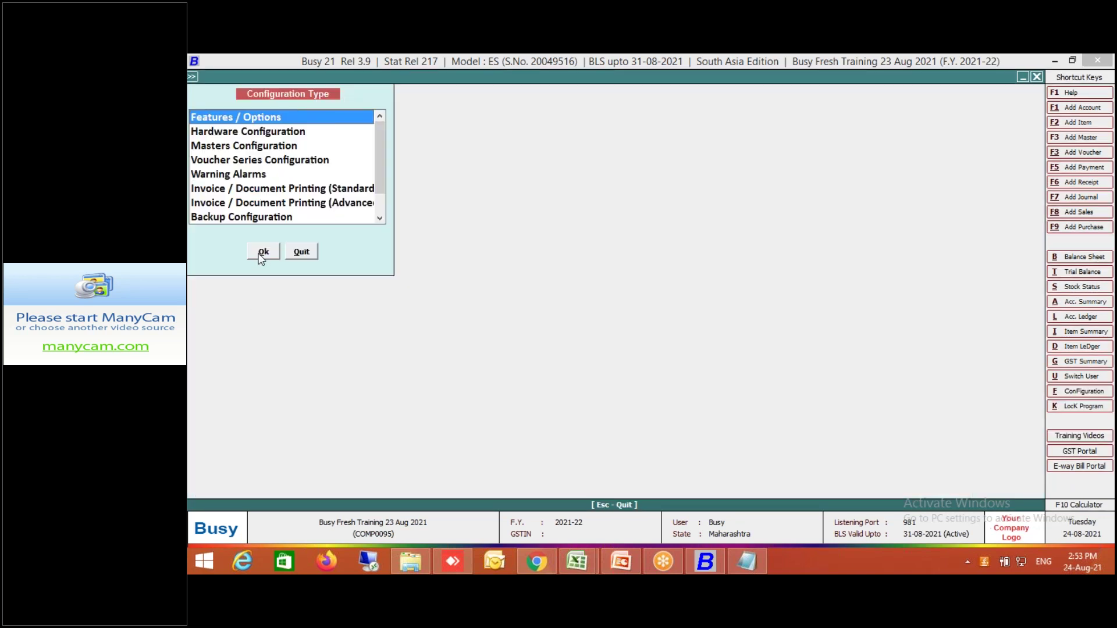
left_click(257, 252)
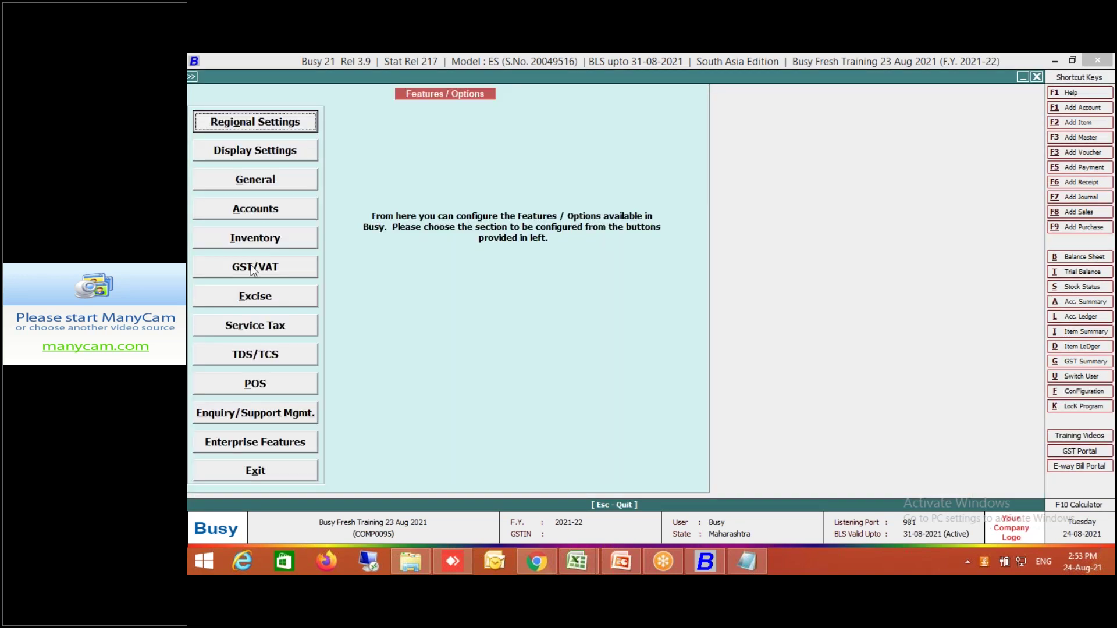
left_click(254, 386)
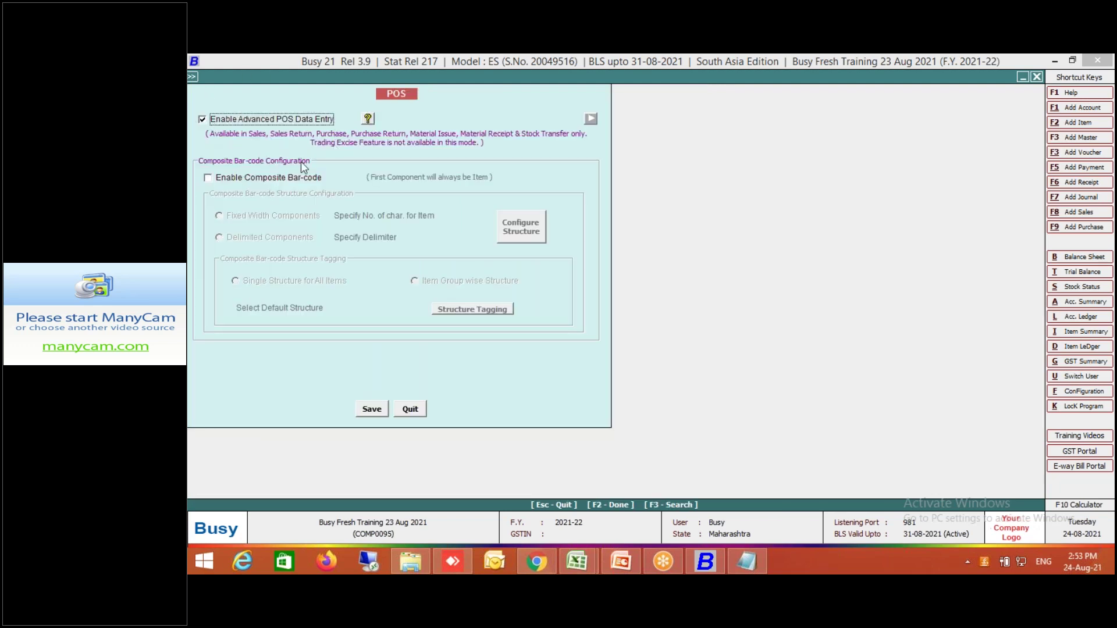
left_click(375, 408)
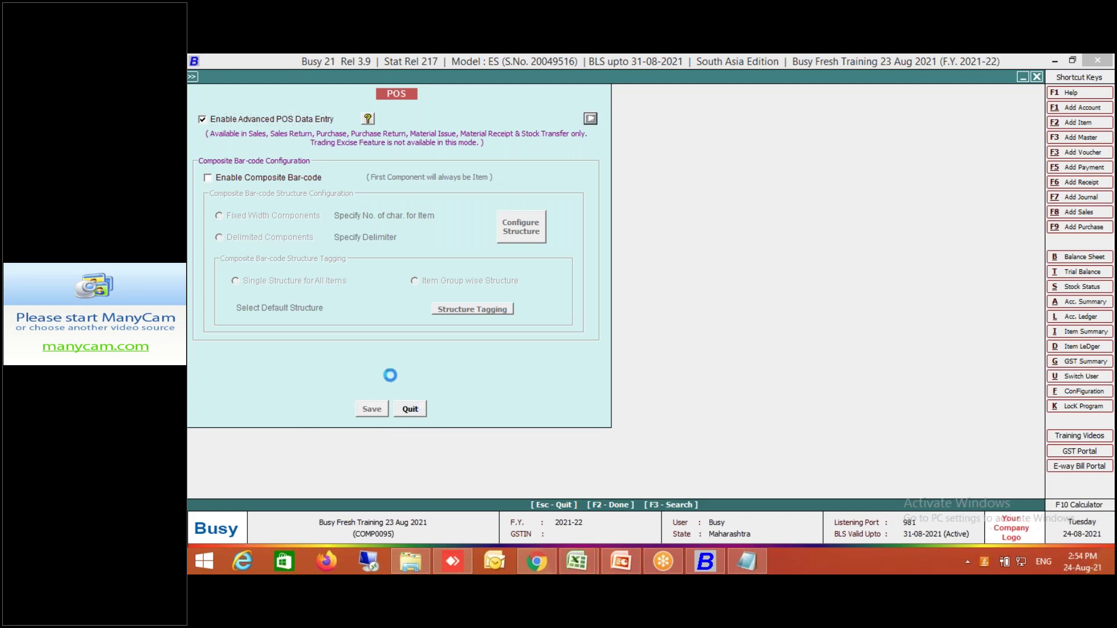
left_click(295, 476)
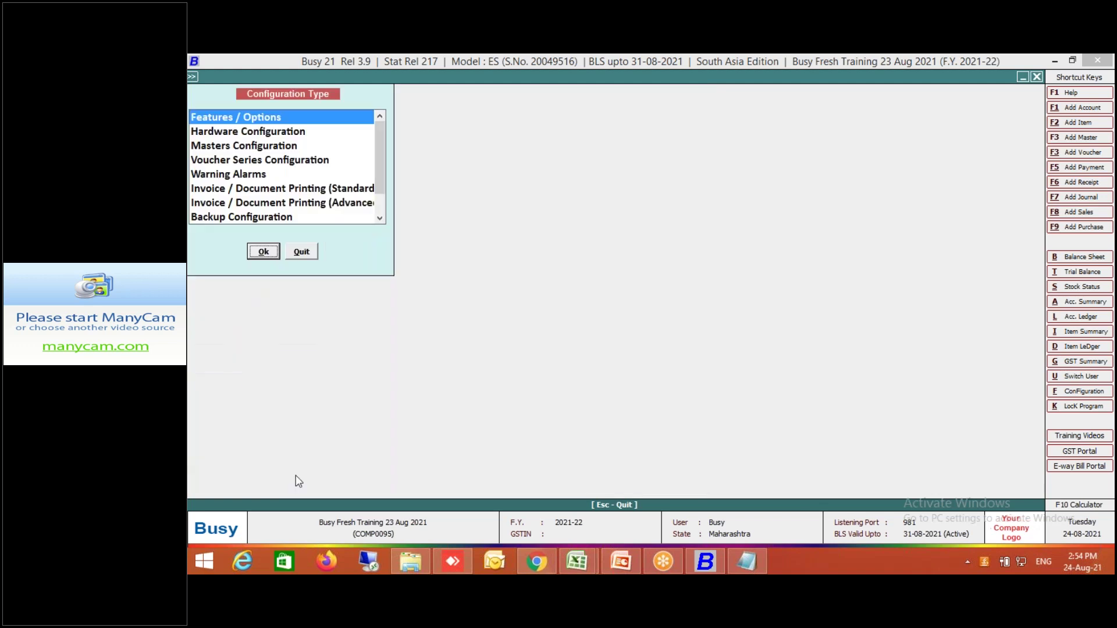
left_click(302, 252)
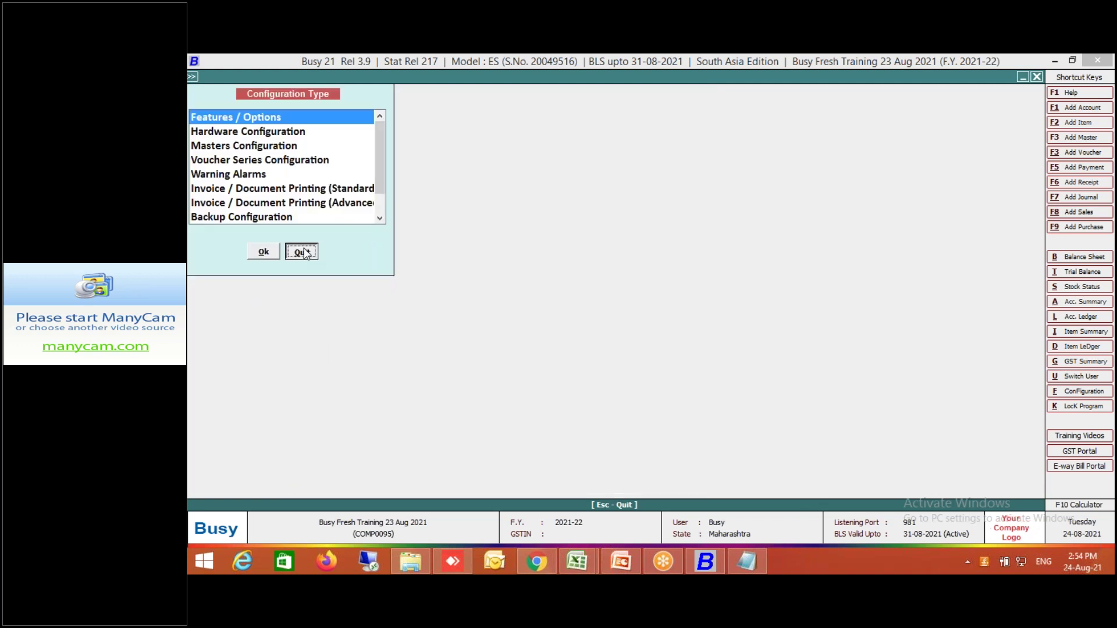
left_click(233, 490)
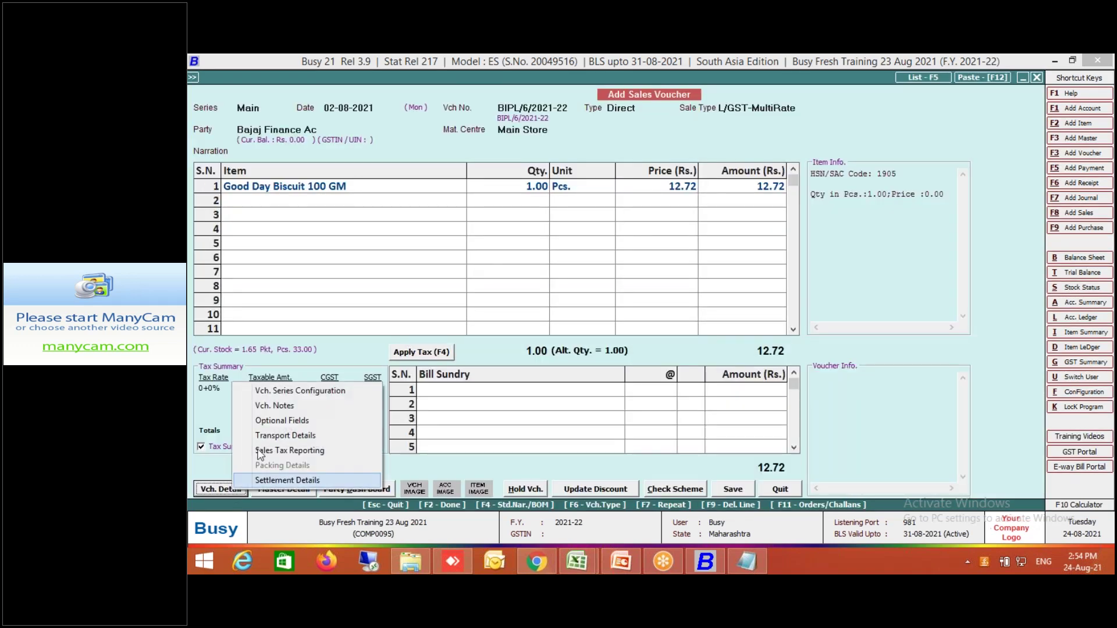
Set Enable Advanced POS Data Entry to Y for the Sales Main series and bring up its advanced POS options.
left_click(300, 391)
left_click(549, 227)
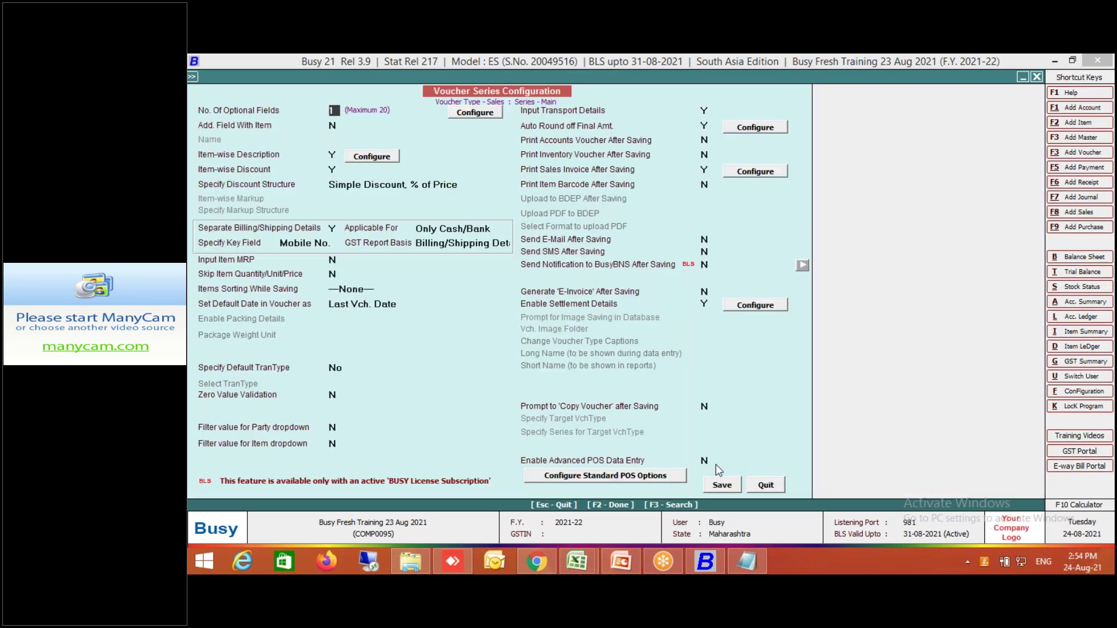
left_click(704, 462)
type("Y")
key("Return")
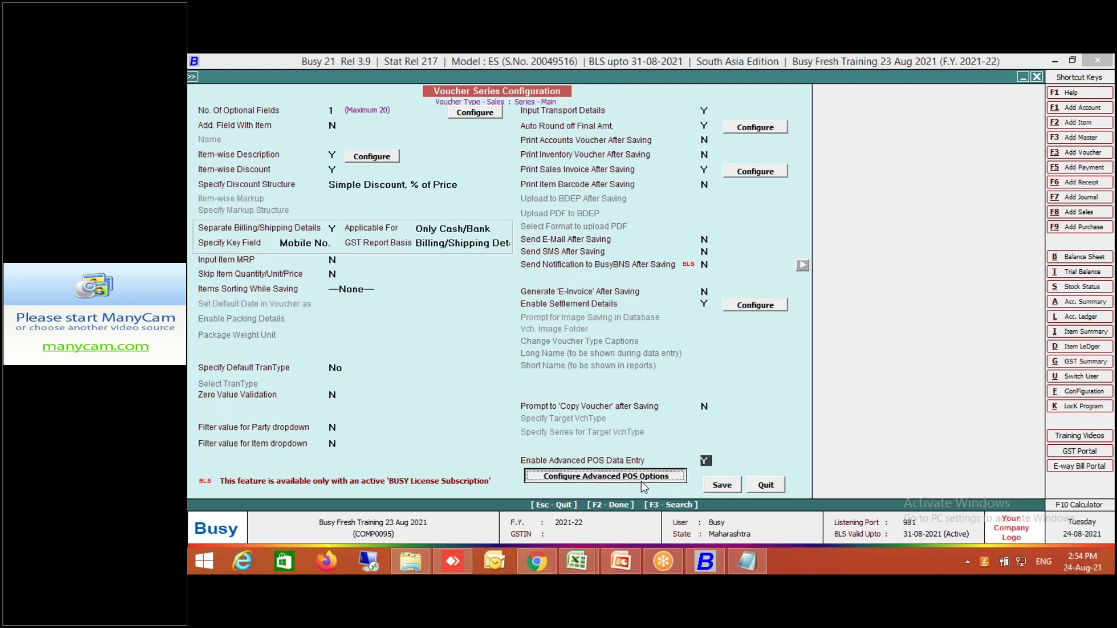
key("Return")
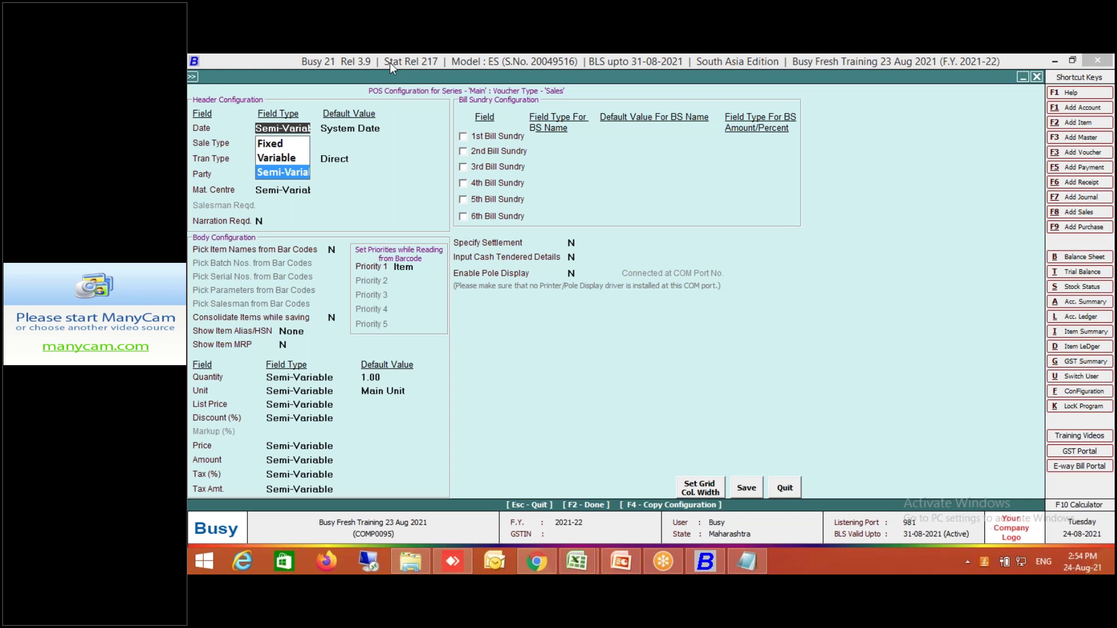
Make Date and sale type Semi-Variable, with L/GST-TaxIncl. as the default sale type.
key("Return")
key("Return")
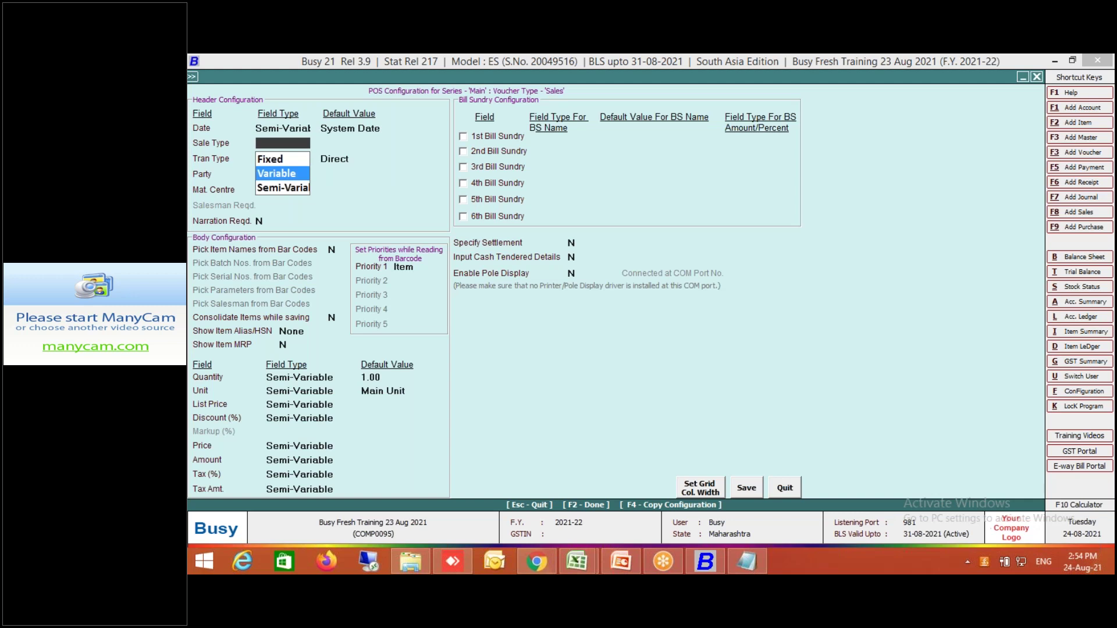
left_click(277, 188)
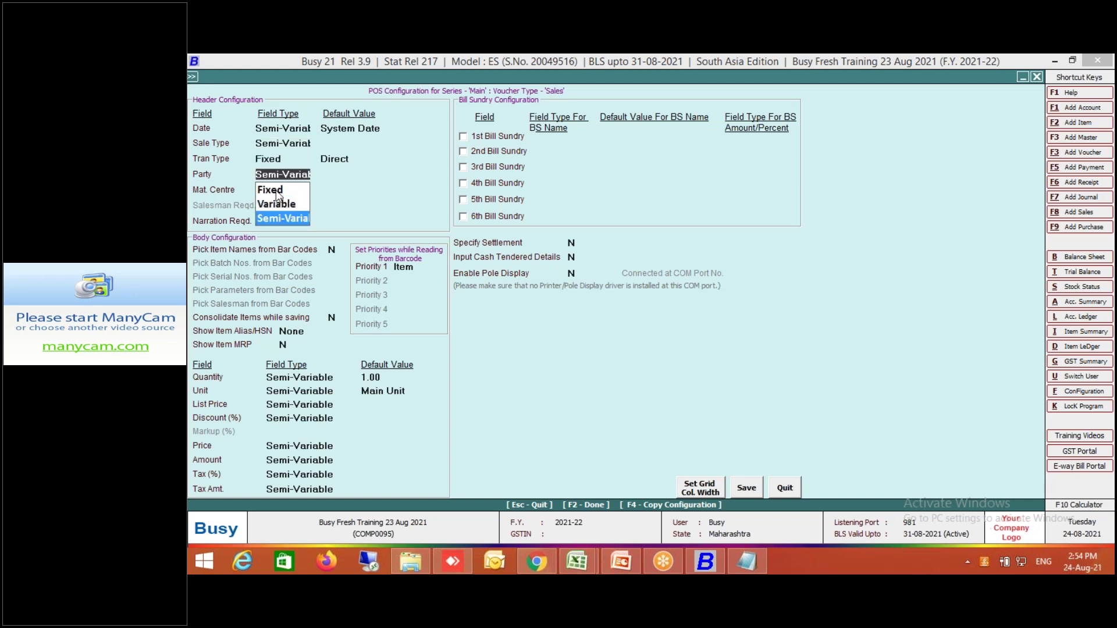
left_click(354, 143)
type("incl")
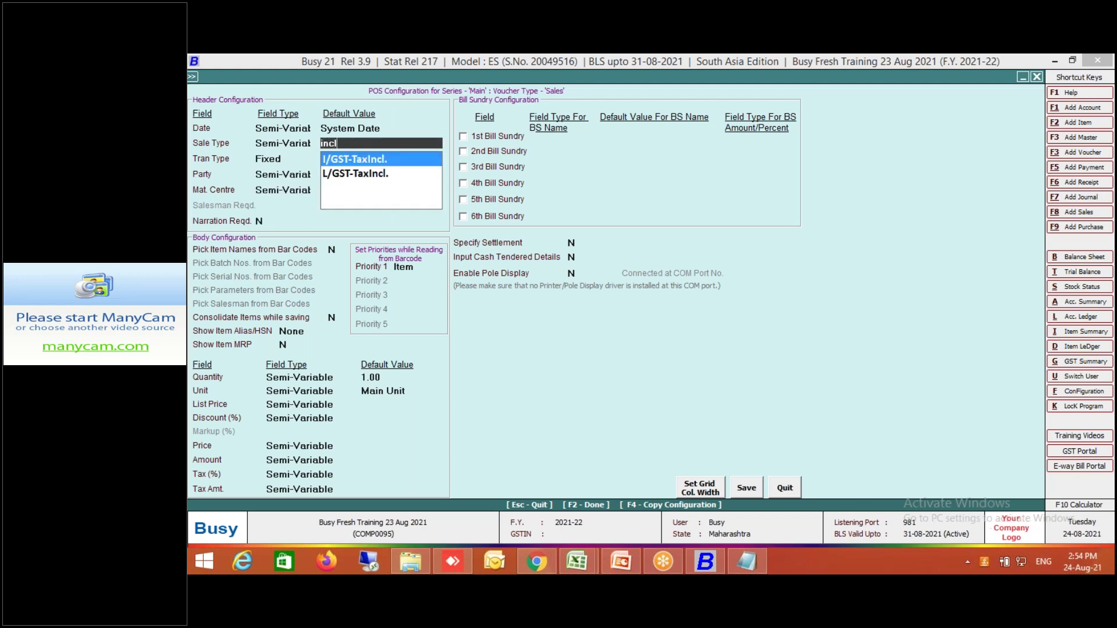
left_click(381, 175)
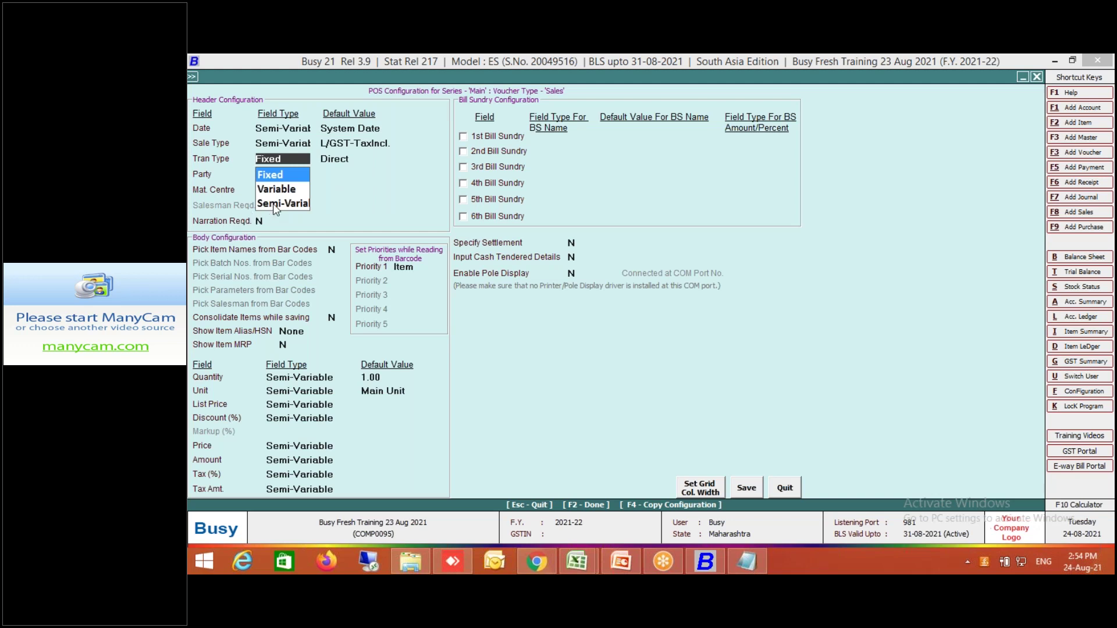
Make transaction type Semi-Variable, default party Cash, Main Store, and Pick Item Names from Bar Codes Y.
left_click(274, 204)
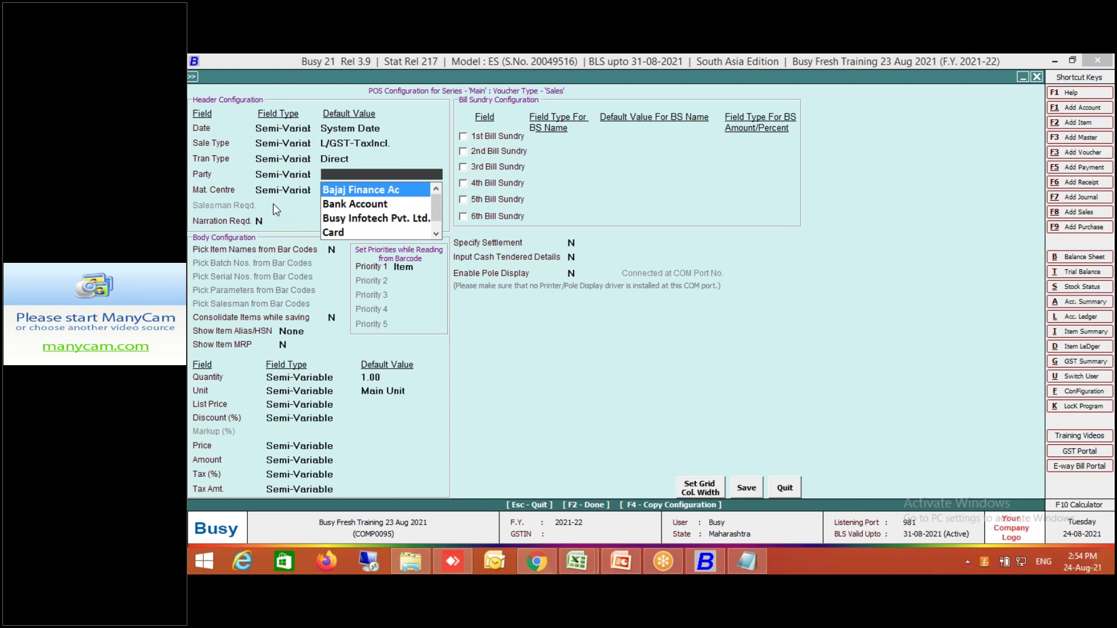
type("cash")
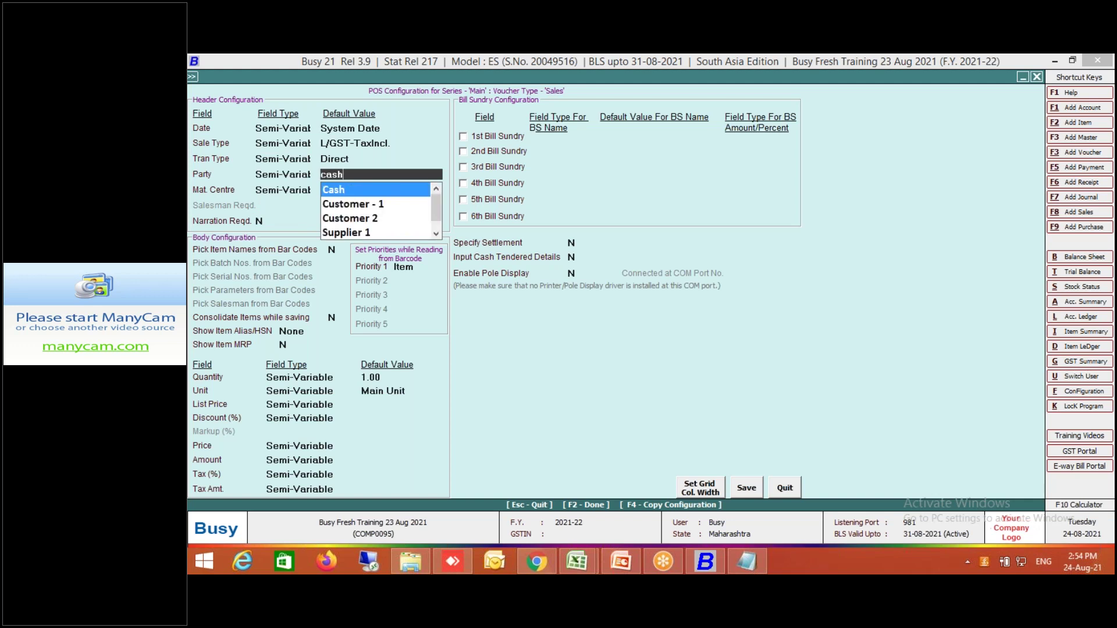
key("Return")
key("Return")
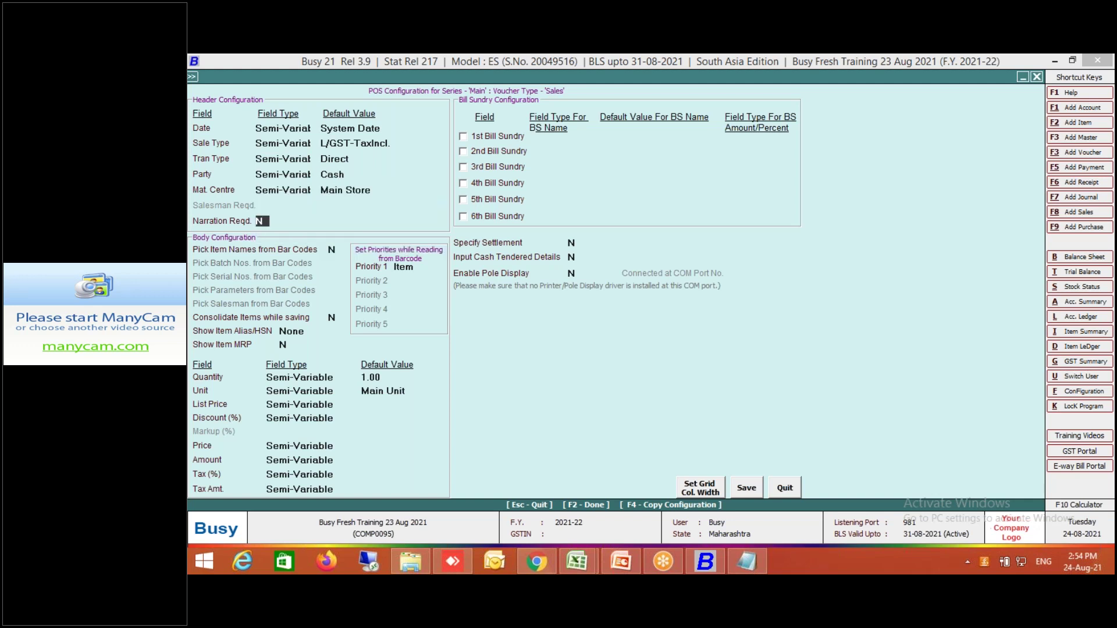
key("Return")
key("Return")
key("Up")
type("Y")
left_click(332, 174)
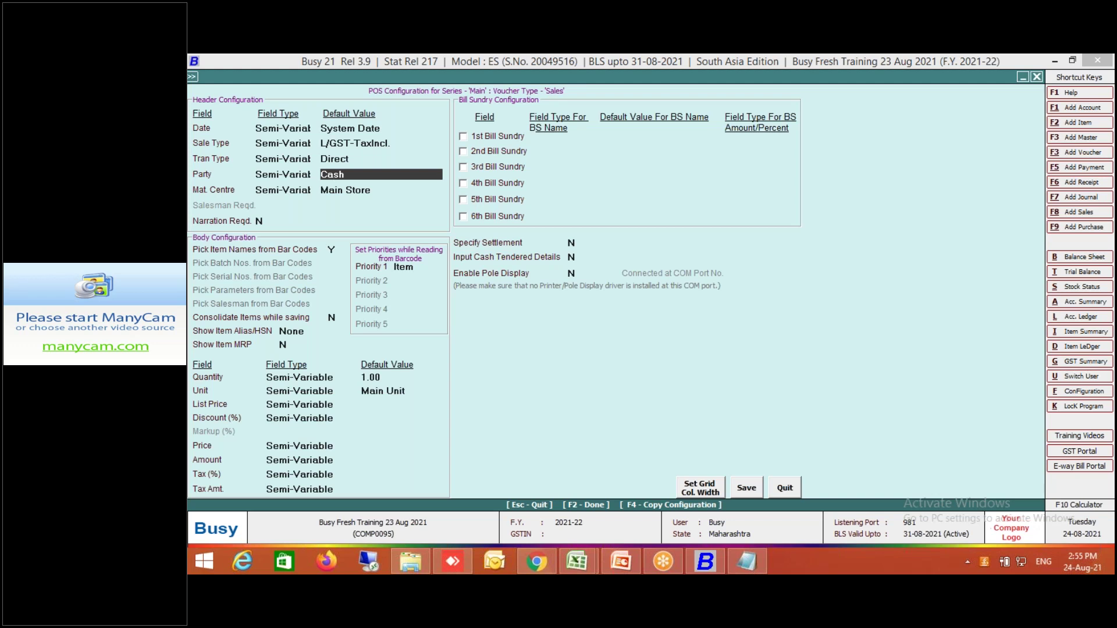
Create account 'Counter Sale - 1' under Sundry Debtors as an Un-Registered dealer and save it.
key("alt+F1")
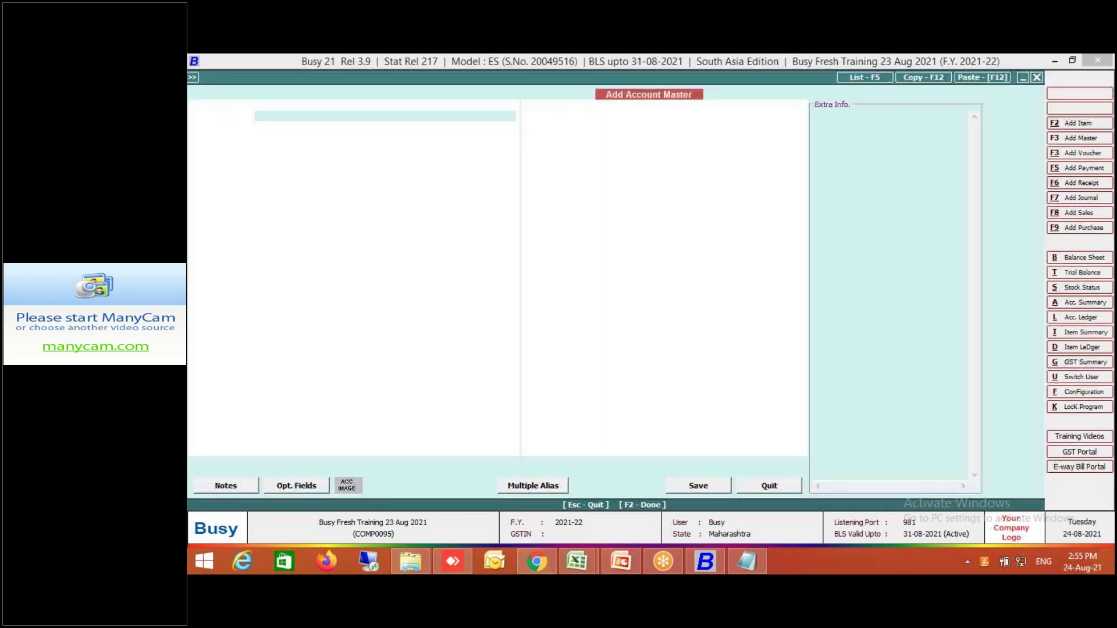
type("Counter S")
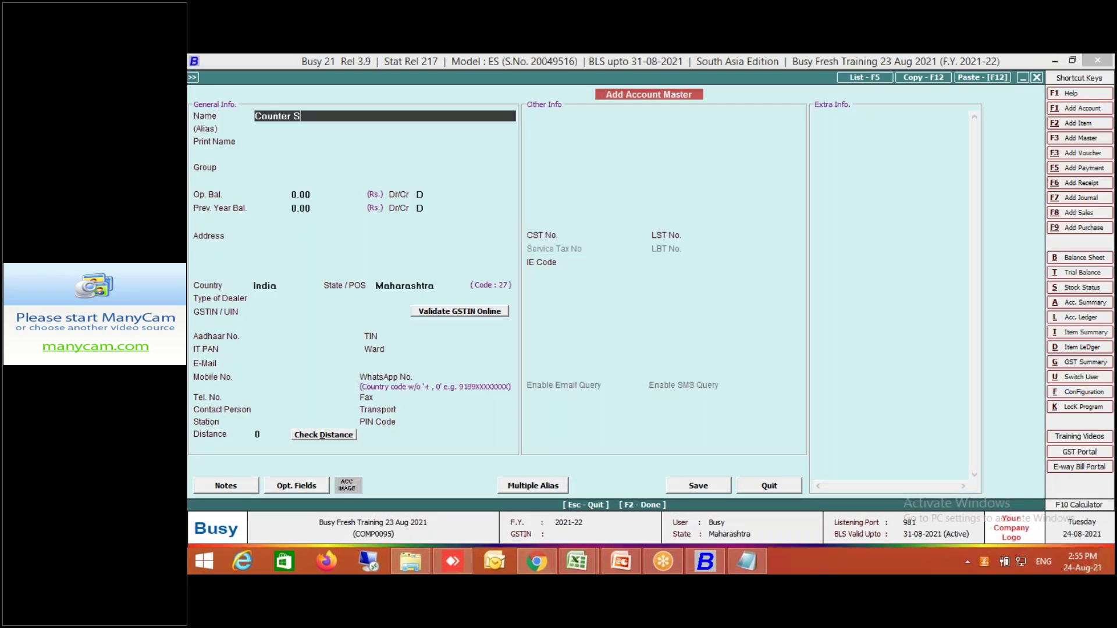
type("ale - 1")
key("Return")
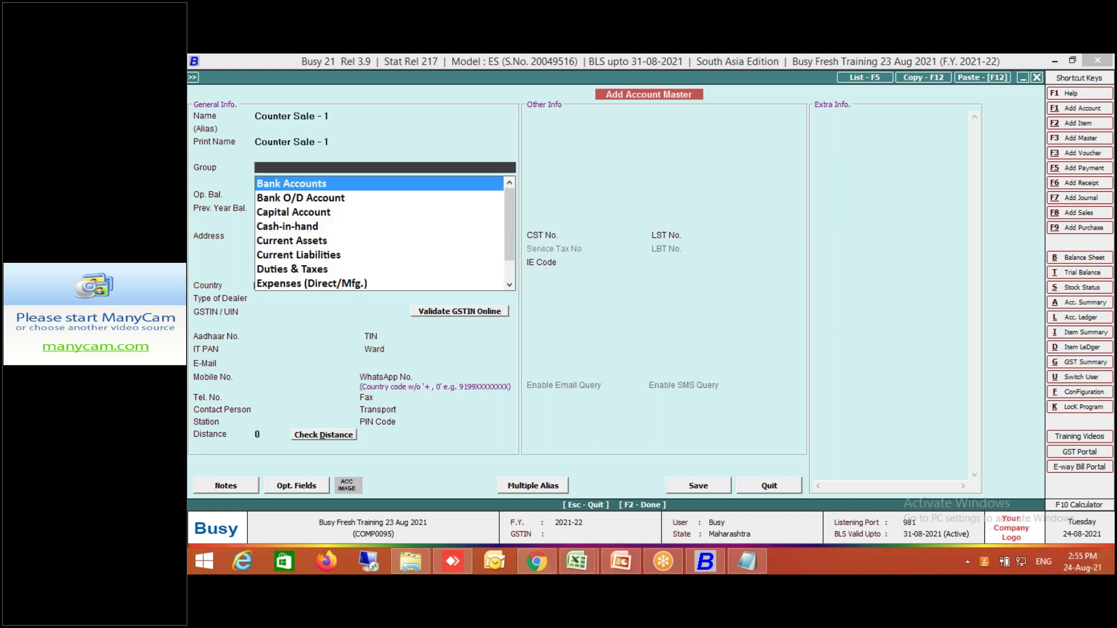
type("sun")
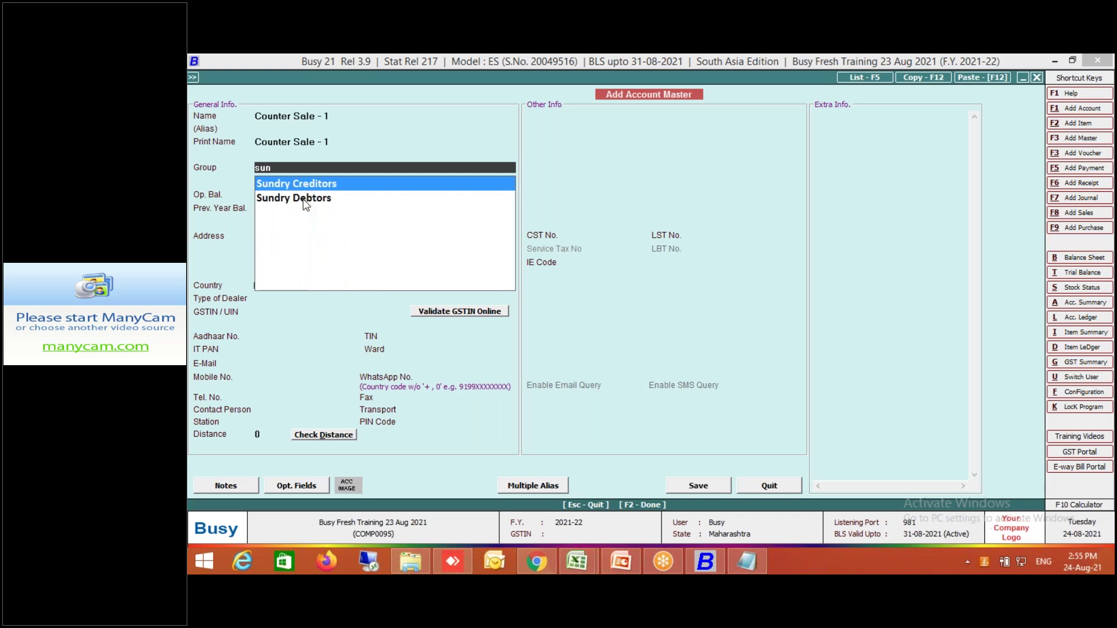
left_click(307, 199)
key("Return")
key("Return")
key("Return")
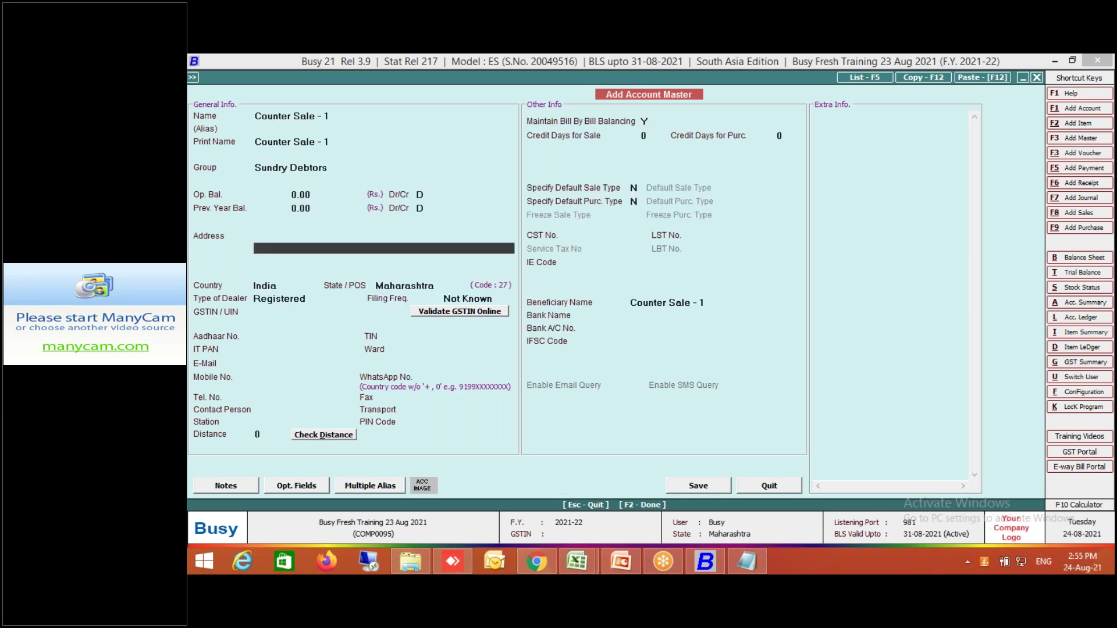
key("F2")
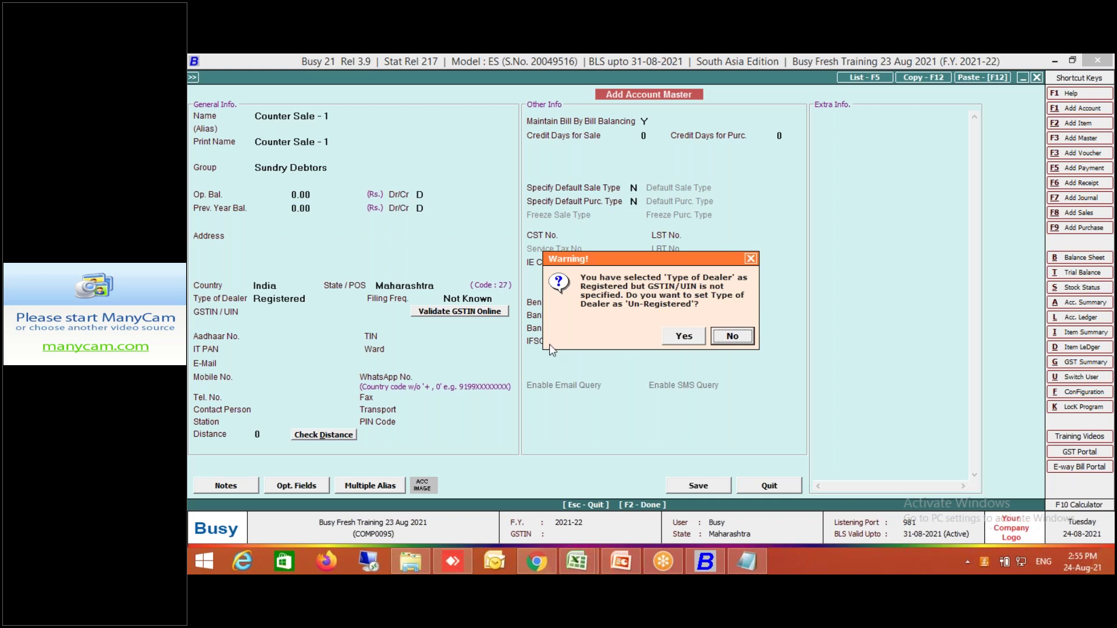
left_click(685, 336)
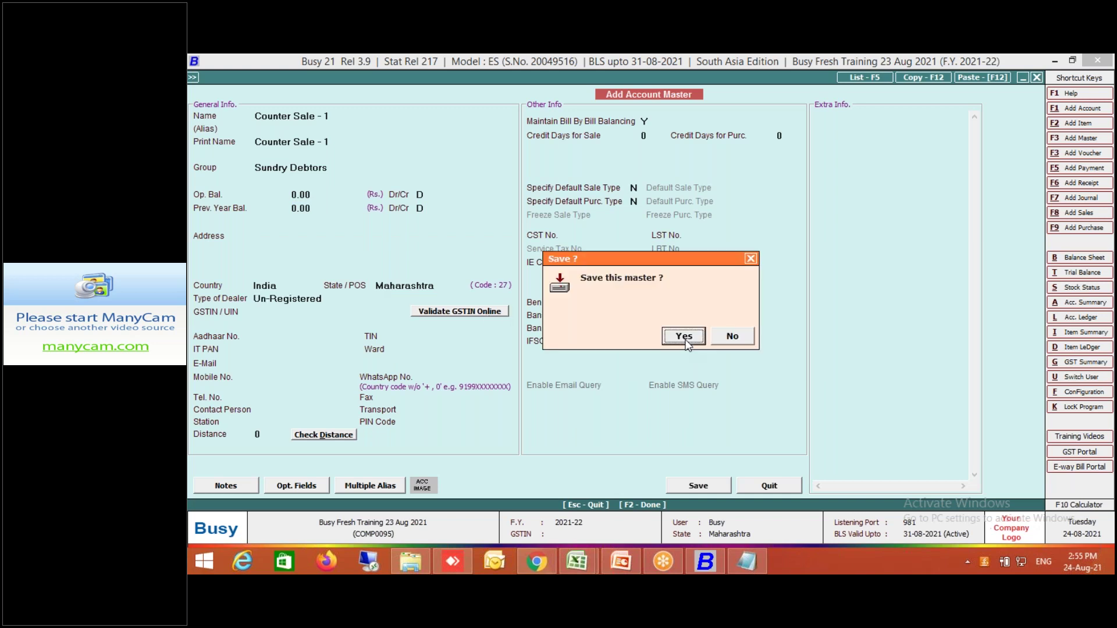
key("Return")
key("Return")
key("Return")
key("Return")
key("Return")
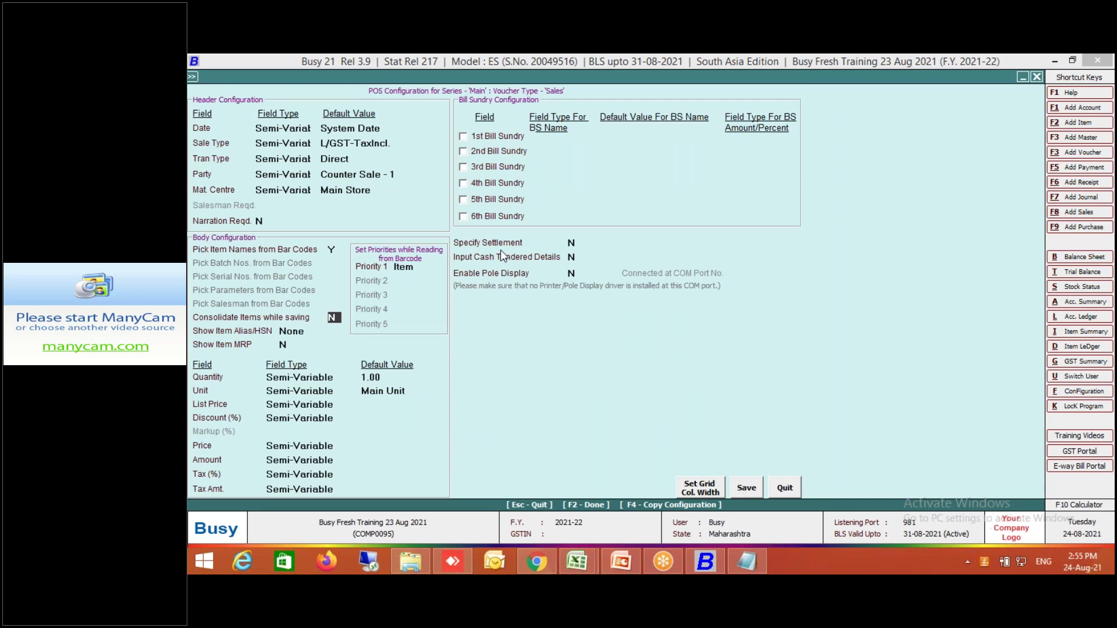
Set Specify Settlement to Y for POS sales.
left_click(519, 243)
key("y")
key("Return")
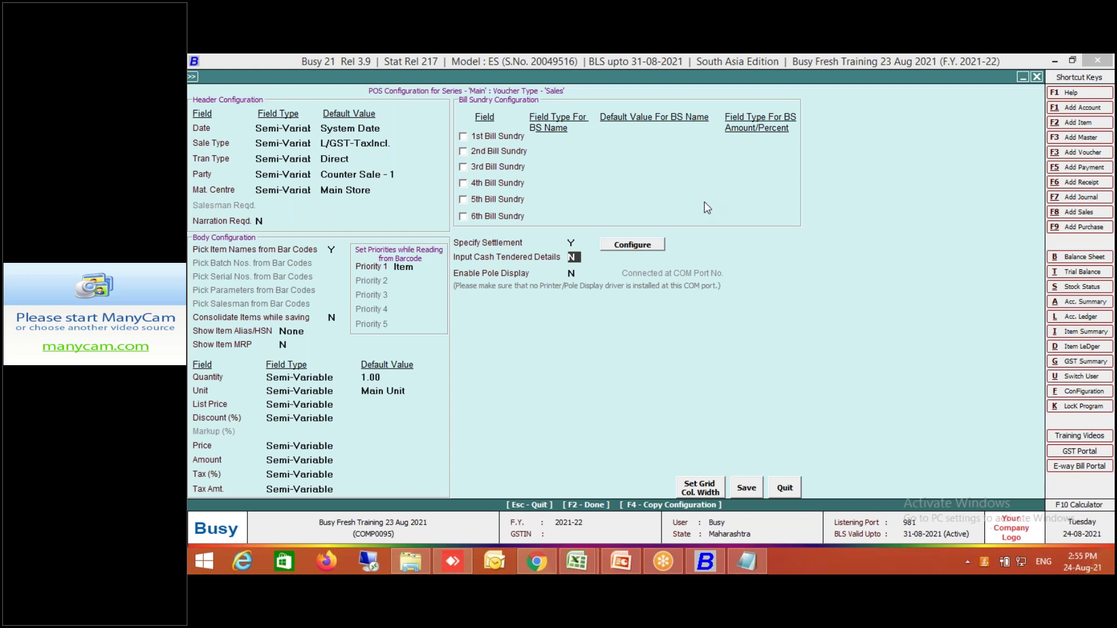
Allow Cash to the Cash account and Credit Card 1 to the Card account, captioned Cash and Card.
left_click(654, 247)
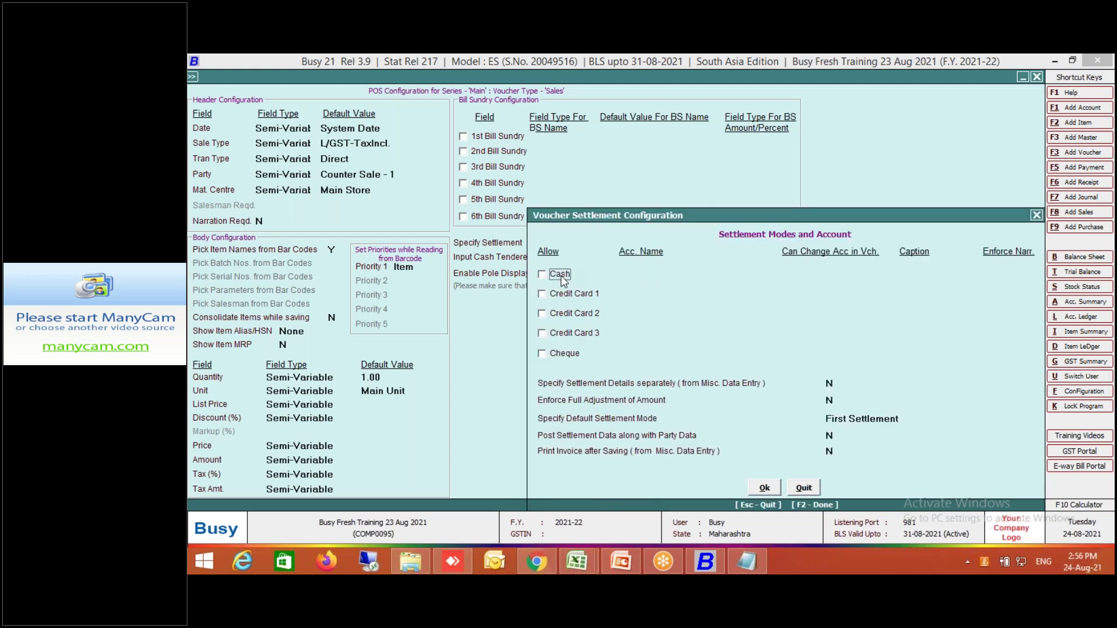
left_click(561, 276)
type("cas")
key("Return")
key("Return")
type("cash")
key("Return")
key("Return")
key("space")
key("Return")
type("card")
key("Return")
key("Return")
type("card")
key("Return")
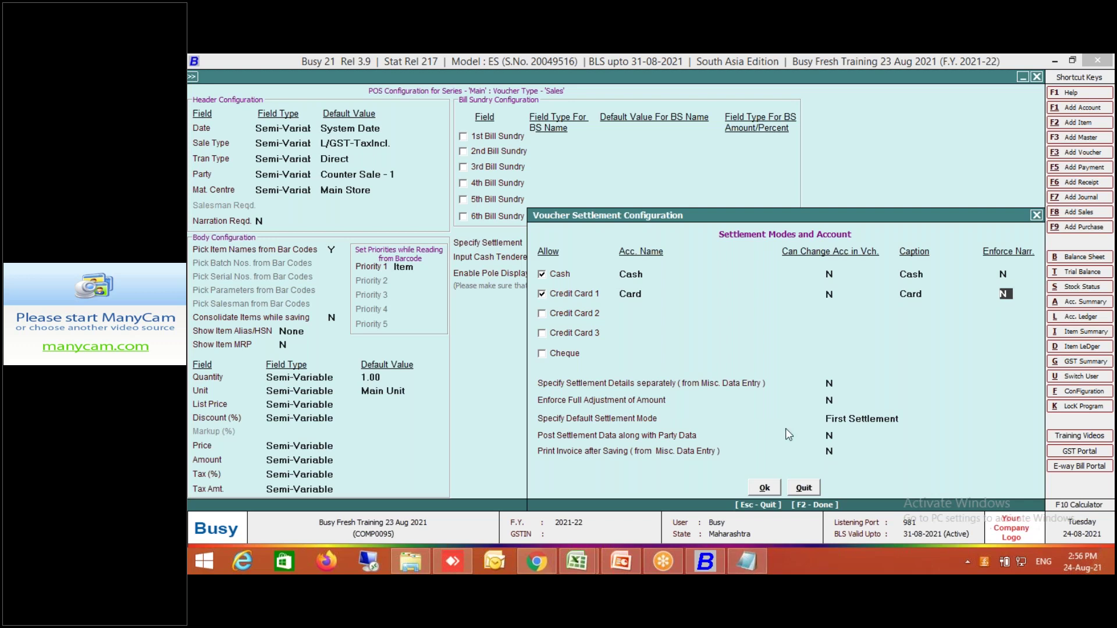
left_click(662, 435)
left_click(765, 489)
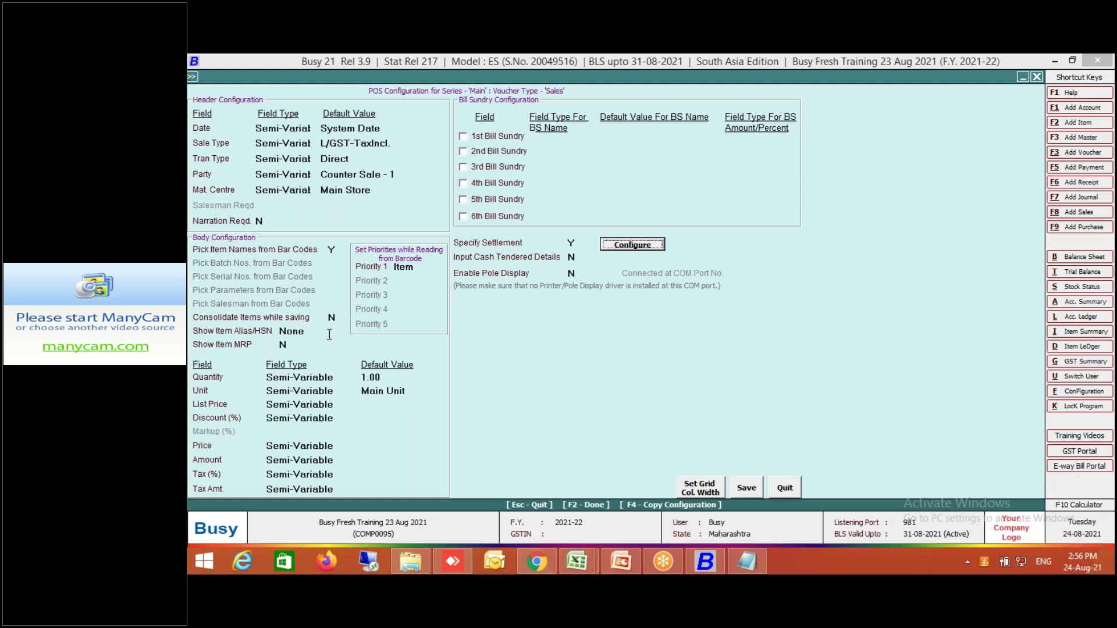
Set Consolidate Items while saving to Y and save the POS configuration.
left_click(332, 317)
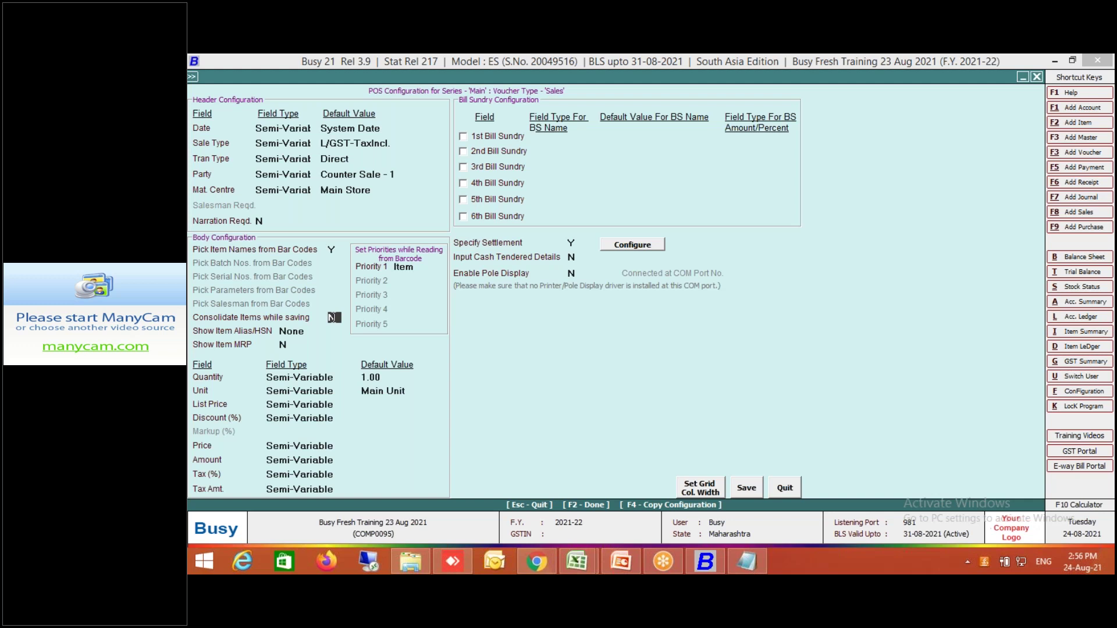
type("Y")
left_click(748, 488)
left_click(749, 486)
left_click(752, 489)
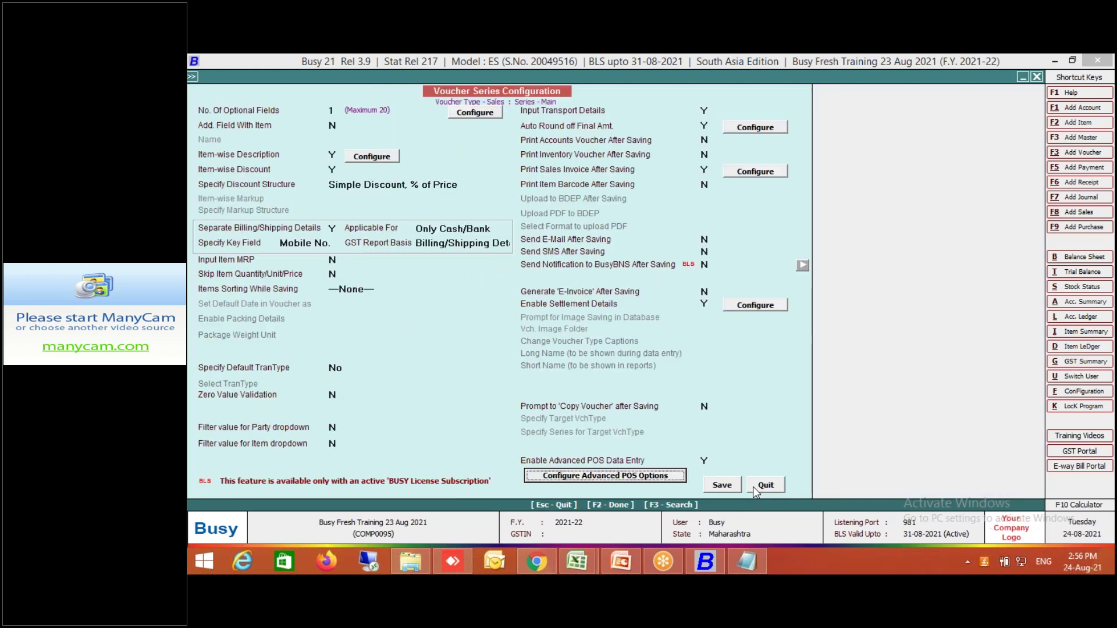
Set Input Cash Tendered Details to Y in the advanced POS options and save.
left_click(683, 475)
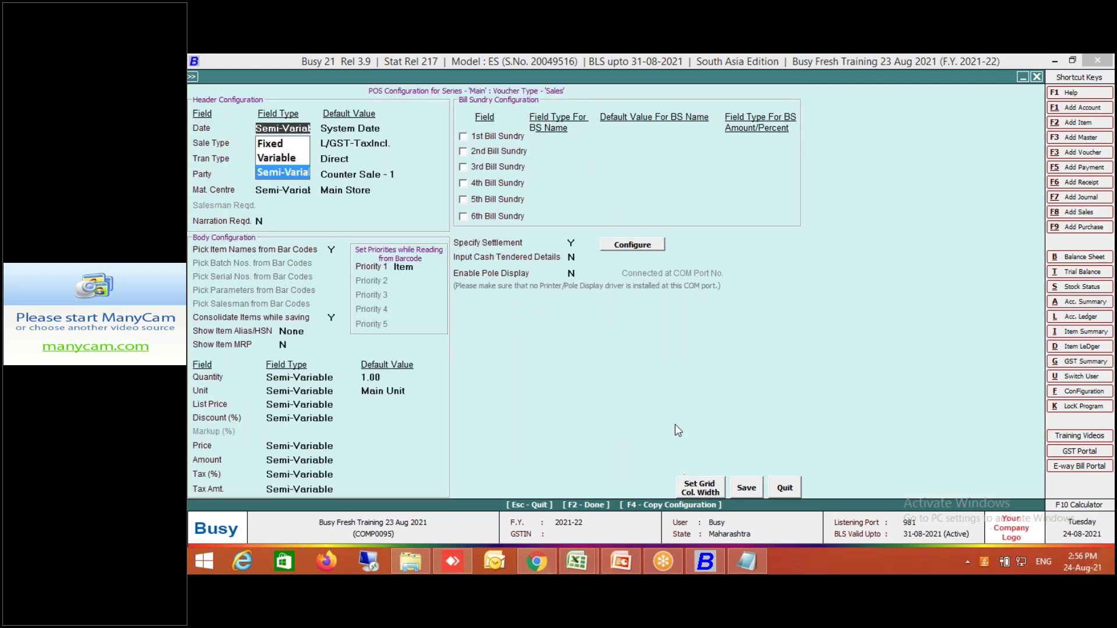
left_click(520, 261)
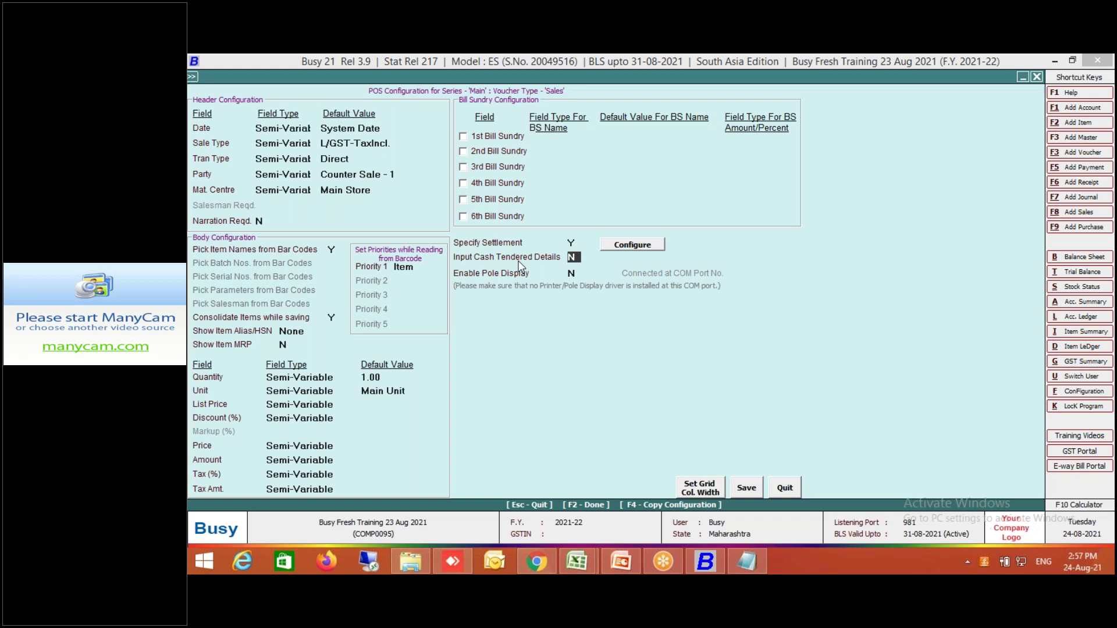
key("y")
key("Return")
left_click(747, 489)
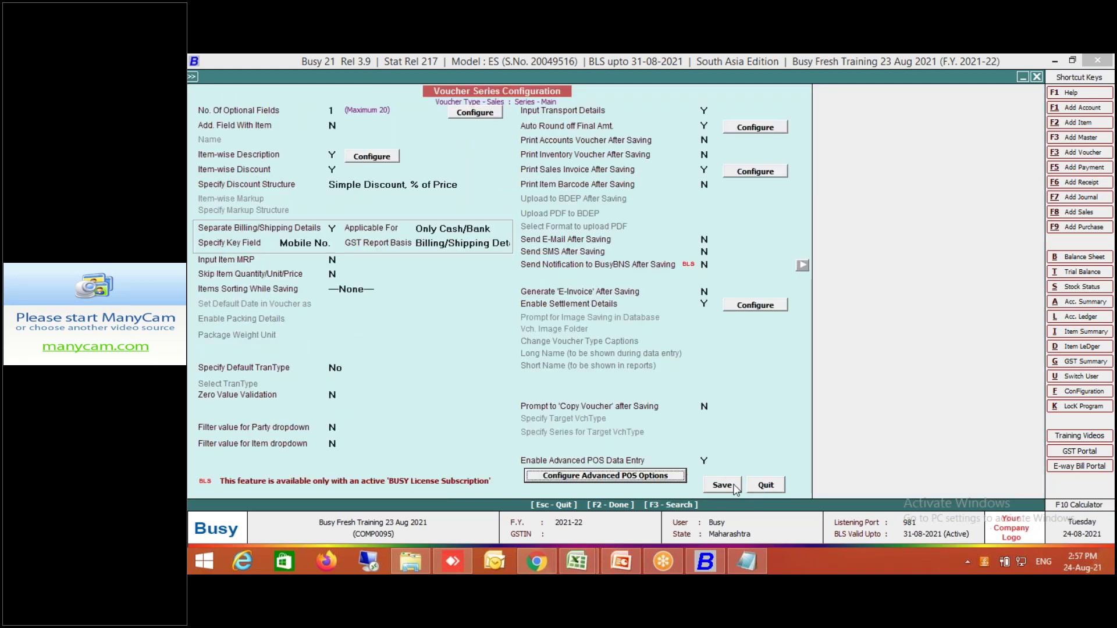
Close the voucher series settings and list, then leave the sales voucher.
key("F2")
left_click(448, 291)
key("Escape")
key("Escape")
key("Escape")
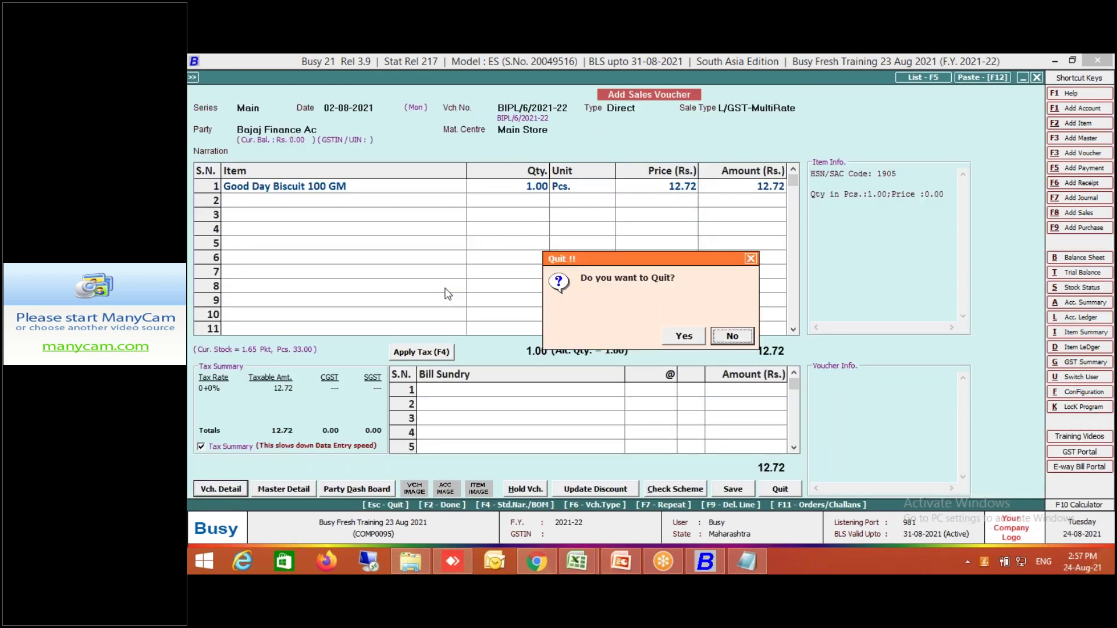
Start a new sales voucher and add Good Day Biscuit 100 GM by item code gd000.
left_click(686, 333)
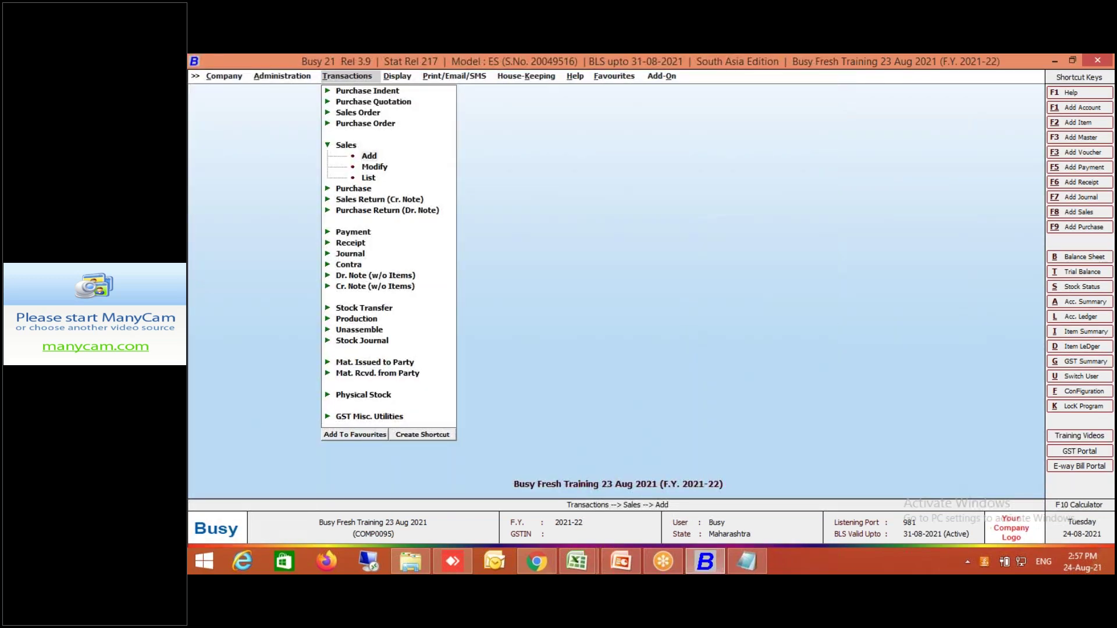
key("Return")
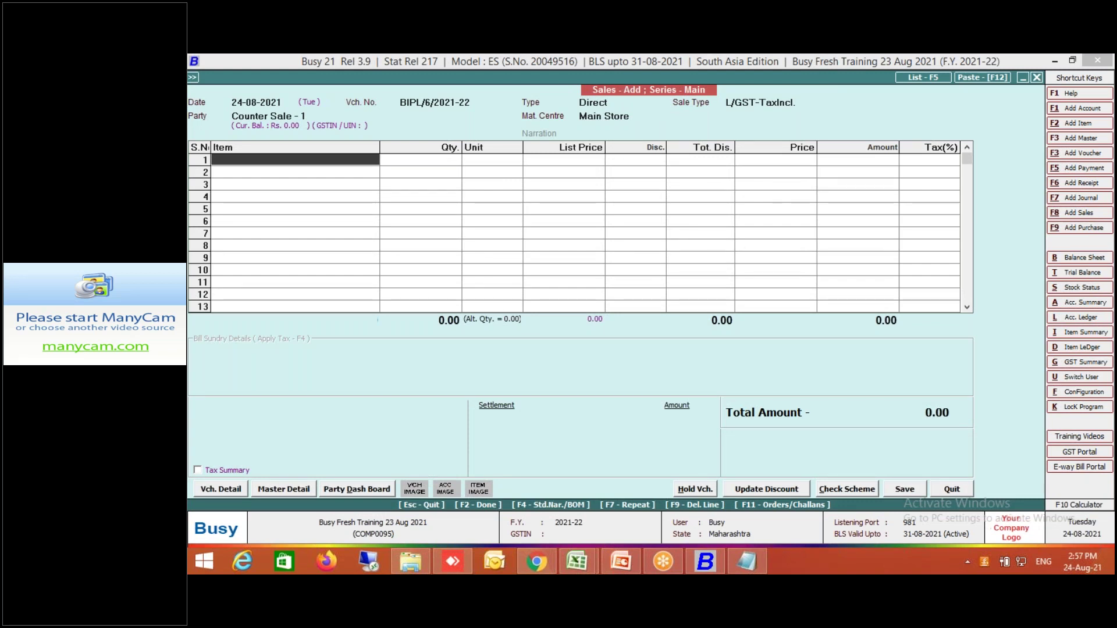
type("gd00010")
key("Return")
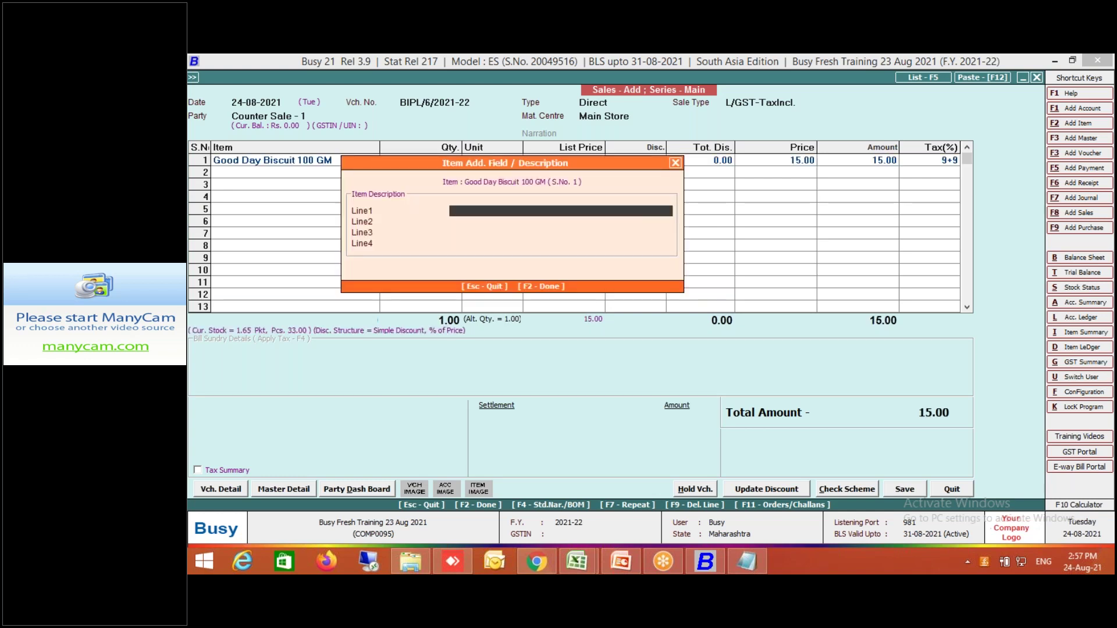
key("Return")
Change the biscuit quantity to 5, skip the item list, and save with Optional Fields accepted.
left_click(273, 160)
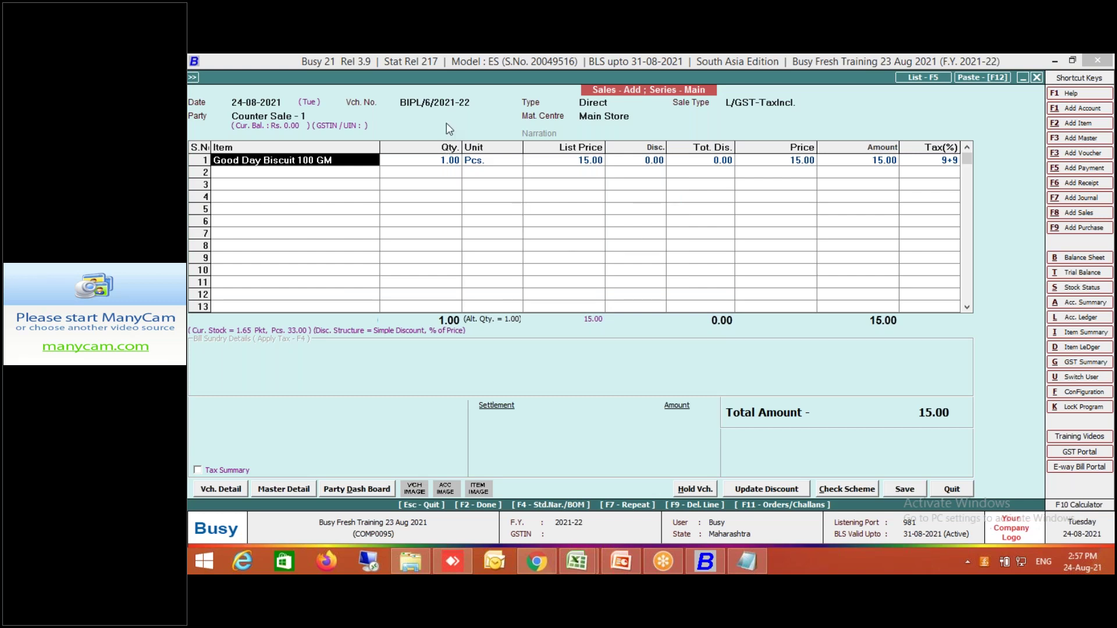
left_click(443, 161)
type("5")
key("Return")
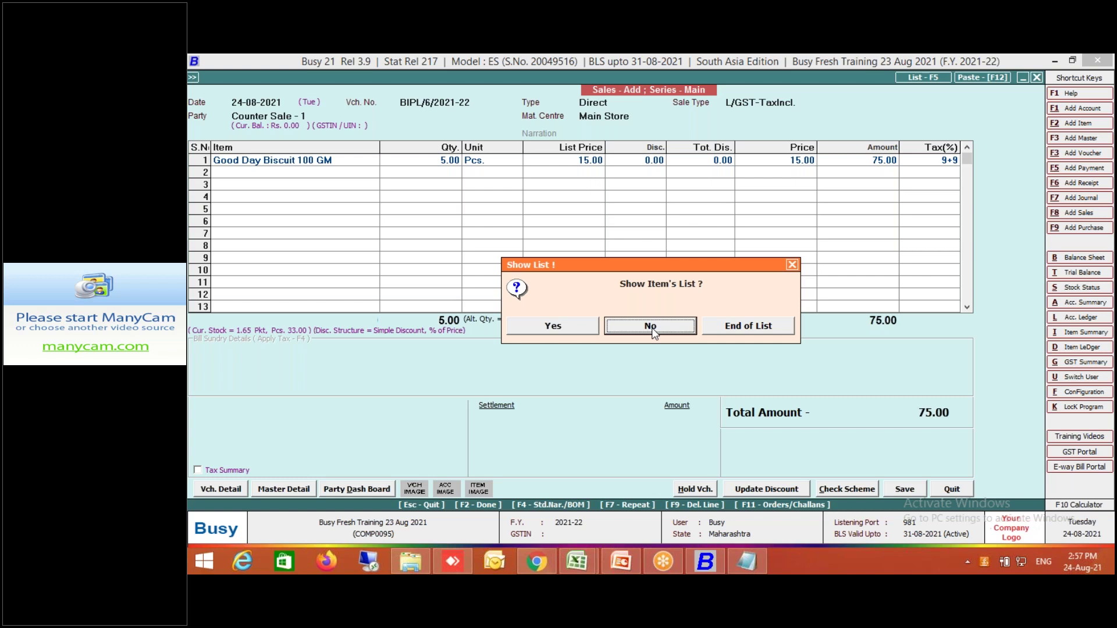
left_click(650, 327)
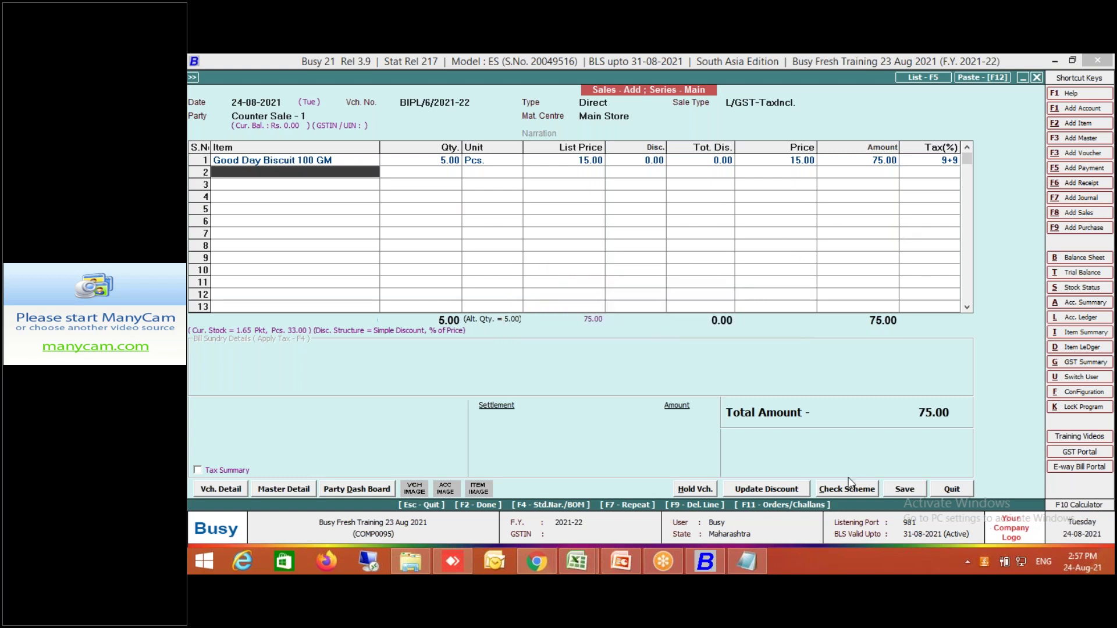
left_click(909, 490)
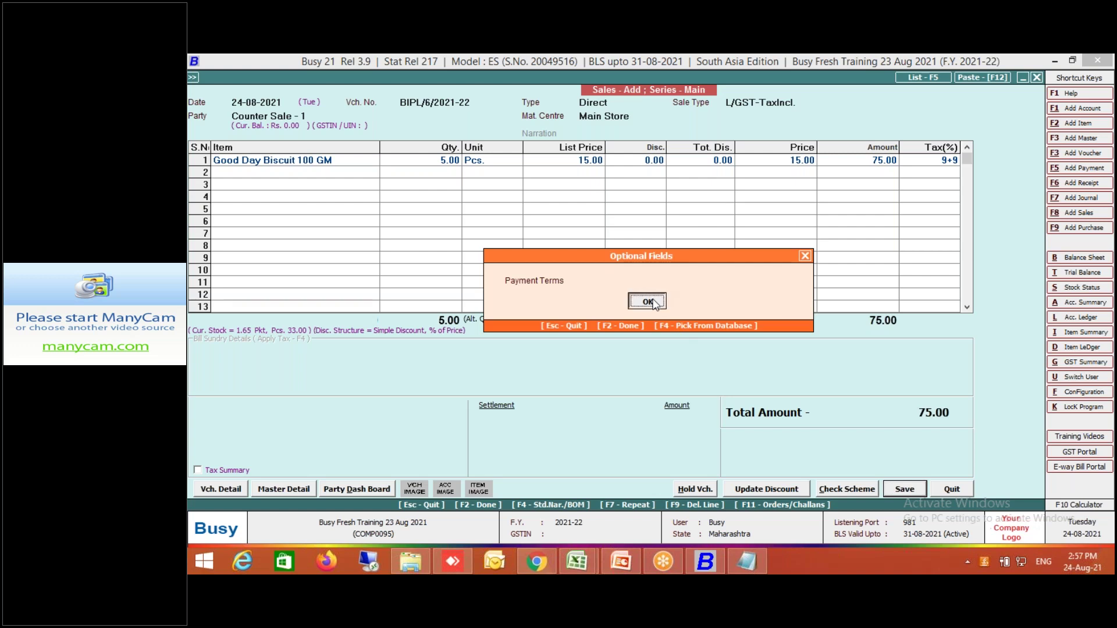
left_click(648, 301)
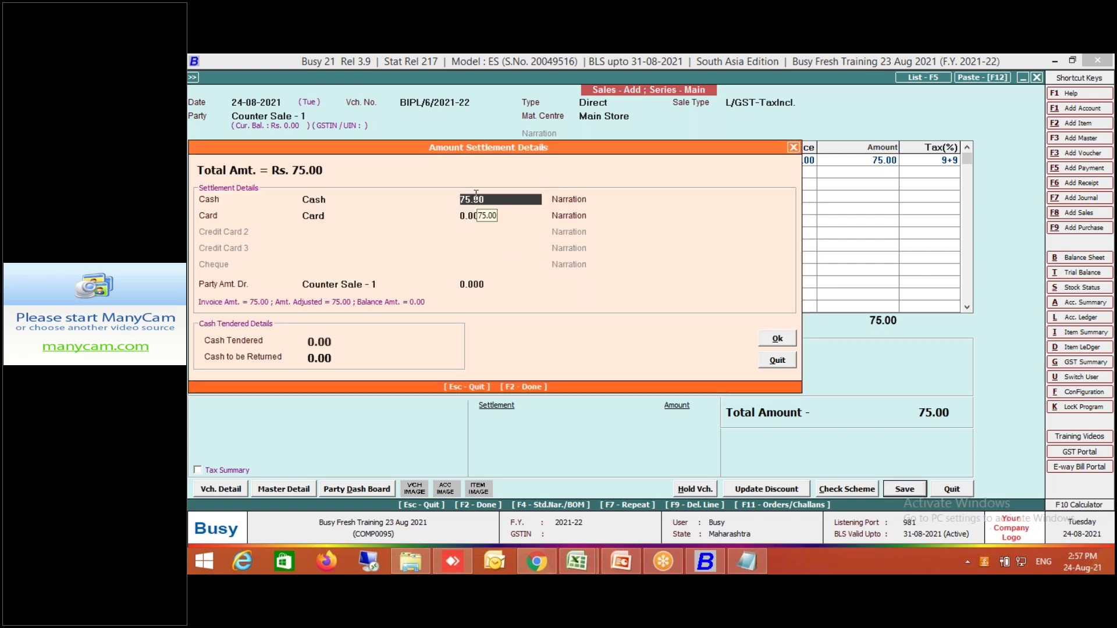
Settle the 75.00 cash sale with 200 tendered, confirm billing and transport, and skip printing.
key("Return")
key("Return")
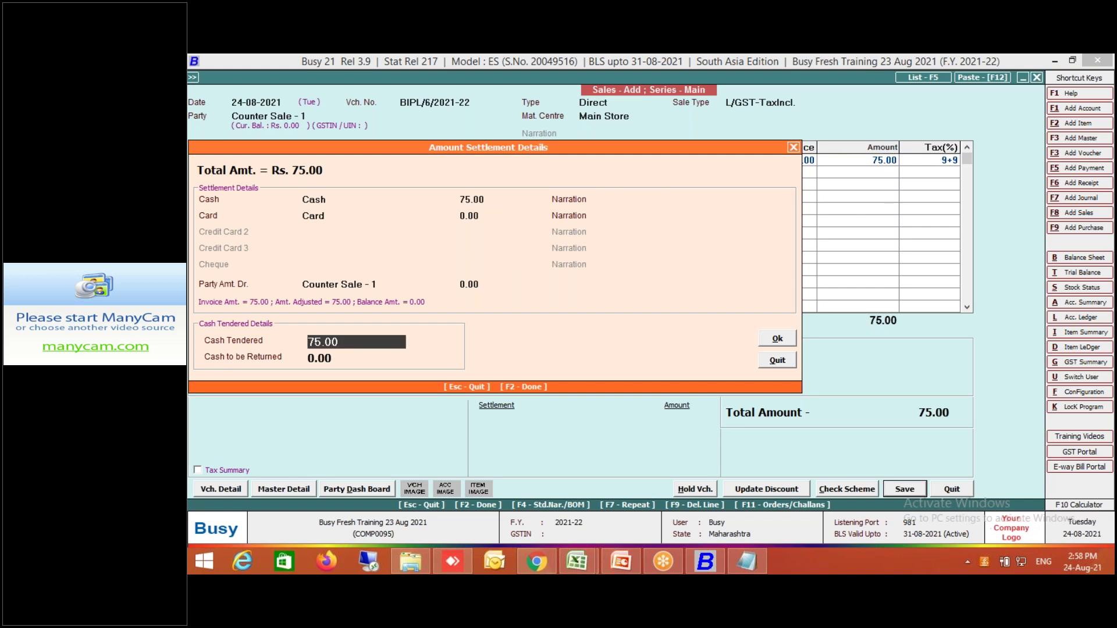
type("200")
key("Return")
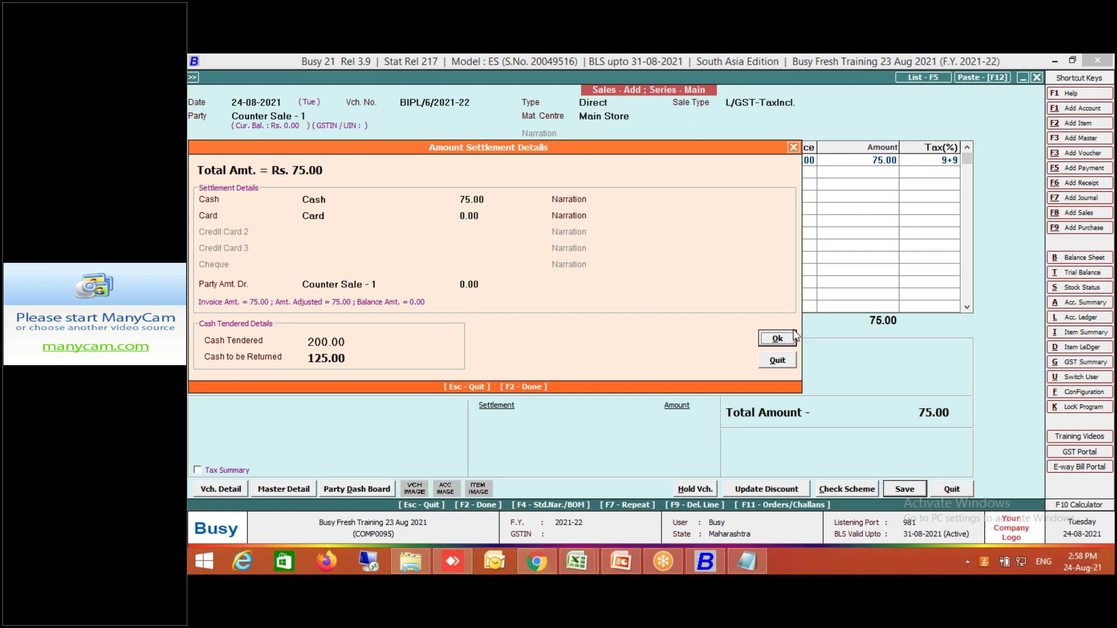
left_click(777, 339)
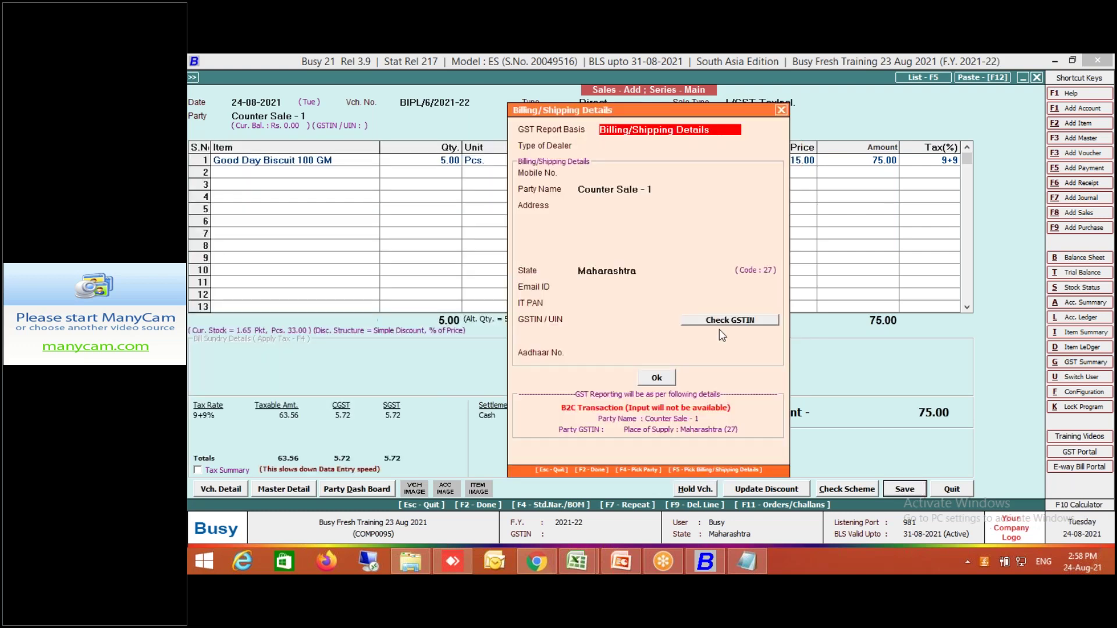
left_click(662, 378)
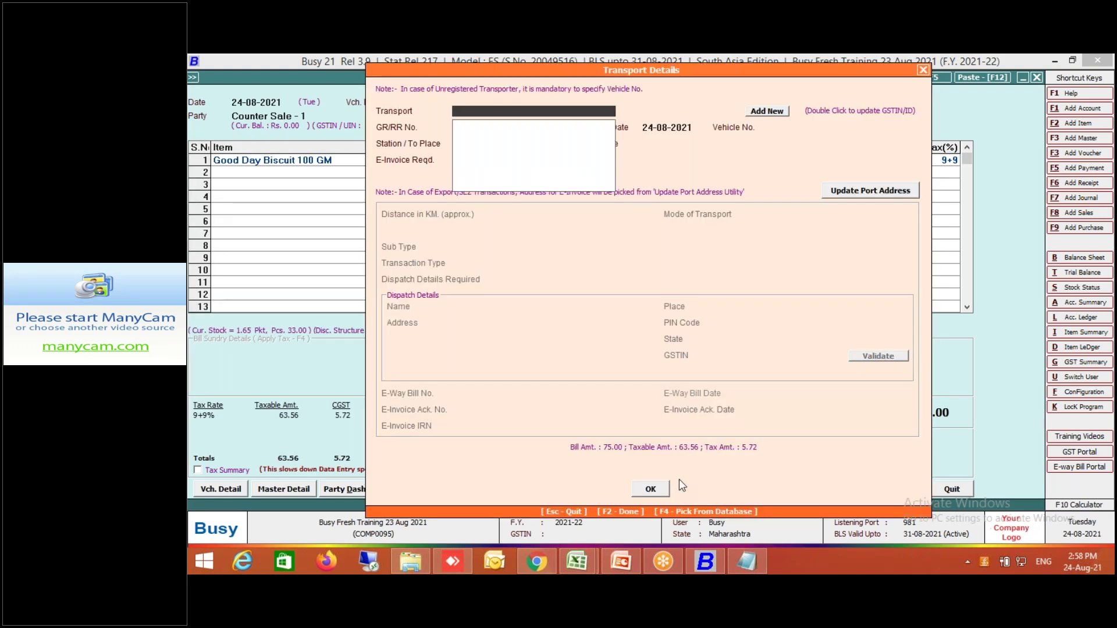
left_click(654, 488)
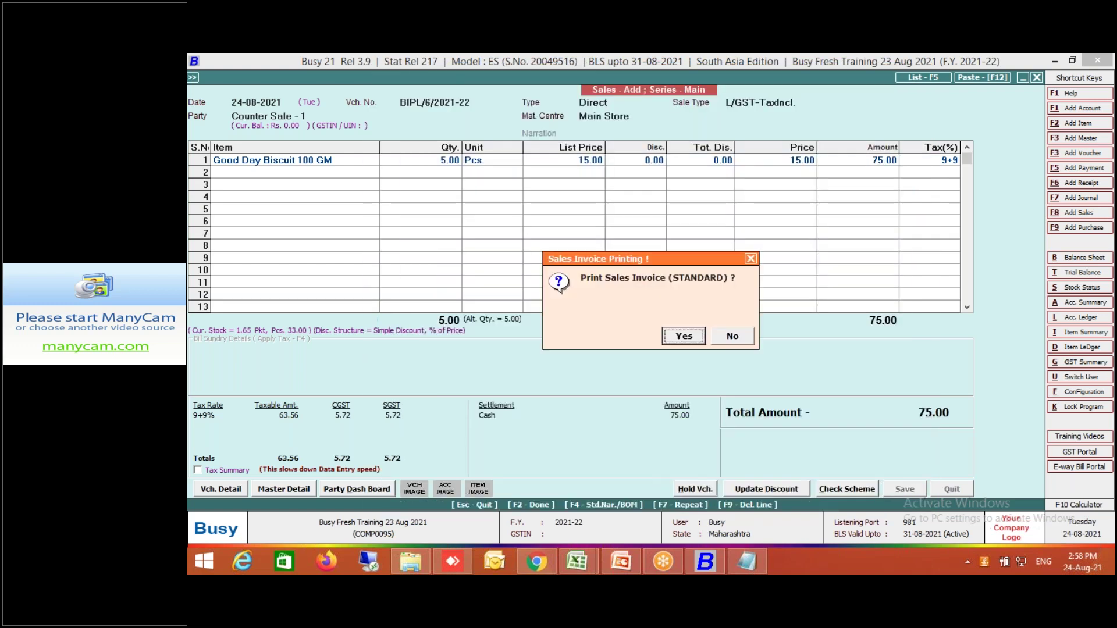
left_click(733, 340)
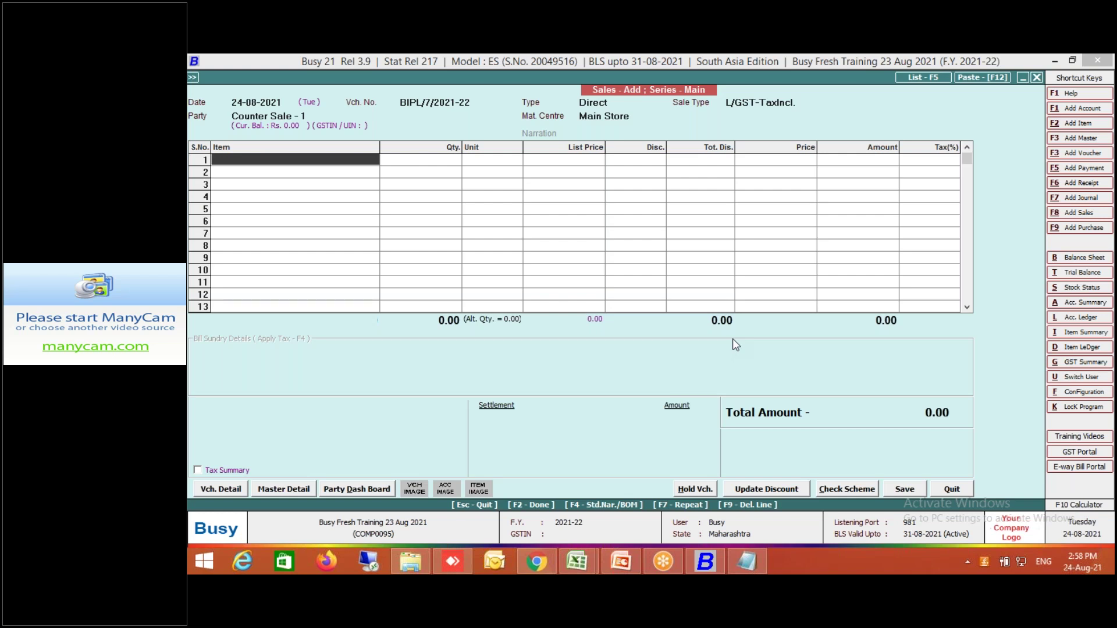
Close the empty voucher and open Administration > Masters > Item > Add.
key("Escape")
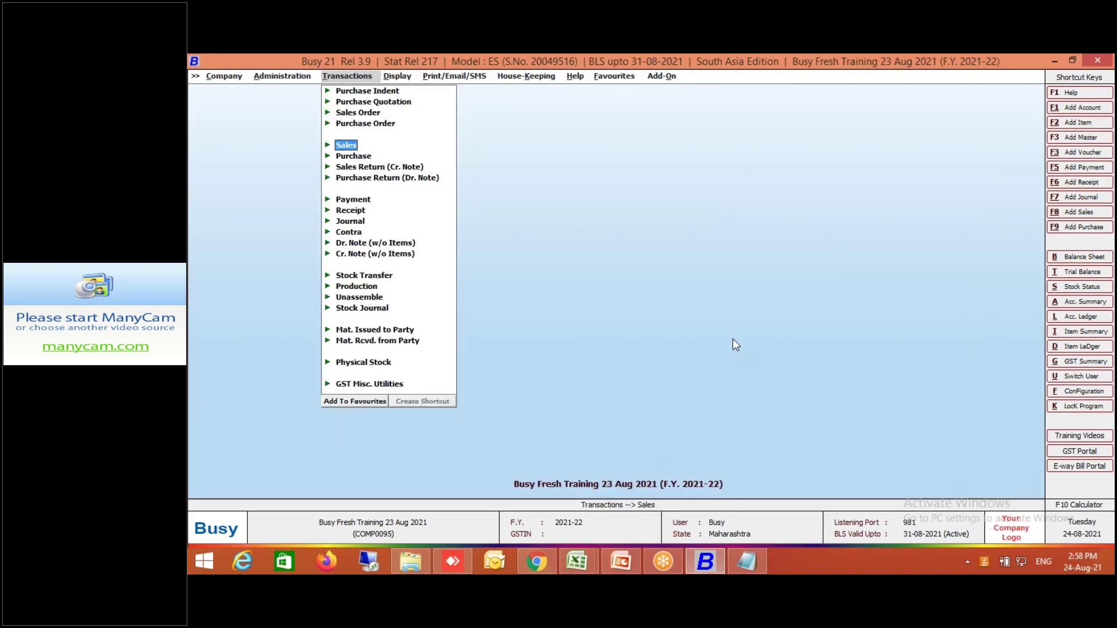
left_click(302, 80)
left_click(293, 91)
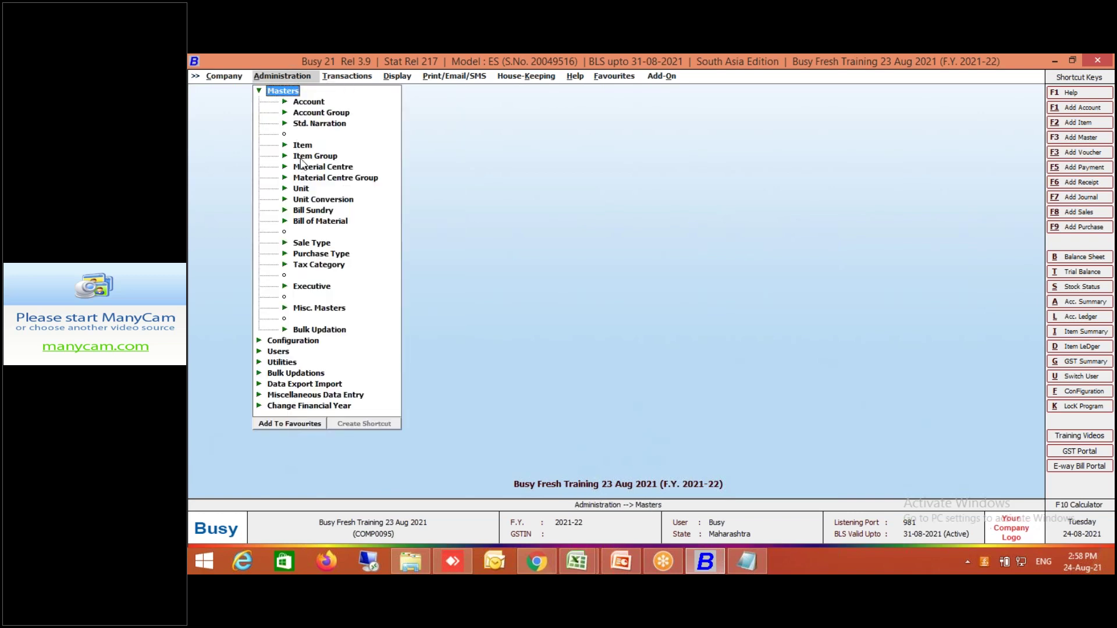
left_click(309, 150)
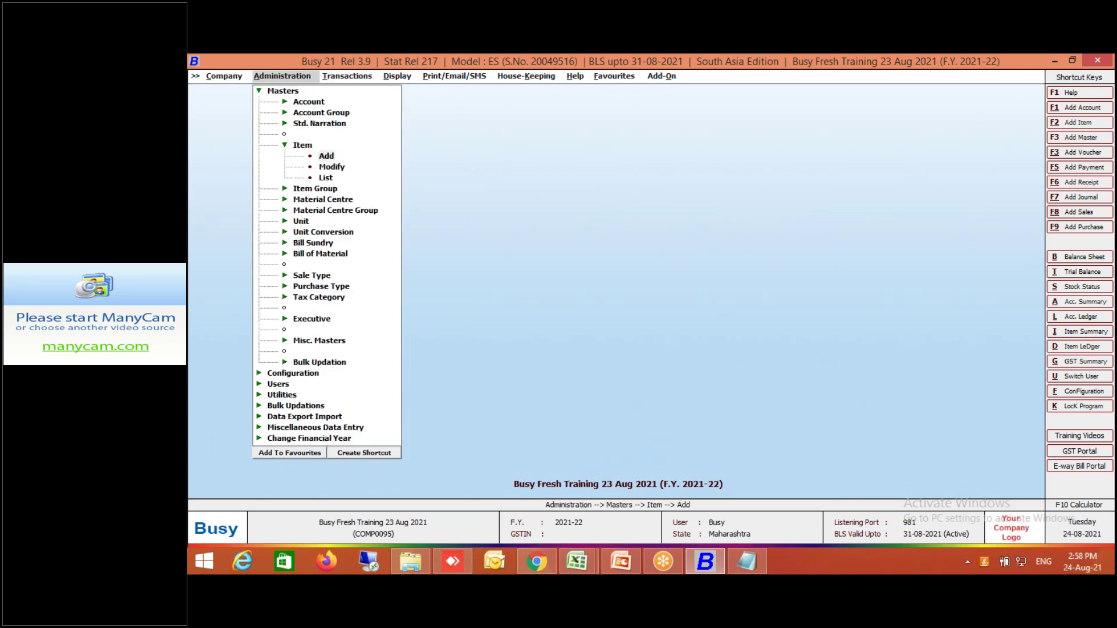
key("Return")
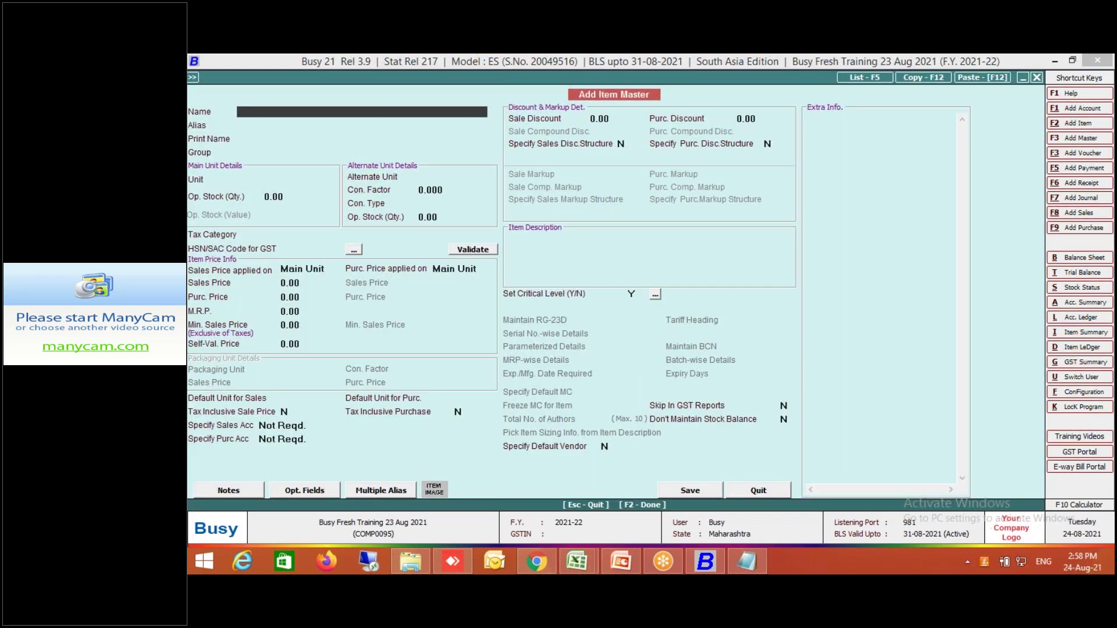
Name the new item 'MOONG Whole Loose'.
type("U")
key("BackSpace")
type("MOONG Whole")
key("Return")
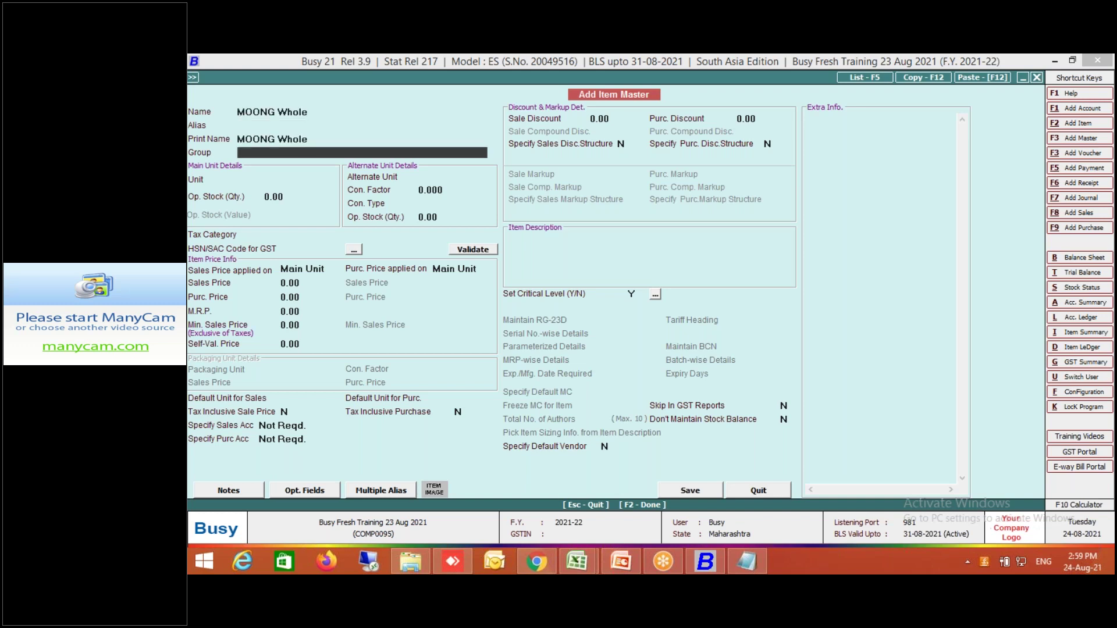
left_click(323, 113)
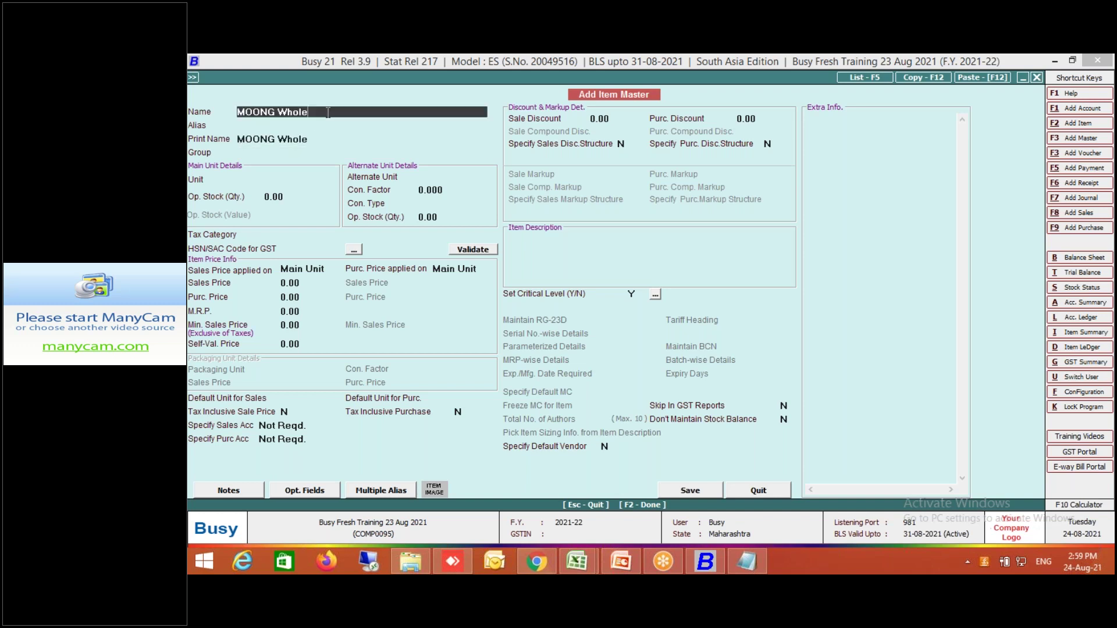
type("Loose")
key("Return")
key("Return")
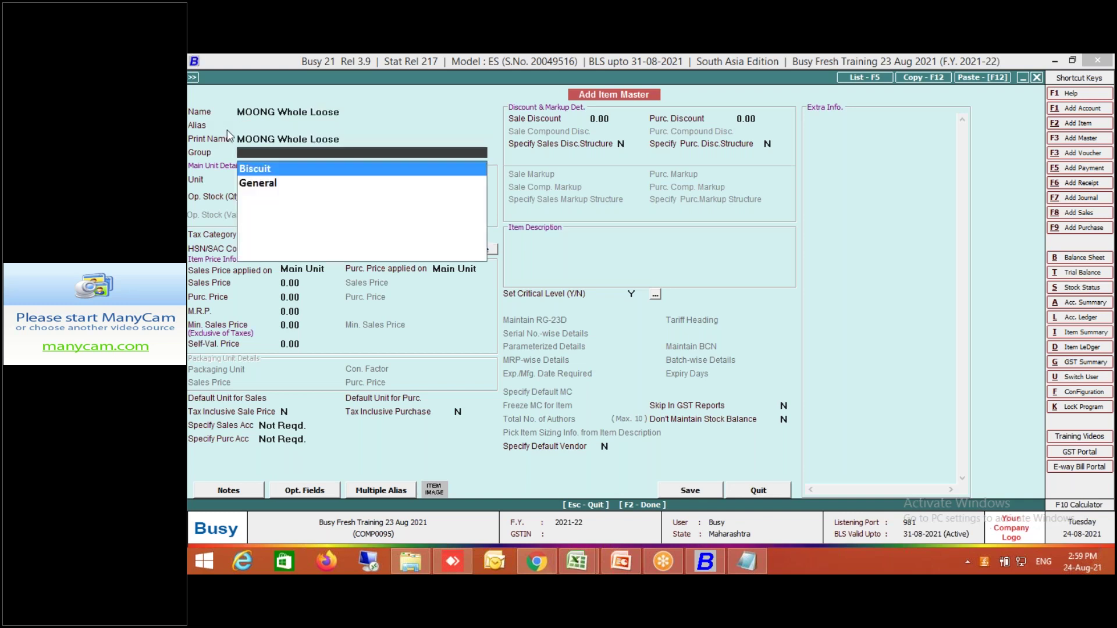
Set group General, unit Kgs., tax category Exempt and HSN/SAC code 77777.
left_click(260, 183)
key("Escape")
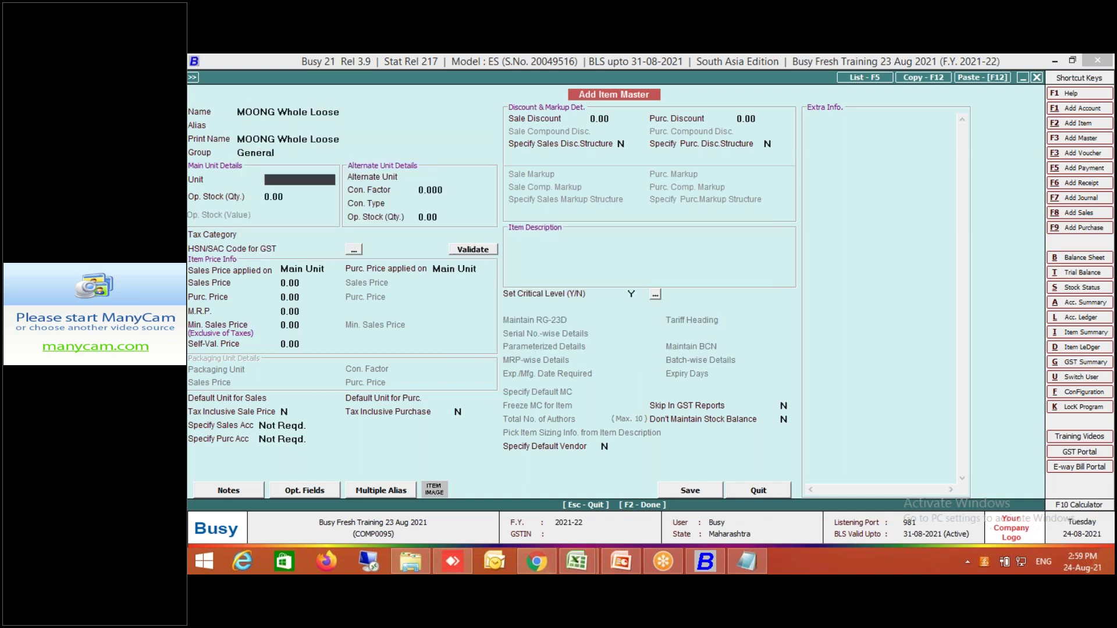
type("kg")
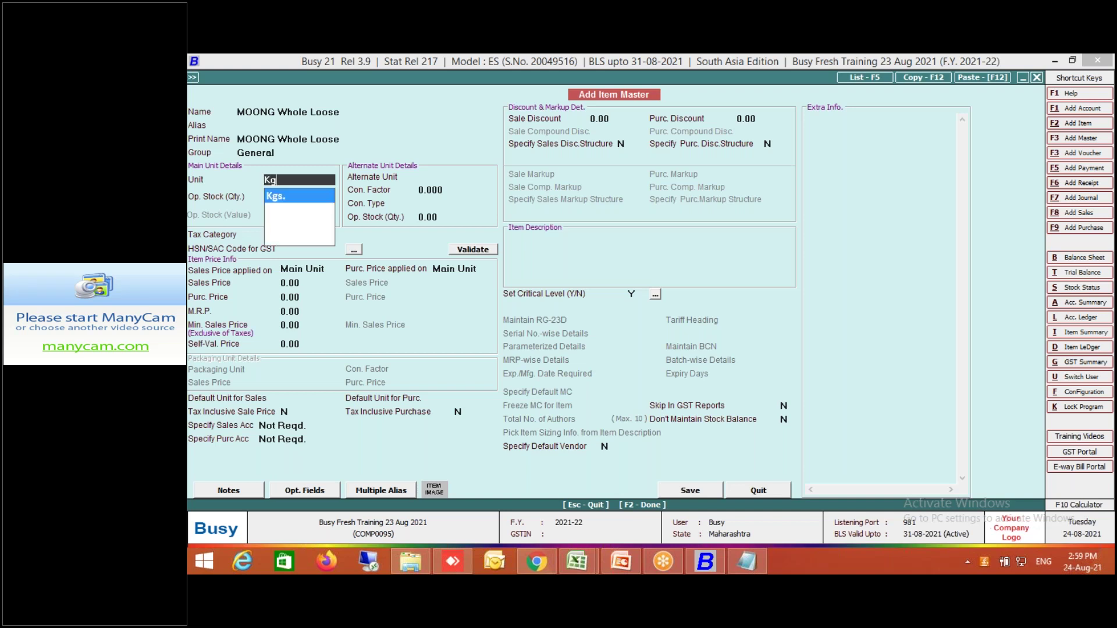
key("Return")
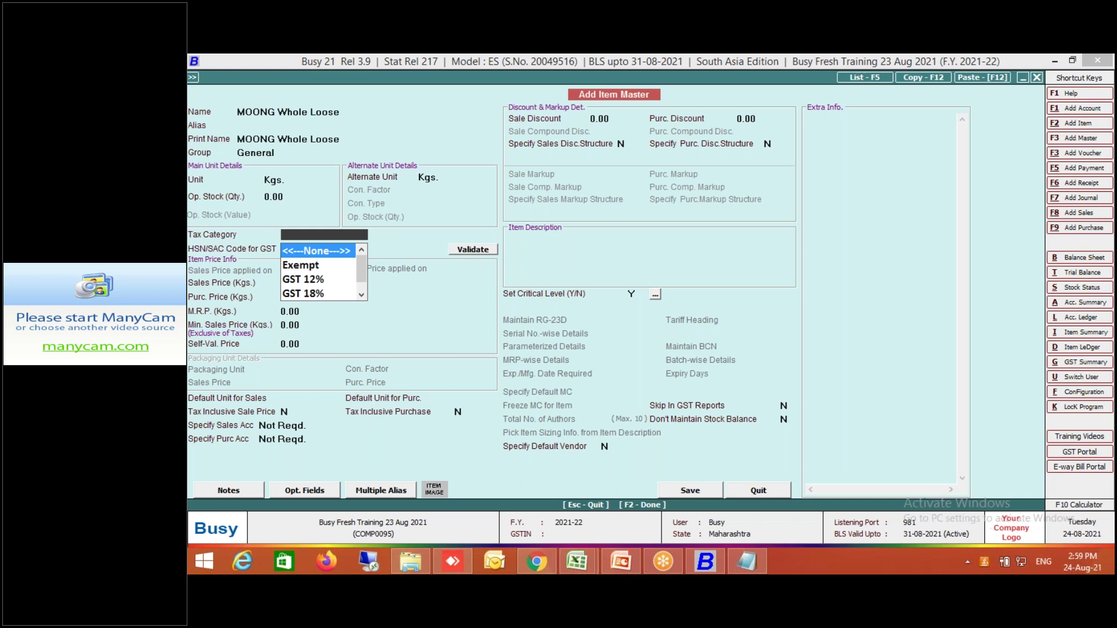
left_click(313, 266)
key("Return")
key("Escape")
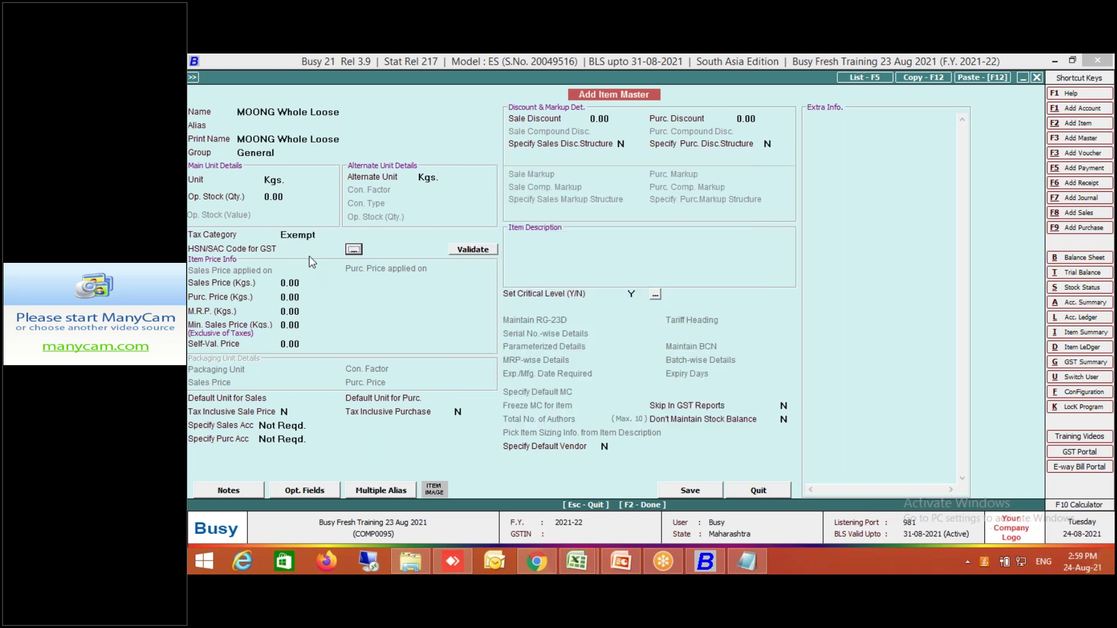
type("77777")
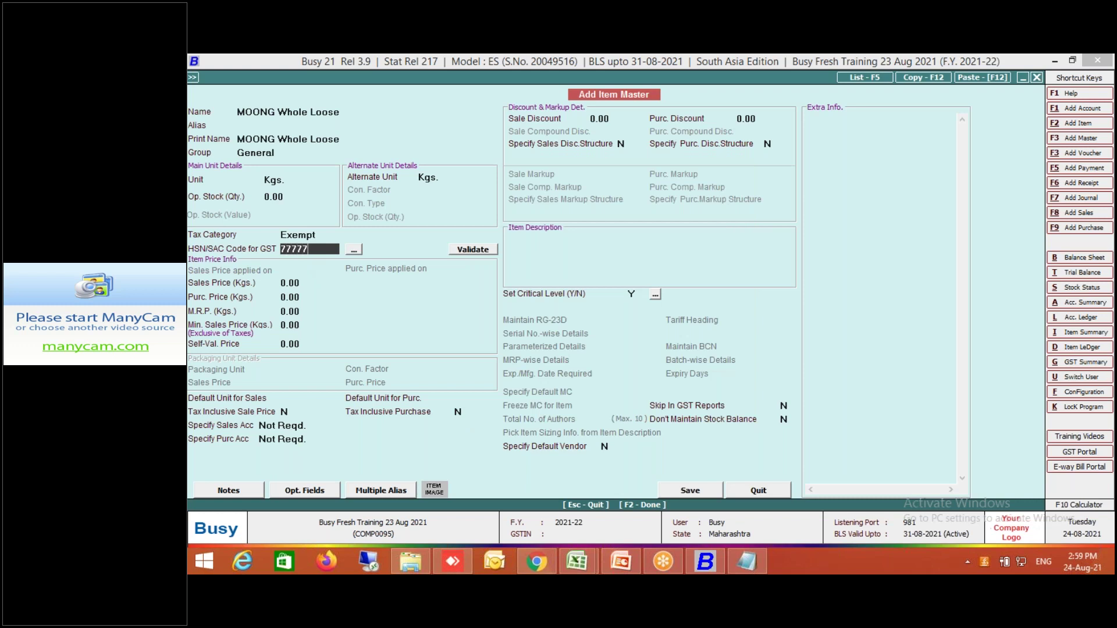
key("Return")
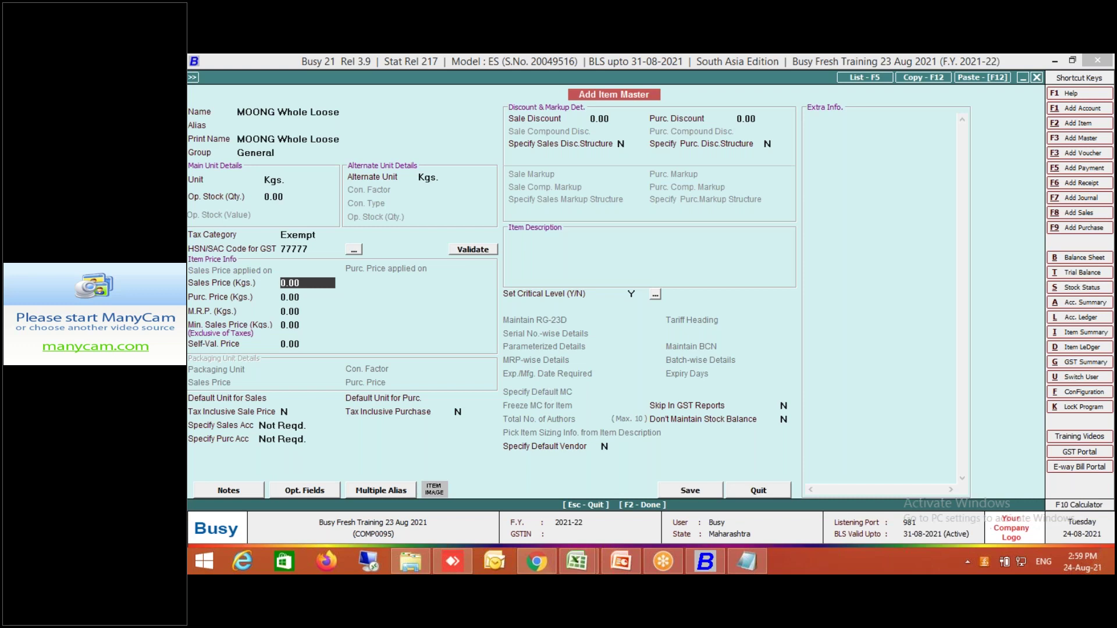
Give the item sales price 113.00 and alias 10065, then save it.
type("113")
key("Return")
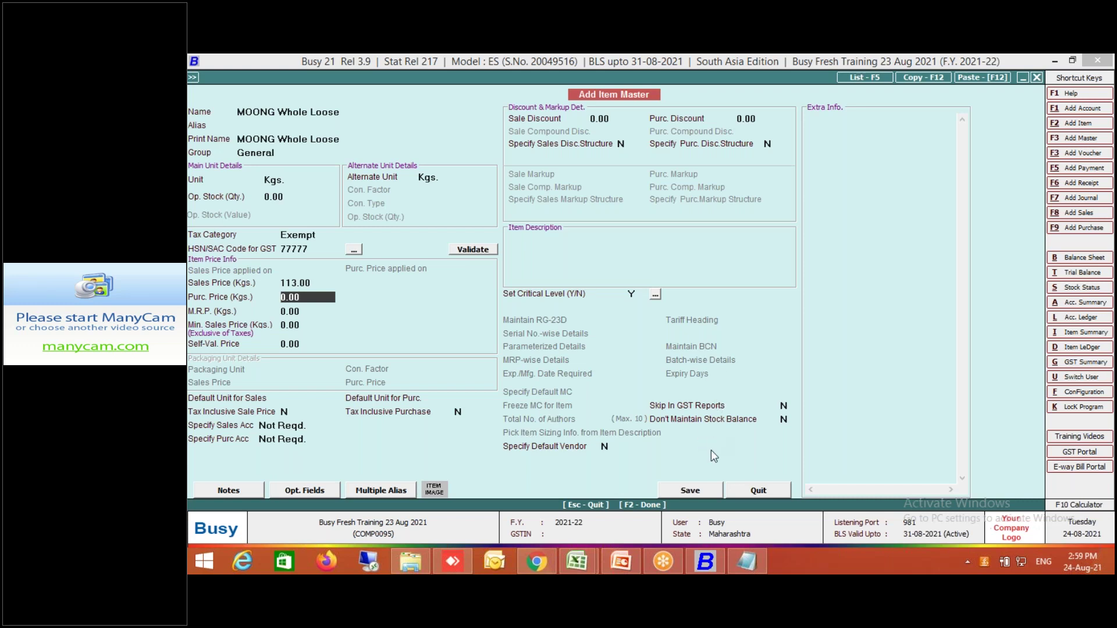
left_click(288, 125)
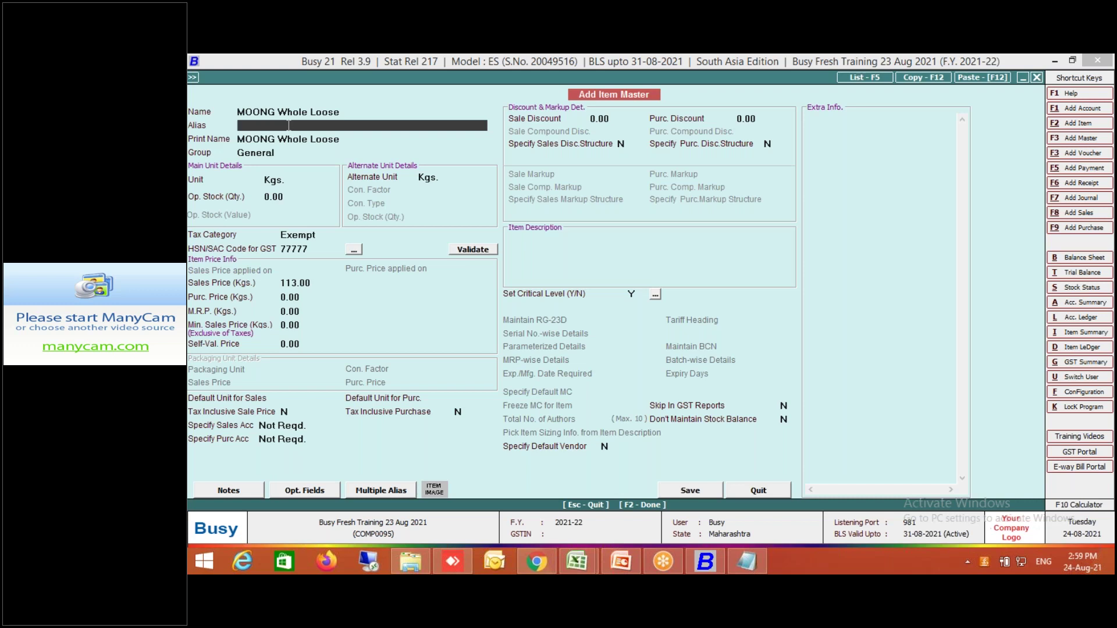
type("10065")
key("Return")
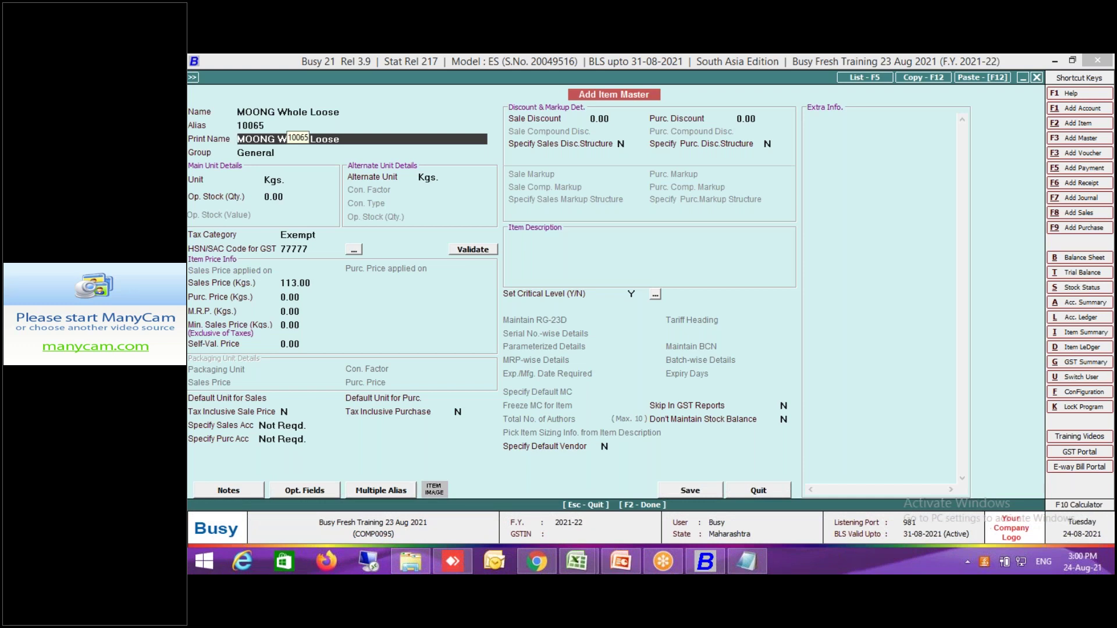
key("F2")
key("Return")
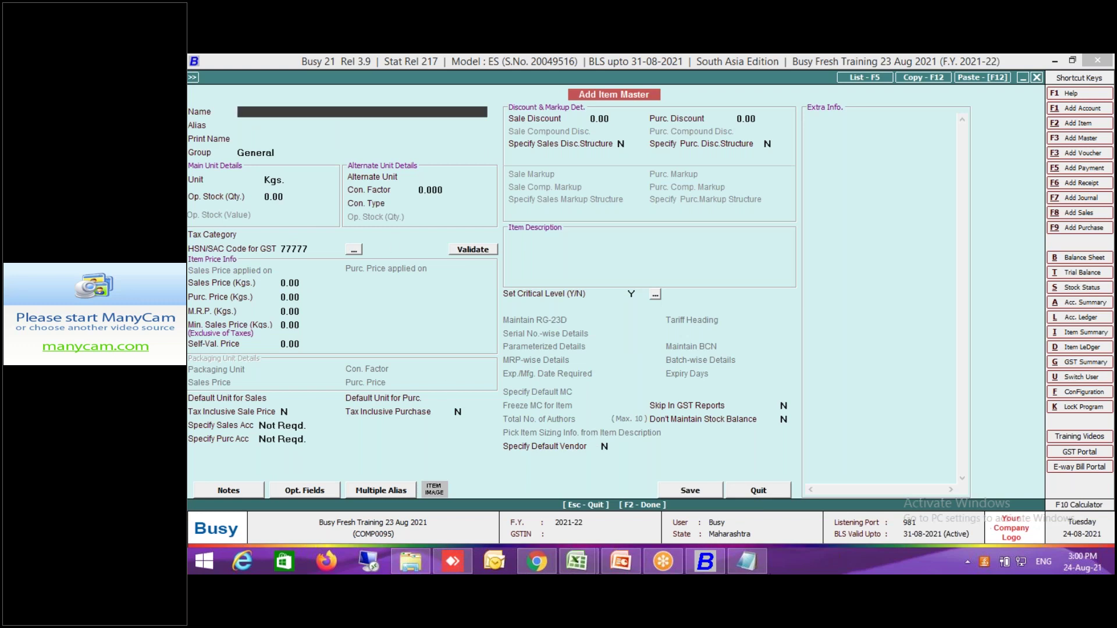
In Notepad, add the line '10065 -- > Moong Loose Product Code'.
left_click(756, 562)
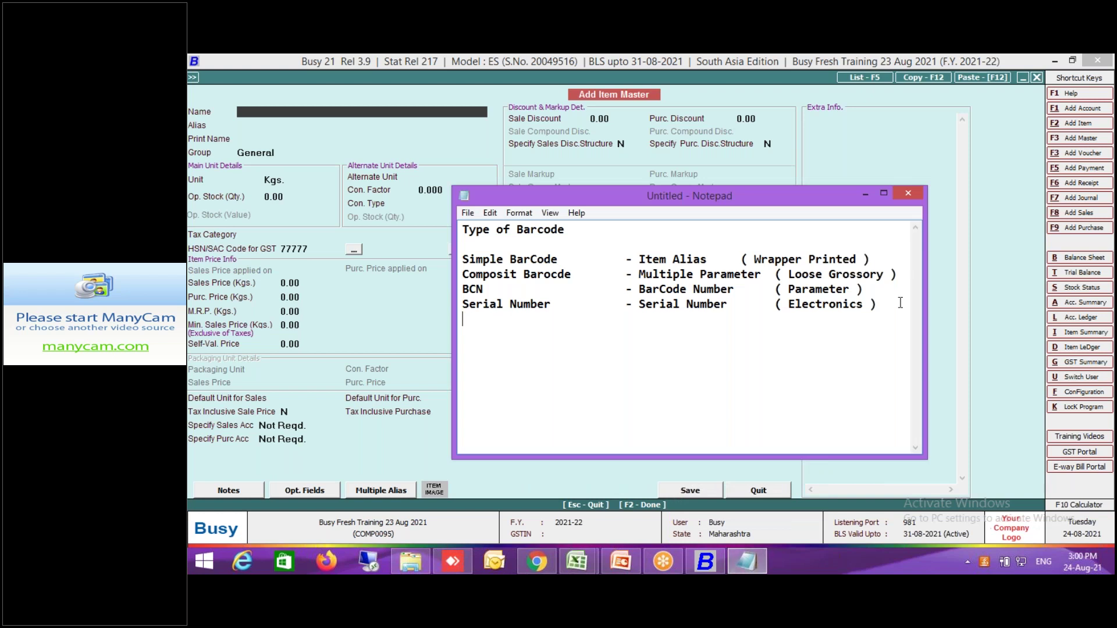
key("Return")
key("Return")
type("10065  -- > Prodcu")
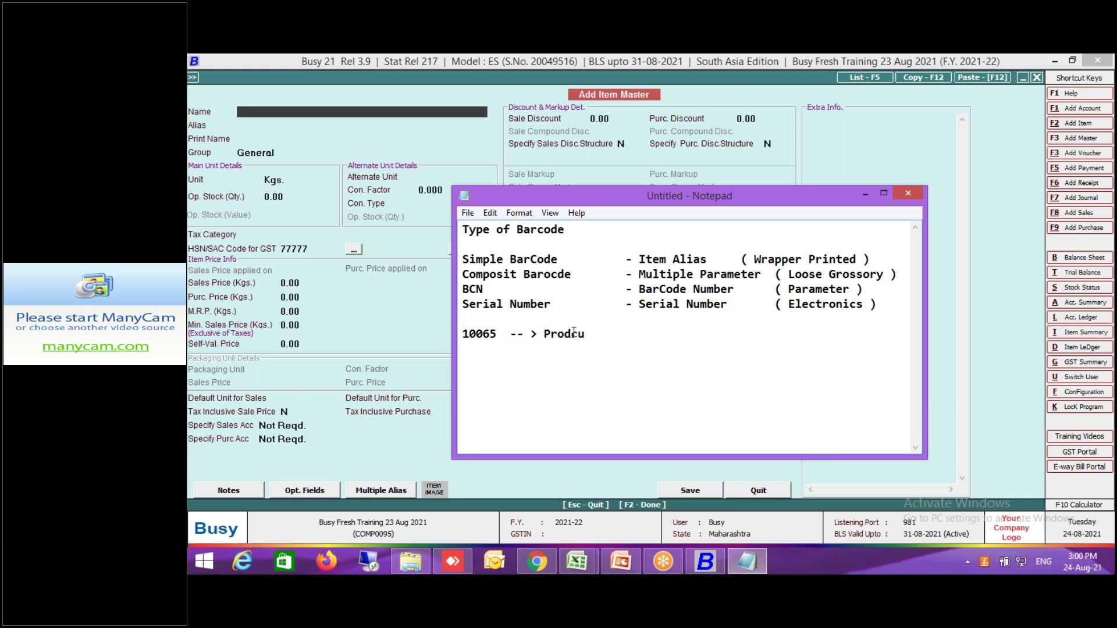
left_click(546, 332)
key("ctrl+Delete")
type("Moong Loose Produ")
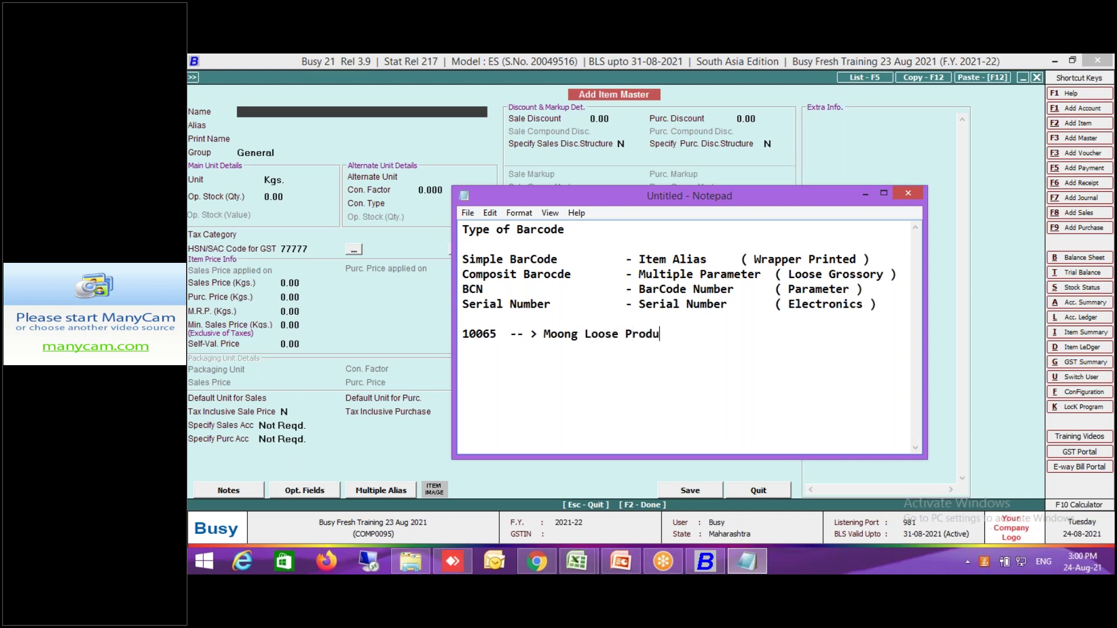
type("ct Code")
key("Return")
key("Return")
Add the line 'Weight -- > 7.530 Kgs' to the notes.
type("Weight -- .")
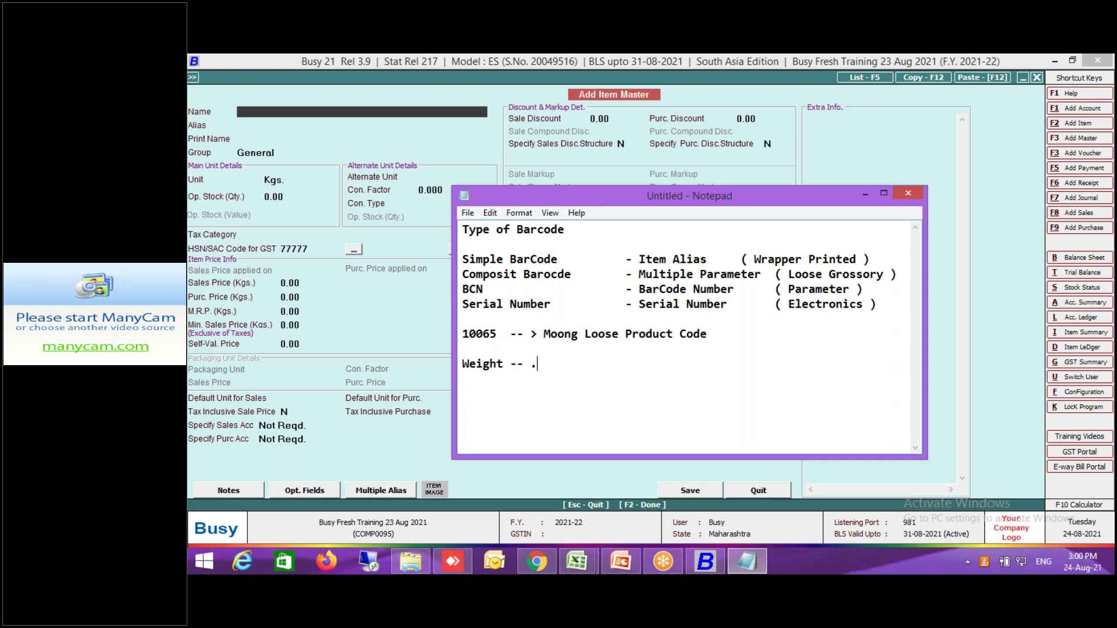
key("BackSpace")
key("BackSpace")
type("> 7.530 Kgs")
key("Return")
key("Return")
Write the combined barcode 1006507.530 on a new line and select it.
type("10065")
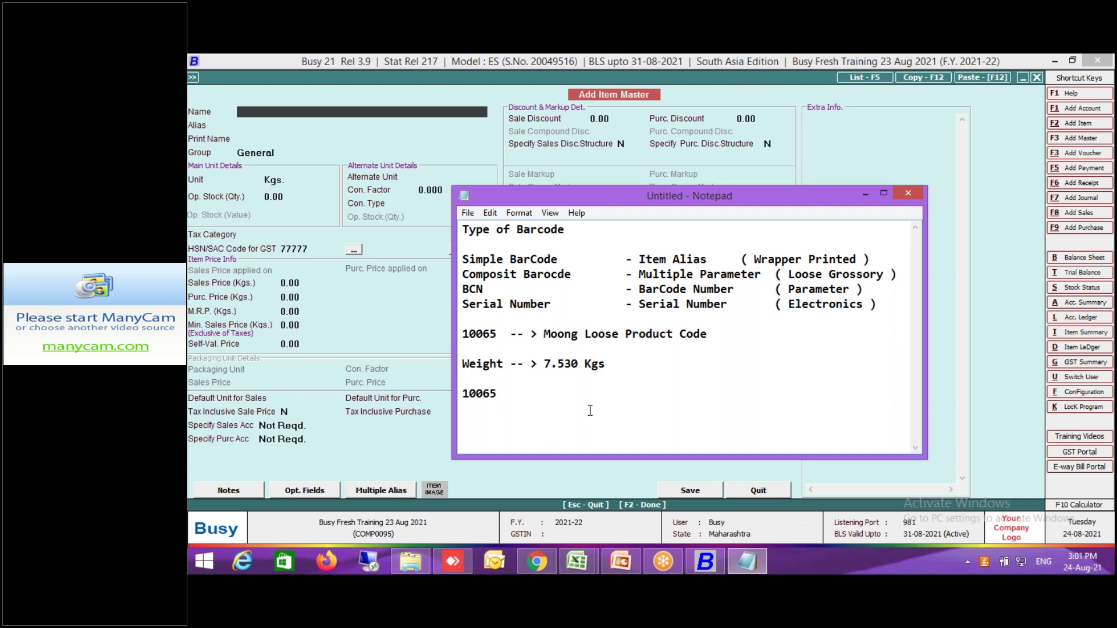
type("07.530")
left_click(498, 394)
key("Delete")
key("Delete")
key("Delete")
key("Delete")
type("0")
key("Home")
key("shift+End")
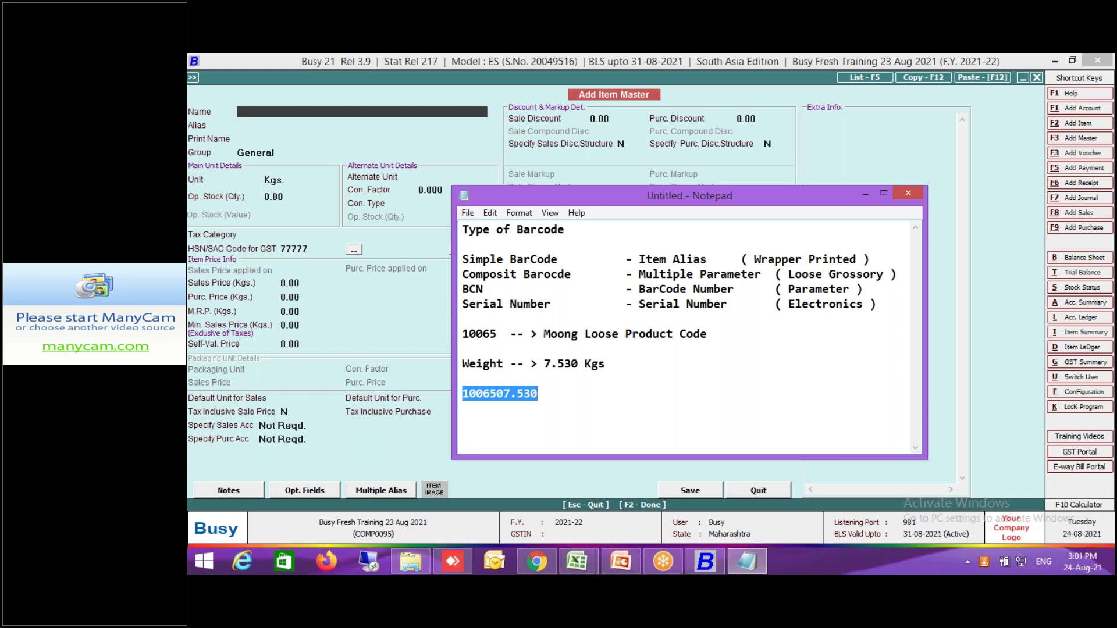
left_click(866, 194)
Quit Add Item Master without saving and open Administration > Configuration > Features/Options.
left_click(758, 490)
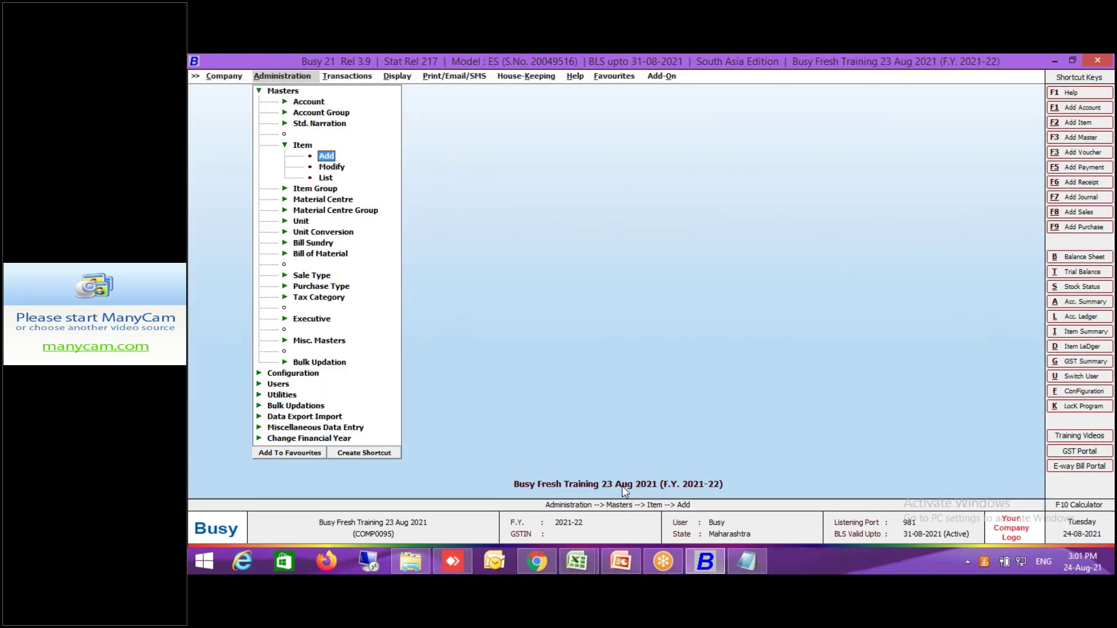
left_click(749, 560)
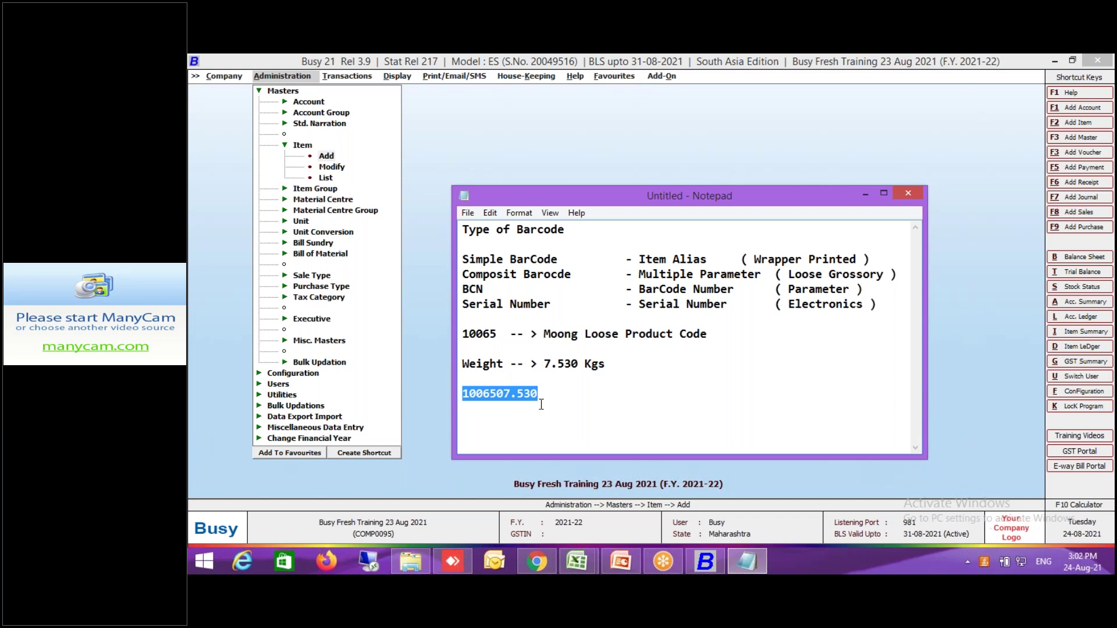
left_click(291, 94)
left_click(291, 93)
left_click(293, 102)
key("Return")
Enable composite barcodes with fixed width 5 and add structure Dmart with a 6-wide quantity.
left_click(279, 393)
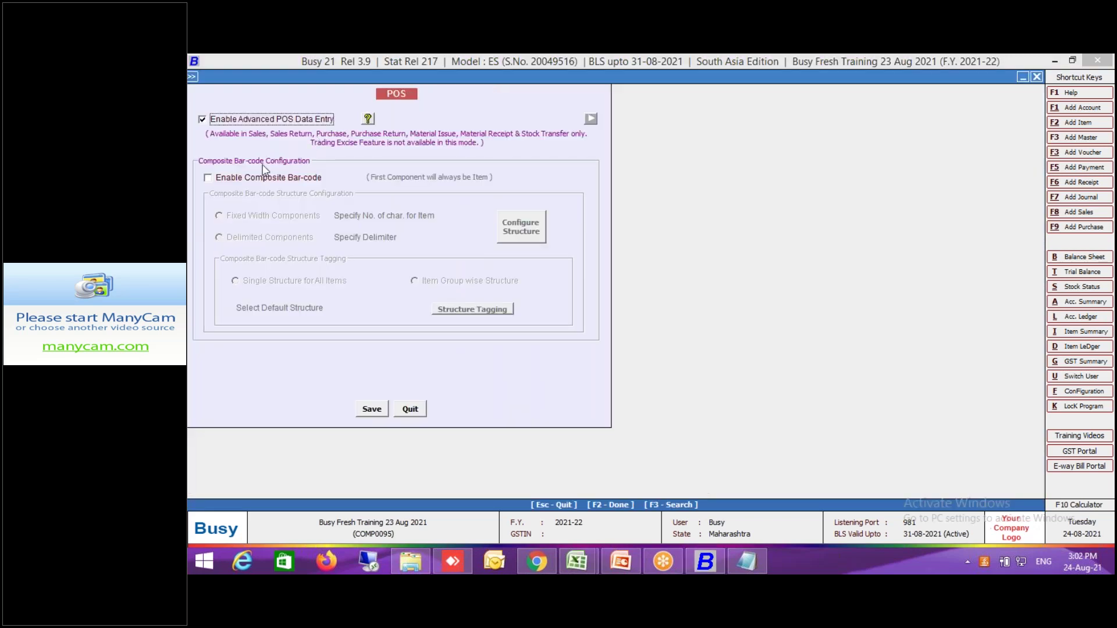
left_click(260, 177)
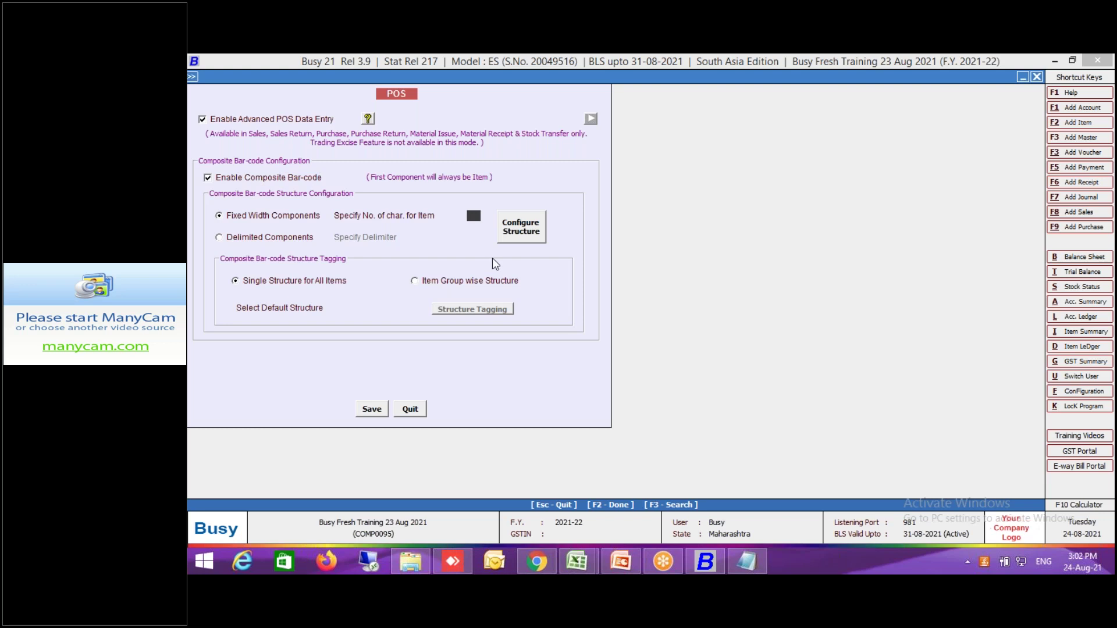
type("5")
left_click(529, 239)
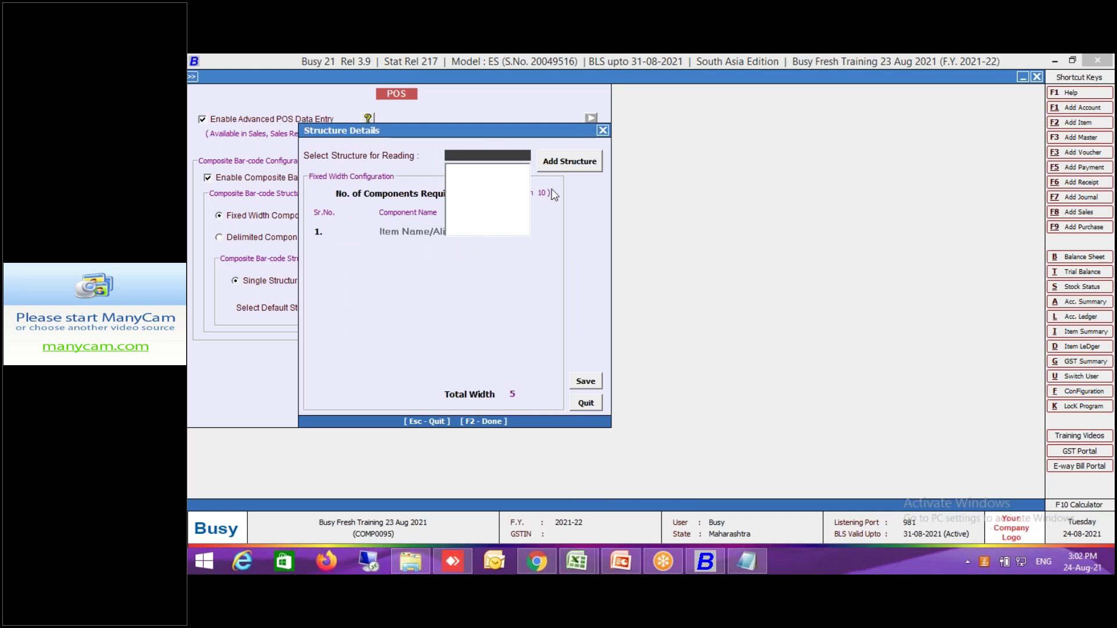
left_click(575, 168)
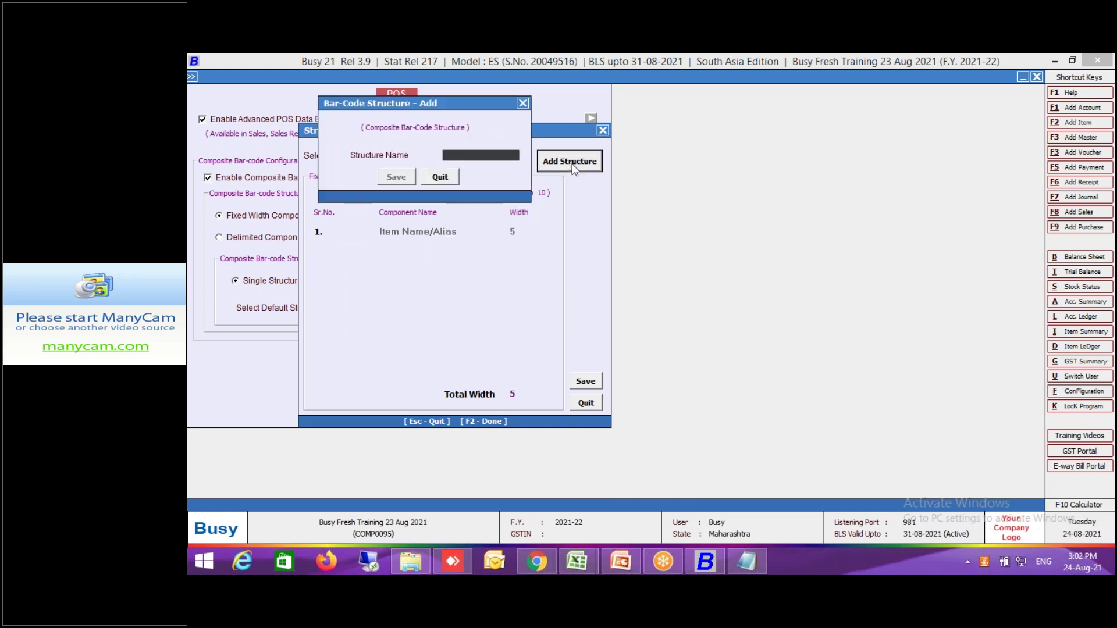
type("rt")
key("Return")
key("Return")
key("Return")
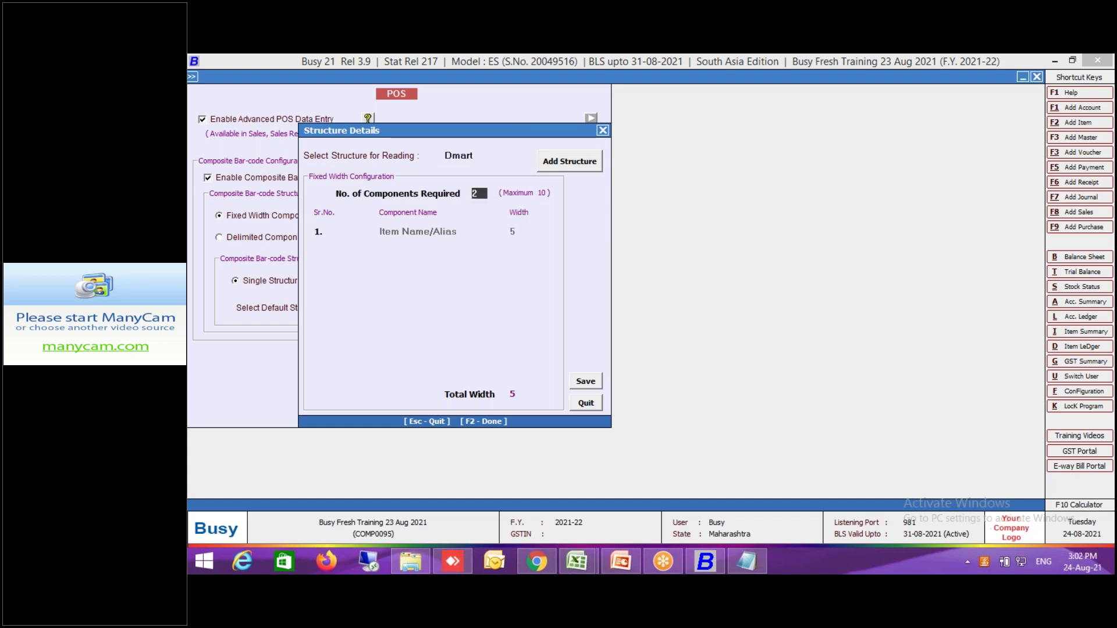
type("2")
key("Return")
key("Return")
type("6")
key("Return")
key("Return")
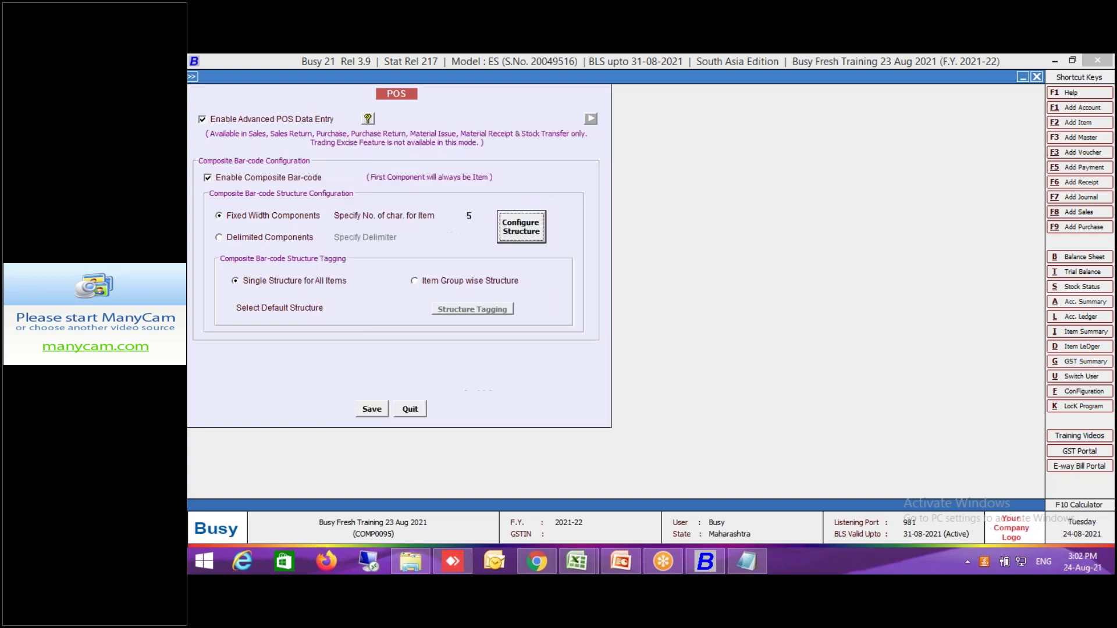
Make Dmart the default barcode structure and save the POS settings.
key("F2")
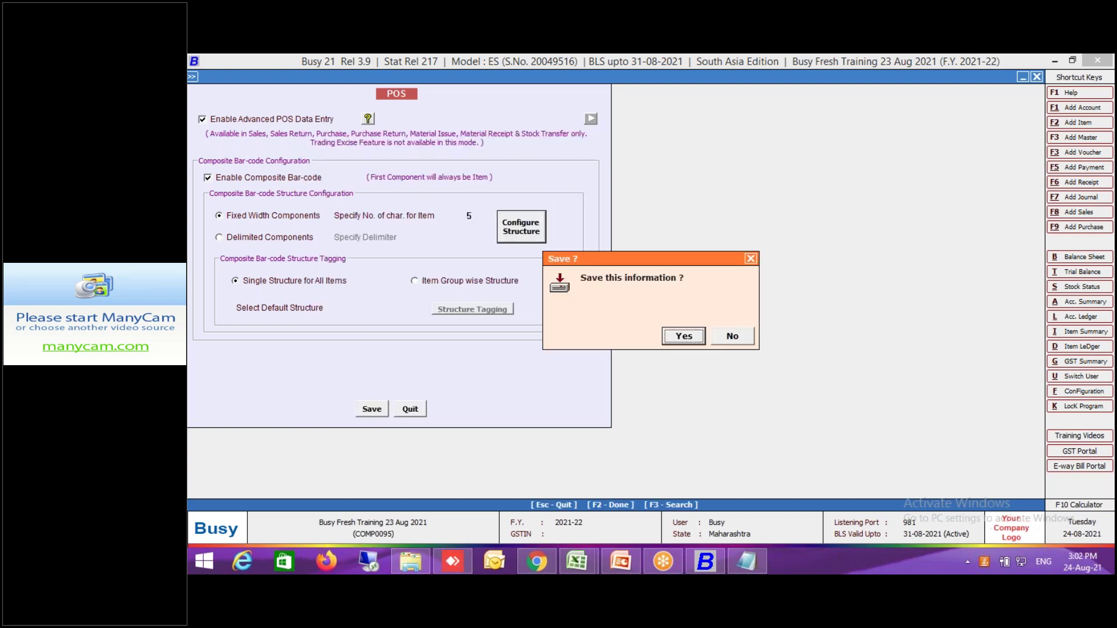
key("Return")
key("Return")
key("Return")
key("F2")
key("Return")
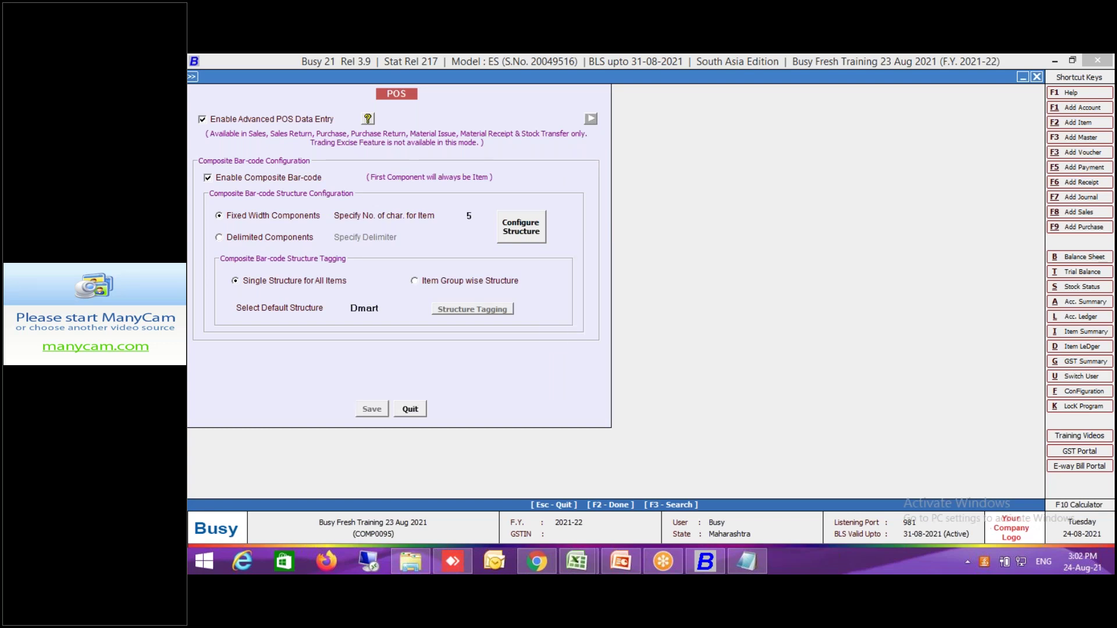
key("Escape")
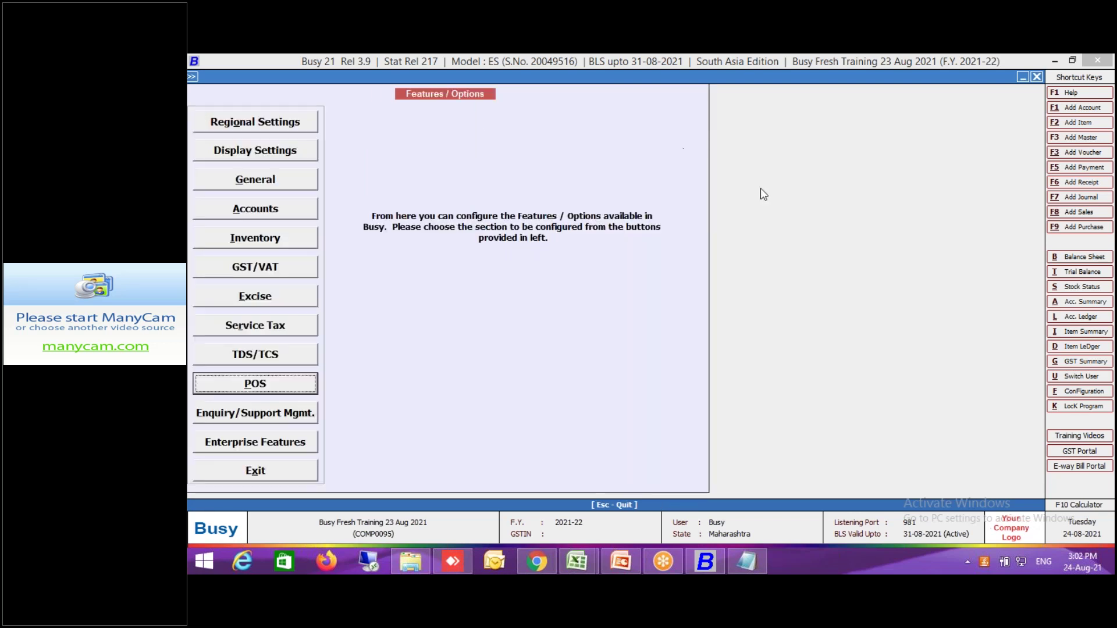
key("Escape")
Set inventory Qty. Decimal Places to 3.
key("Return")
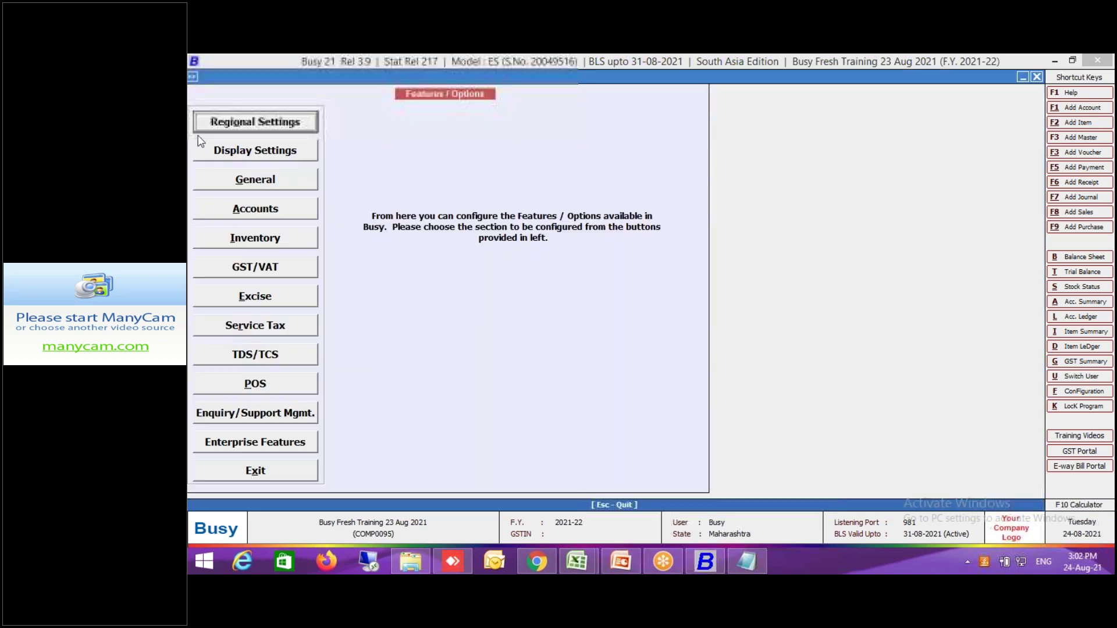
left_click(293, 249)
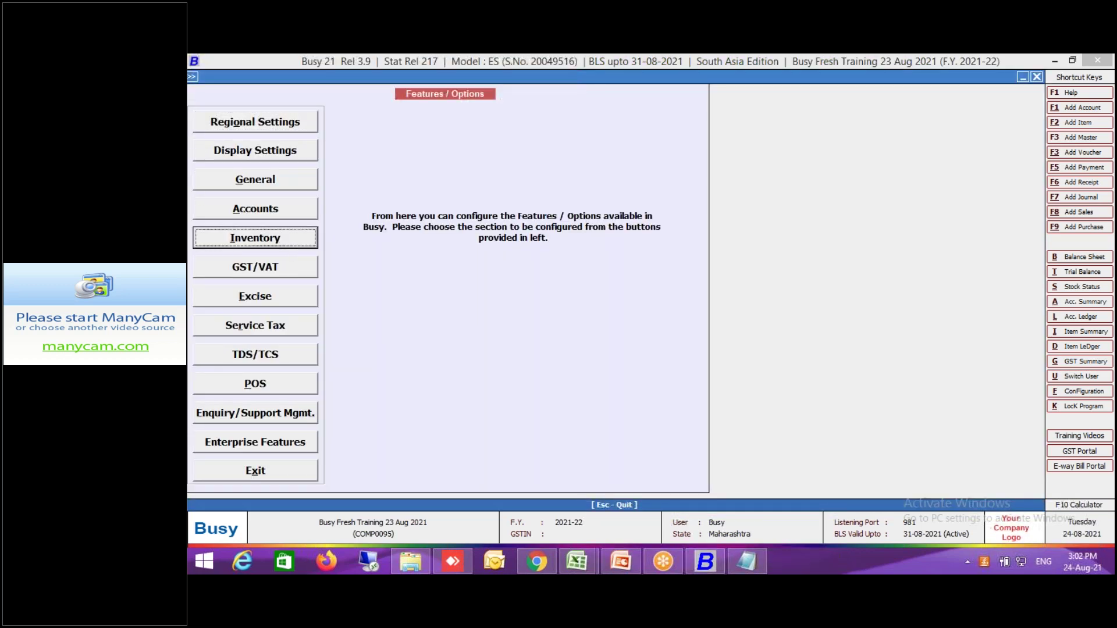
key("BackSpace")
type("3")
key("Return")
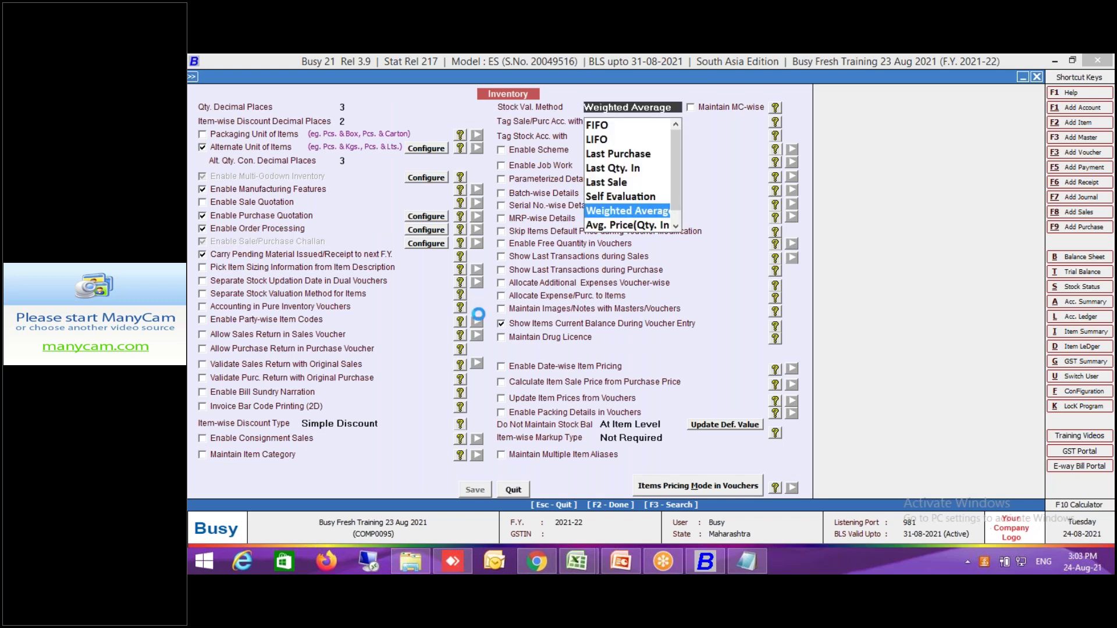
key("Escape")
key("Escape")
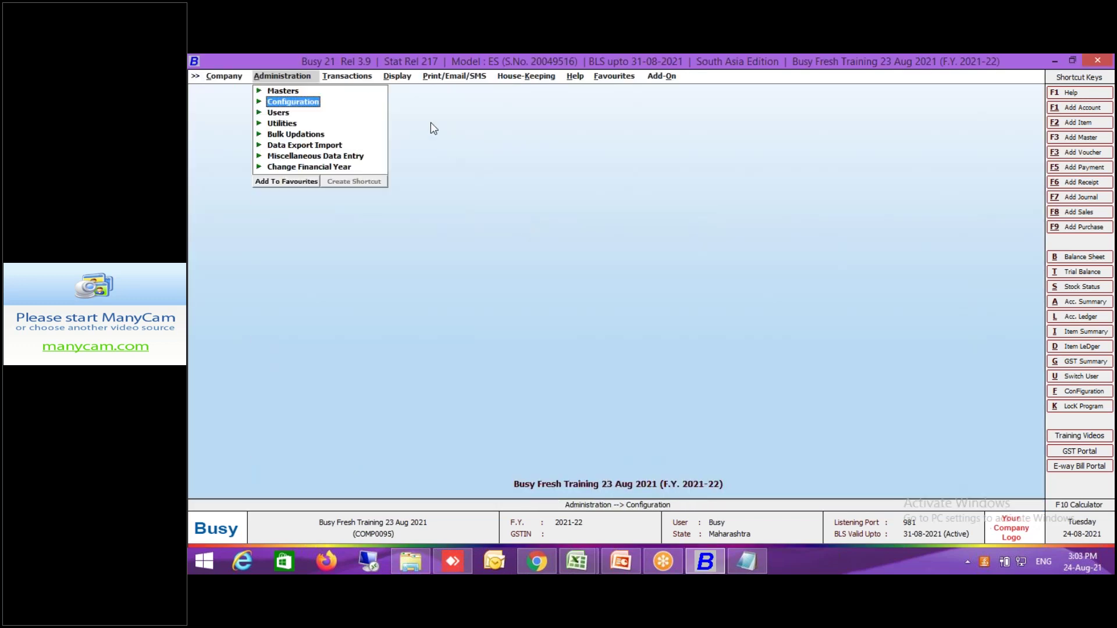
left_click(355, 77)
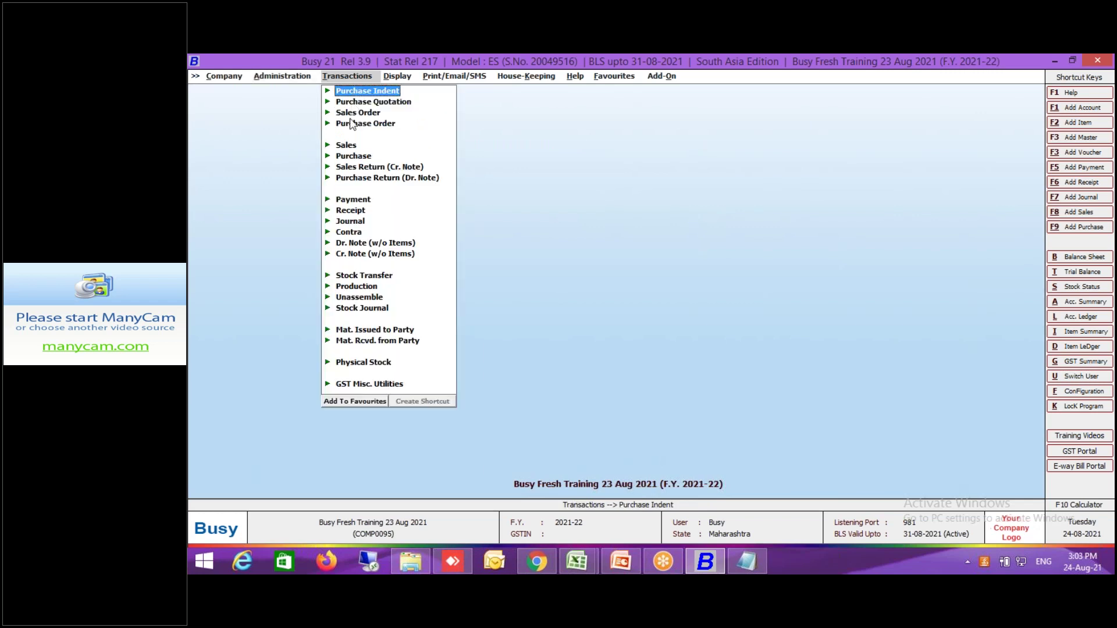
In a new sales voucher, bill MOONG Whole Loose by pasting barcode 1006507.530 (7.530 at 113.00).
left_click(348, 146)
left_click(367, 156)
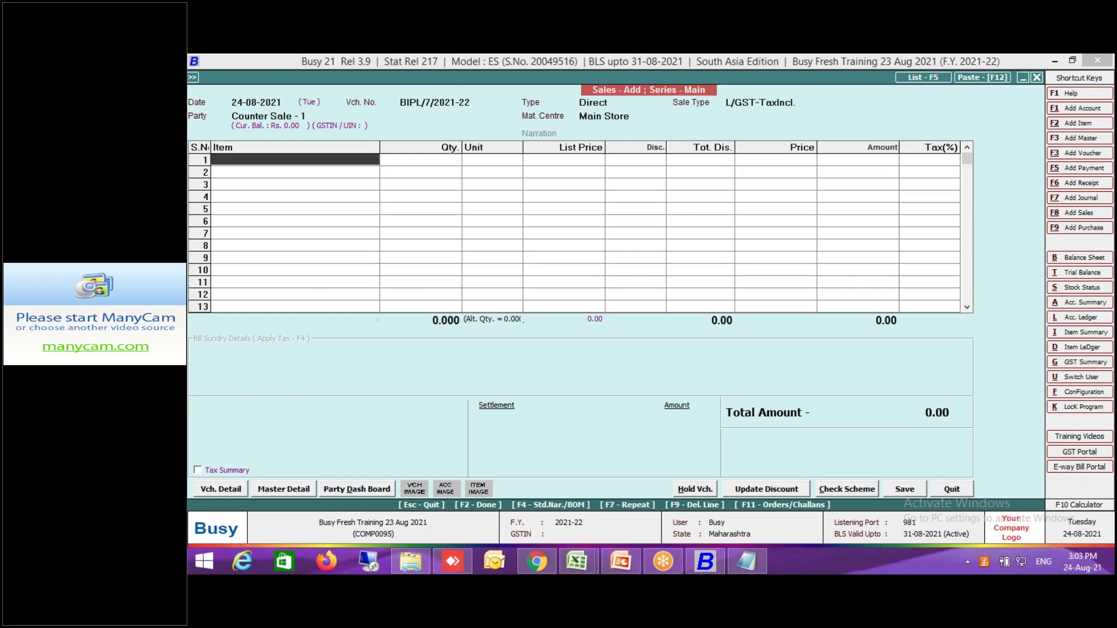
left_click(621, 211)
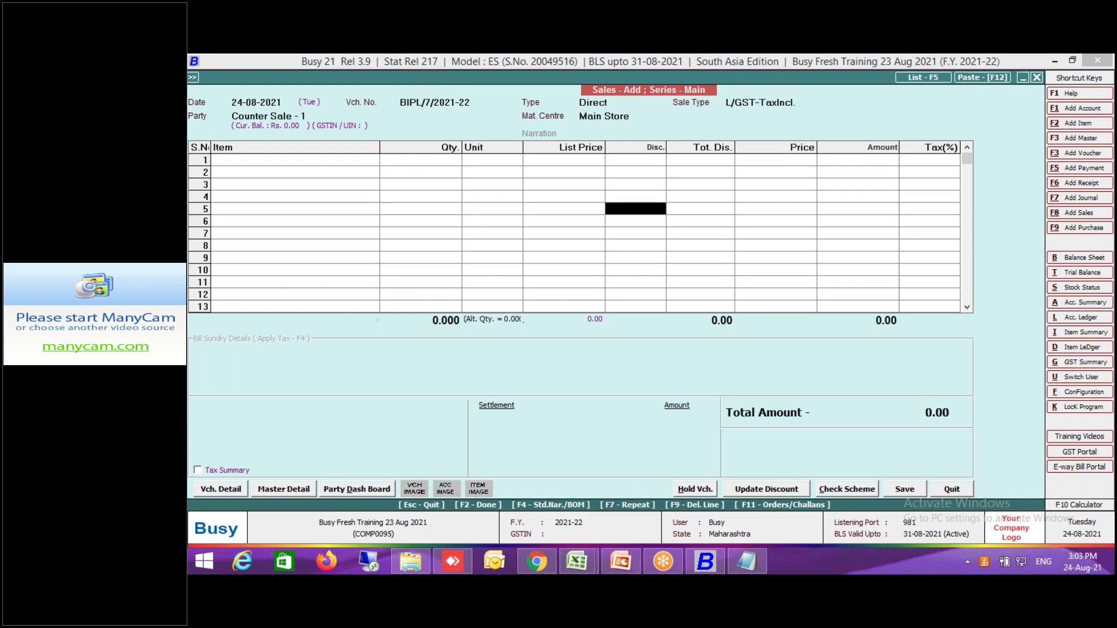
left_click(335, 164)
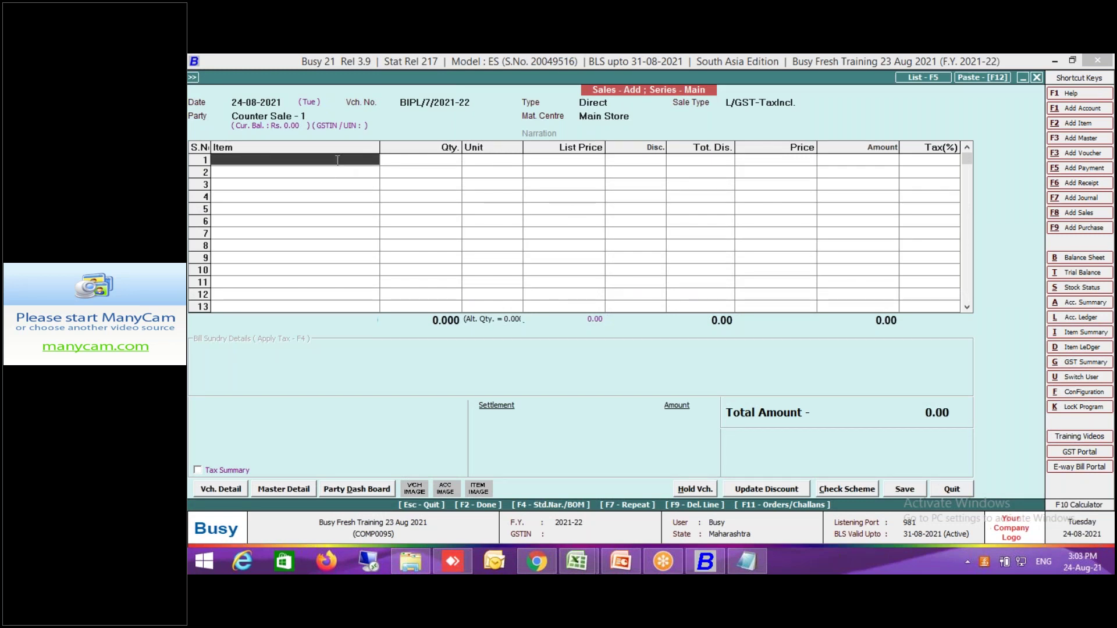
type("v")
key("BackSpace")
type("1006507.530")
key("Return")
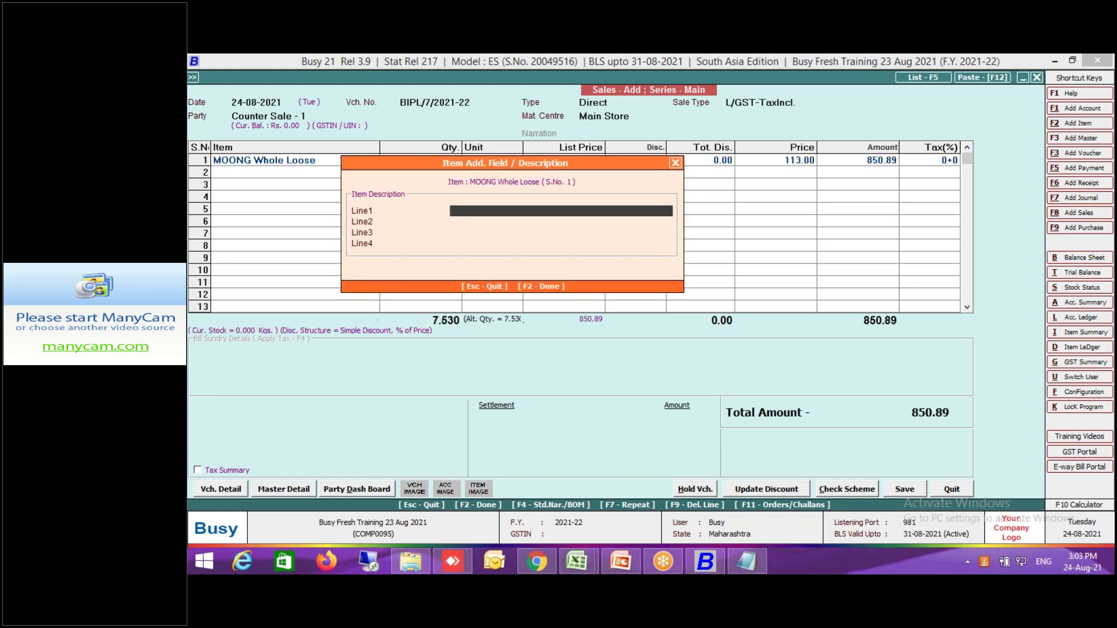
key("Return")
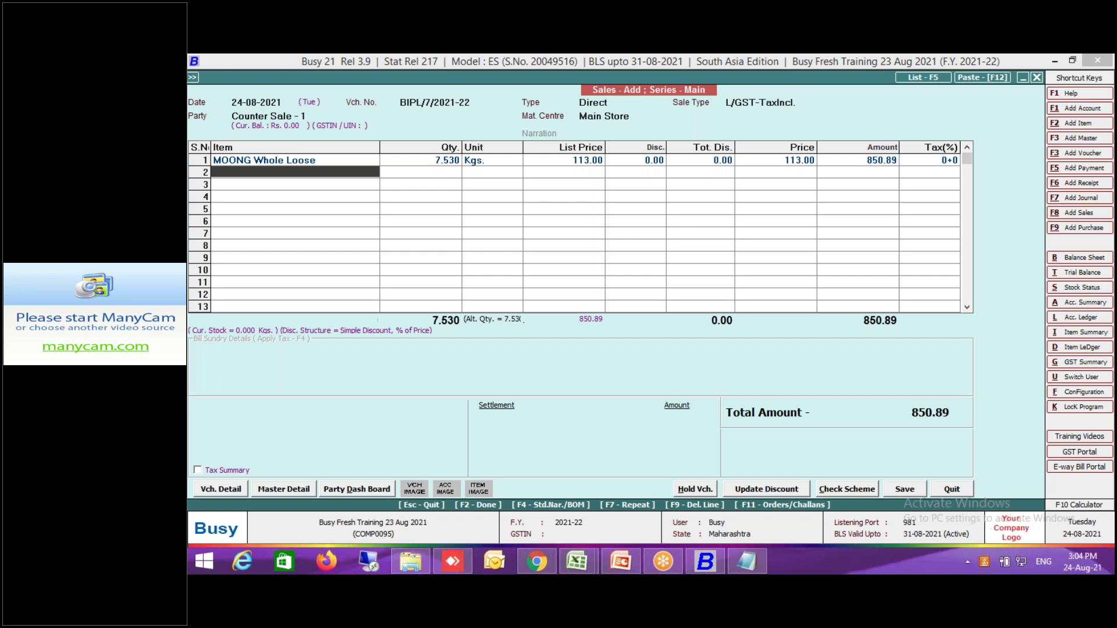
Add item 10065 (MOONG Whole Loose) as row 2 with 11.750 Kgs, worth 1,327.75.
type("10065")
type("11.750")
key("Return")
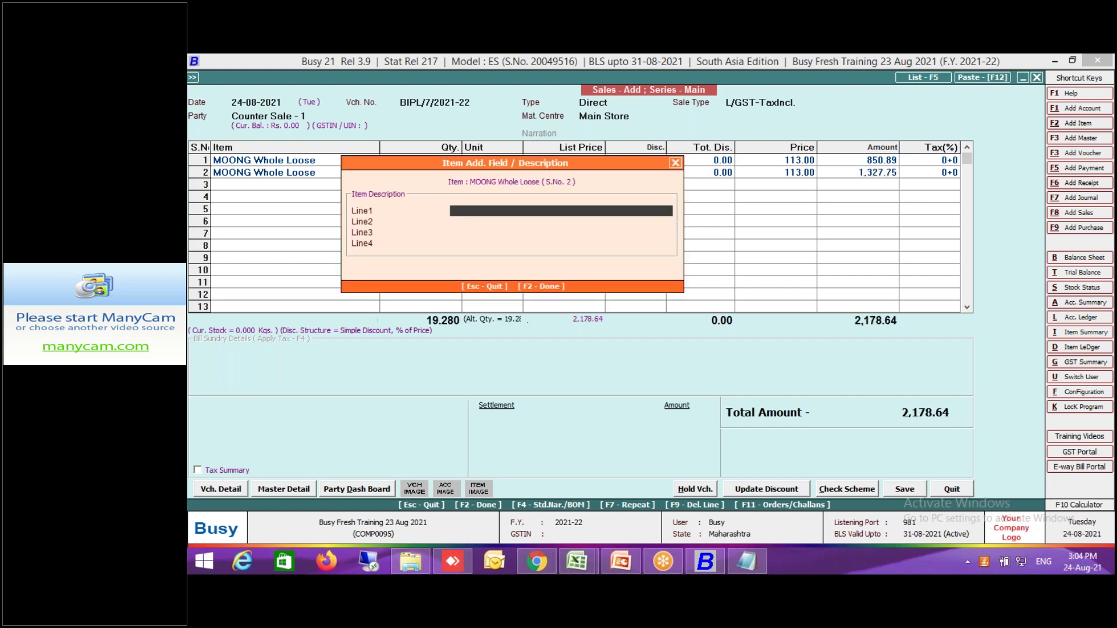
key("Return")
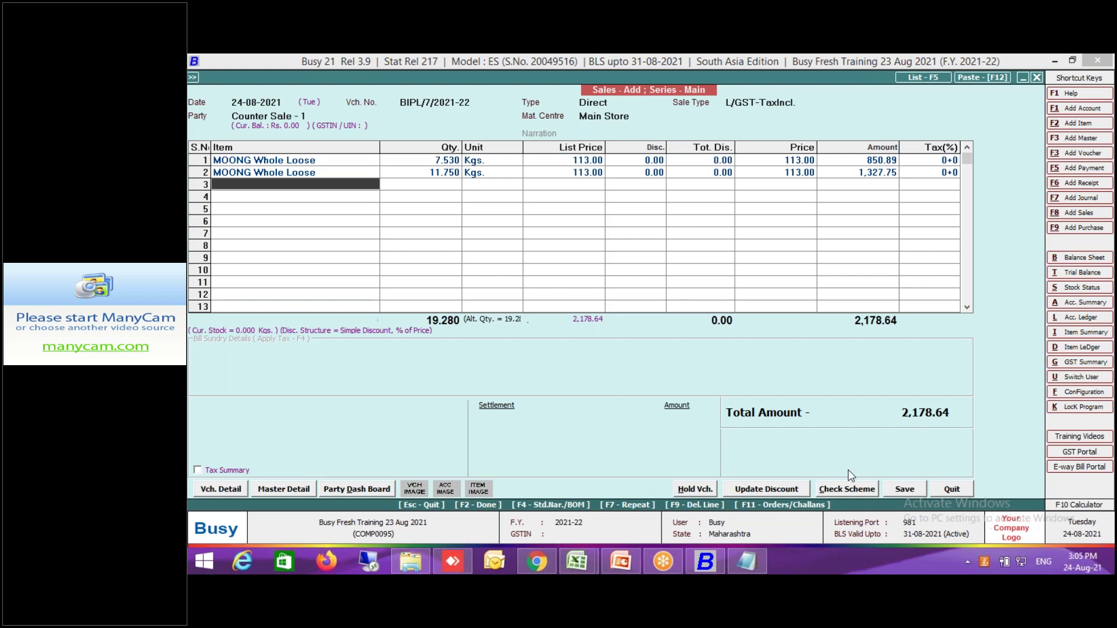
Save the counter sale with 2,179.00 settled in cash, allowing negative stock, without printing.
left_click(923, 490)
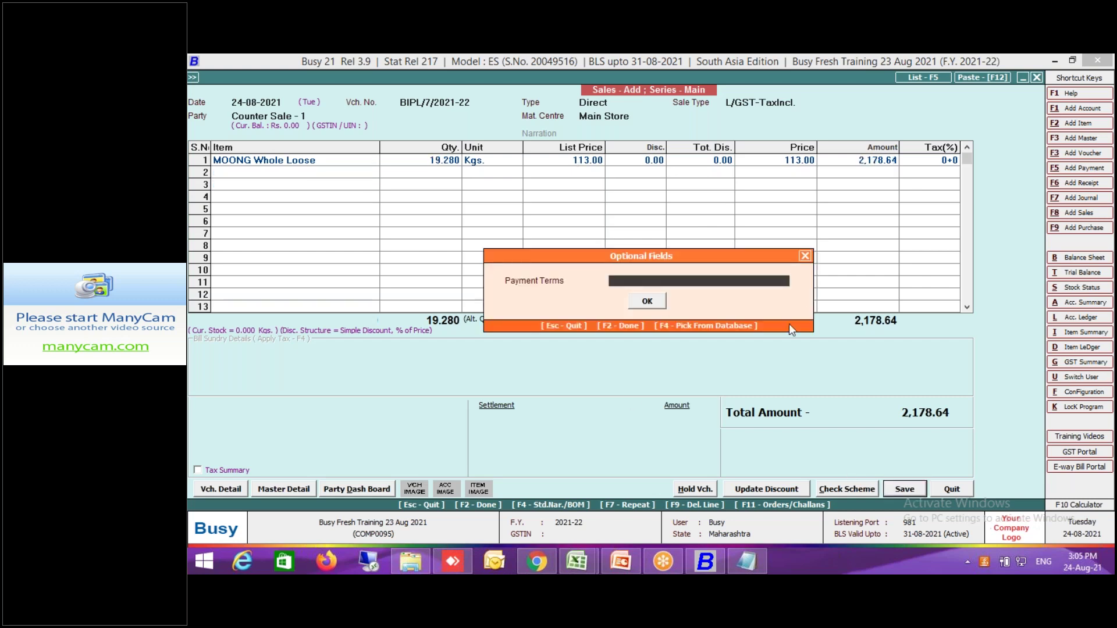
left_click(647, 301)
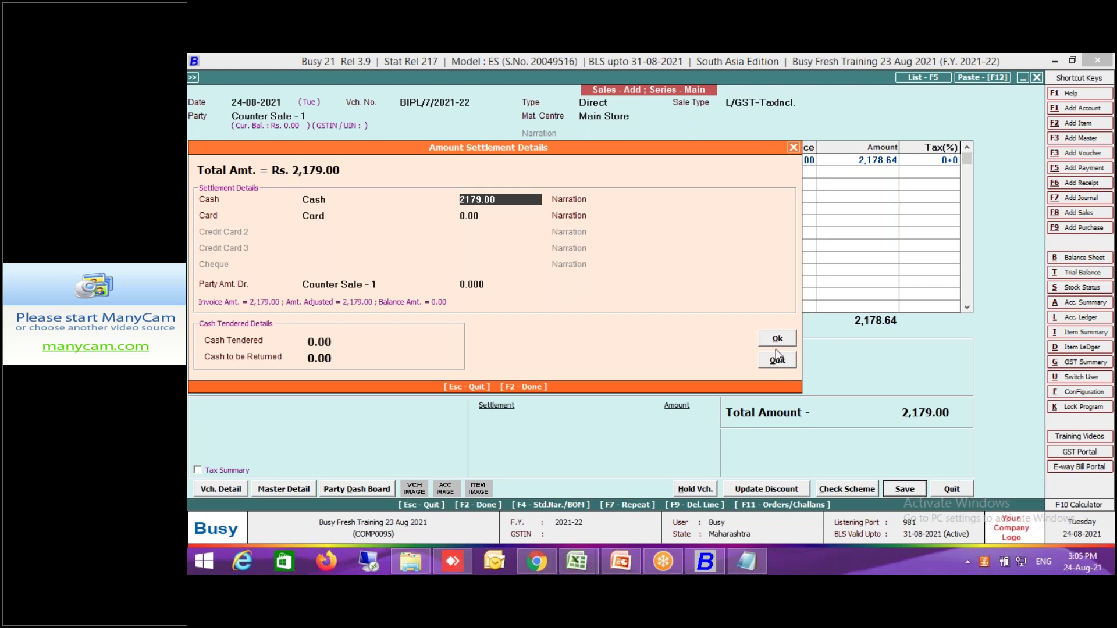
left_click(778, 340)
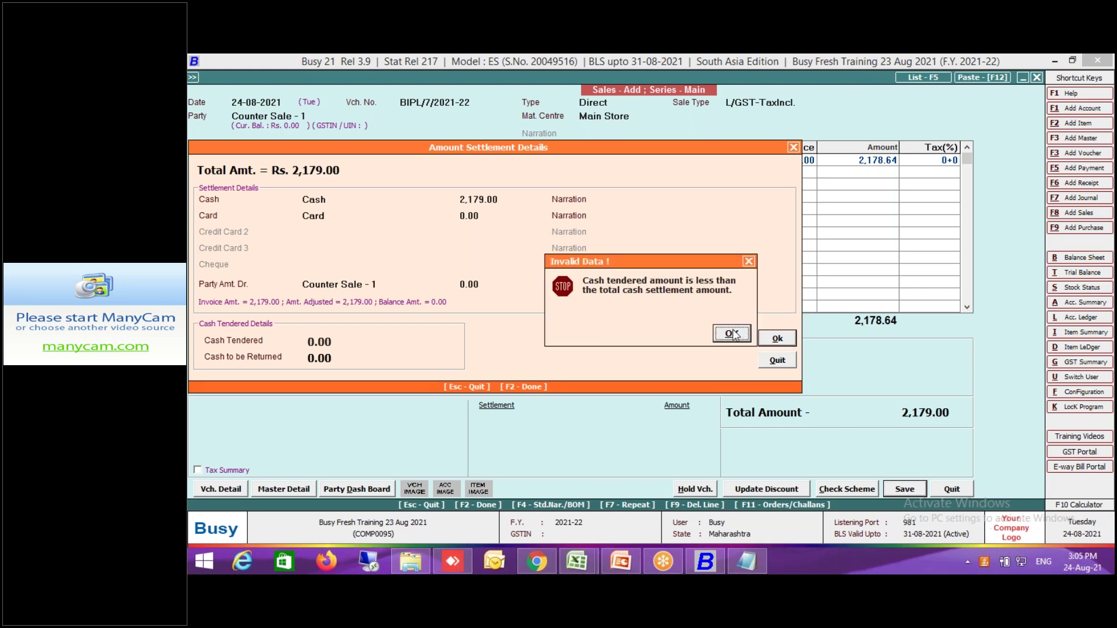
left_click(732, 334)
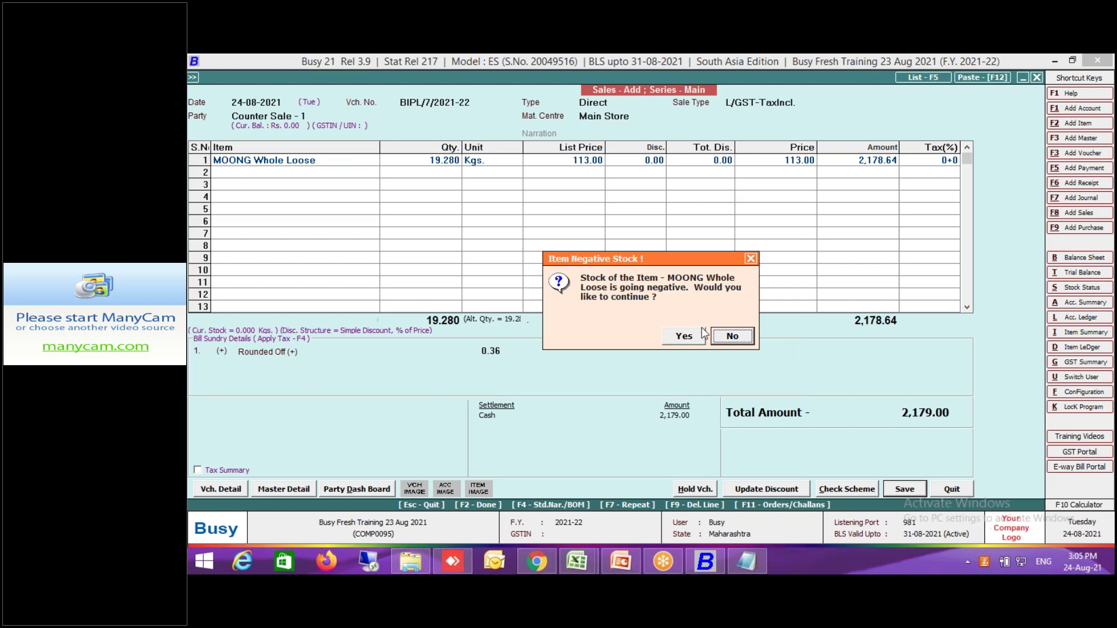
left_click(686, 337)
left_click(656, 383)
left_click(669, 489)
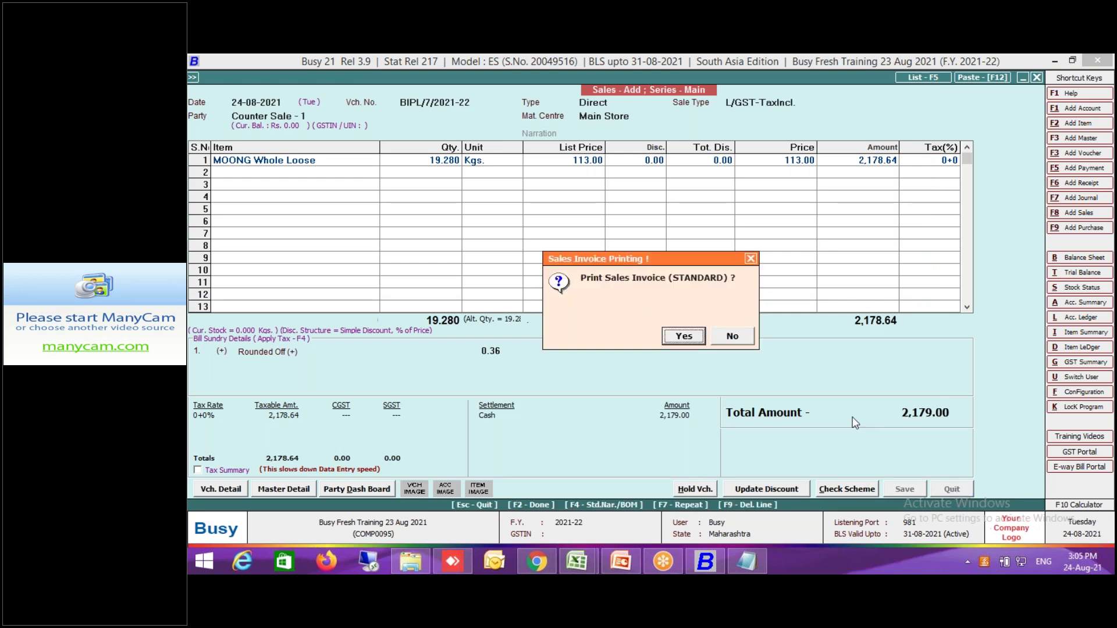
key("Escape")
key("Escape")
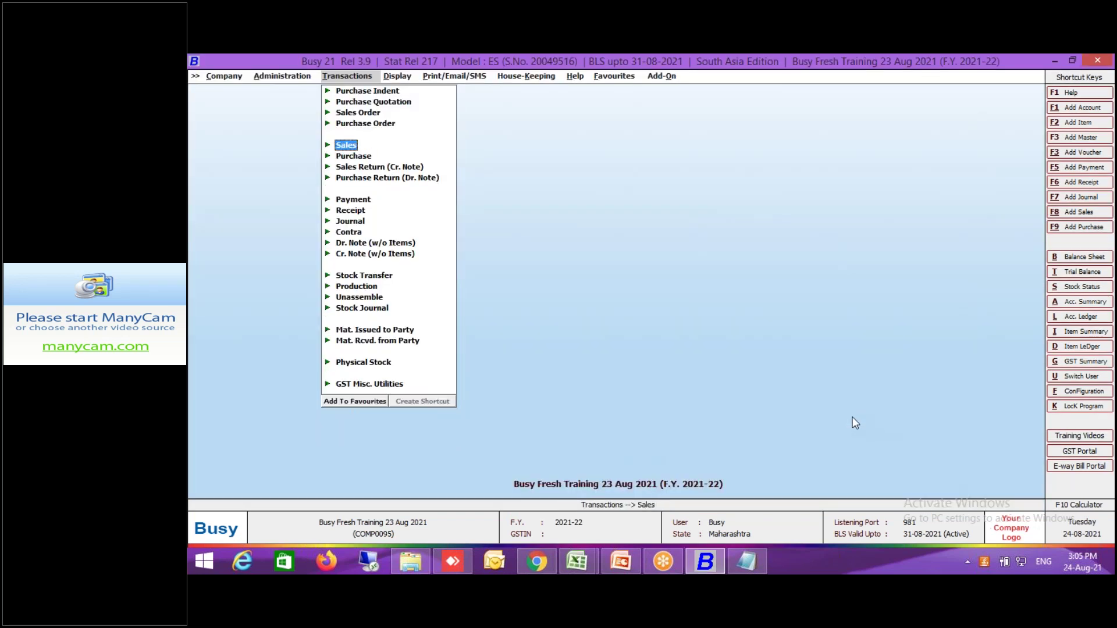
key("Escape")
Turn on Parameterized Details in the Inventory features and options.
key("Left")
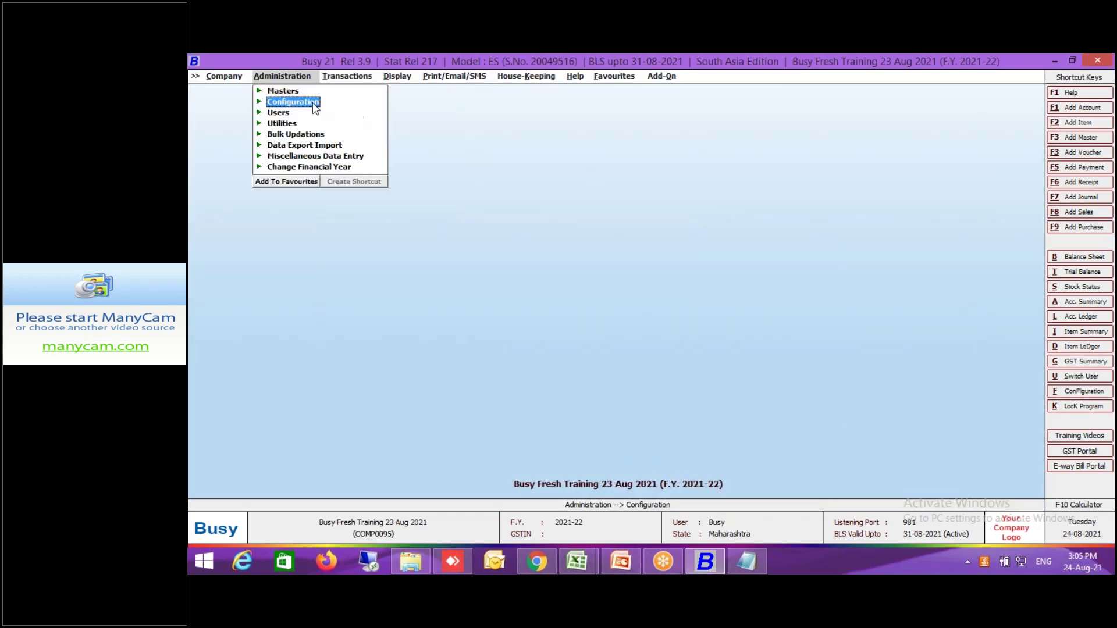
left_click(314, 105)
double_click(328, 102)
left_click(283, 238)
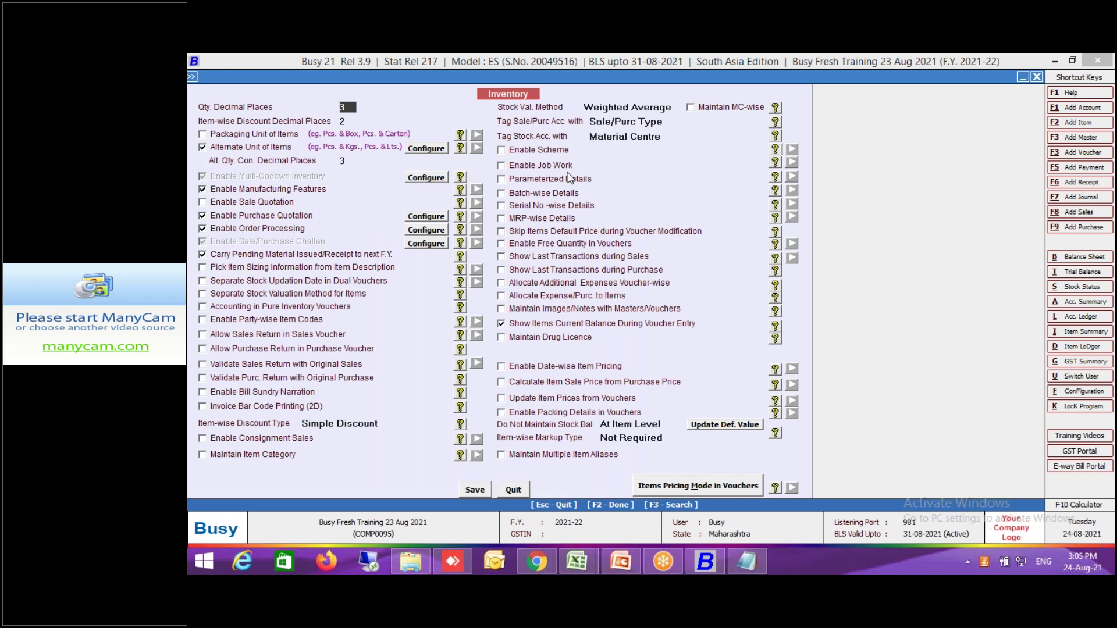
left_click(546, 181)
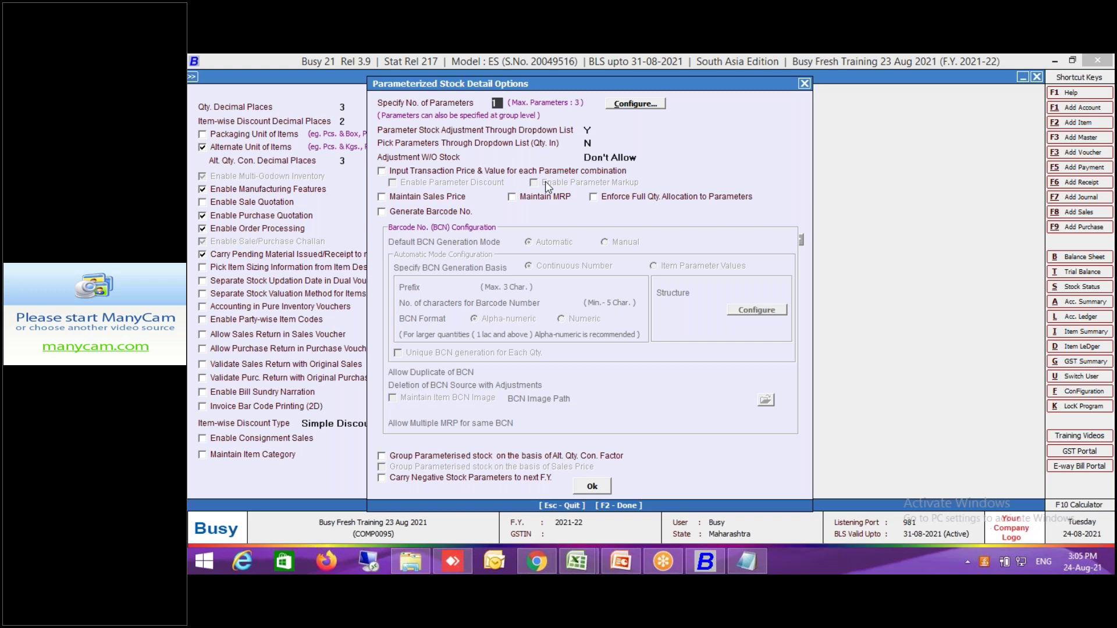
Define two stock parameters named Color and Size.
type("2")
key("Return")
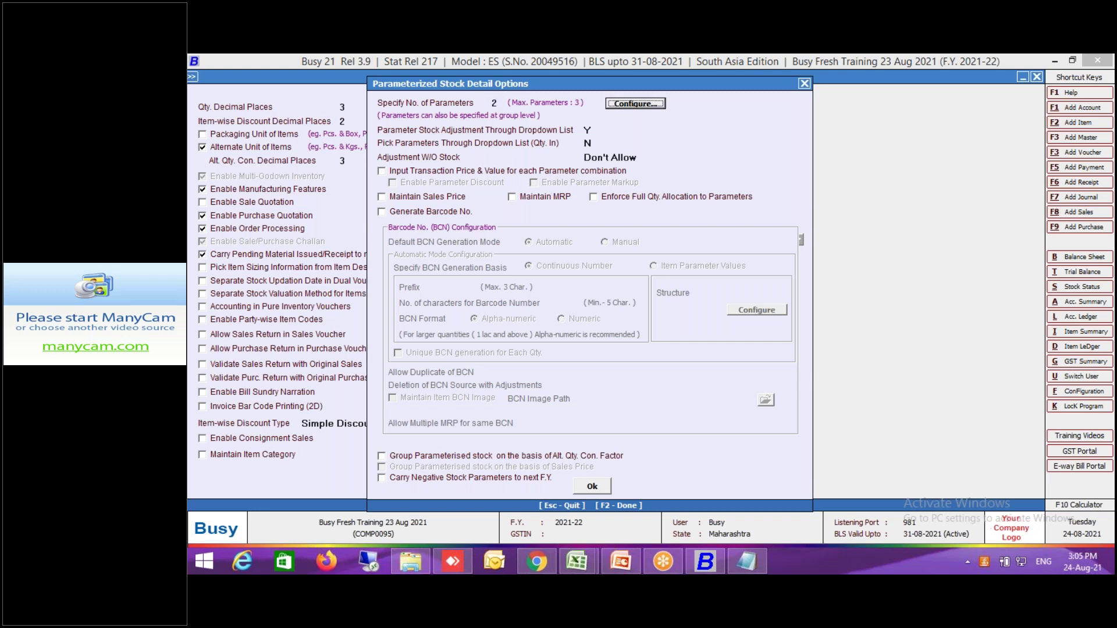
key("Return")
type("Color")
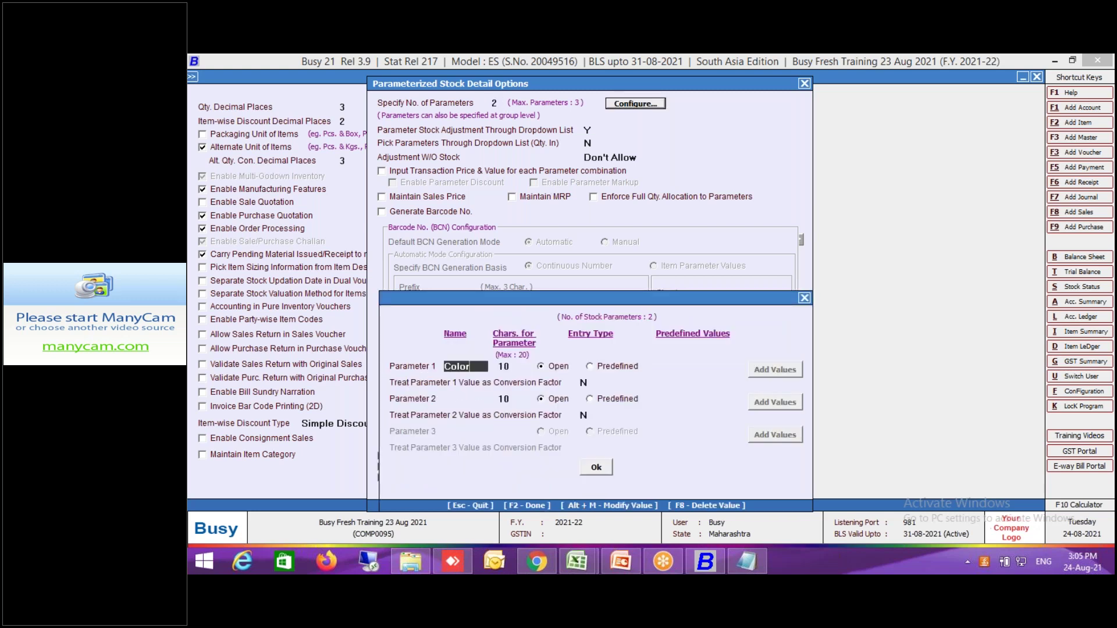
key("Return")
key("Return")
key("Return")
key("Return")
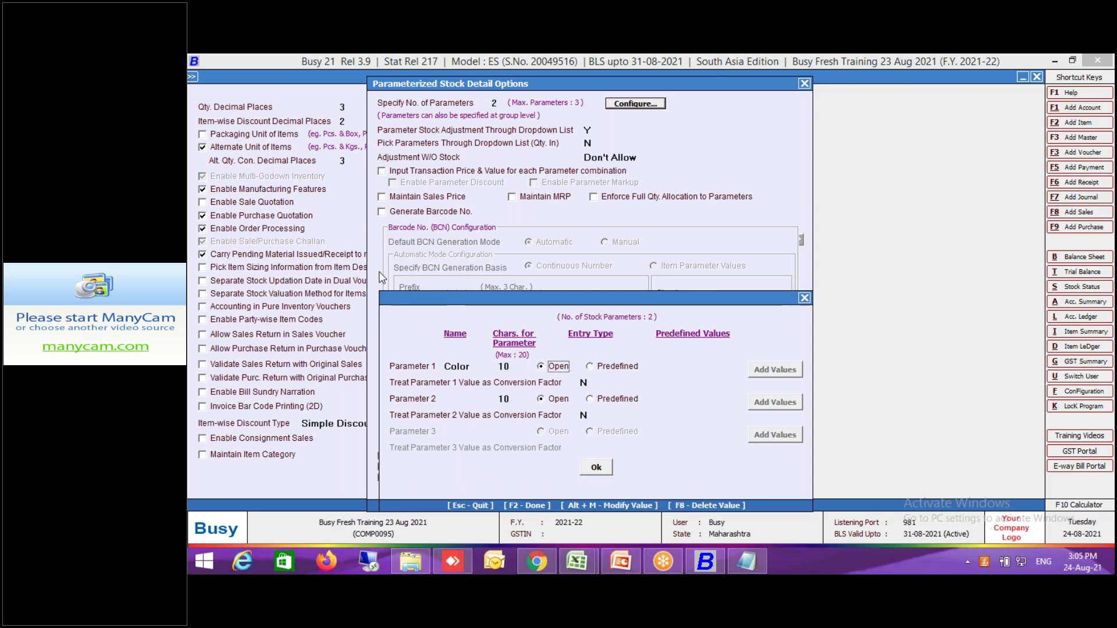
type("Size")
key("Return")
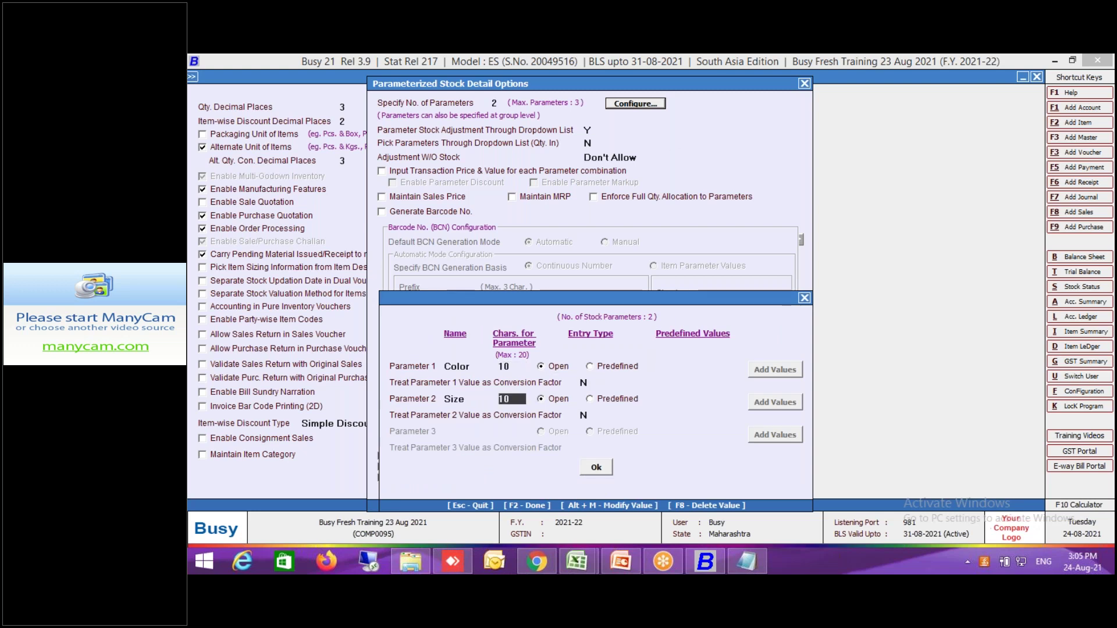
left_click(594, 467)
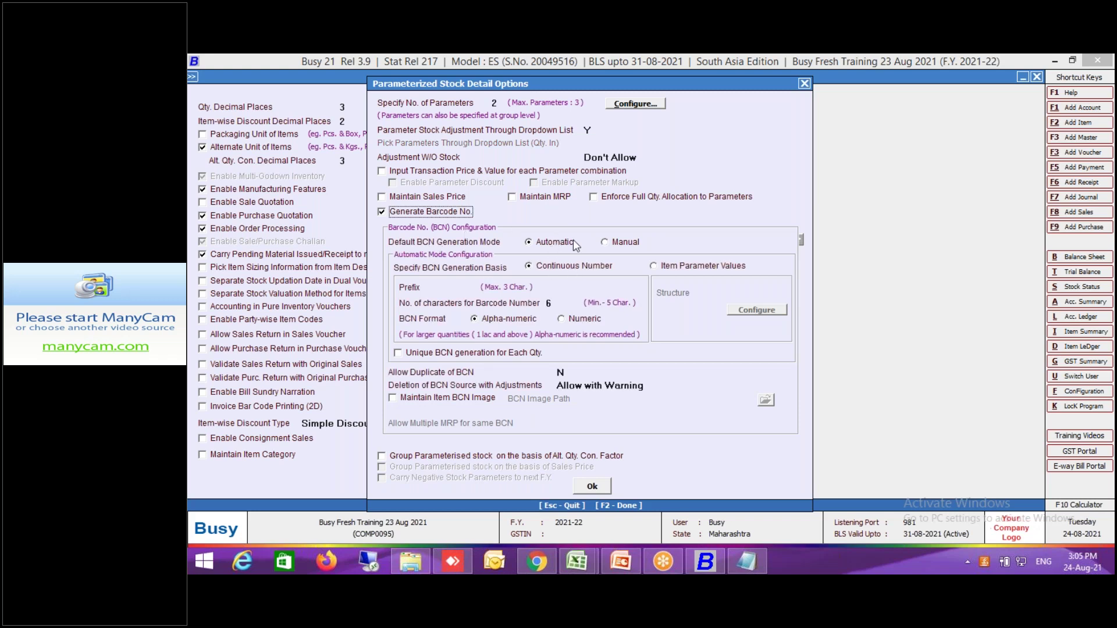
Generate numeric barcode numbers of length 7, leaving the per-parameter price options off.
left_click(562, 320)
left_click(487, 319)
left_click(572, 323)
key("shift+Tab")
type("7")
key("Return")
left_click(417, 175)
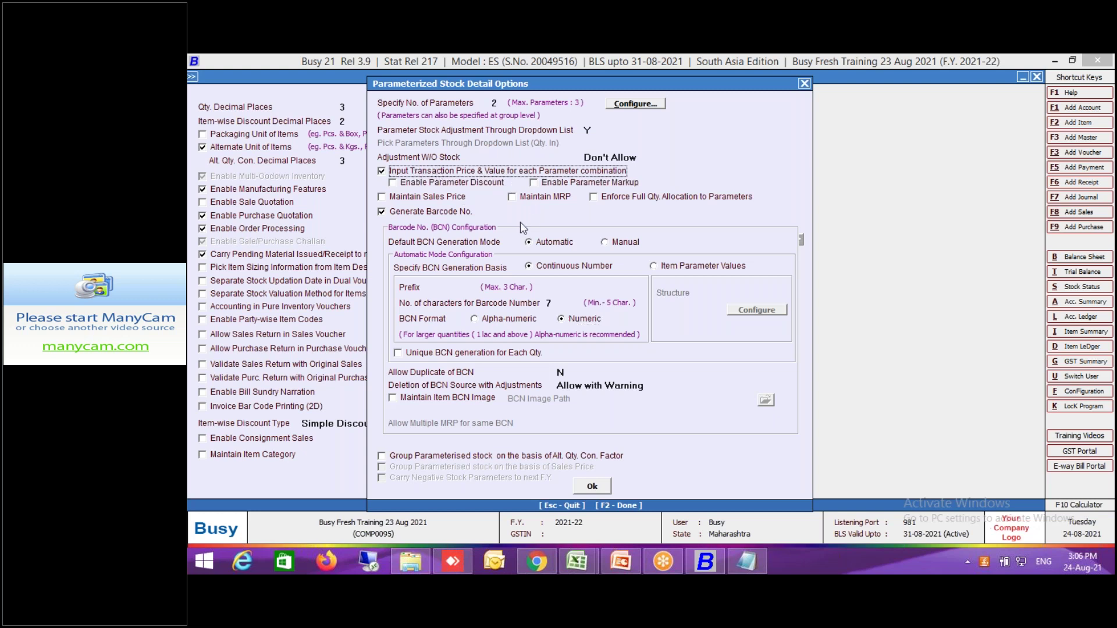
left_click(456, 201)
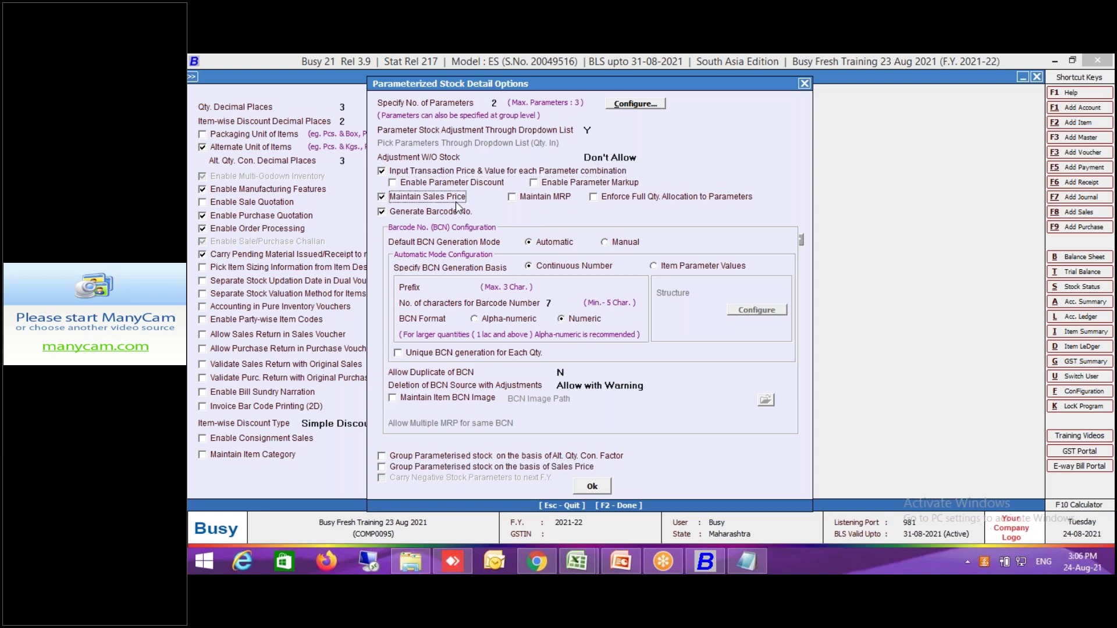
left_click(452, 201)
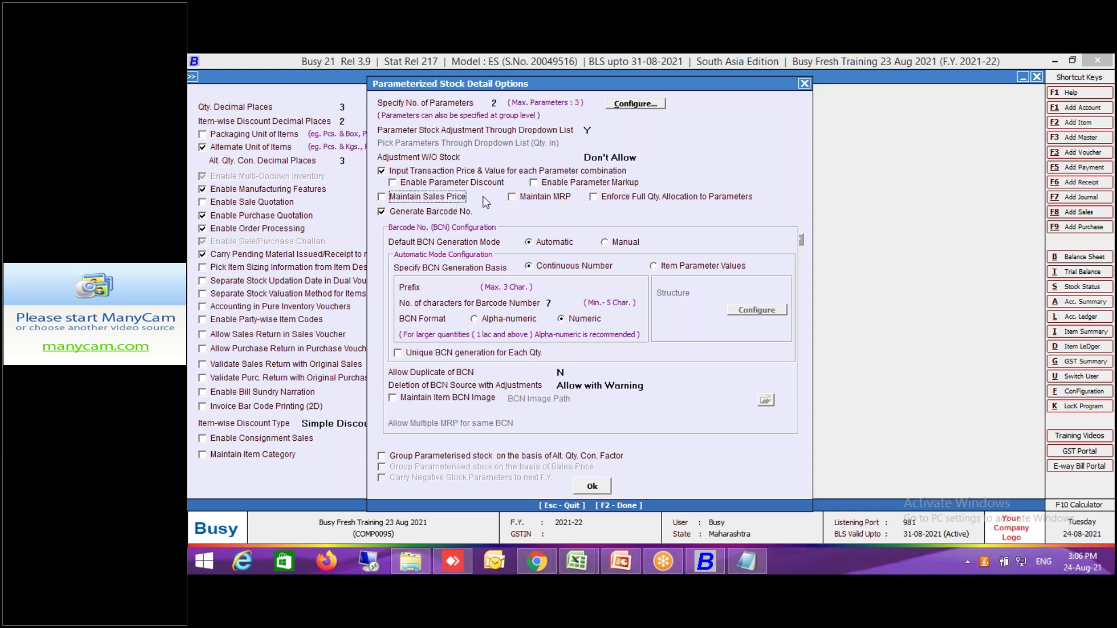
left_click(479, 169)
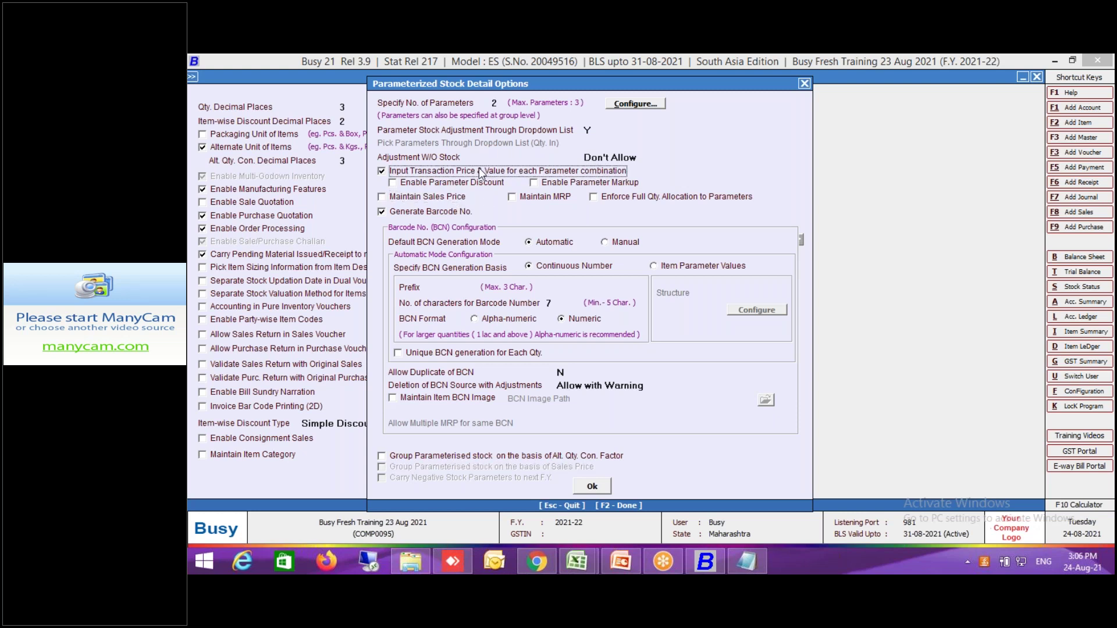
Save the inventory configuration and exit Features/Options.
left_click(597, 488)
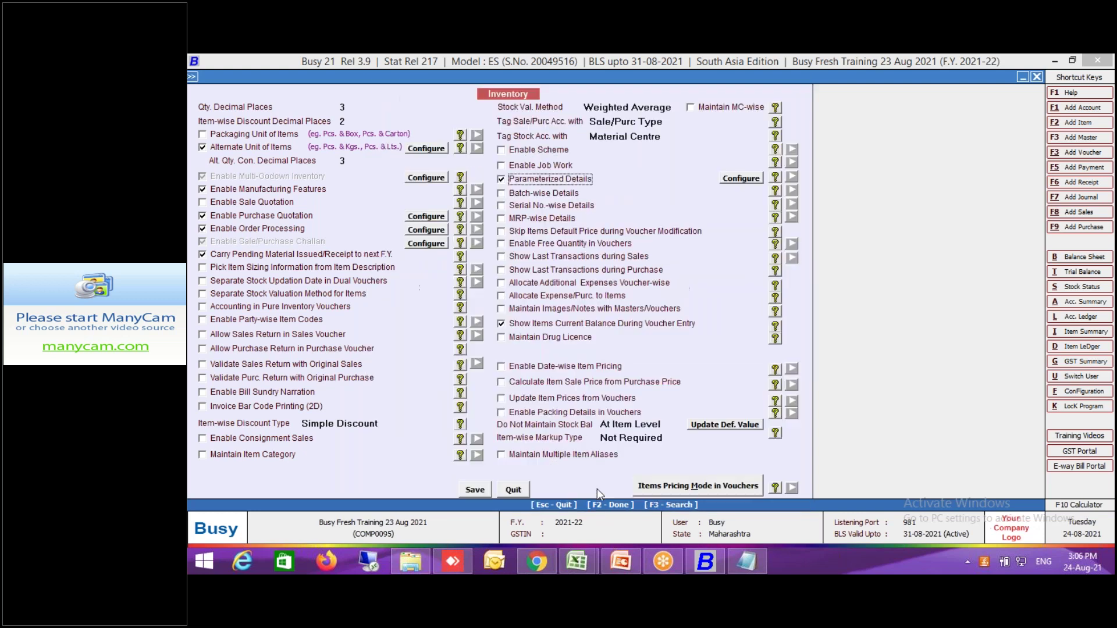
left_click(476, 491)
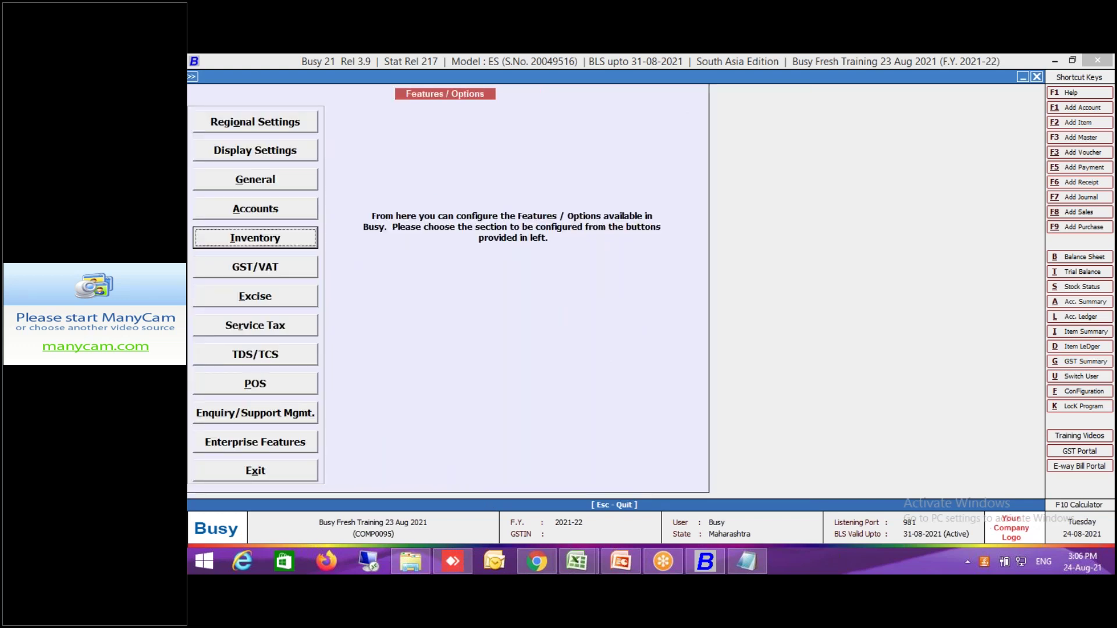
key("Escape")
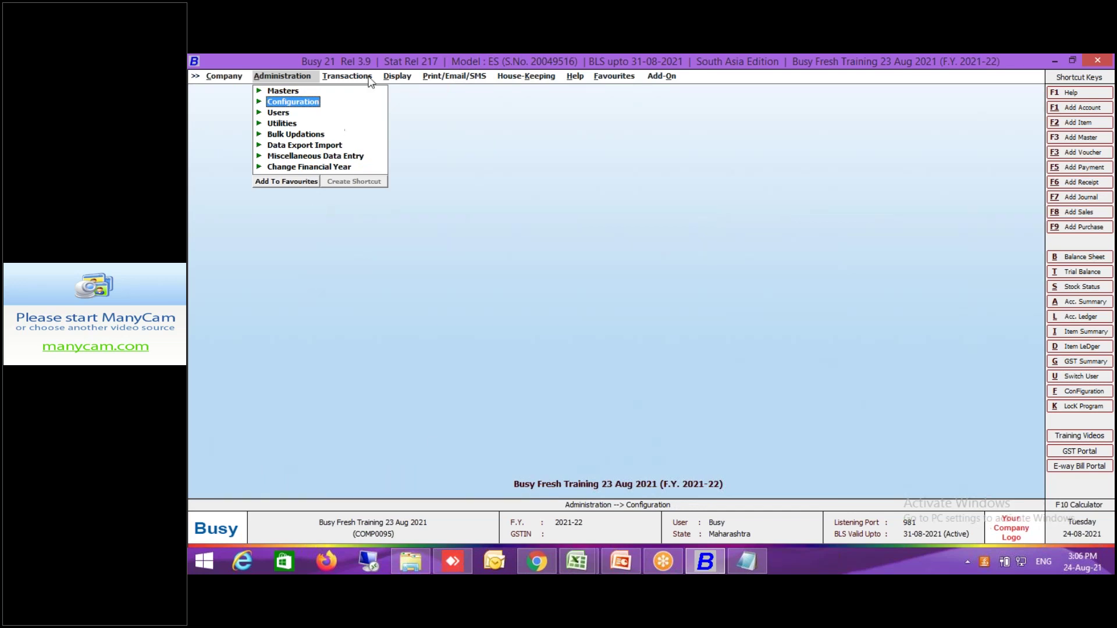
Go to Transactions > Purchase and choose Add.
left_click(365, 77)
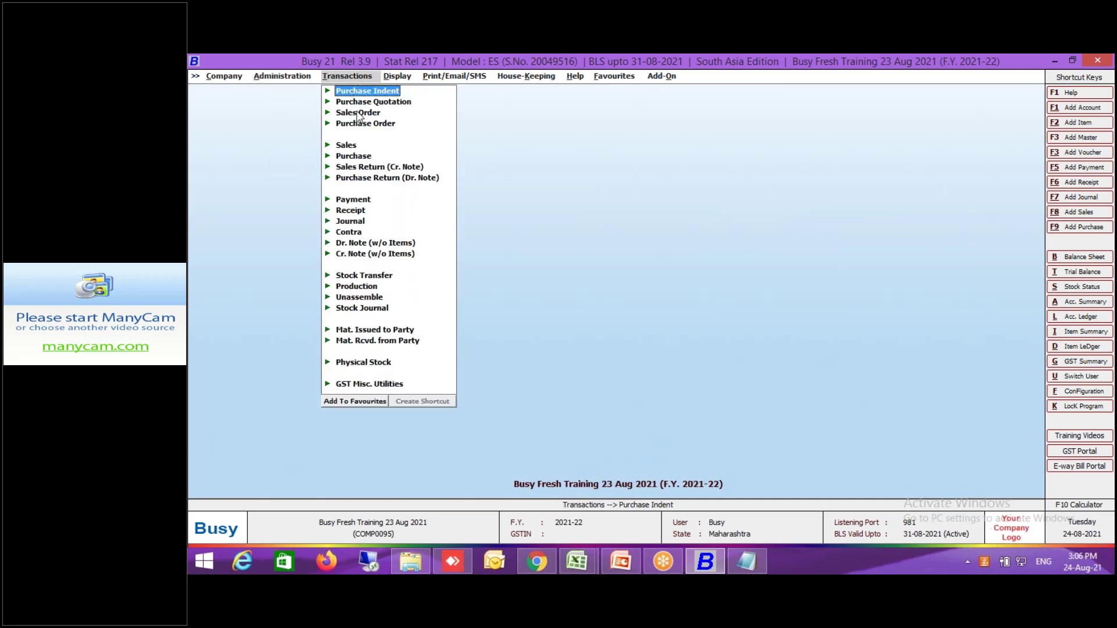
left_click(362, 160)
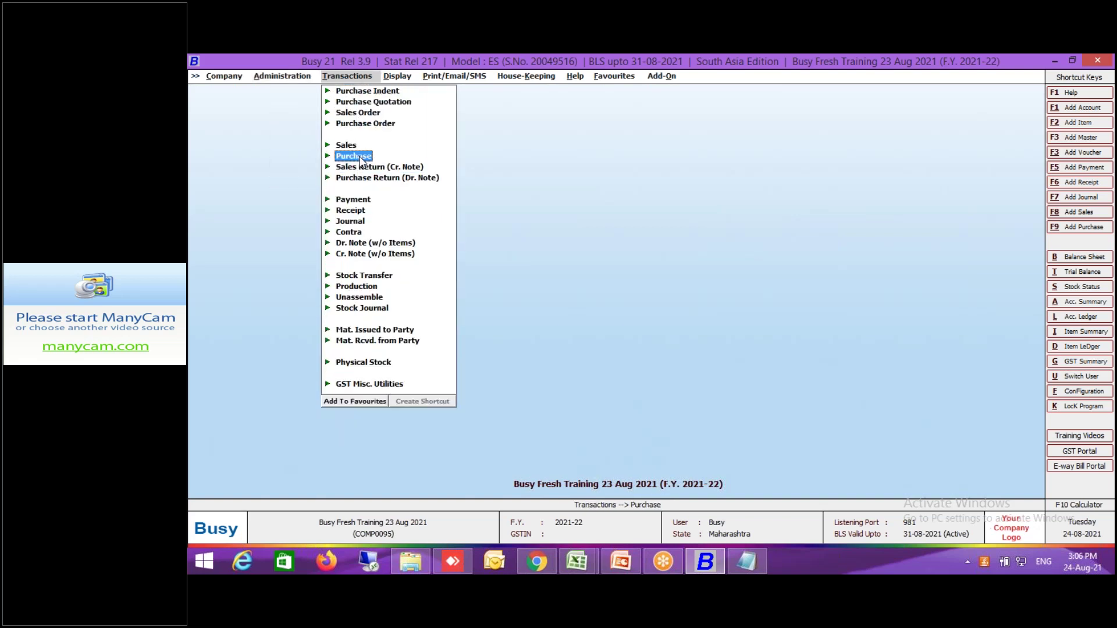
left_click(360, 157)
left_click(369, 167)
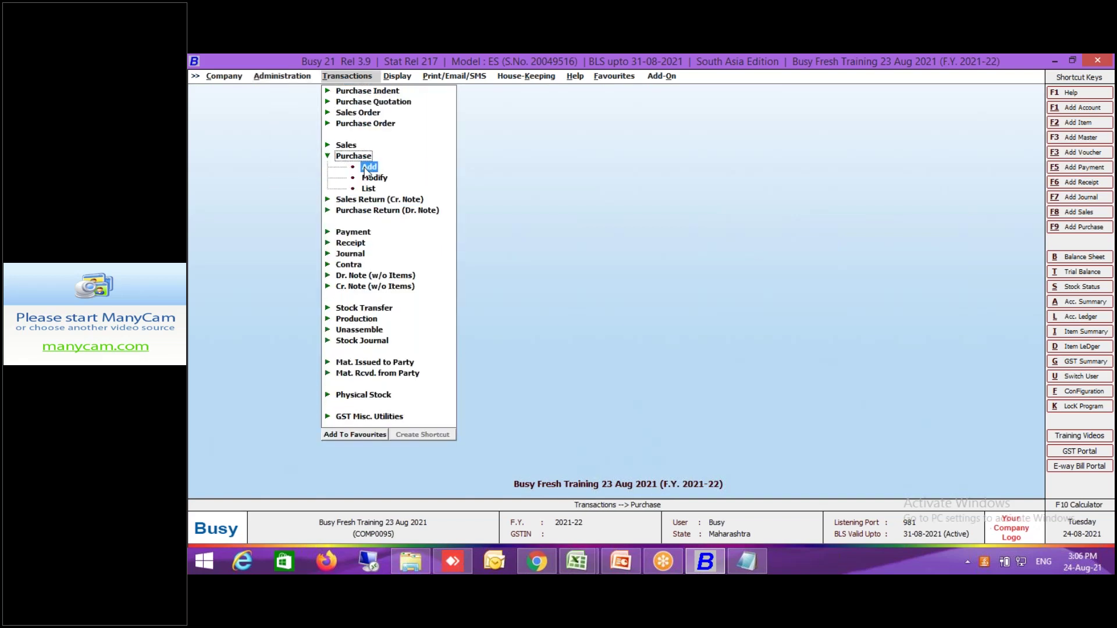
Start a new purchase voucher in Main series, dated 06-08-2021, type L/GST-ItemWise.
key("Return")
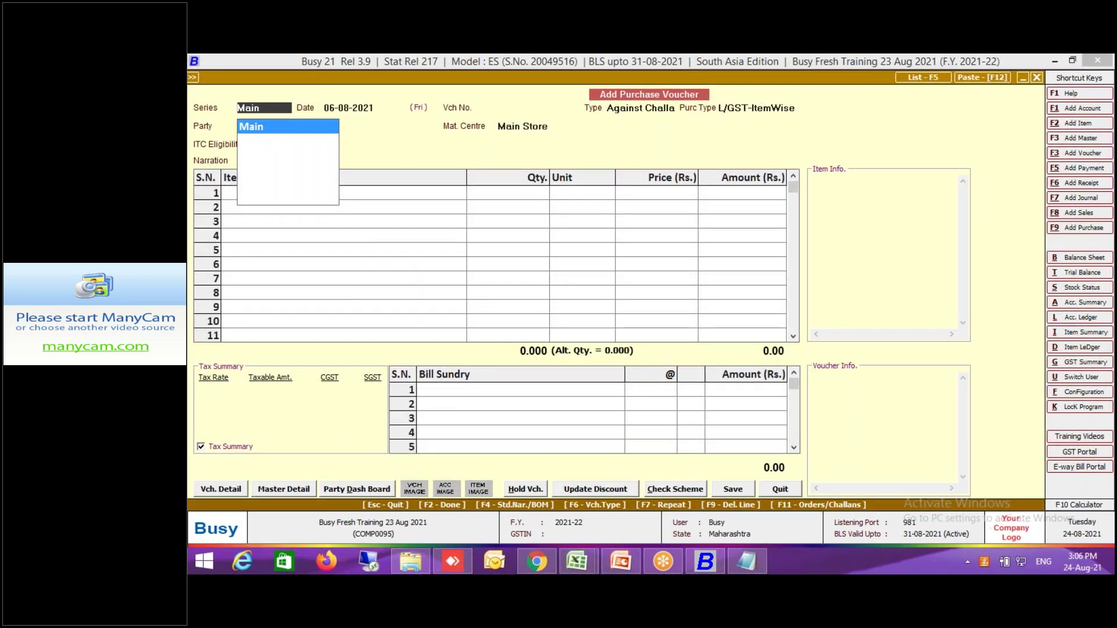
key("Return")
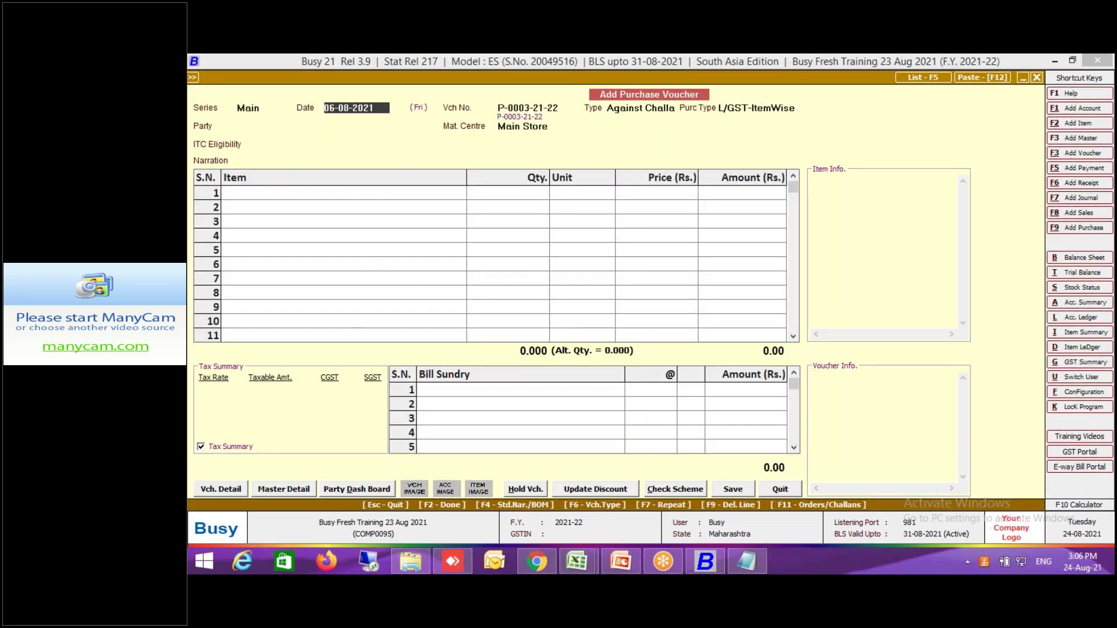
key("Return")
key("Up")
key("Return")
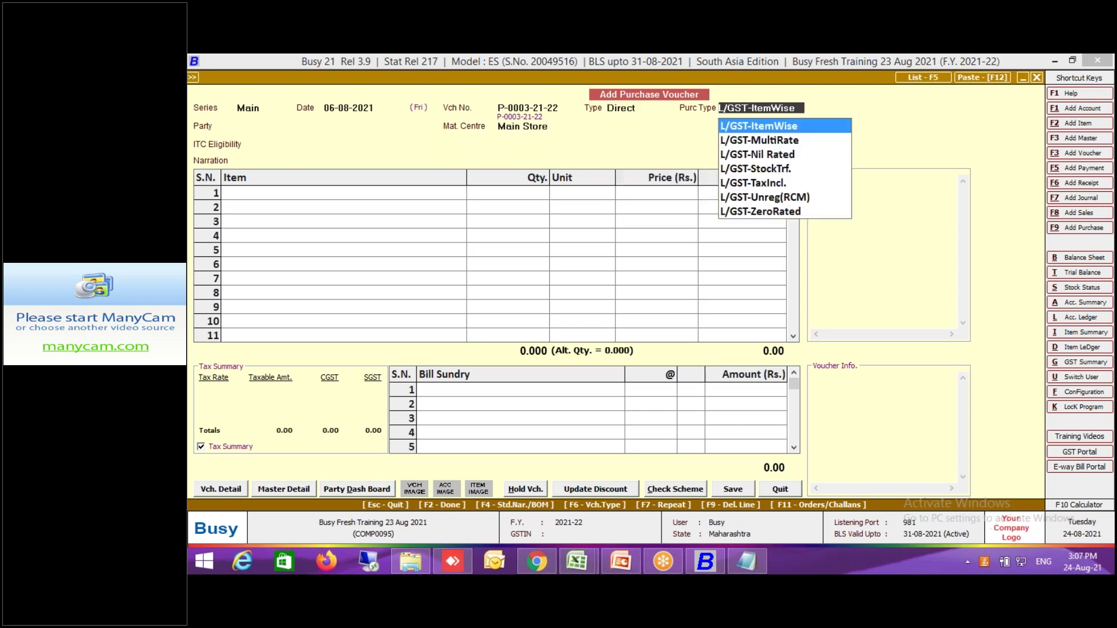
key("Return")
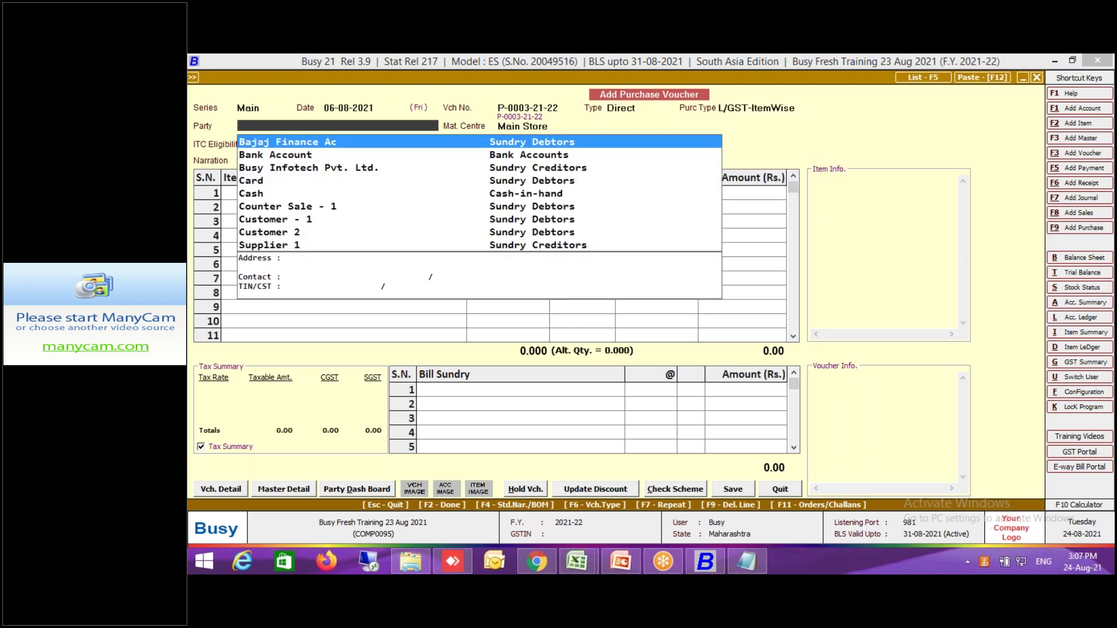
Set party Supplier 1 with Input Goods/Services ITC and start a new item master.
type("sup")
key("Return")
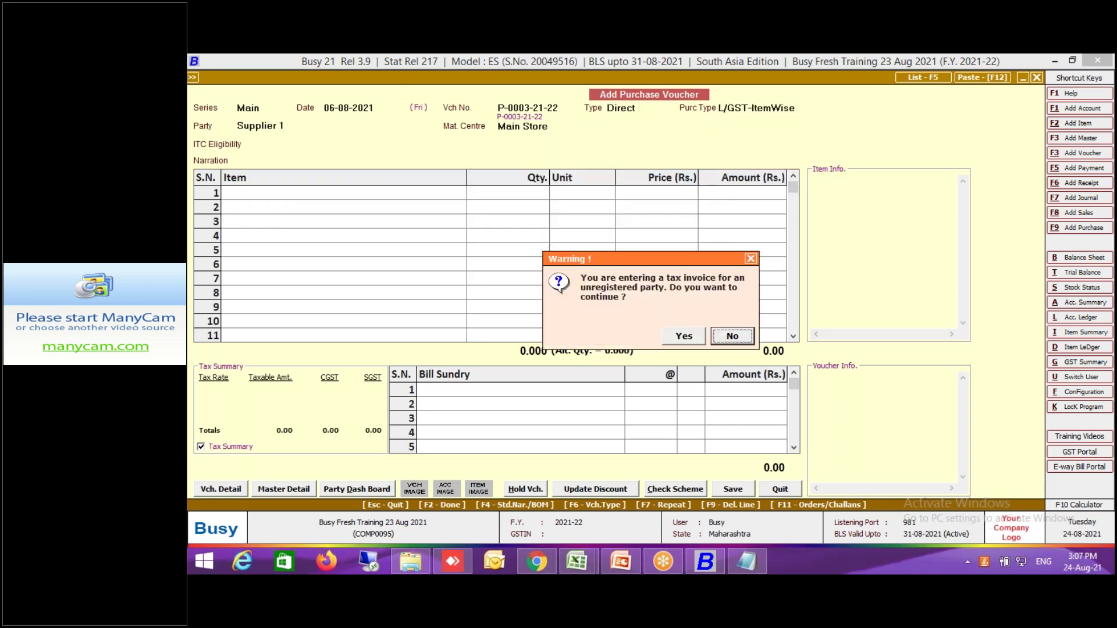
left_click(689, 341)
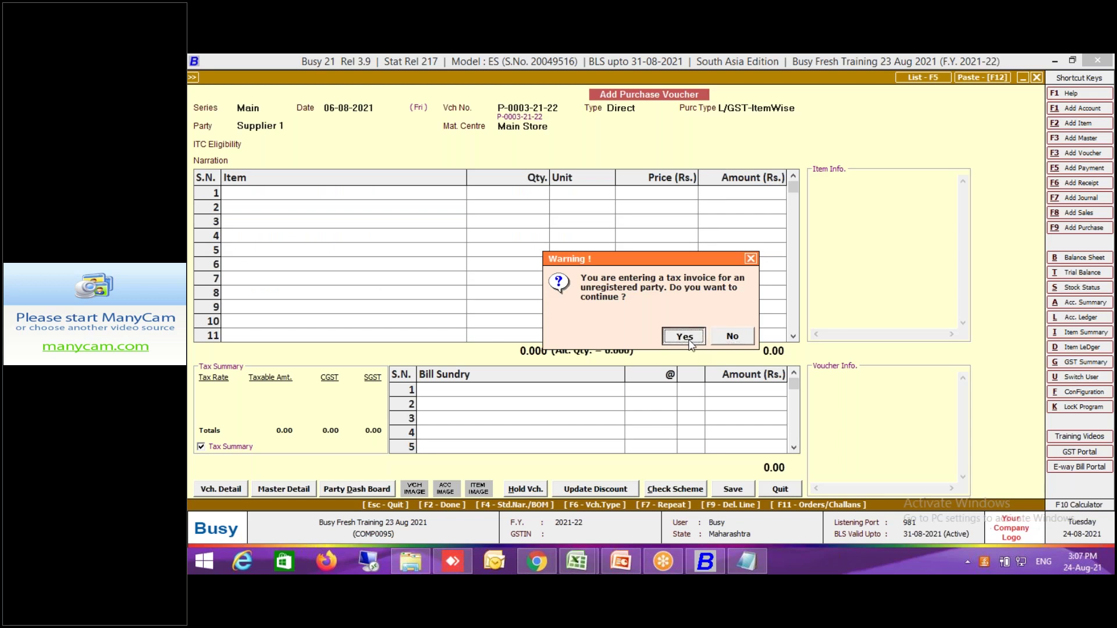
key("Return")
key("Return")
key("Return")
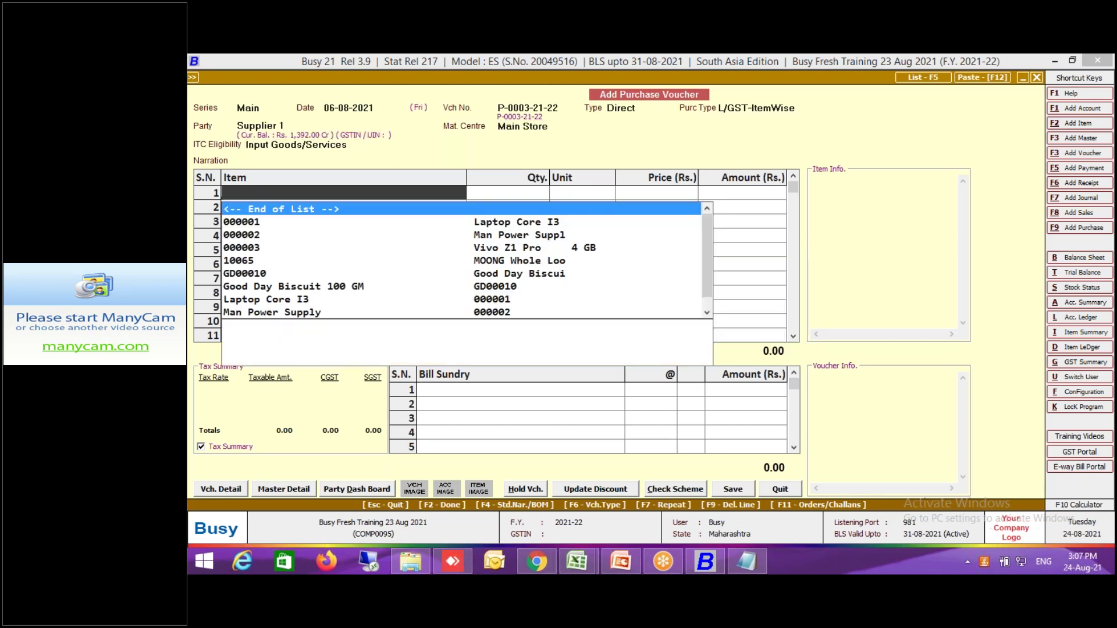
key("alt+F2")
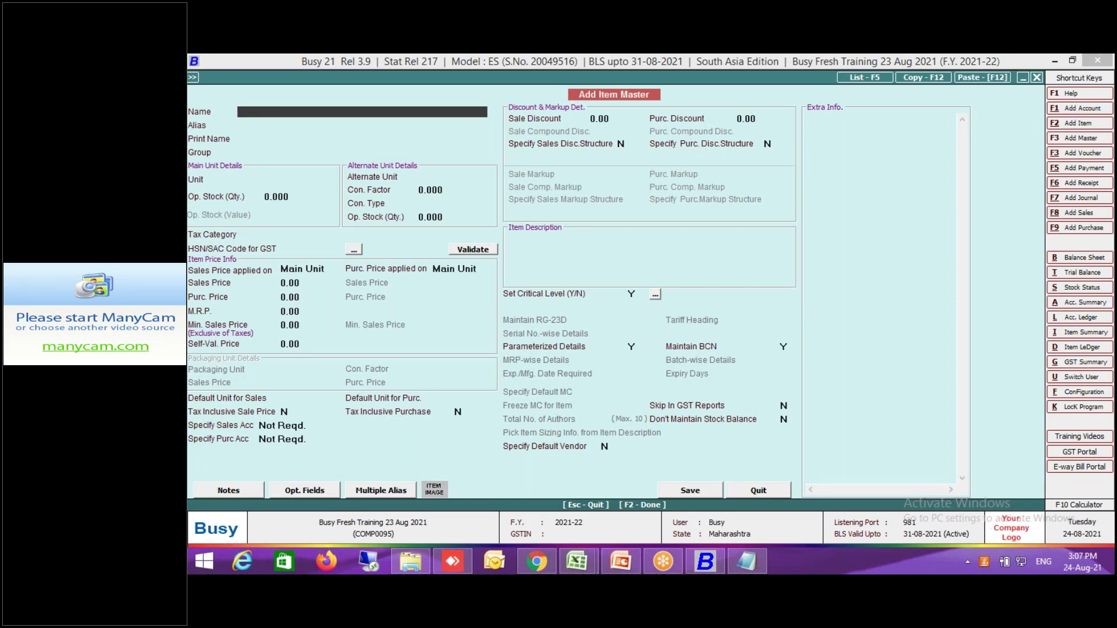
Name the new item 'Shirt 101' and return to its Group field.
type("Shirt 101")
key("Return")
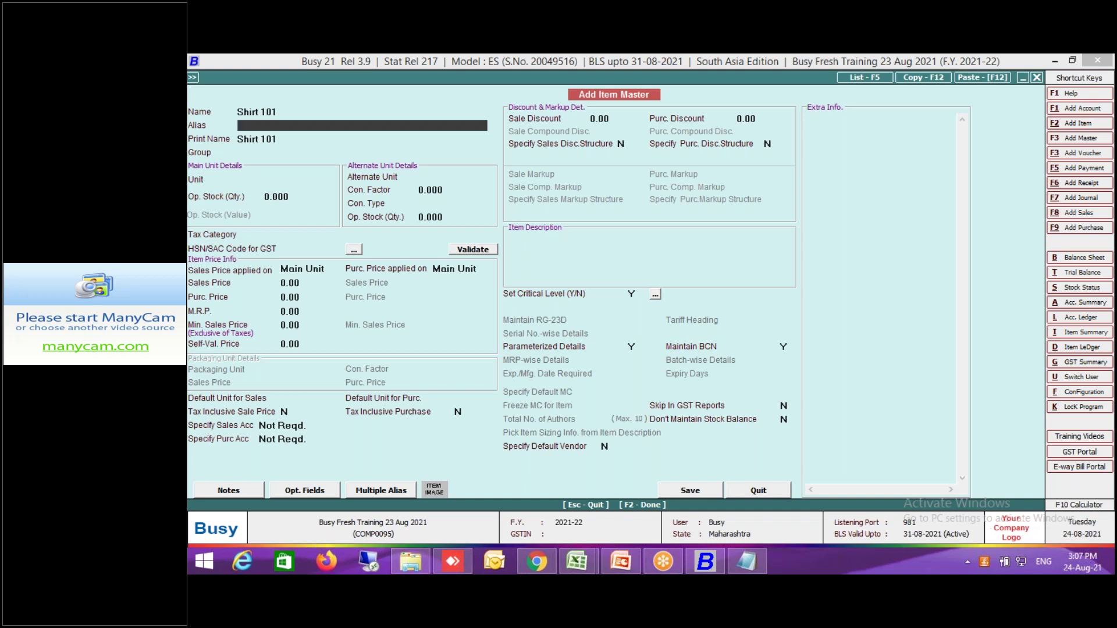
key("Return")
key("Return")
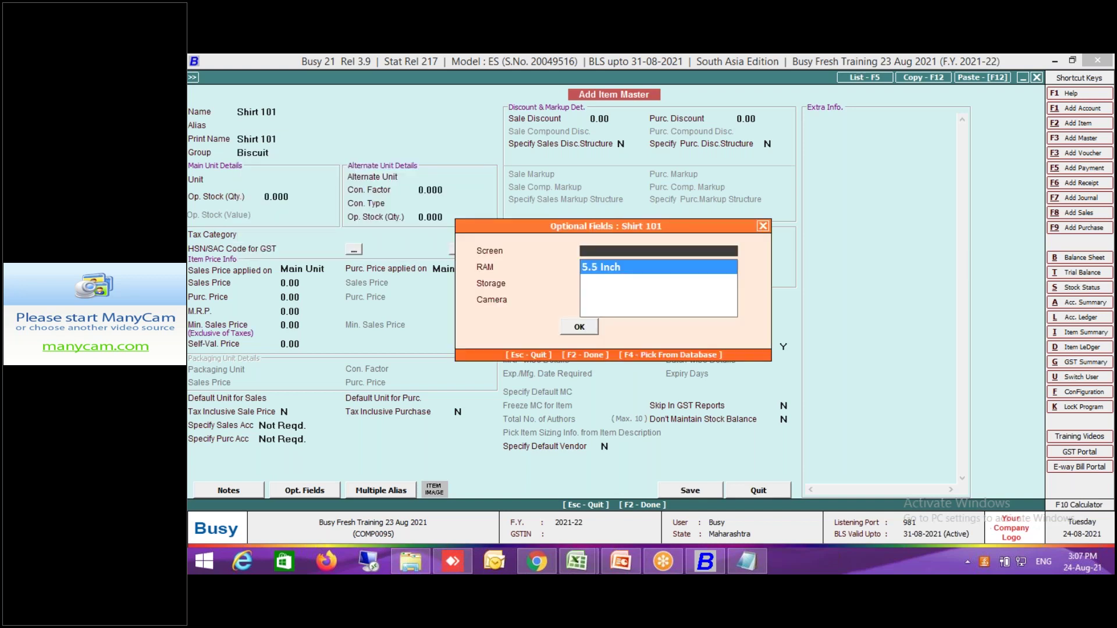
key("Return")
key("Return")
key("Up")
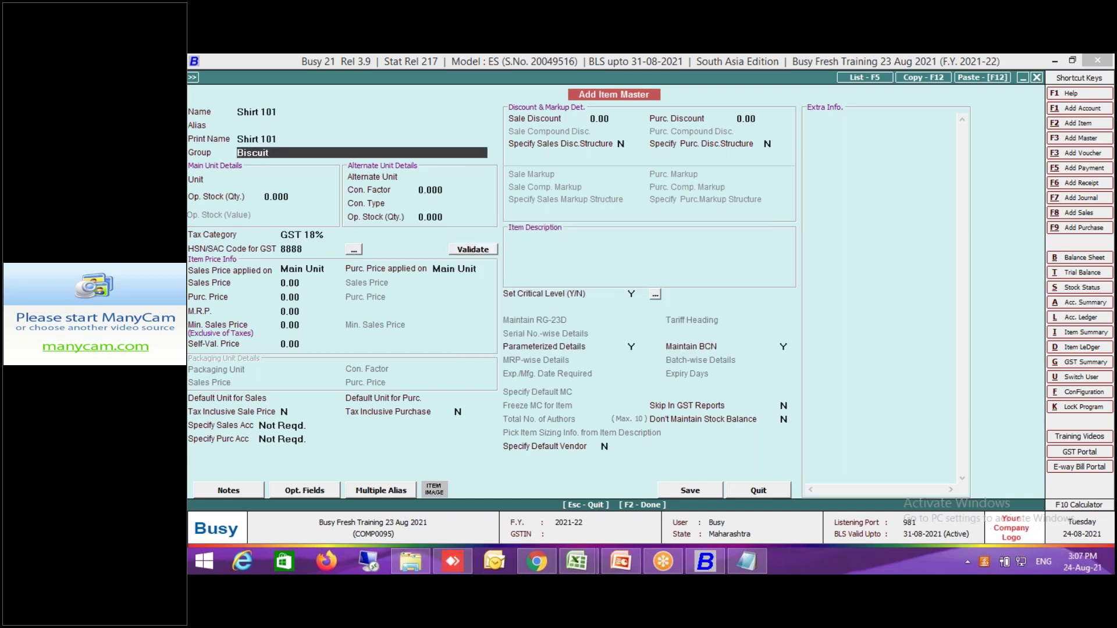
Create primary group Shirt with its own config: one predefined parameter, Size.
key("F3")
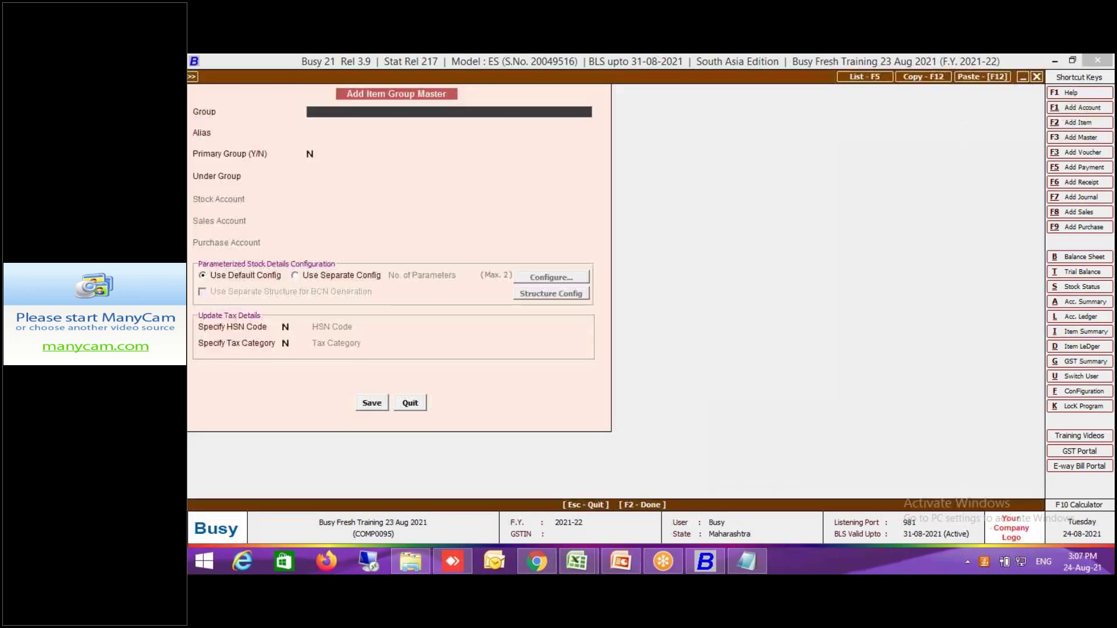
type("Shirt")
key("Return")
key("Return")
type("Y")
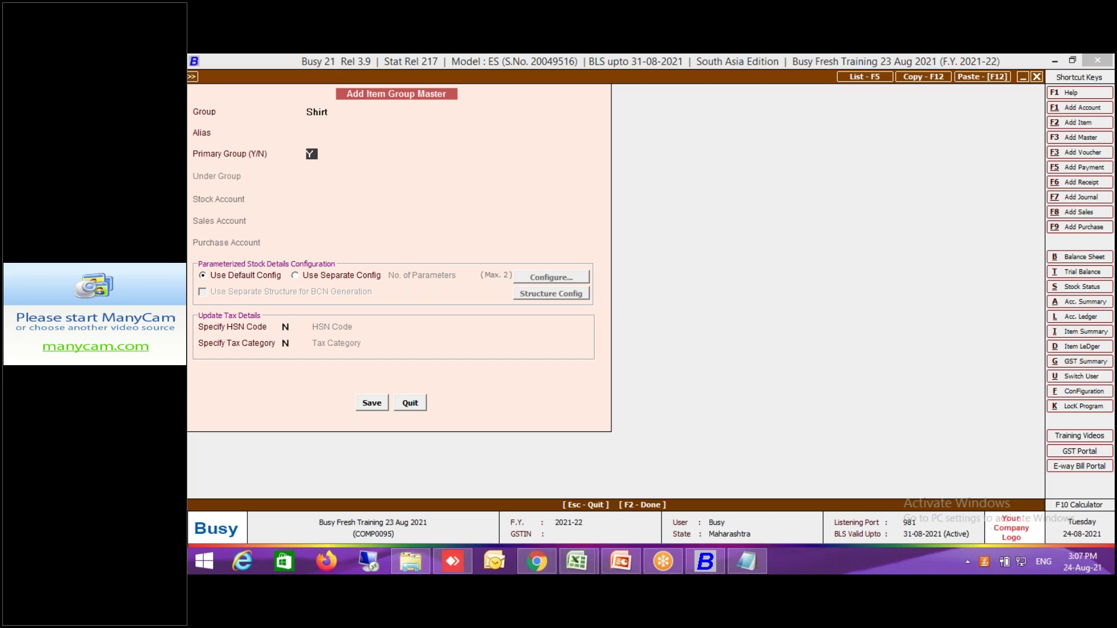
left_click(375, 280)
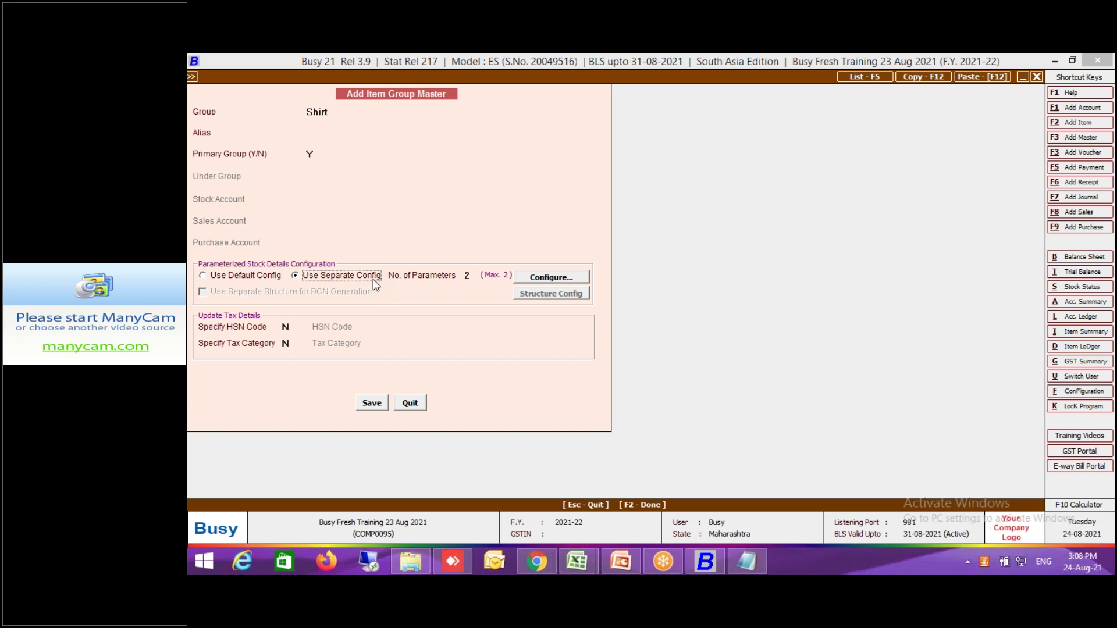
left_click(466, 276)
type("1")
left_click(541, 279)
type("Size")
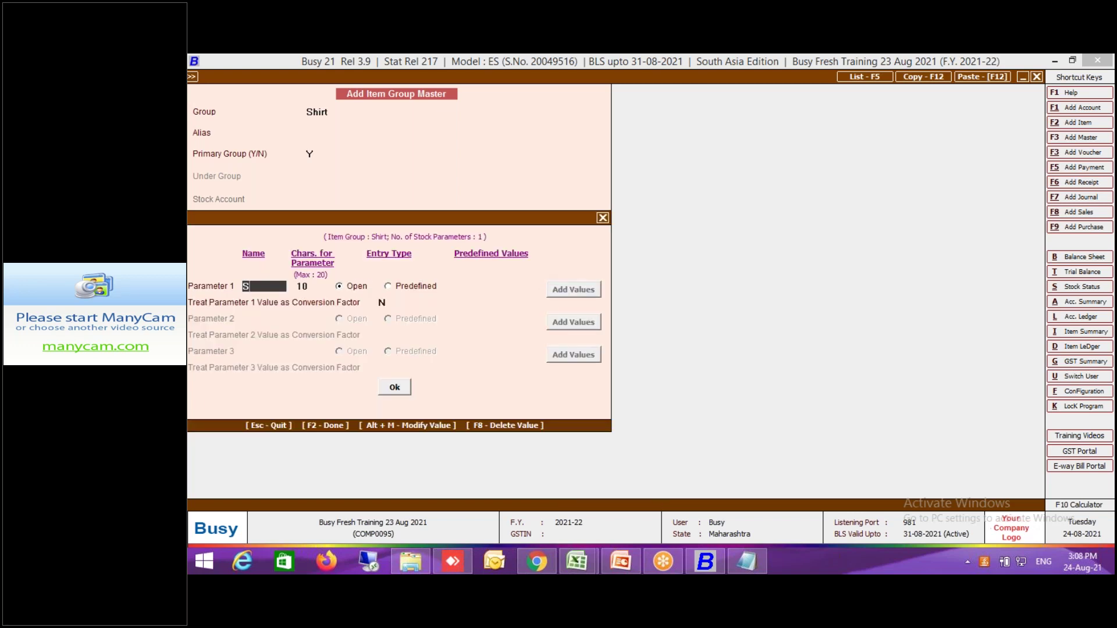
key("Return")
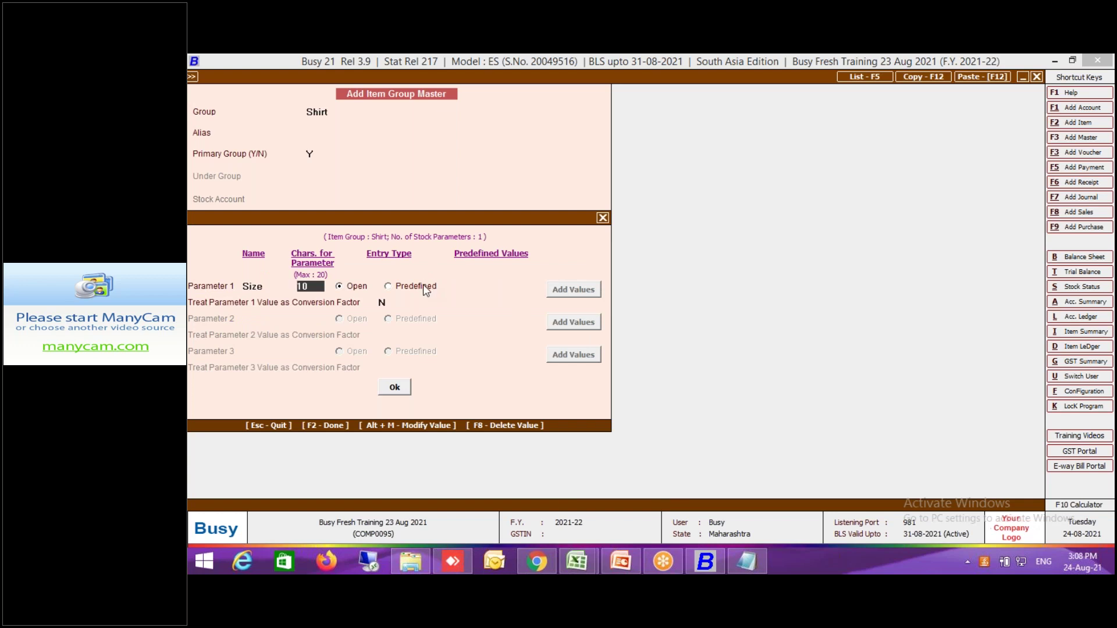
left_click(424, 284)
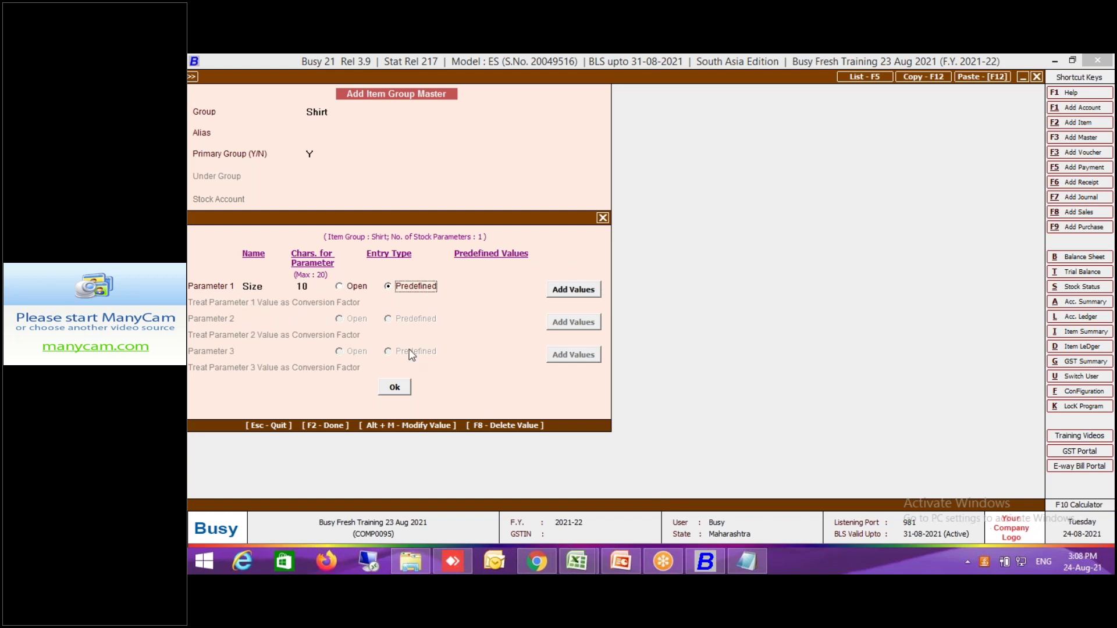
left_click(407, 392)
left_click(383, 402)
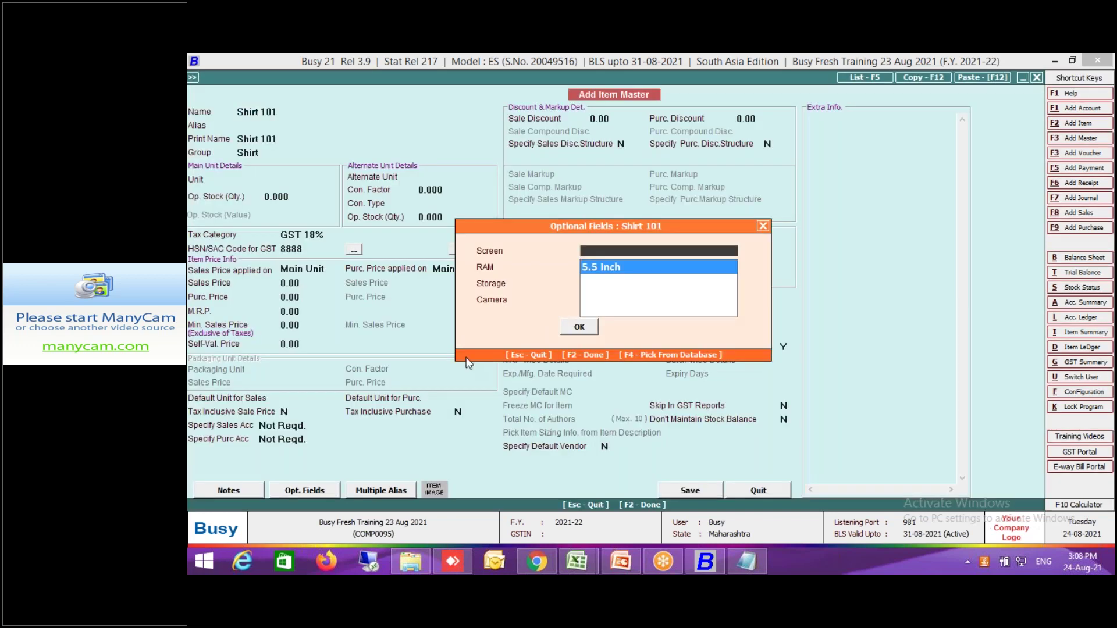
Set Shirt 101's unit to Pcs. and clear its tax category.
key("Escape")
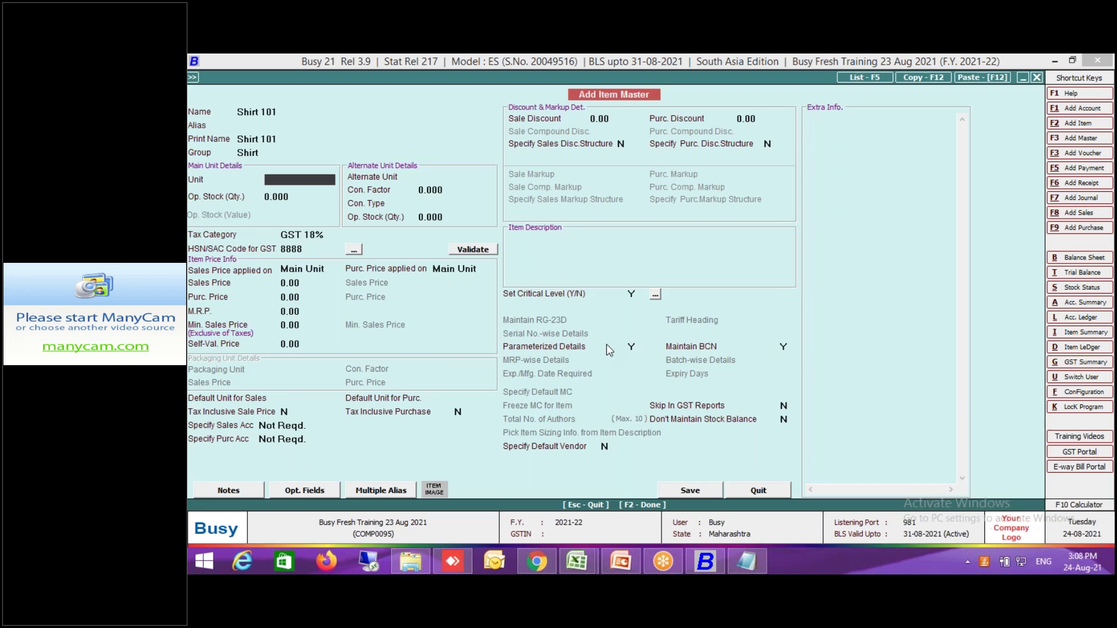
key("Return")
key("Return")
key("Return")
key("Up")
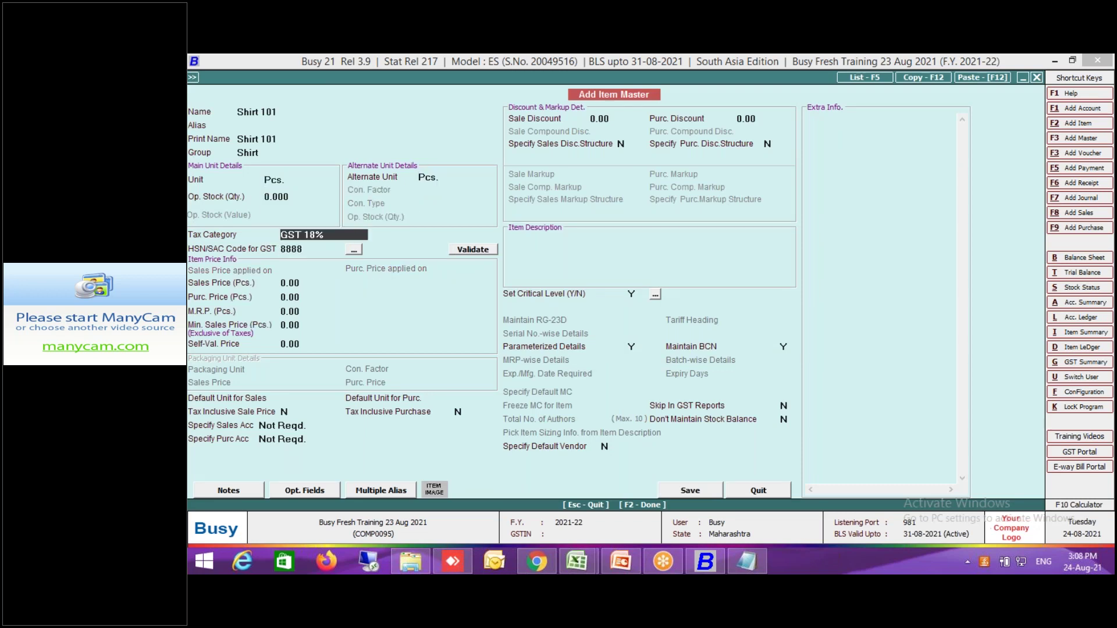
key("BackSpace")
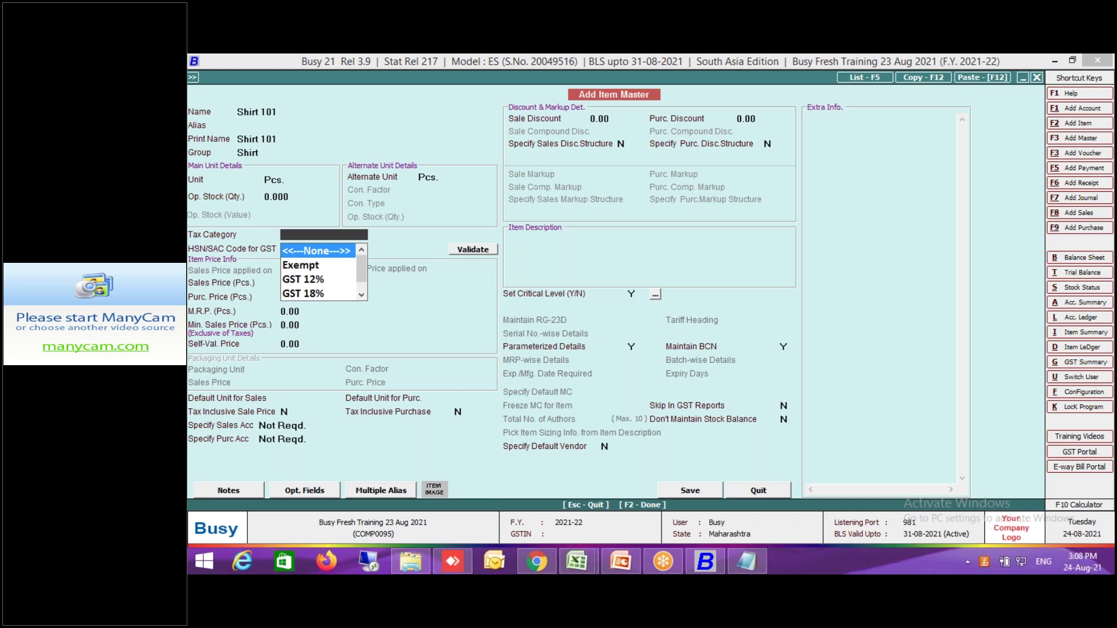
key("Return")
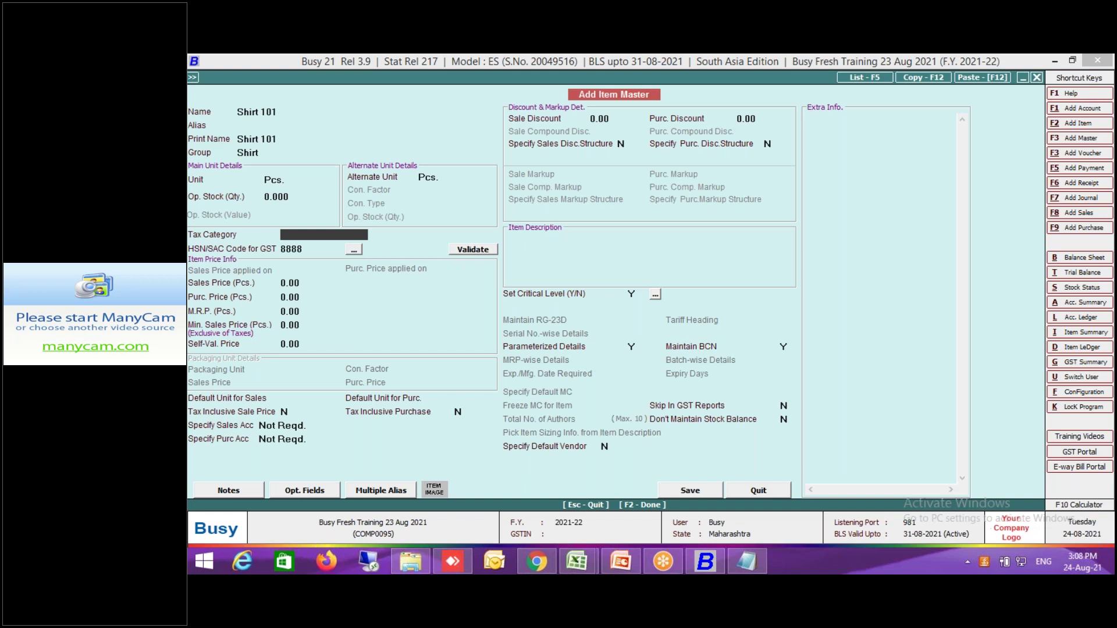
Create tax category Garment as Goods with 5% IGST.
key("F3")
type("Garment")
key("Return")
key("Return")
type("5")
key("Return")
key("Return")
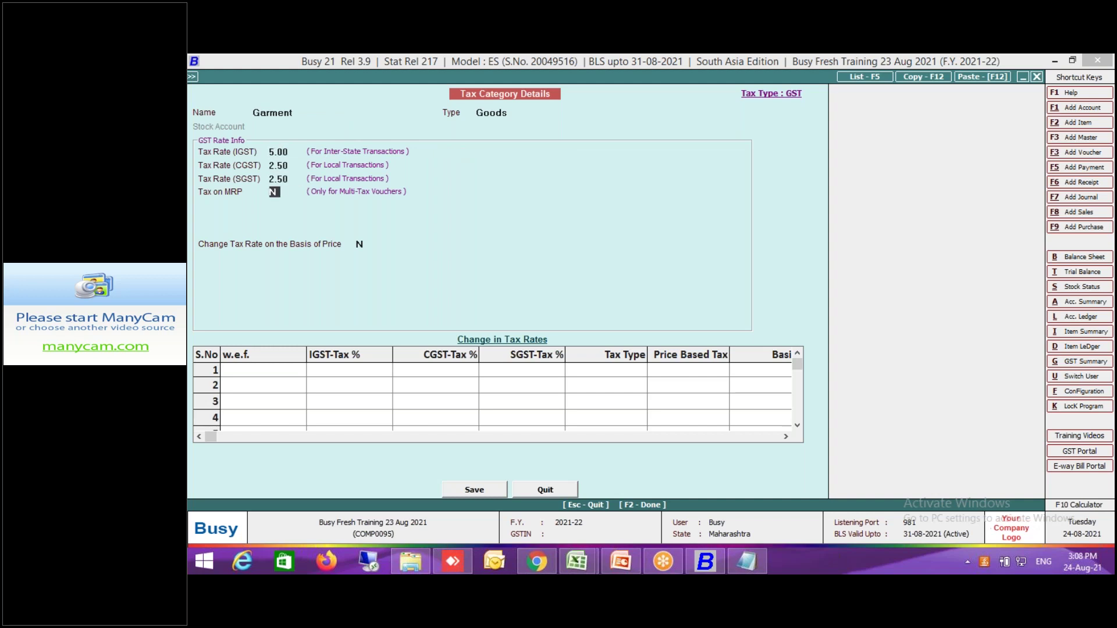
Raise Garment to 12% IGST (6% CGST/SGST) for net prices >= 1,000, and save it.
key("Return")
type("Y")
key("Return")
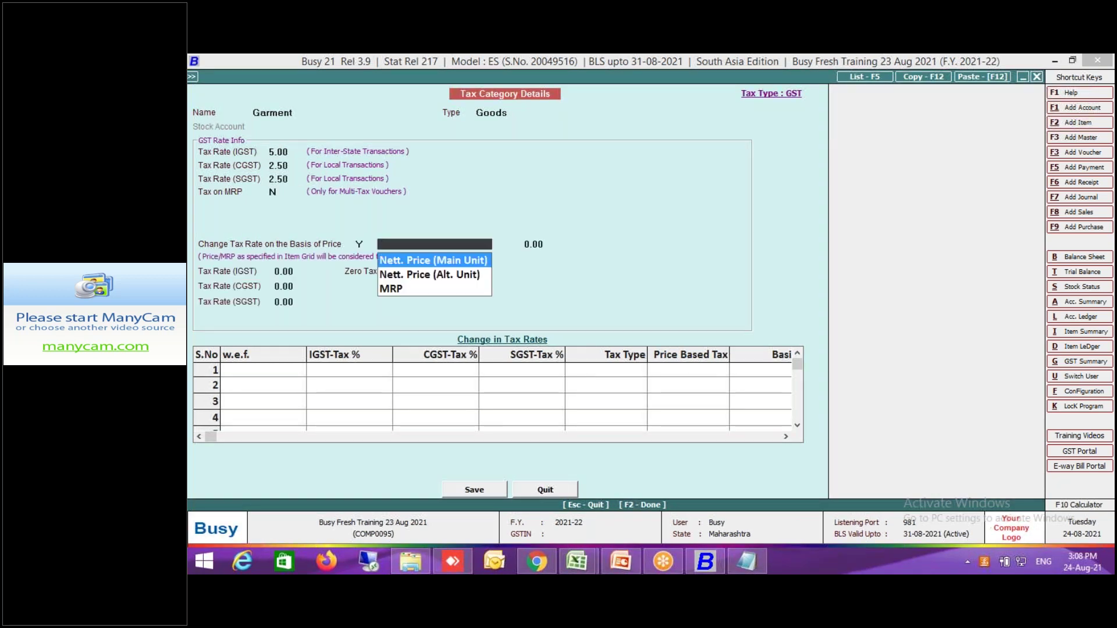
key("Return")
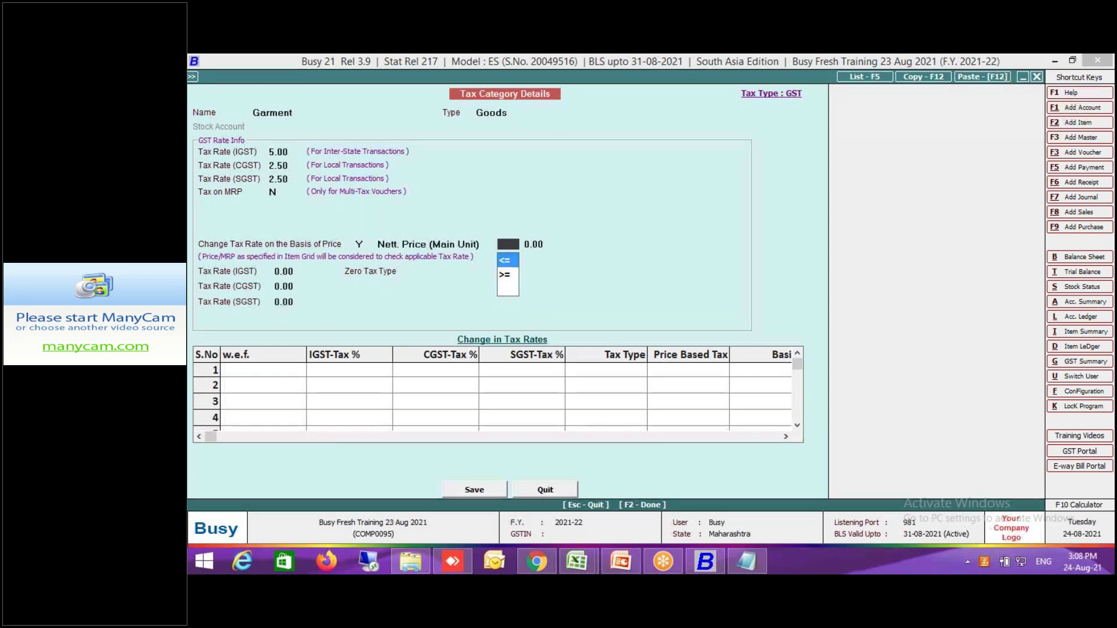
left_click(508, 277)
key("Return")
key("Return")
key("Return")
key("Return")
key("Return")
key("Return")
key("Return")
key("Return")
key("Return")
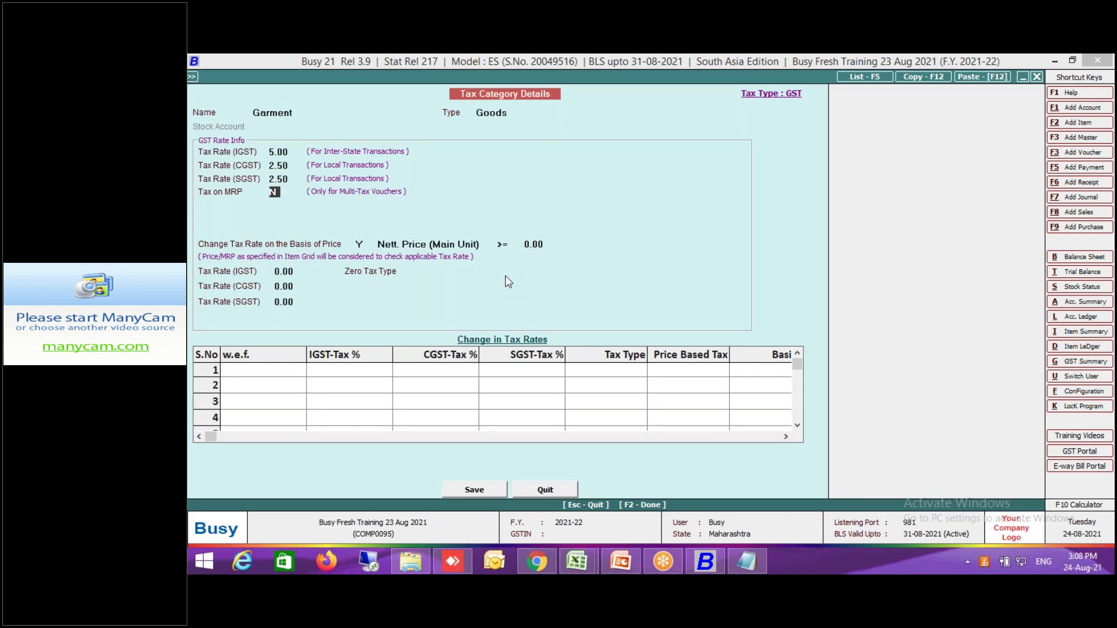
type("1,000")
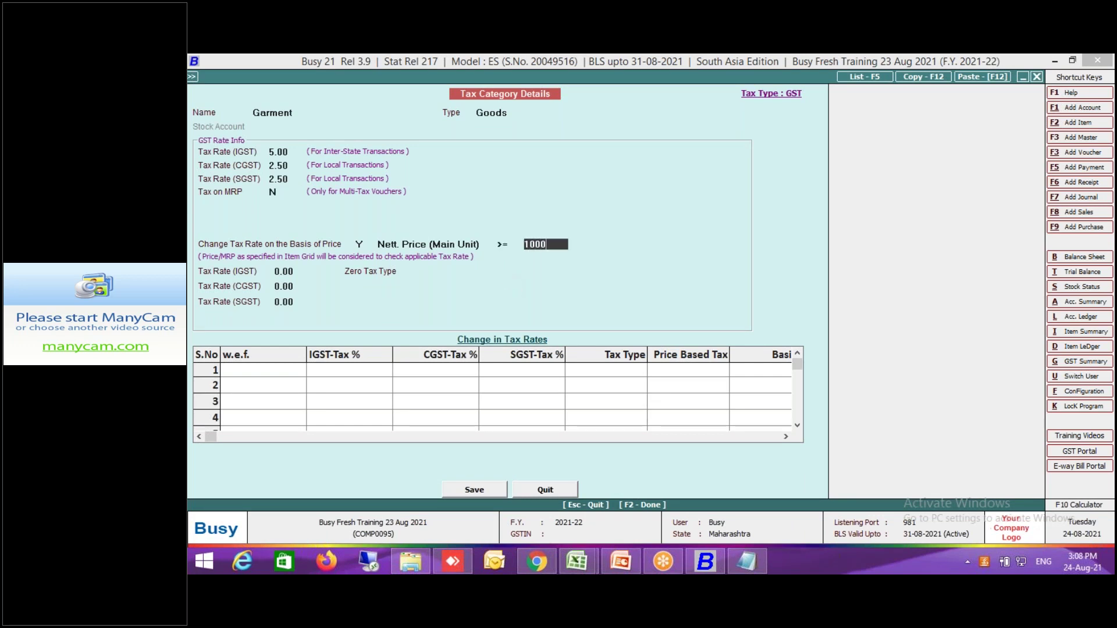
key("Return")
type("12")
key("Return")
key("Return")
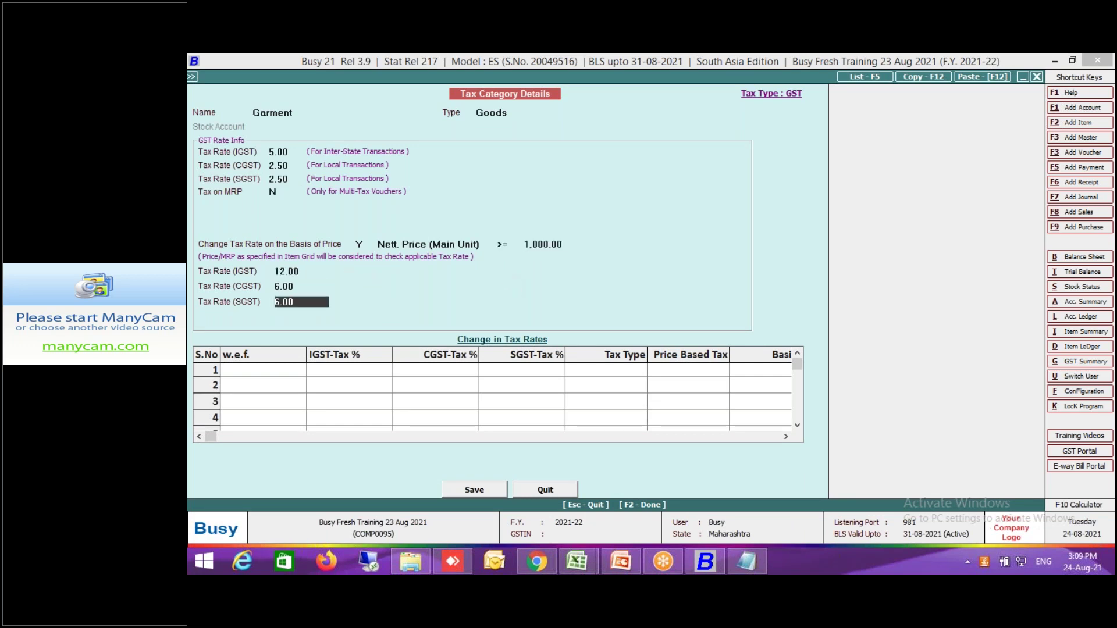
key("Return")
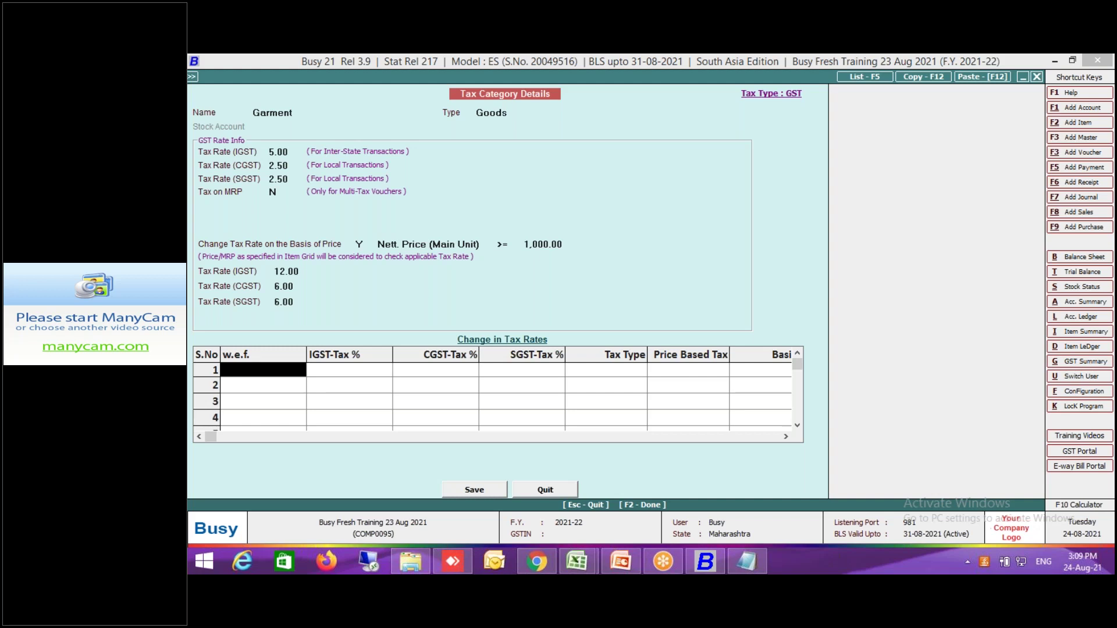
key("Return")
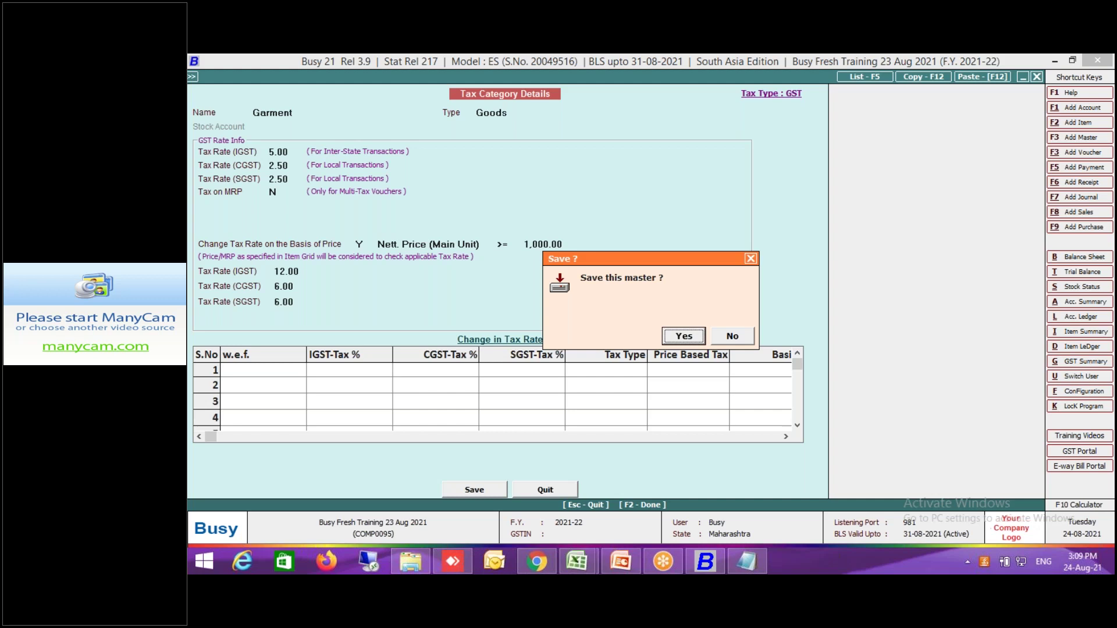
key("Return")
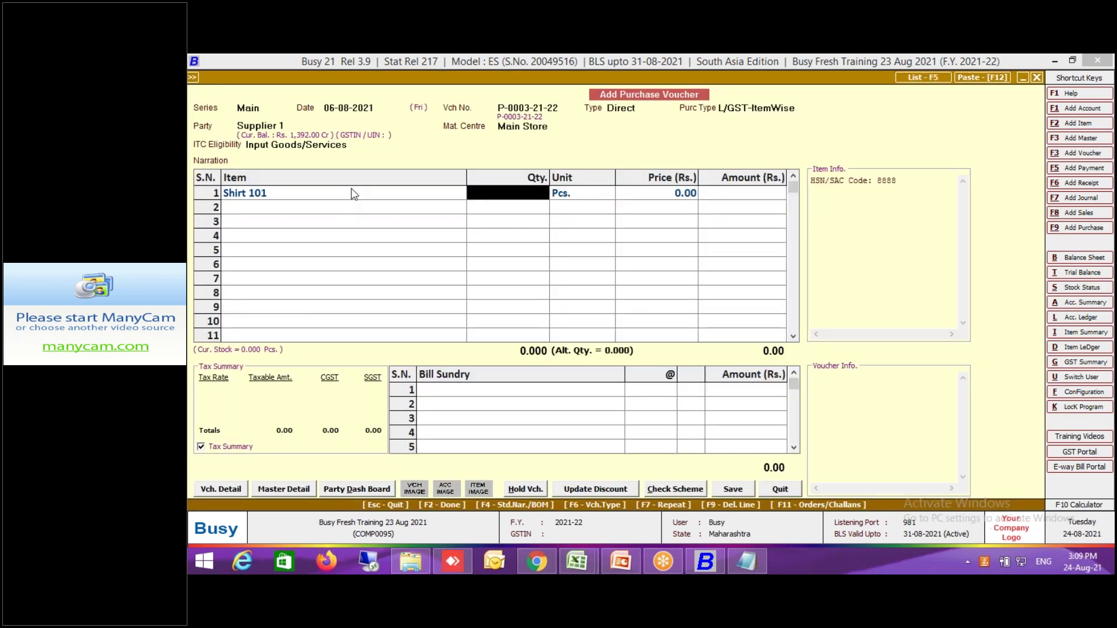
Give Shirt 101 sales price 650, purchase price 450 and MRP 799, then save the item.
left_click(374, 199)
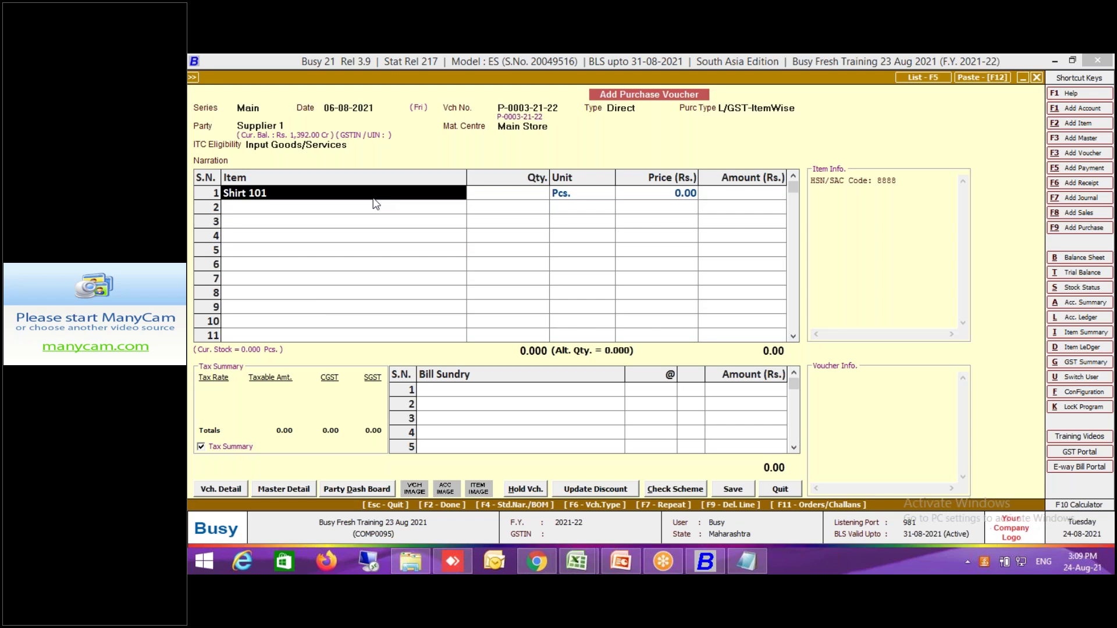
key("ctrl+Return")
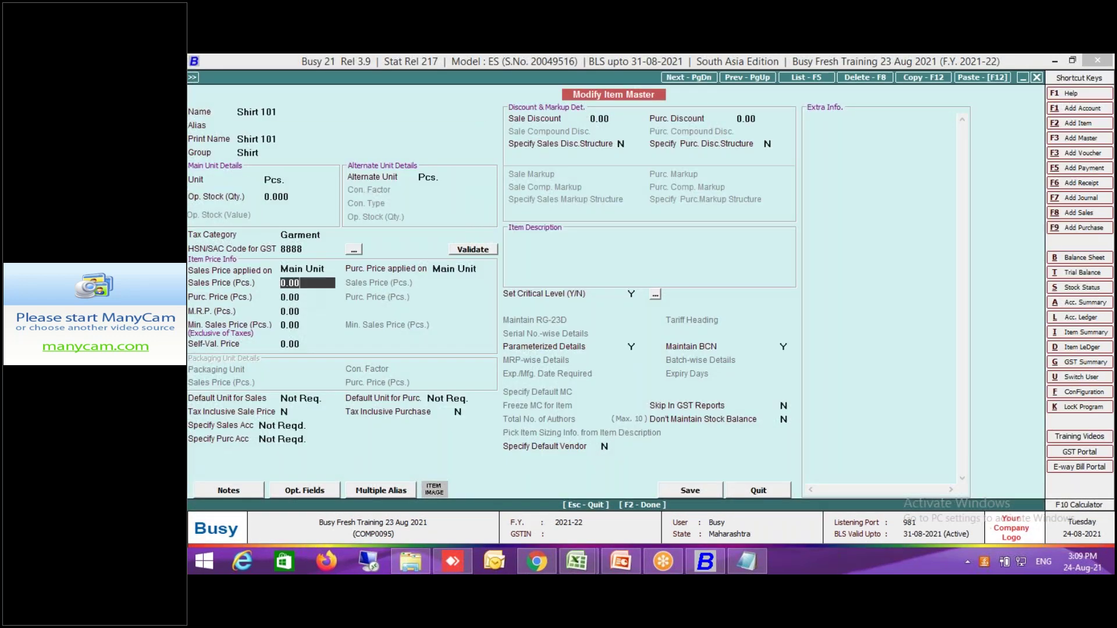
type("650")
key("Return")
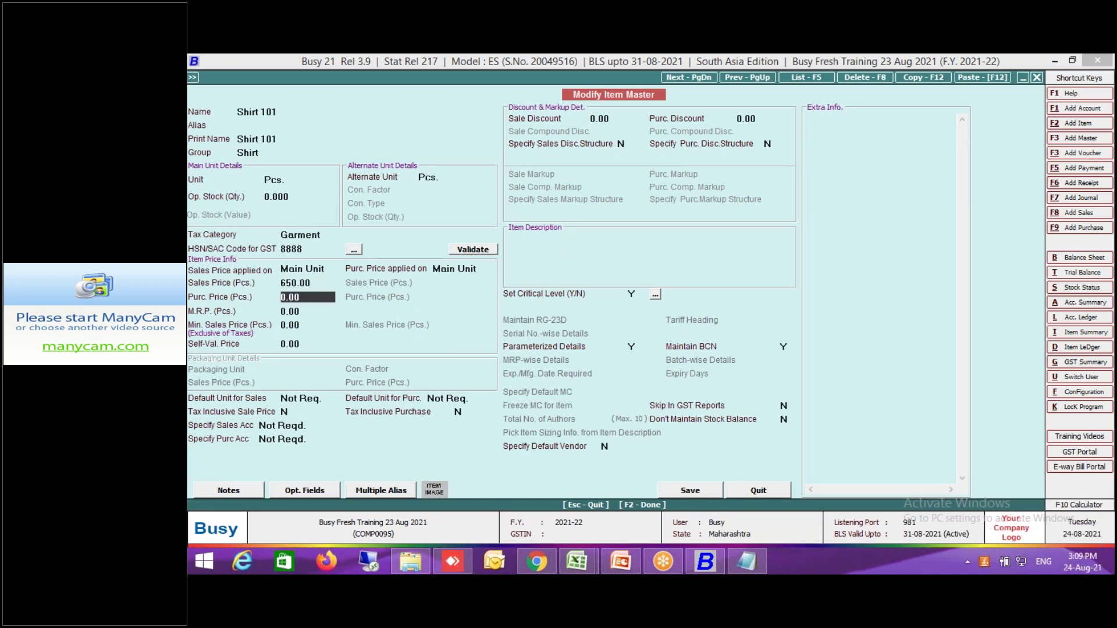
type("450")
key("Return")
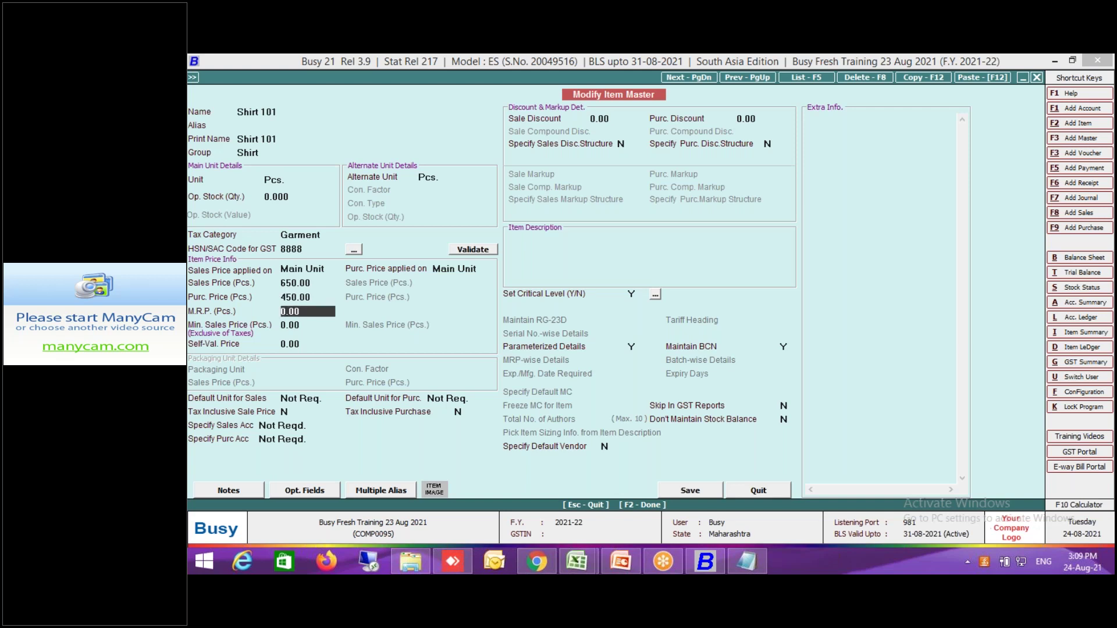
type("799")
key("Return")
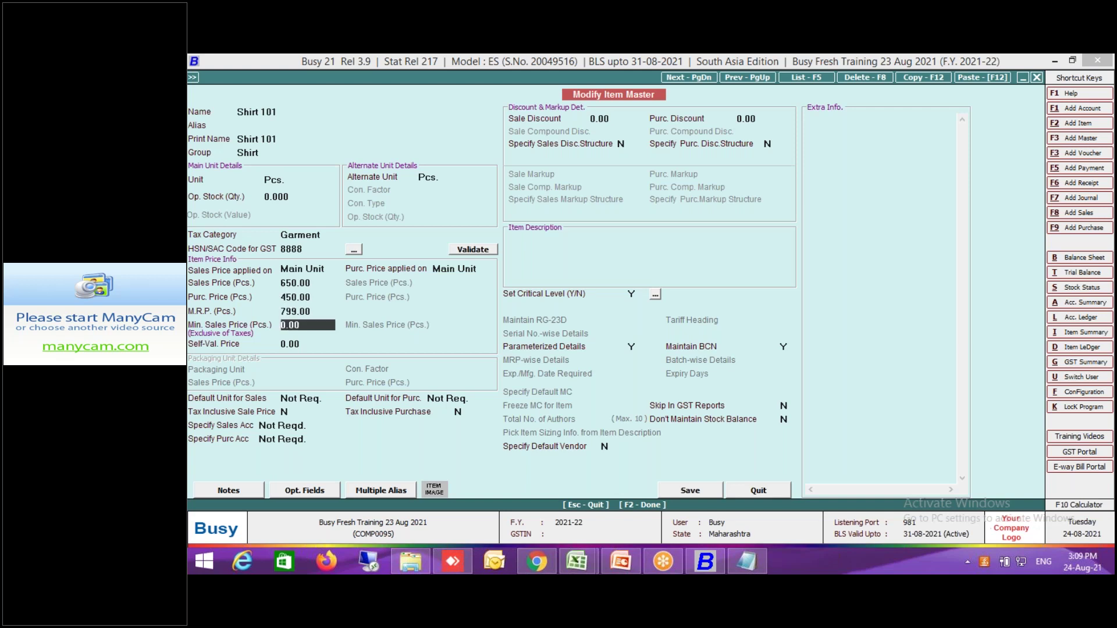
key("F2")
key("Return")
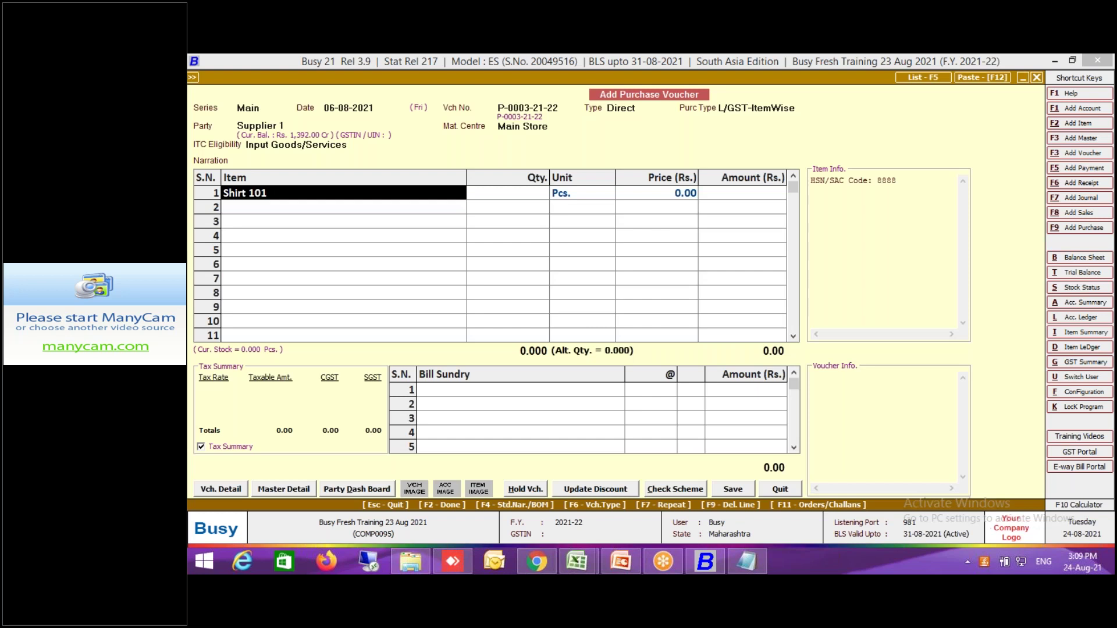
key("BackSpace")
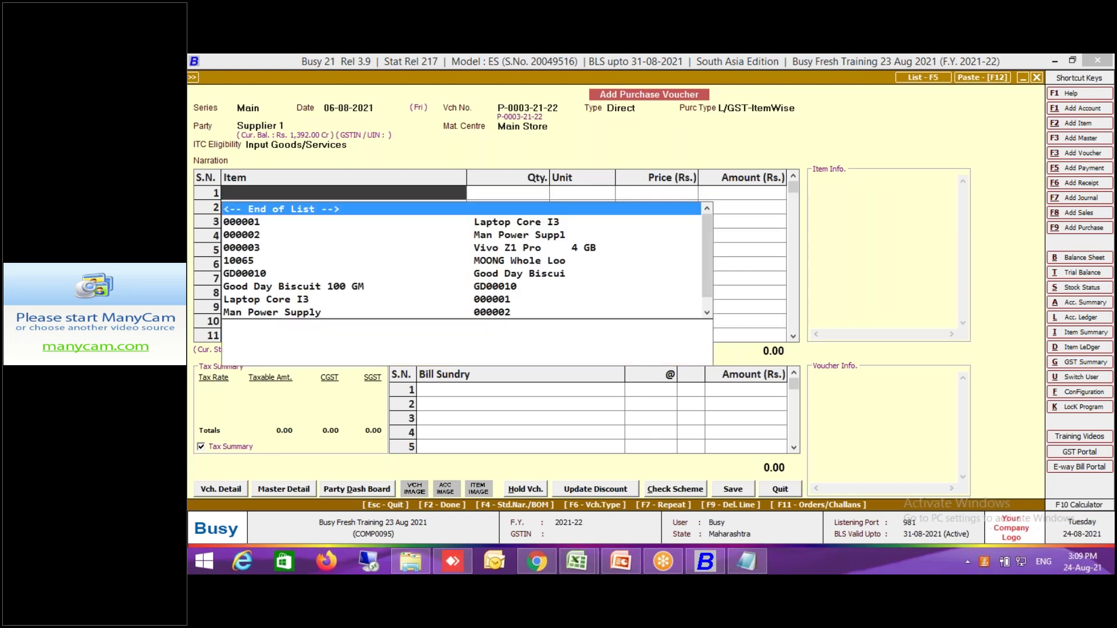
Reselect Shirt 101 and enter sizes 38 and 40 at 5 pcs each in the size details.
key("Return")
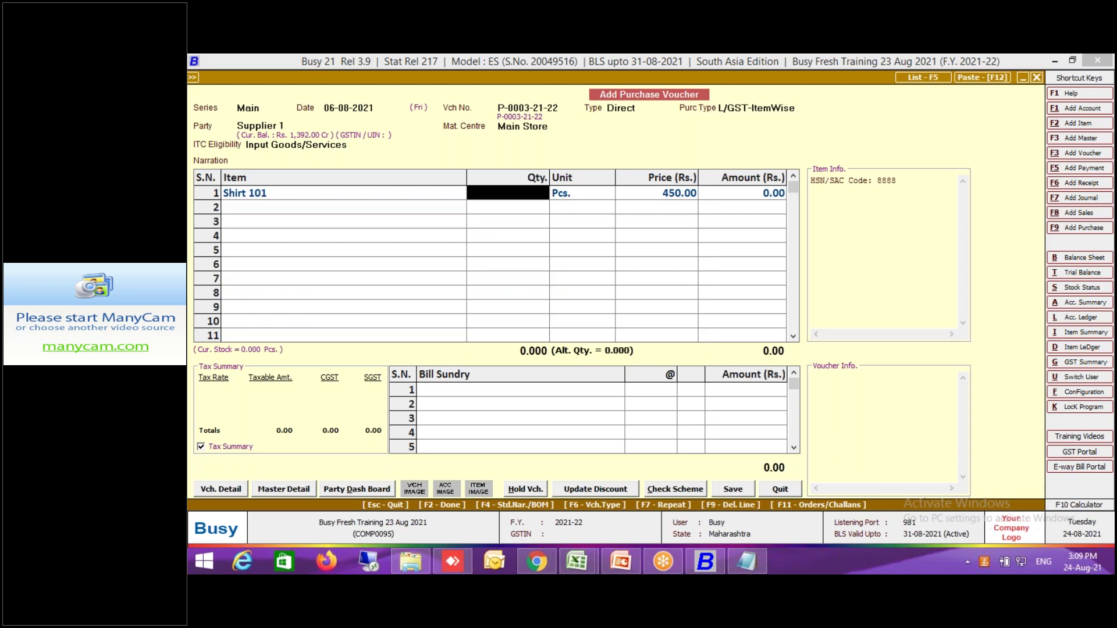
key("Return")
key("Return")
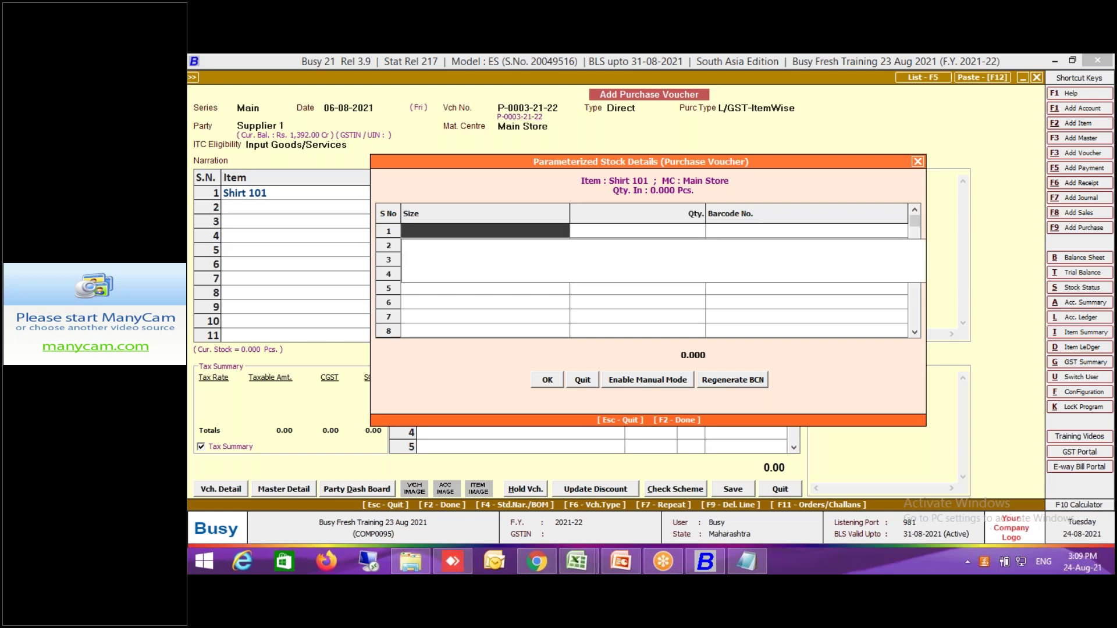
key("Return")
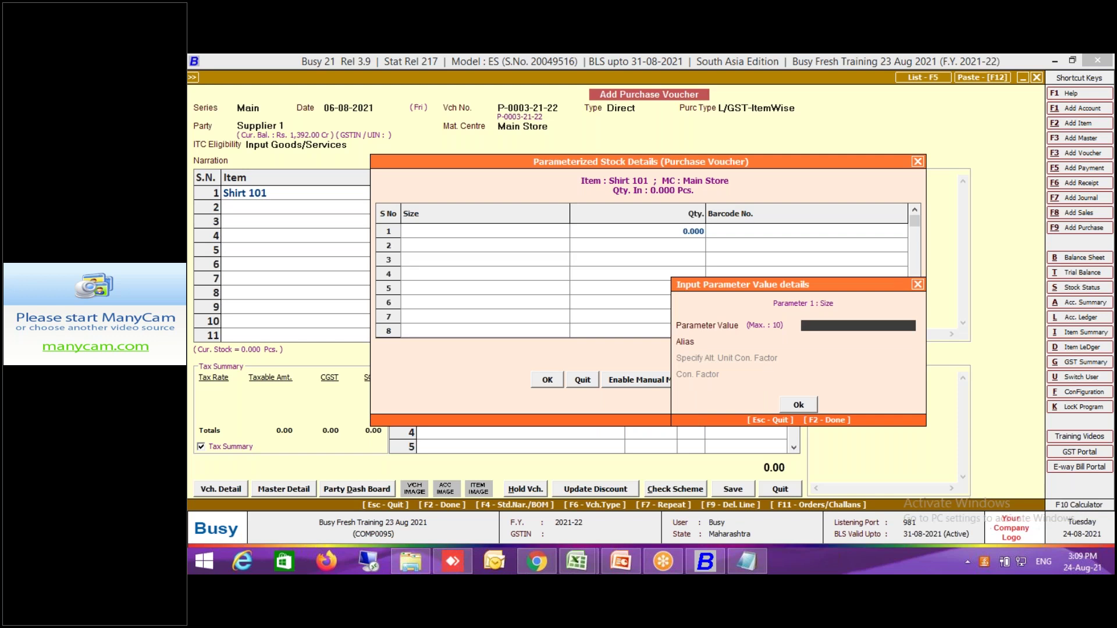
type("38")
key("Return")
key("Return")
key("Return")
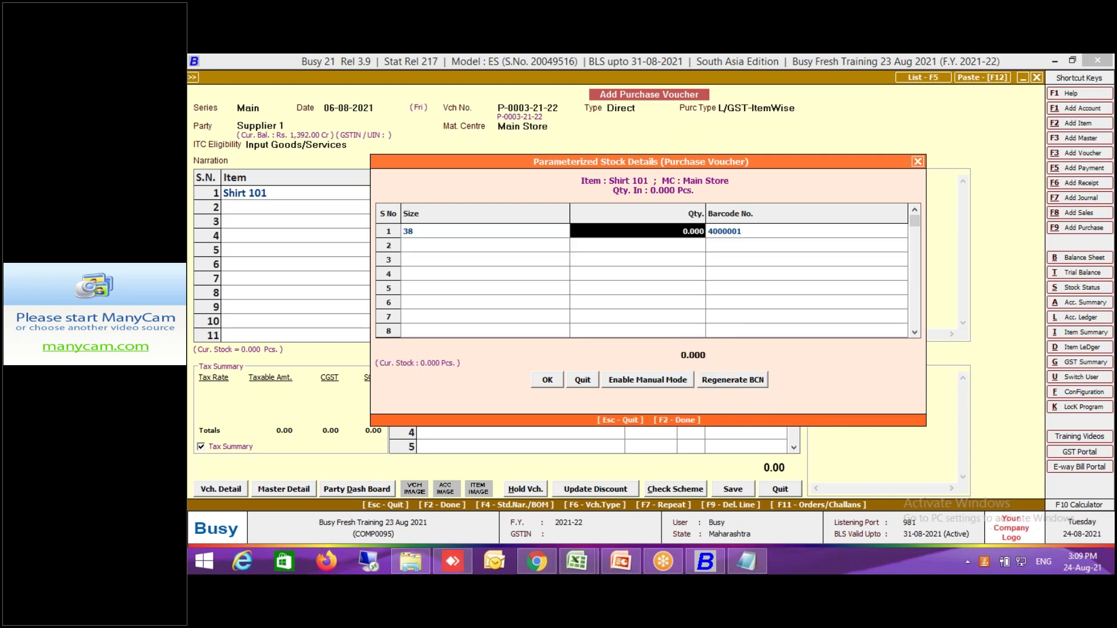
type("5")
key("Return")
key("Return")
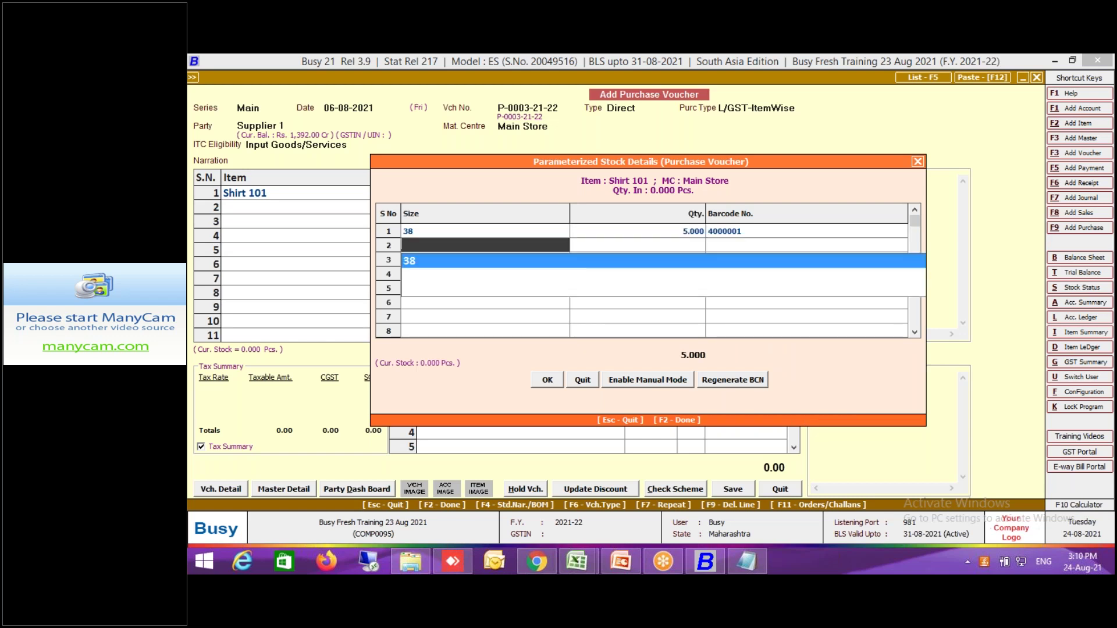
key("Return")
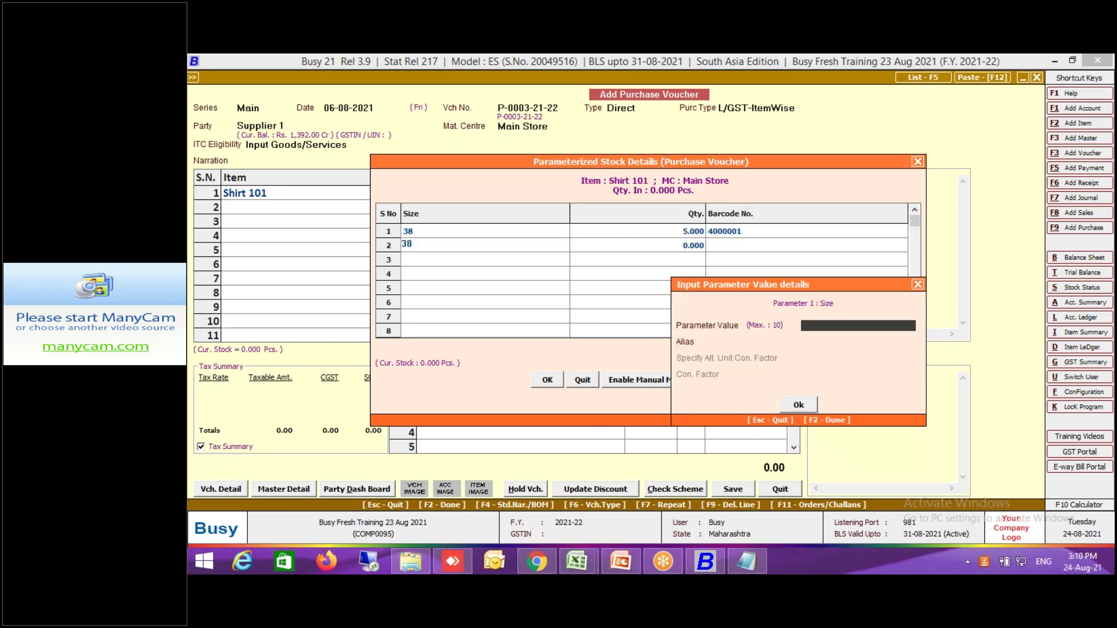
type("40")
key("Return")
key("Return")
key("Return")
type("5")
key("Return")
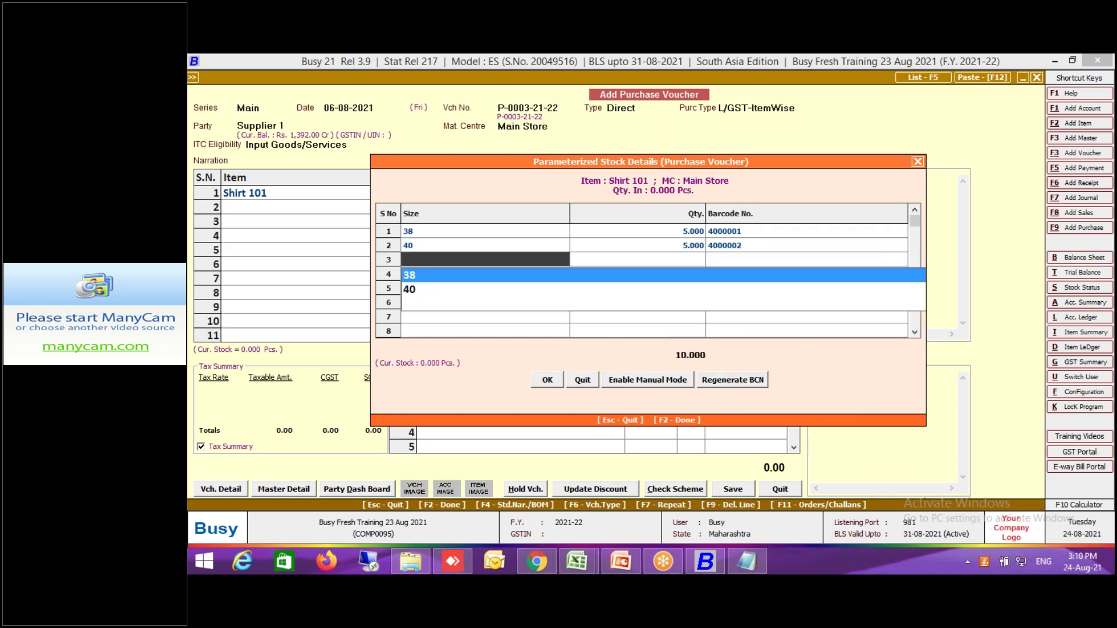
Add size 42 at 5 pcs, delete the extra empty row, and accept the size details.
key("Return")
type("42")
key("Return")
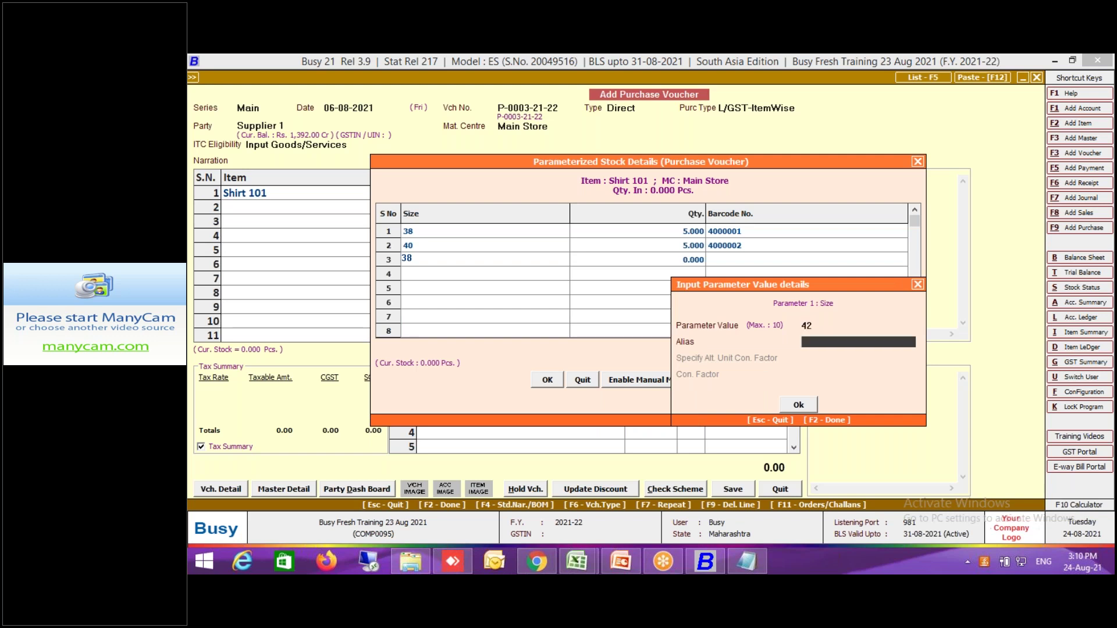
key("Return")
key("Return")
key("Return")
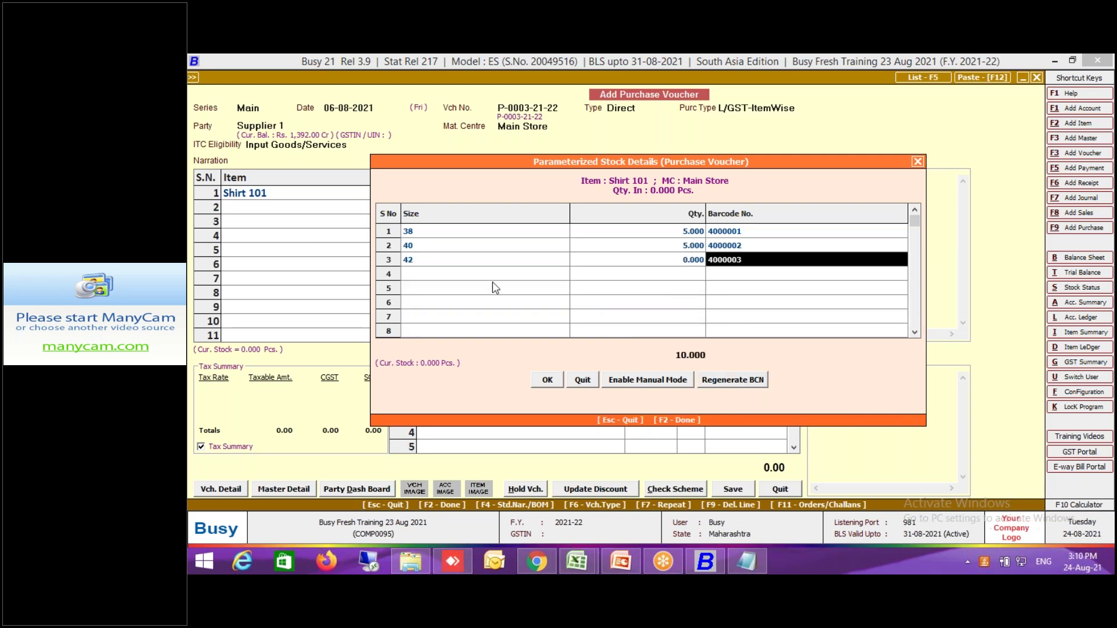
left_click(645, 263)
type("5")
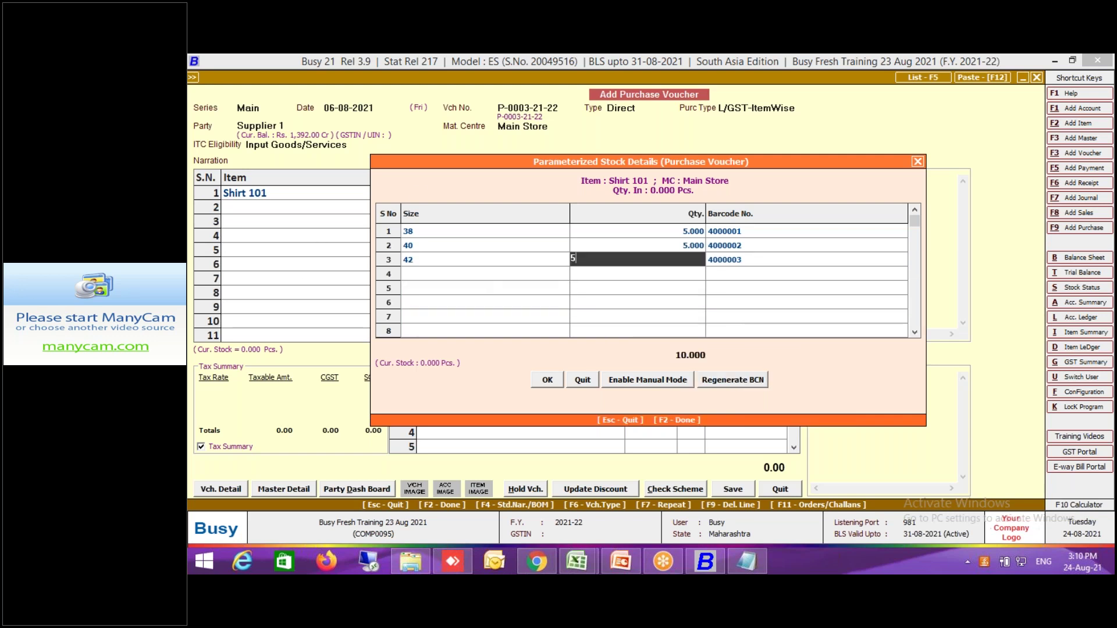
key("Return")
key("Return")
key("Return")
key("Return")
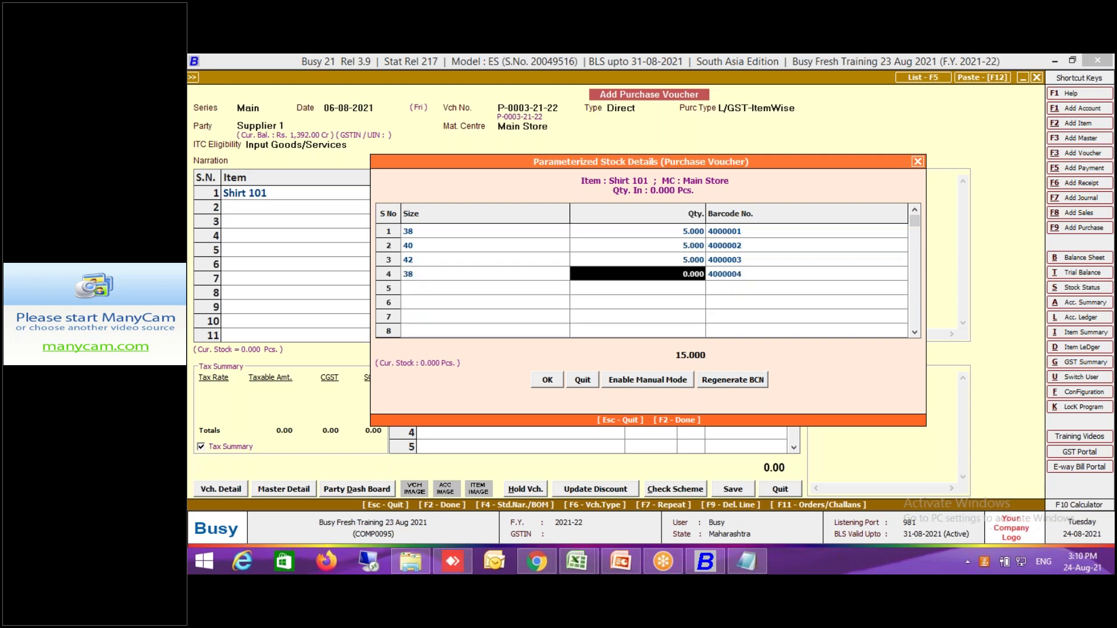
key("F9")
left_click(548, 382)
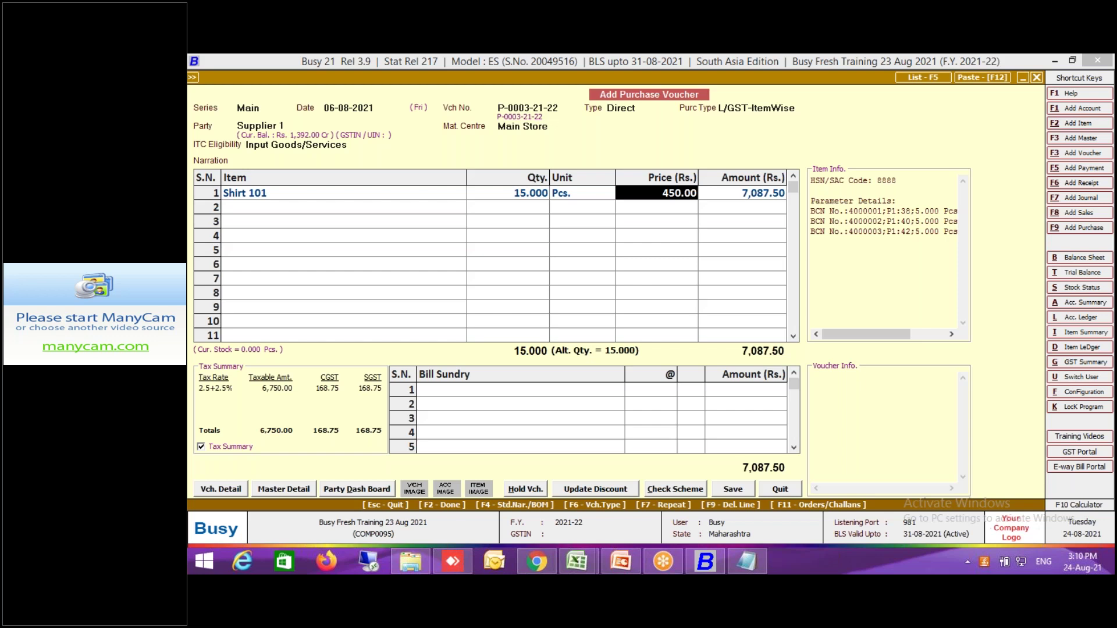
Set the purchase type to L/GST-TaxIncl.
left_click(802, 107)
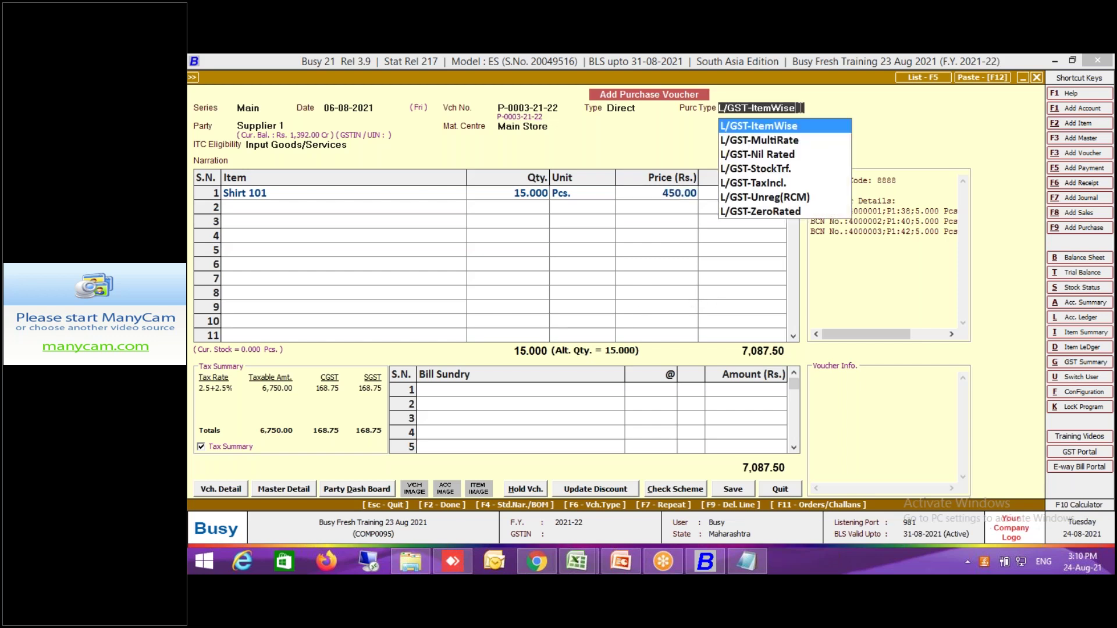
type("incl")
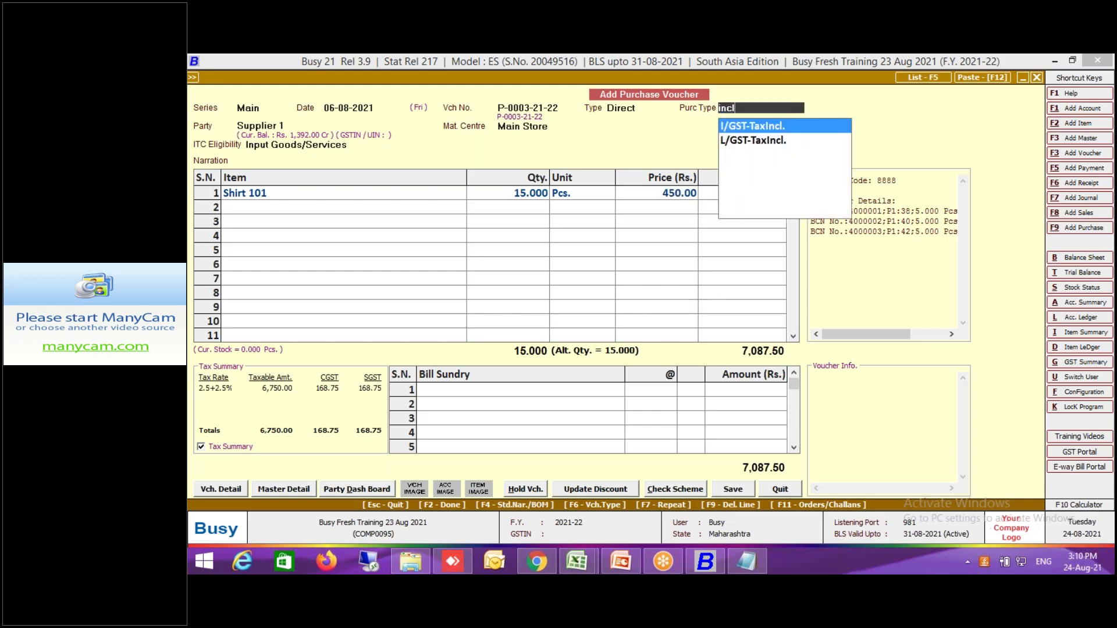
left_click(788, 139)
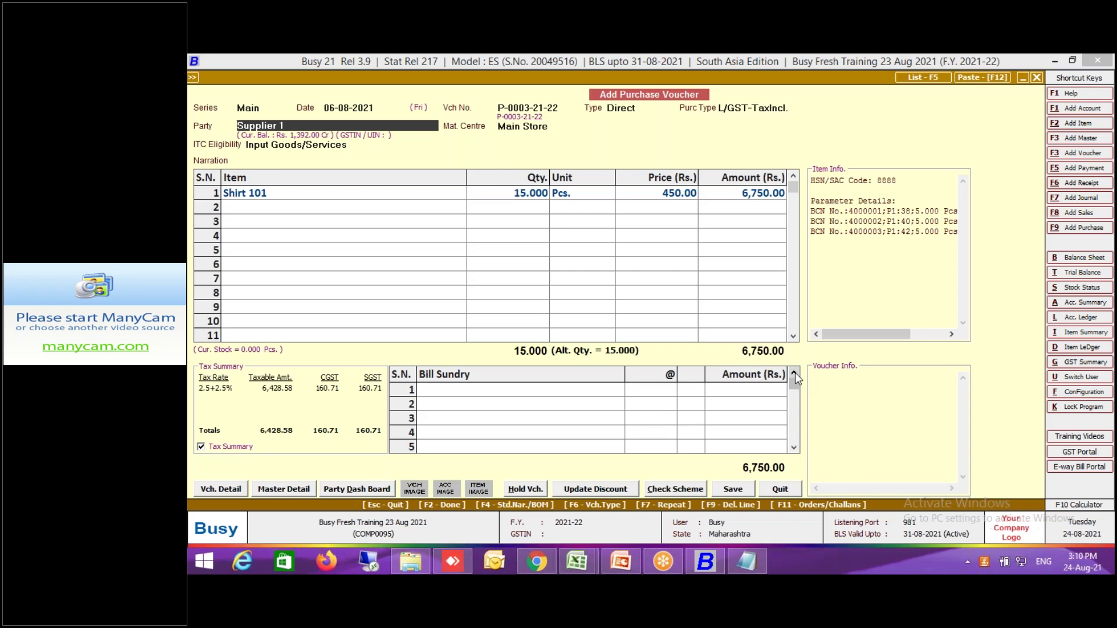
Save the voucher, accepting the unregistered party, GST reporting, bill-by-bill and transport prompts.
left_click(732, 489)
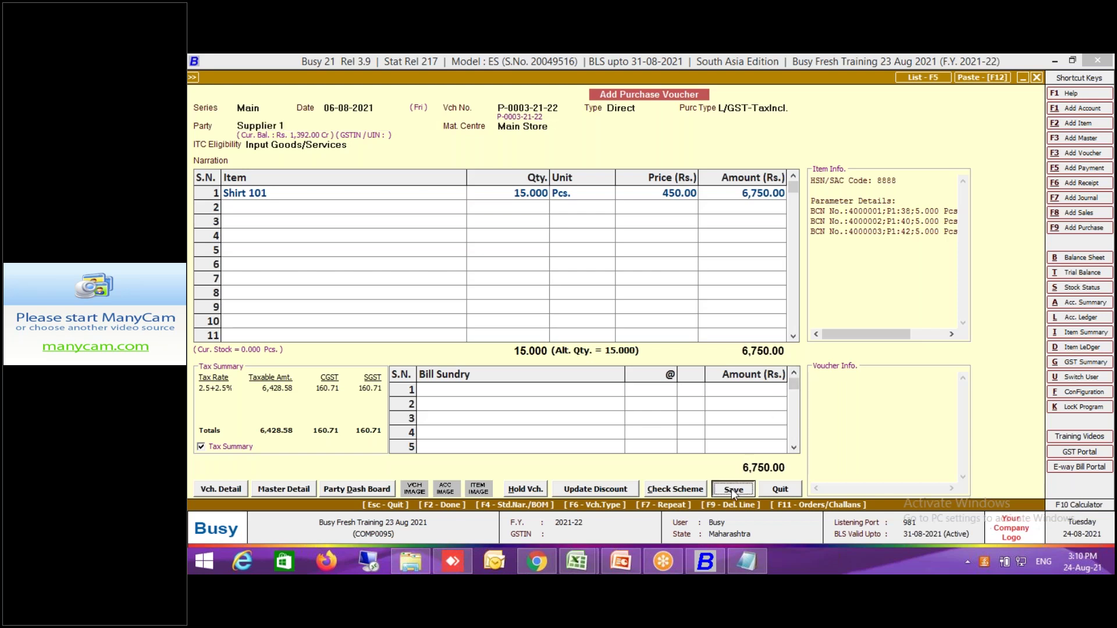
left_click(686, 341)
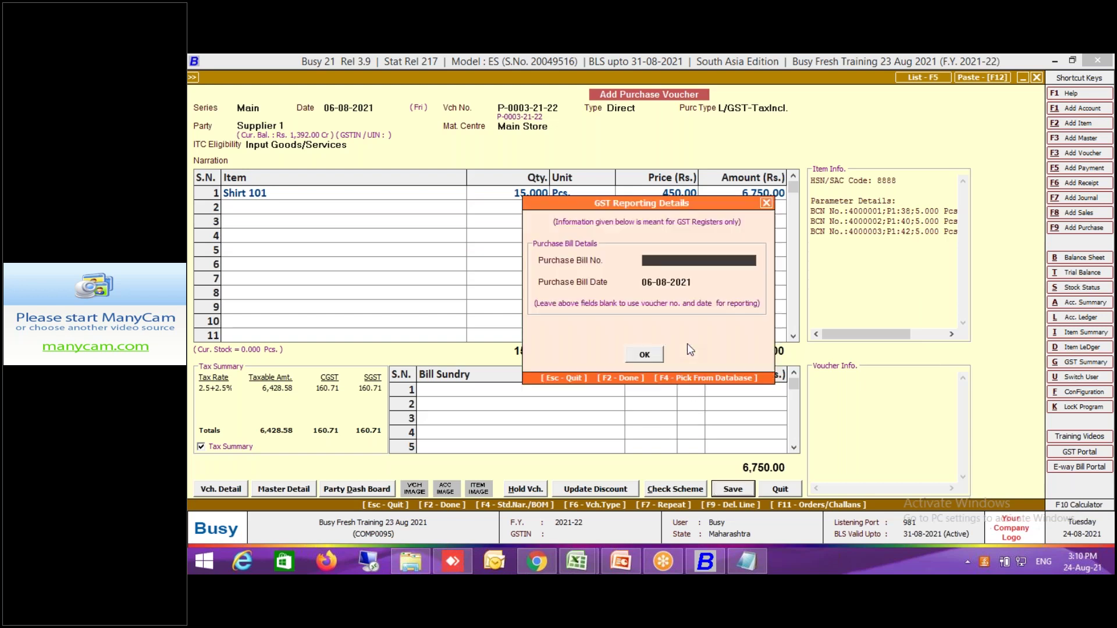
left_click(646, 357)
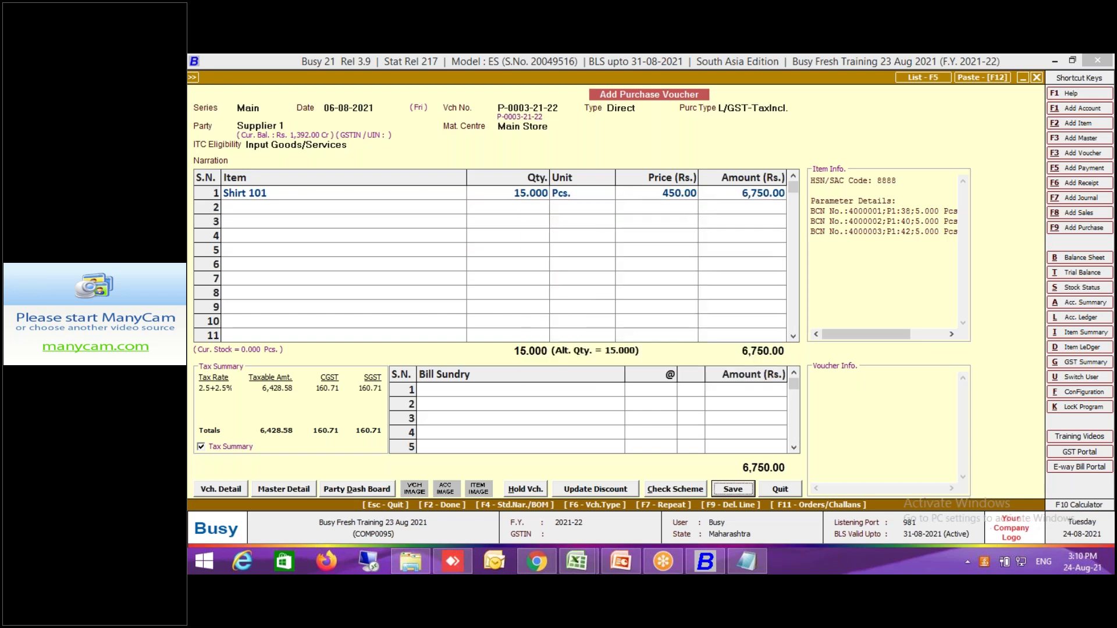
left_click(647, 402)
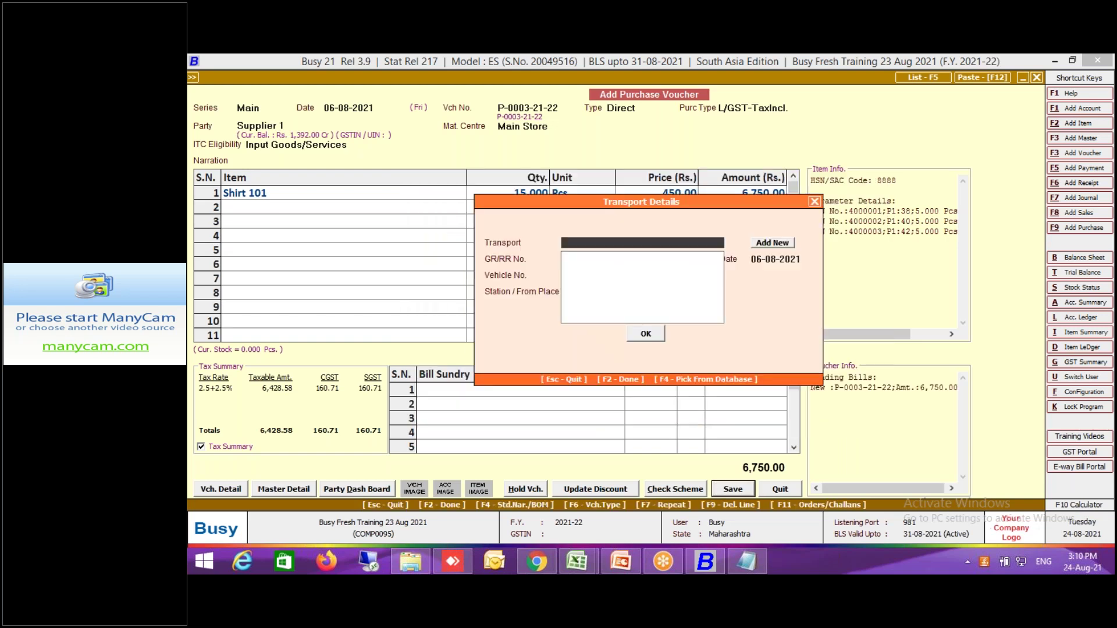
left_click(647, 335)
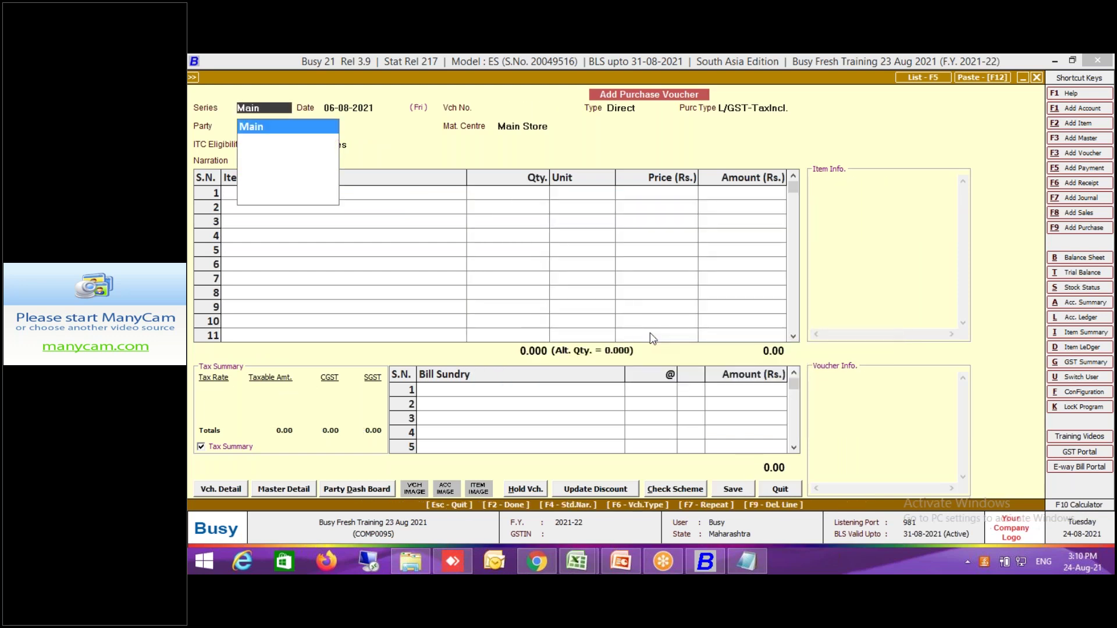
key("Escape")
key("Escape")
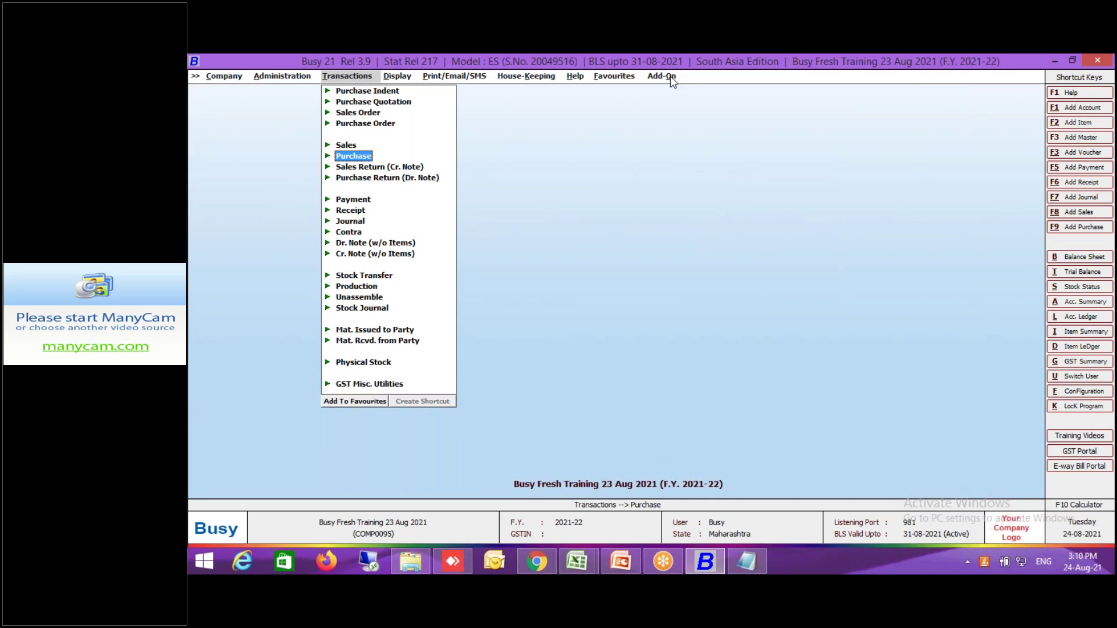
Add and save a barcode label format named BCN via Configure Bar-Code Labels, then open its sheet configuration.
left_click(671, 77)
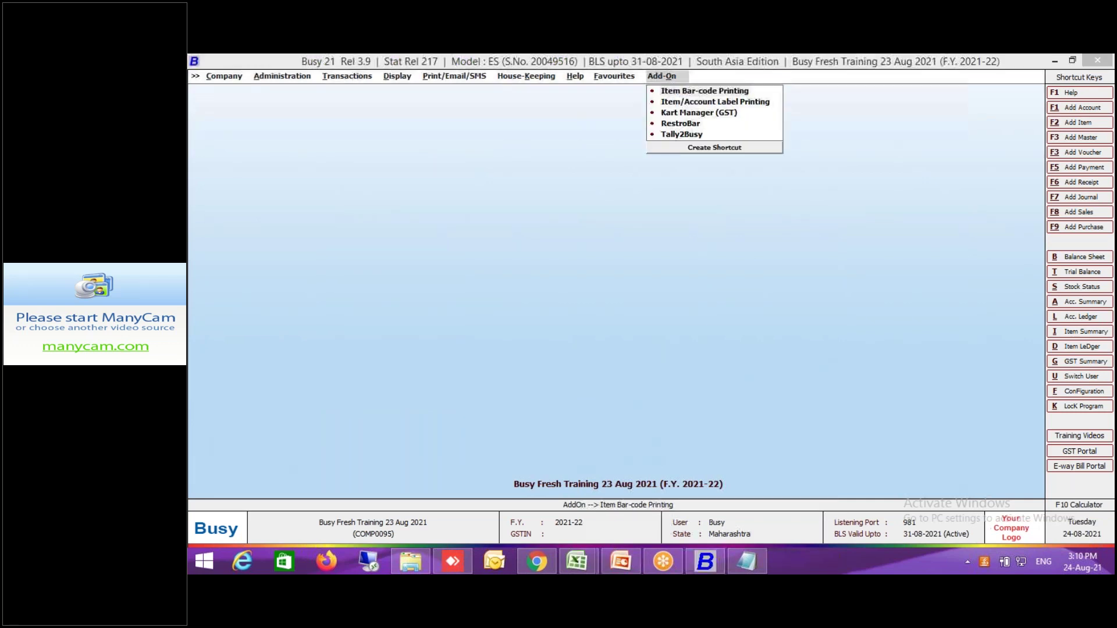
key("Return")
left_click(463, 138)
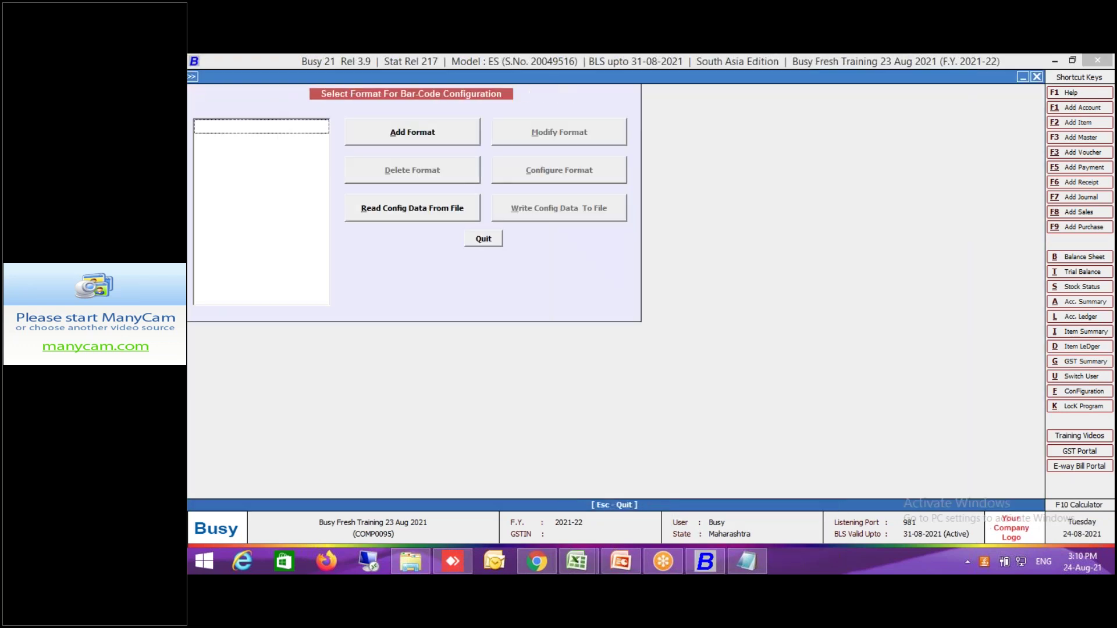
left_click(434, 137)
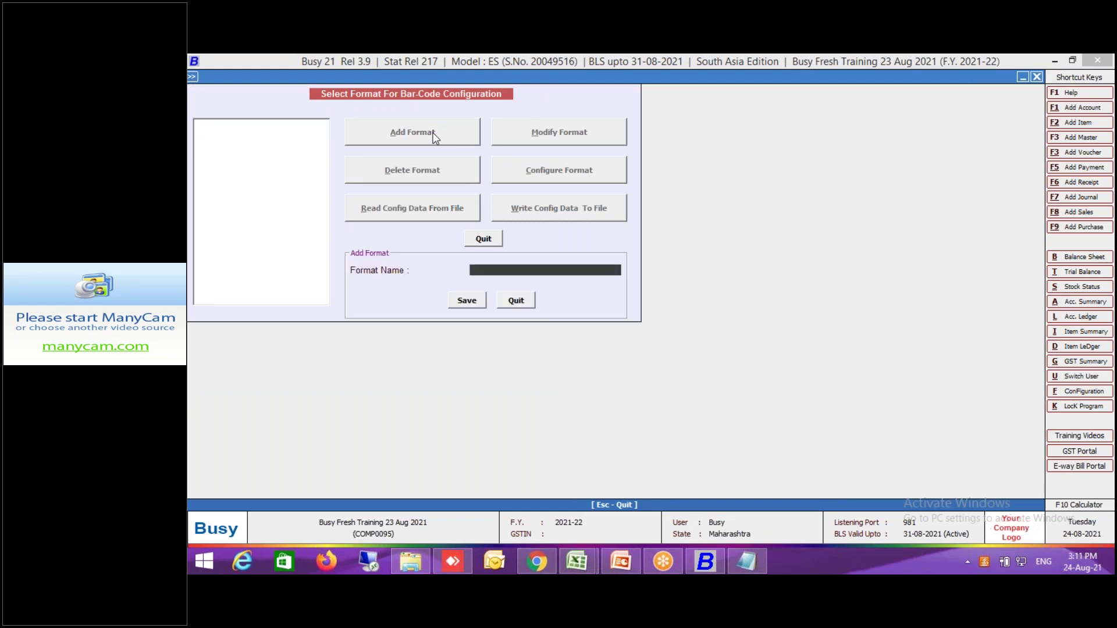
type("BCN")
key("Return")
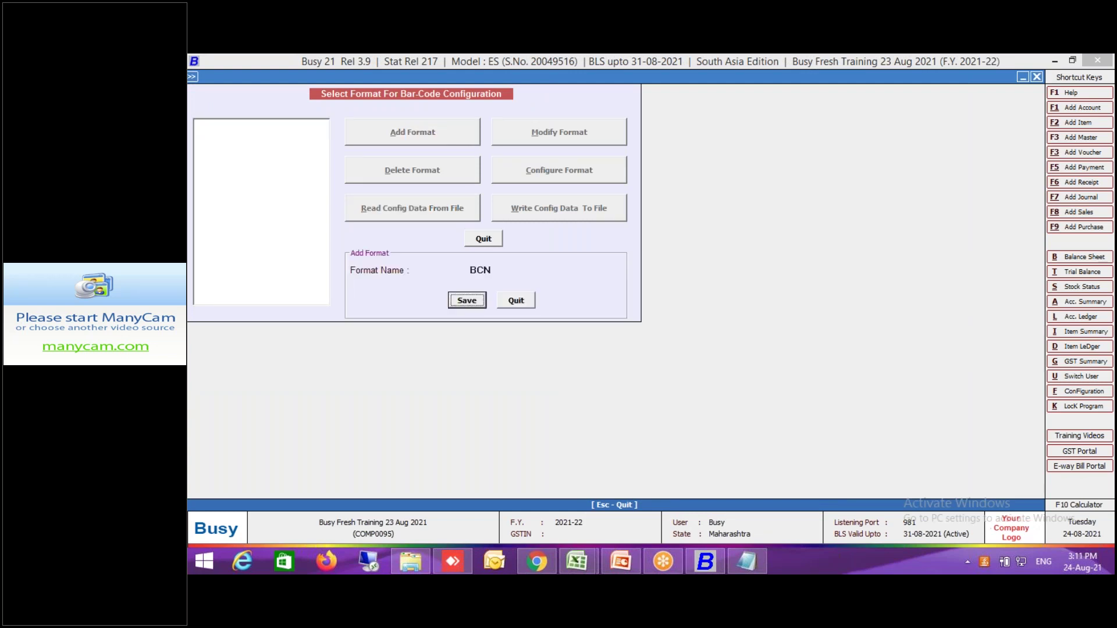
key("Return")
left_click(585, 177)
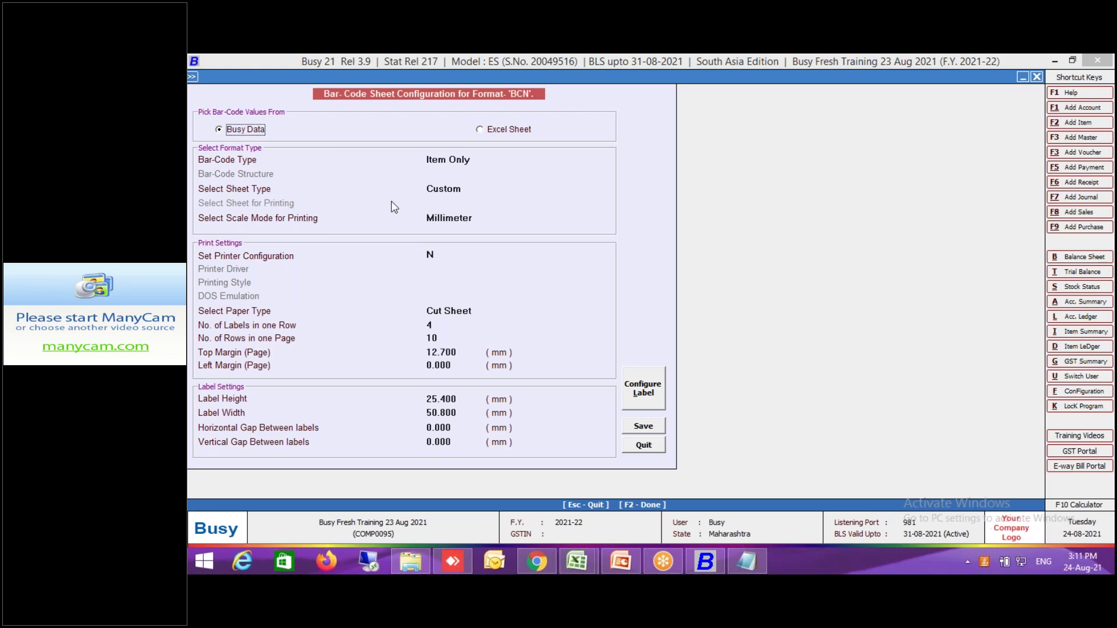
Set bar-code type to BCN Only, keep Millimeter scale, and change the sheet type to Predefined.
left_click(458, 164)
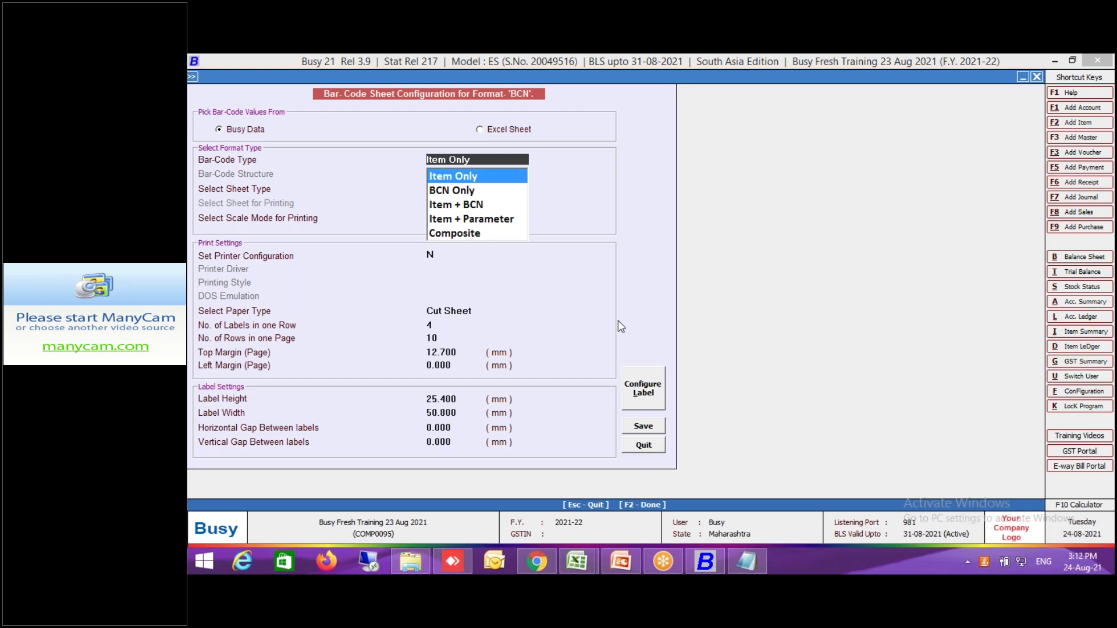
left_click(457, 196)
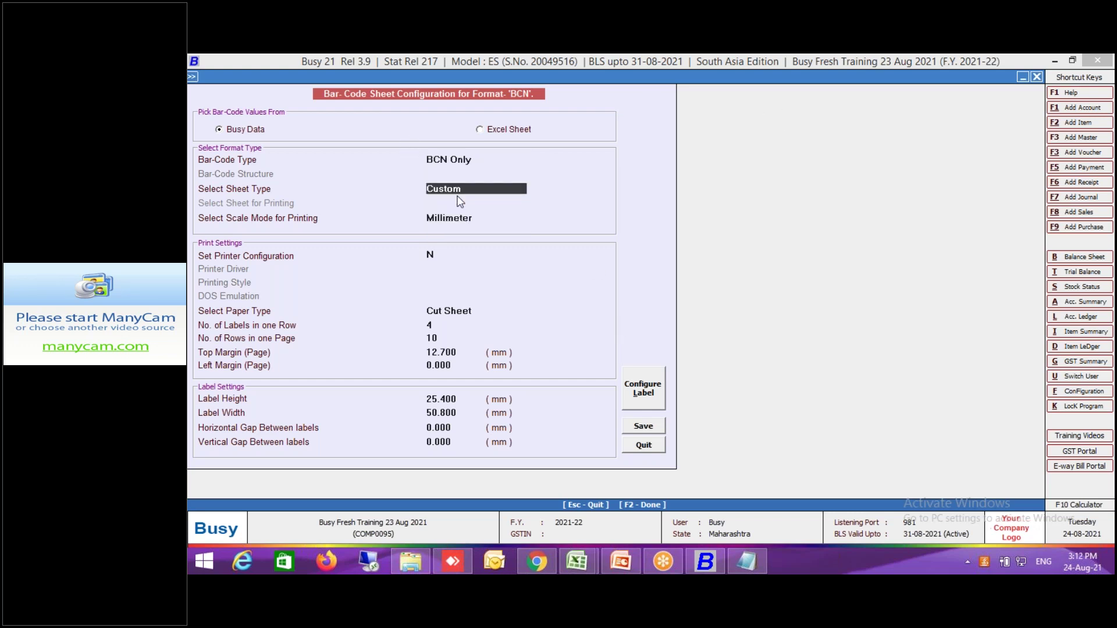
left_click(490, 187)
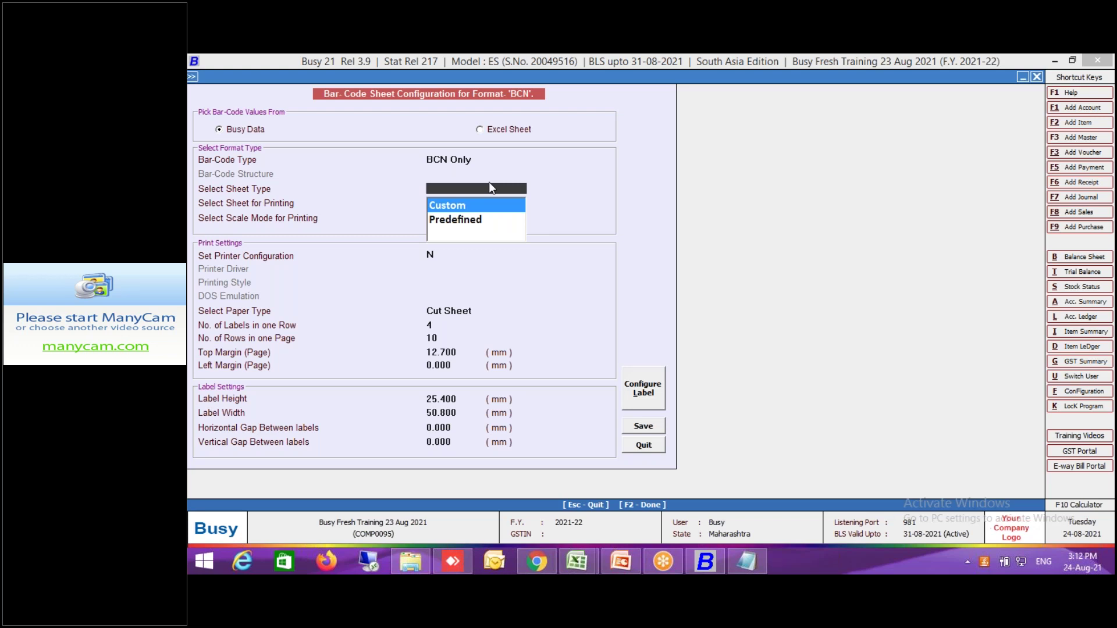
key("Return")
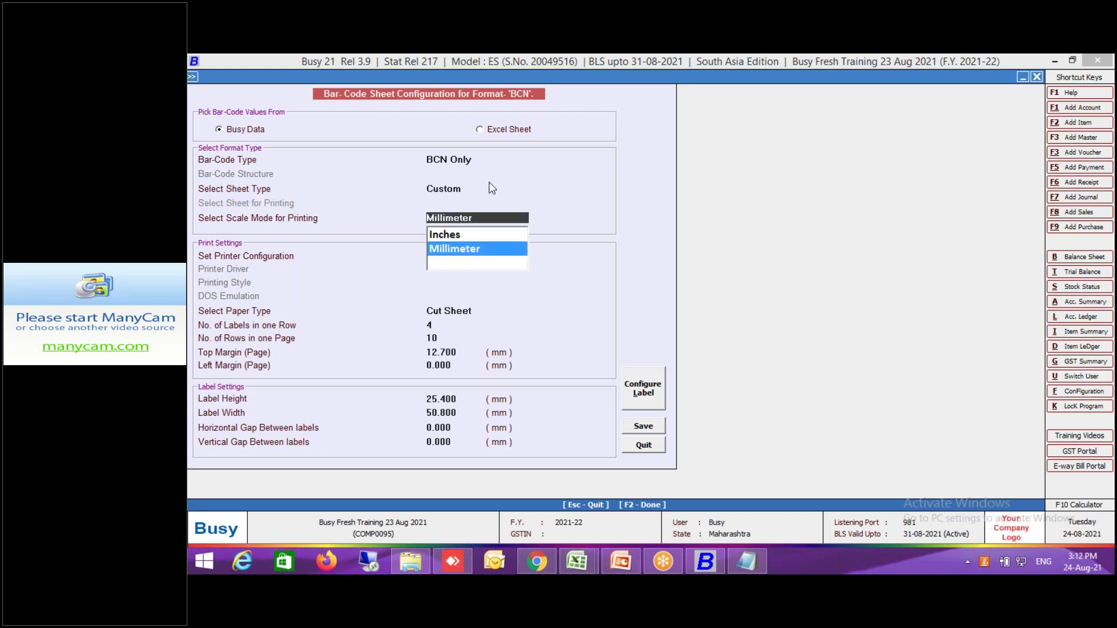
left_click(451, 188)
left_click(457, 194)
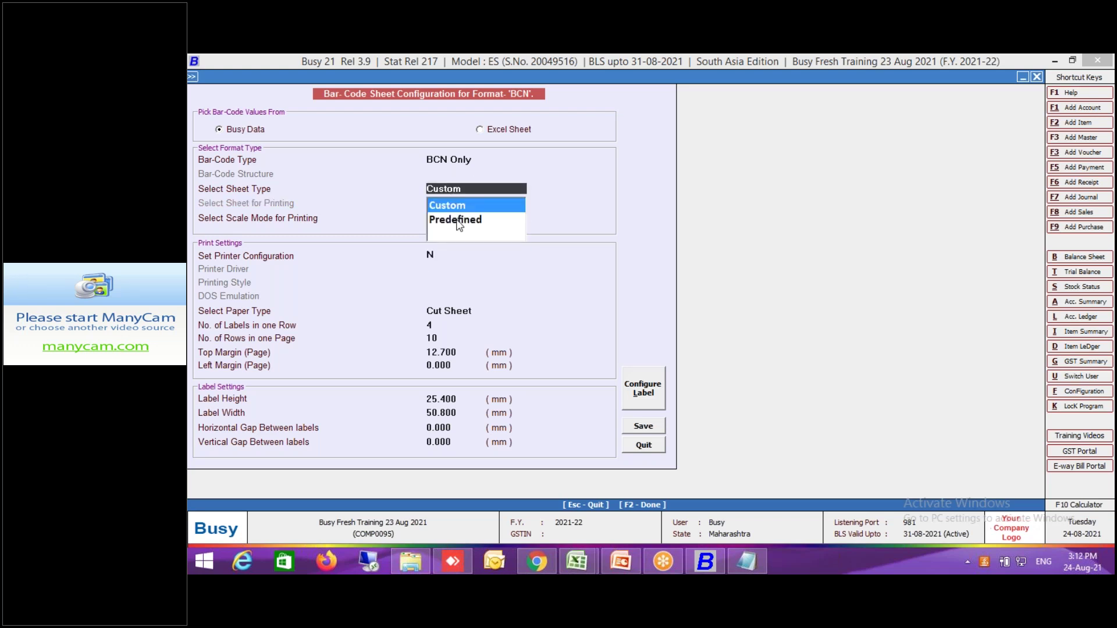
left_click(459, 221)
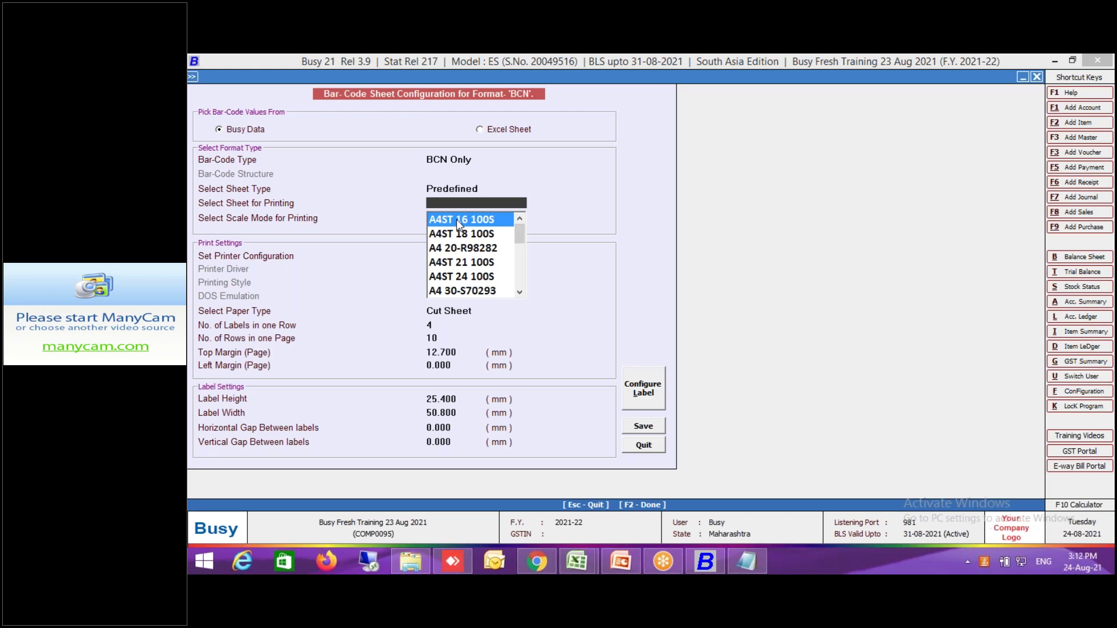
Select predefined sheet A4ST 84 100S (4 per row, 21 rows) in millimetres and open the label layout.
left_click(473, 277)
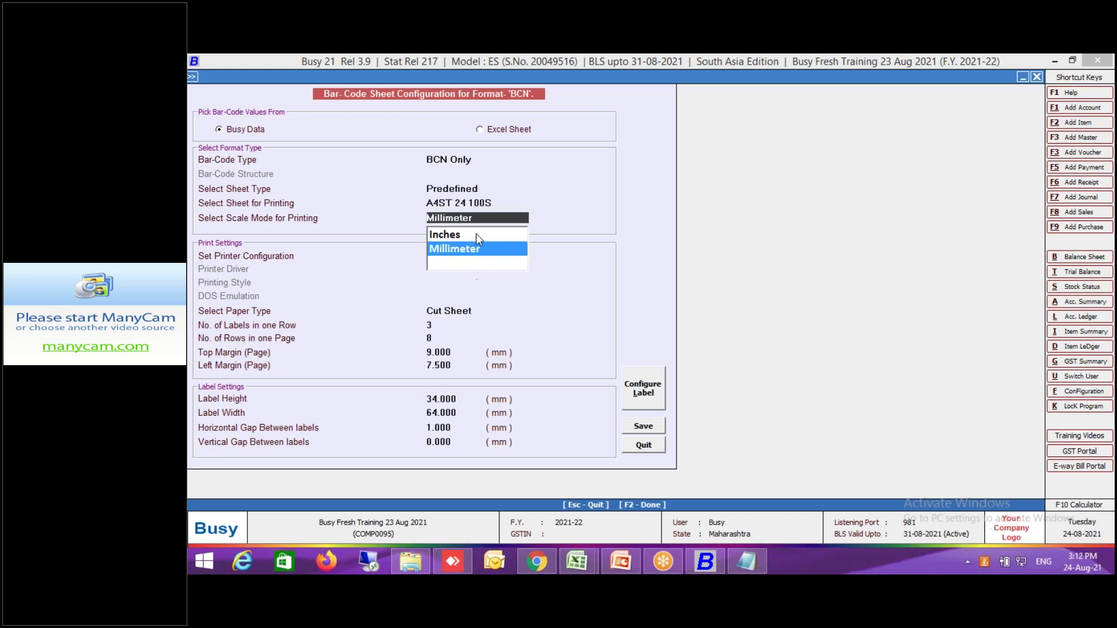
left_click(488, 203)
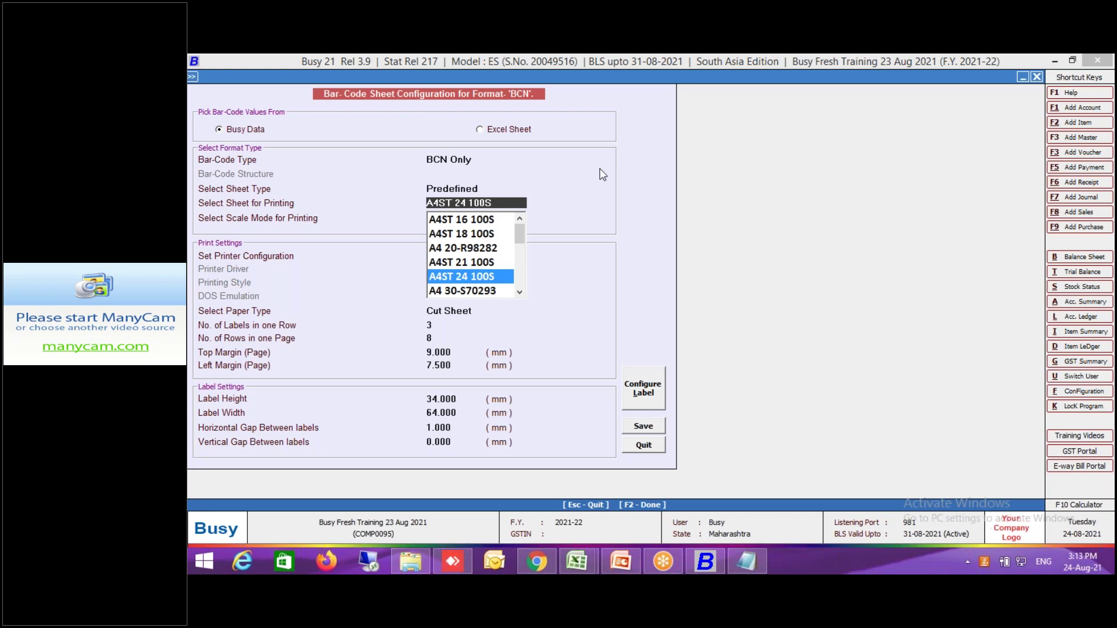
scroll(521, 286, "down", 3)
scroll(520, 286, "down", 1)
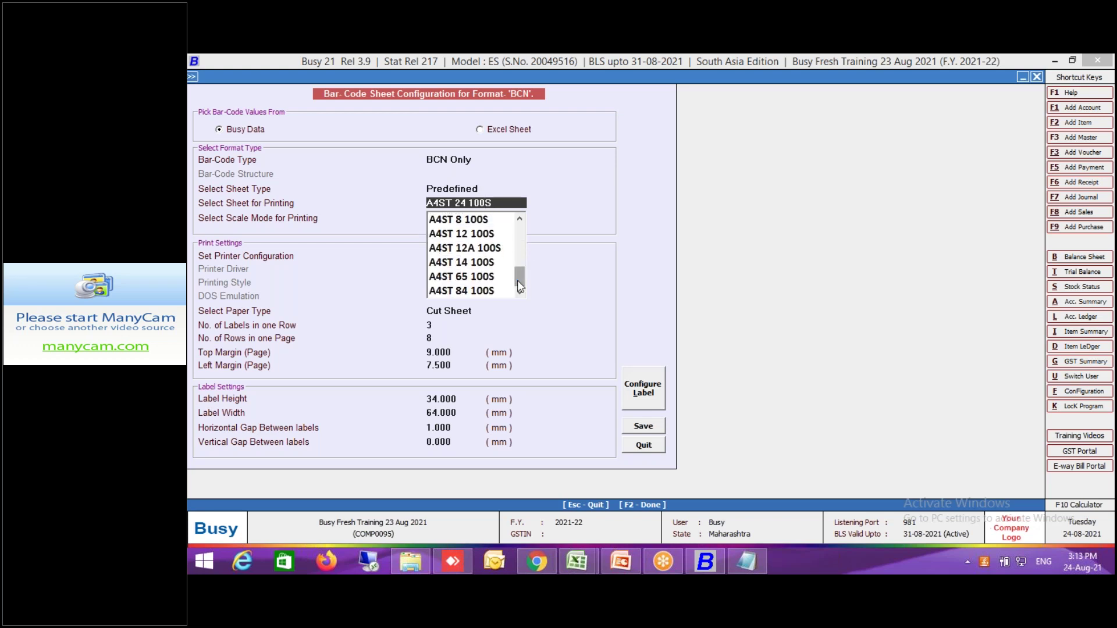
left_click(478, 292)
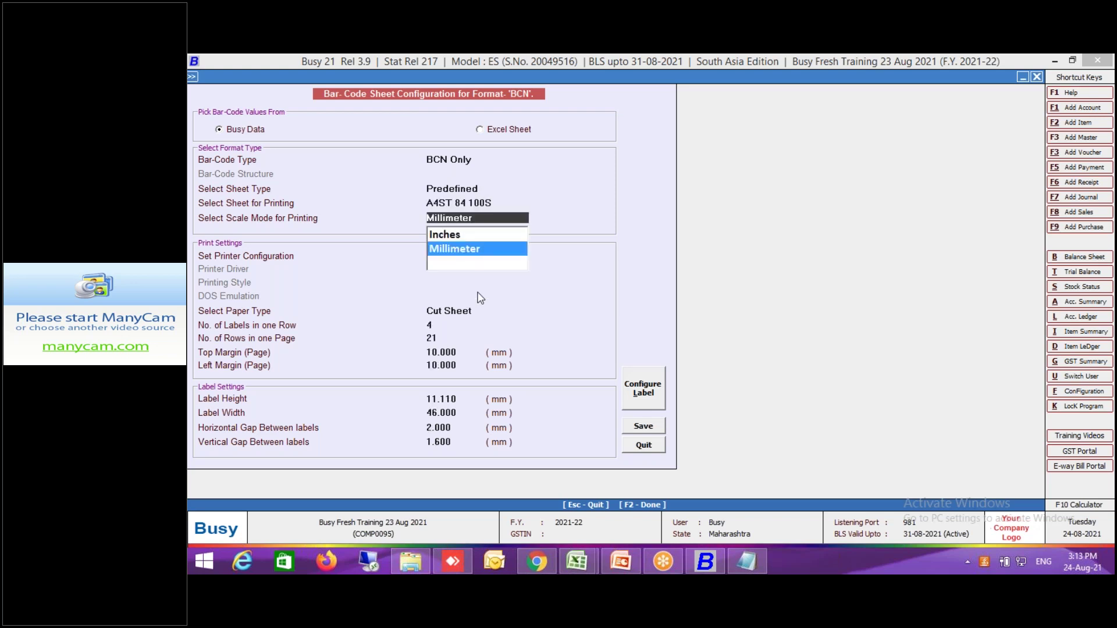
left_click(469, 256)
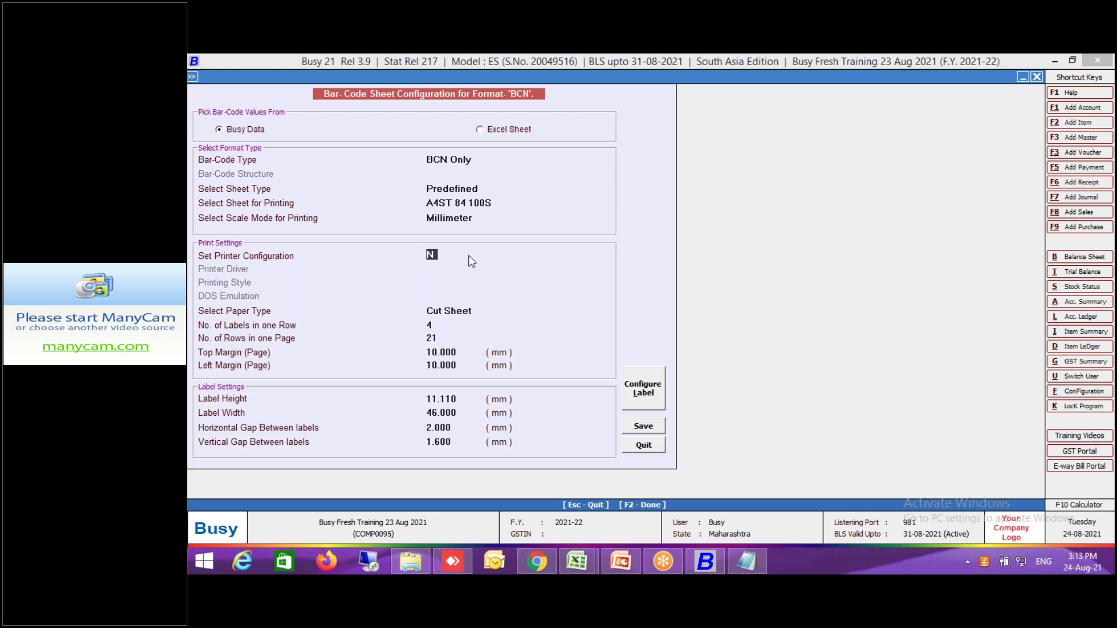
left_click(436, 327)
left_click(440, 338)
left_click(646, 393)
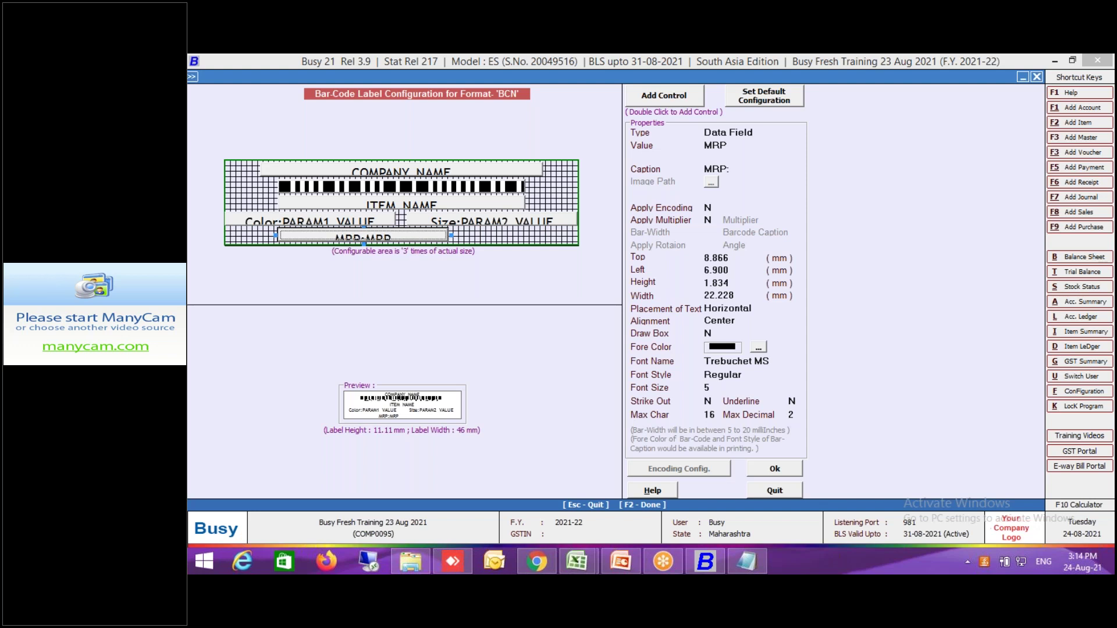
Switch the sheet to A4ST 65 100S (5 per row, 13 rows) in millimetres.
left_click(788, 490)
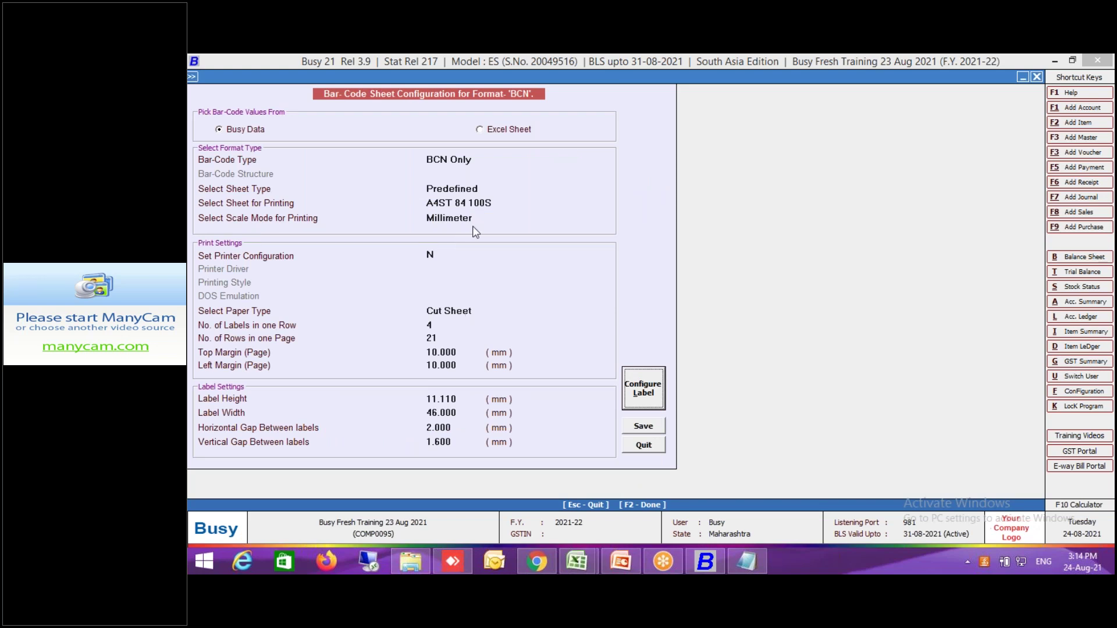
left_click(479, 203)
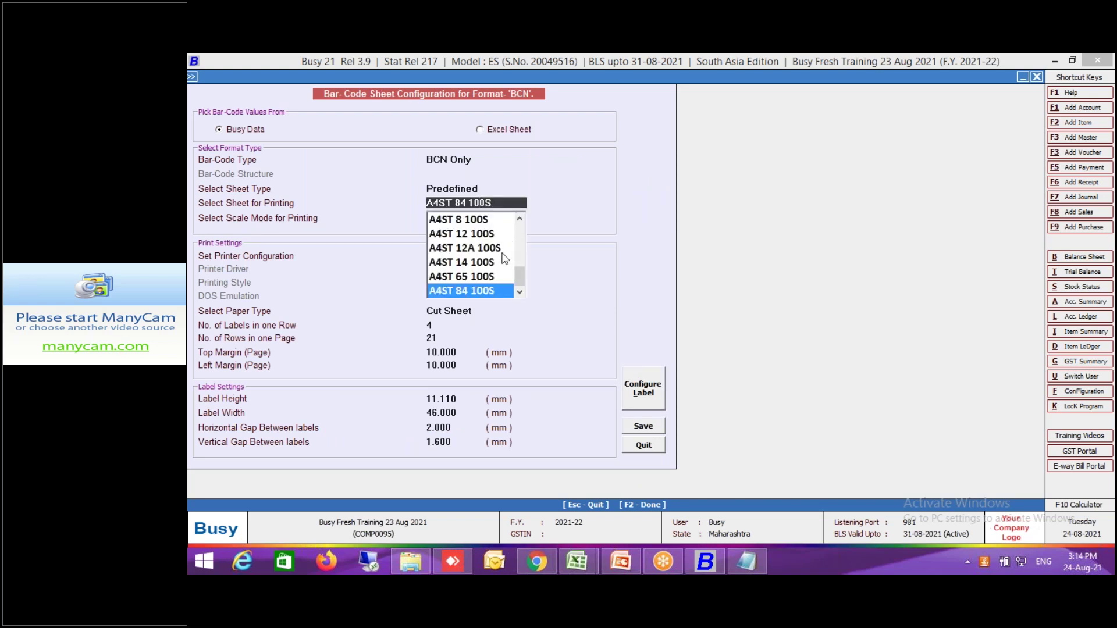
left_click(488, 285)
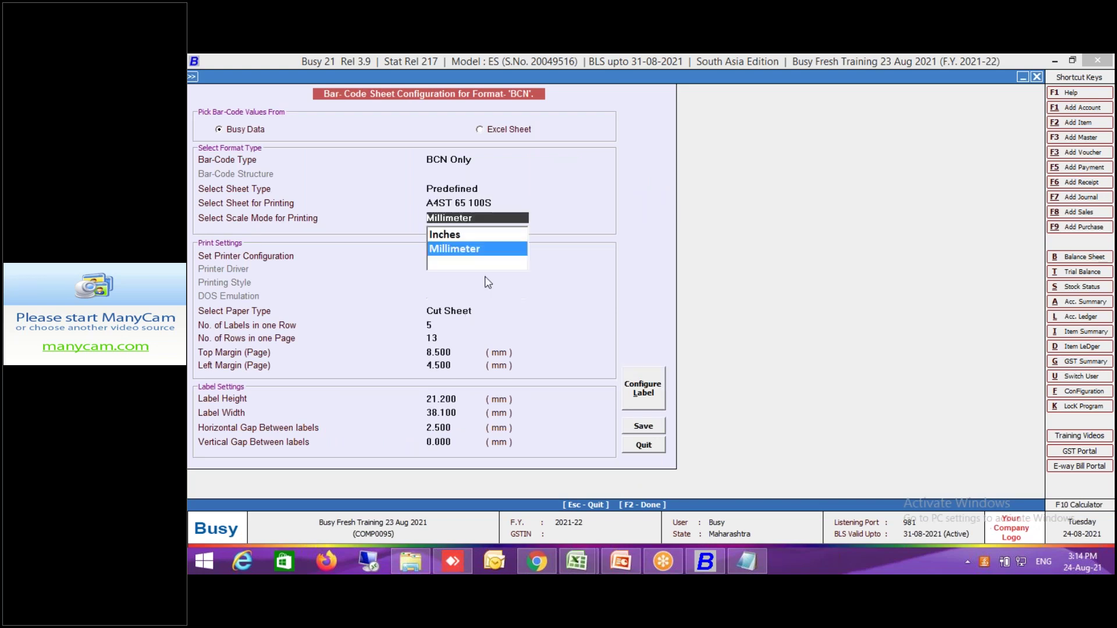
left_click(638, 397)
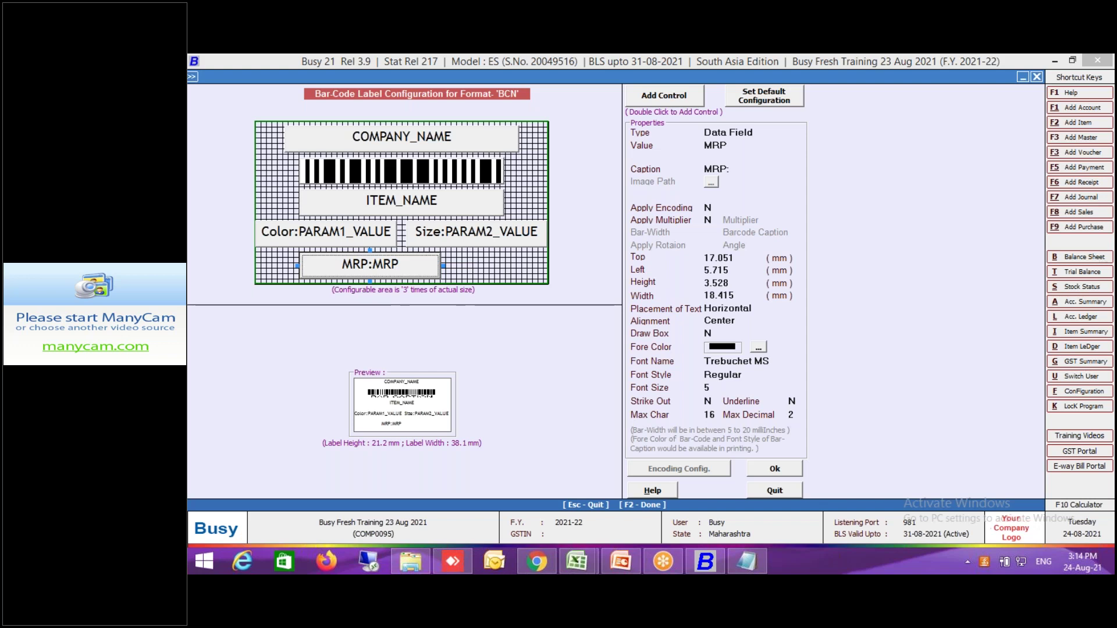
Try setting the COMPANY_NAME font to Arial, then quit the label editor without saving.
left_click(403, 138)
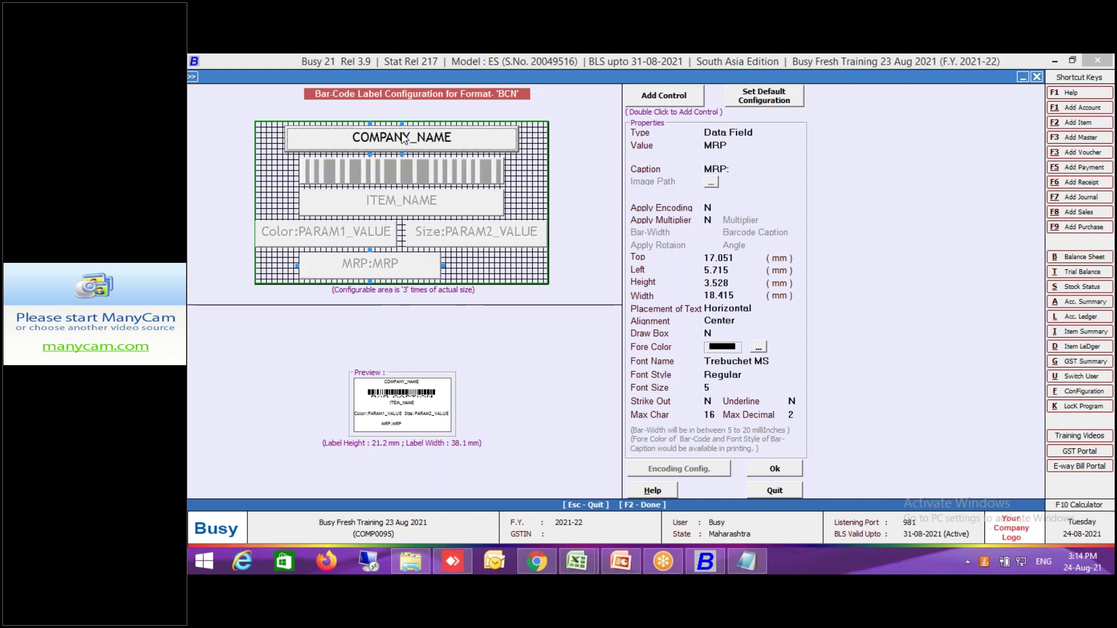
left_click(778, 372)
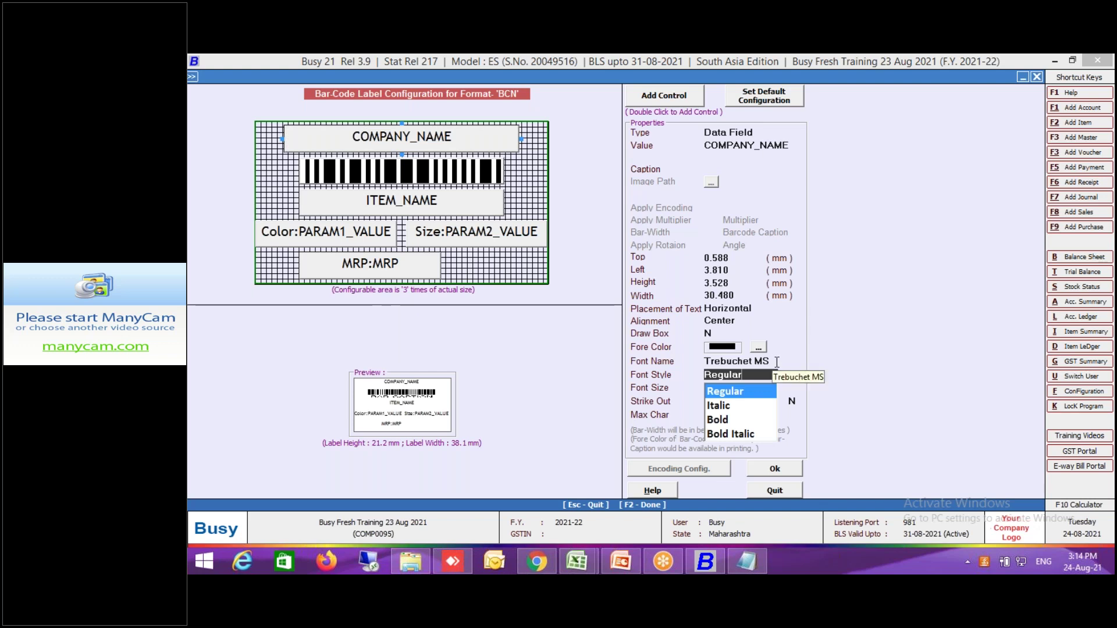
left_click(777, 362)
type("Arial")
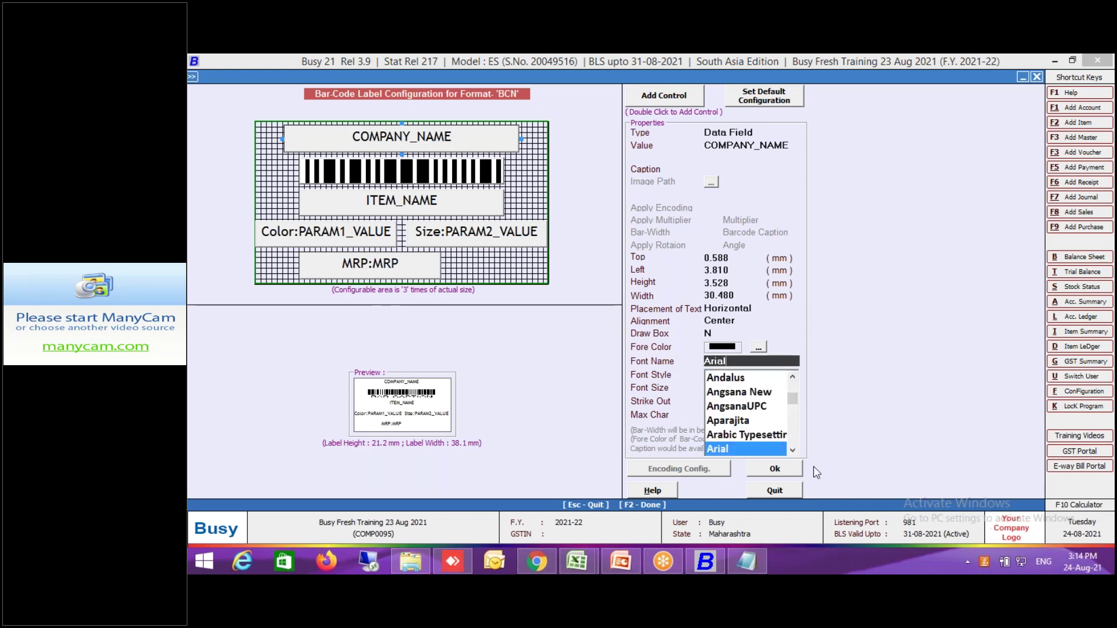
scroll(798, 449, "down", 2)
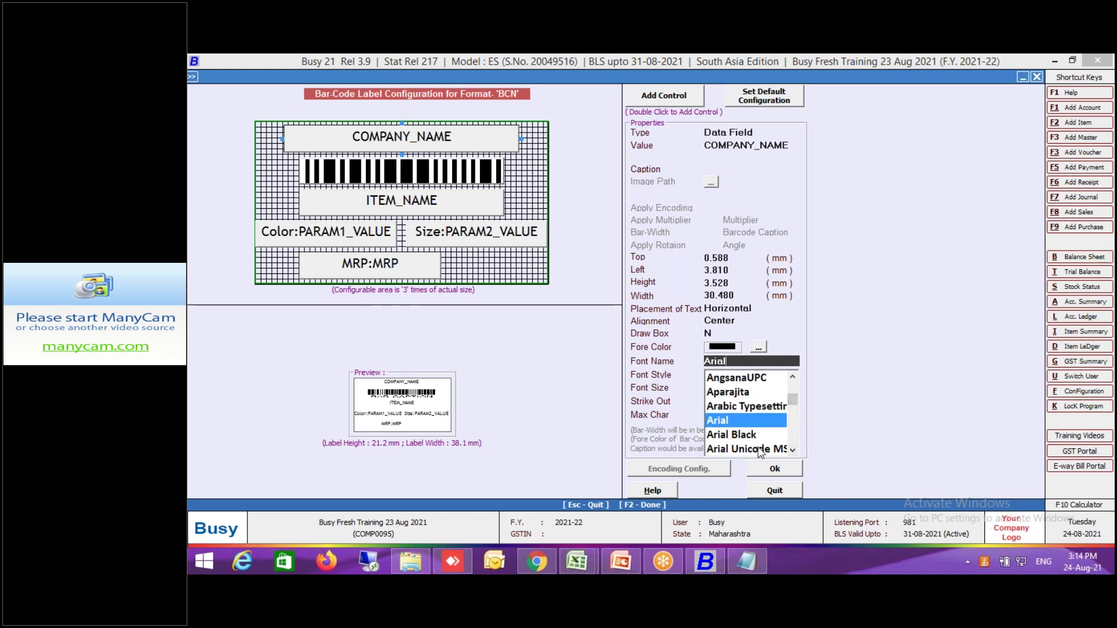
left_click(793, 450)
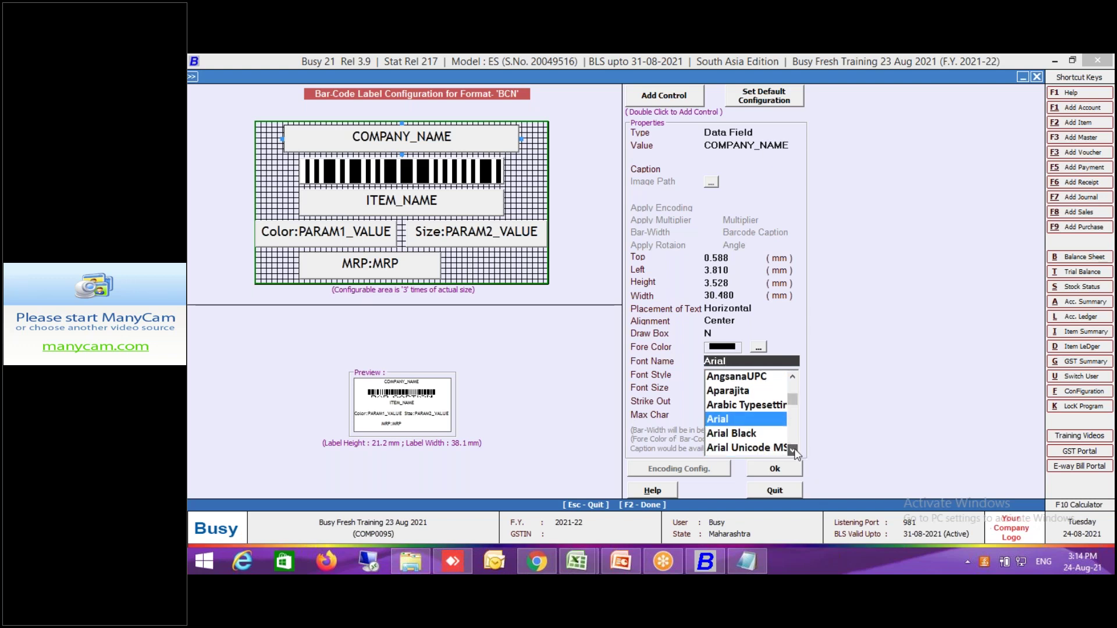
left_click(792, 451)
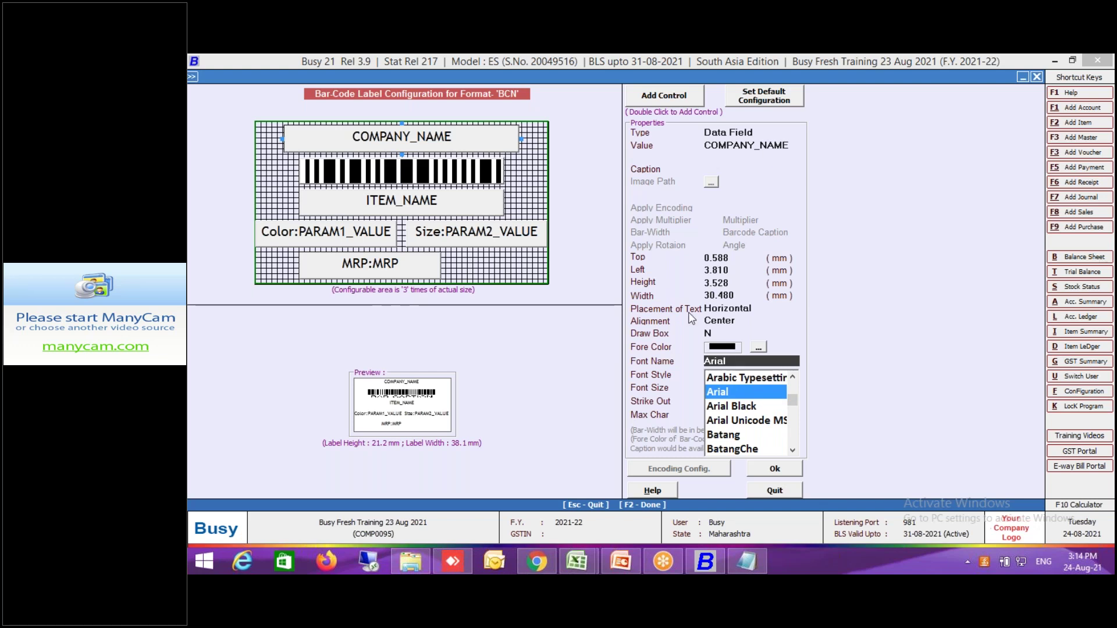
key("Escape")
key("Return")
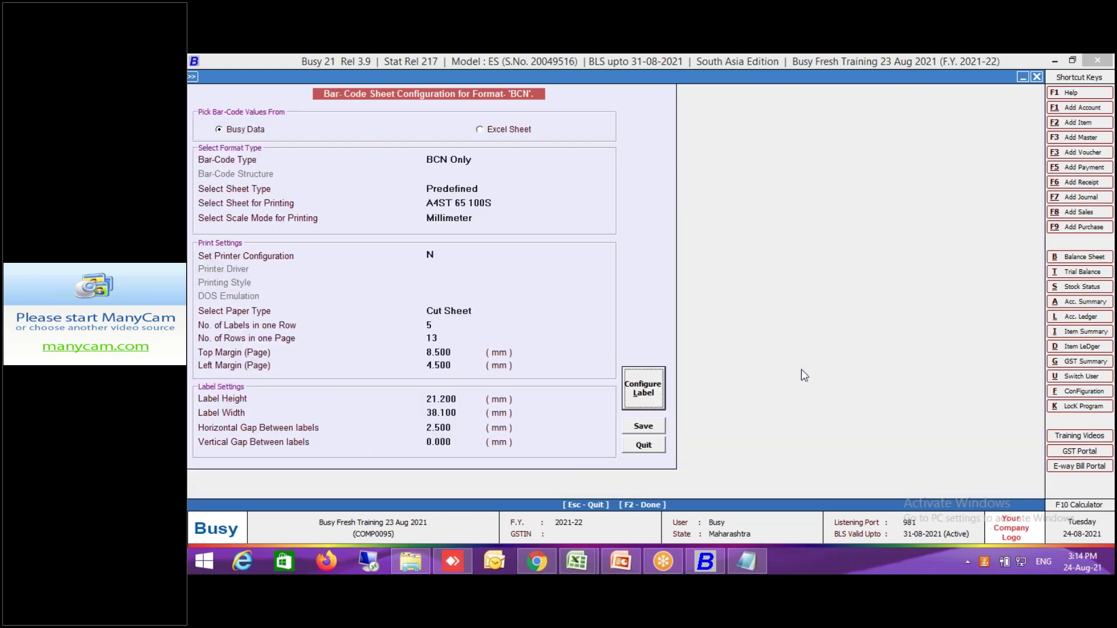
Set font size 7 on the COMPANY_NAME and ITEM_NAME label fields.
left_click(643, 389)
left_click(458, 142)
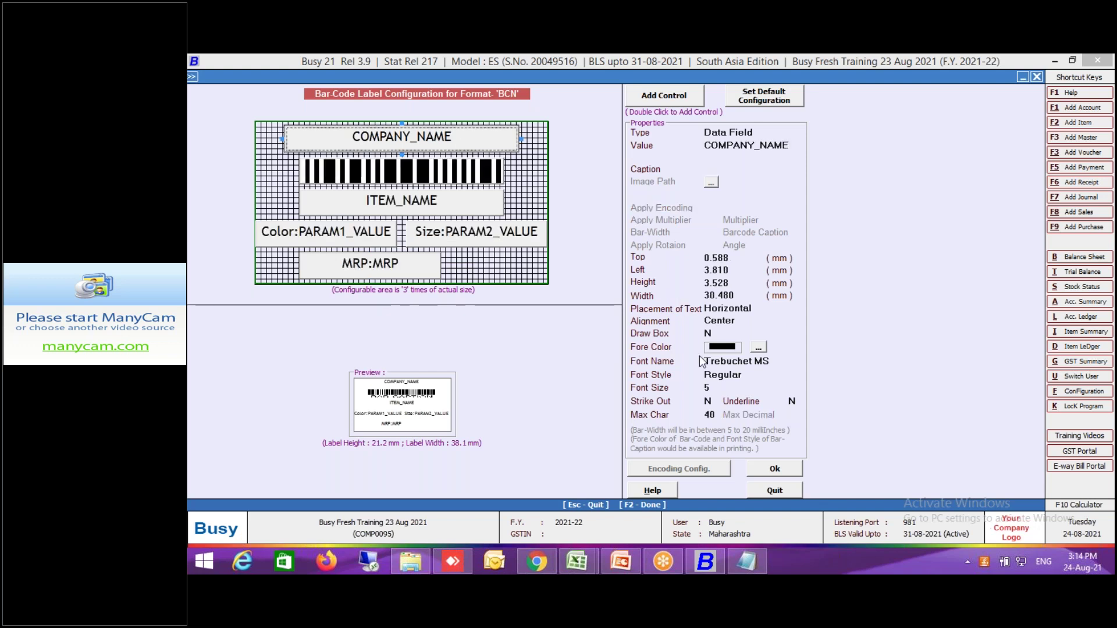
left_click(717, 390)
type("7")
key("Return")
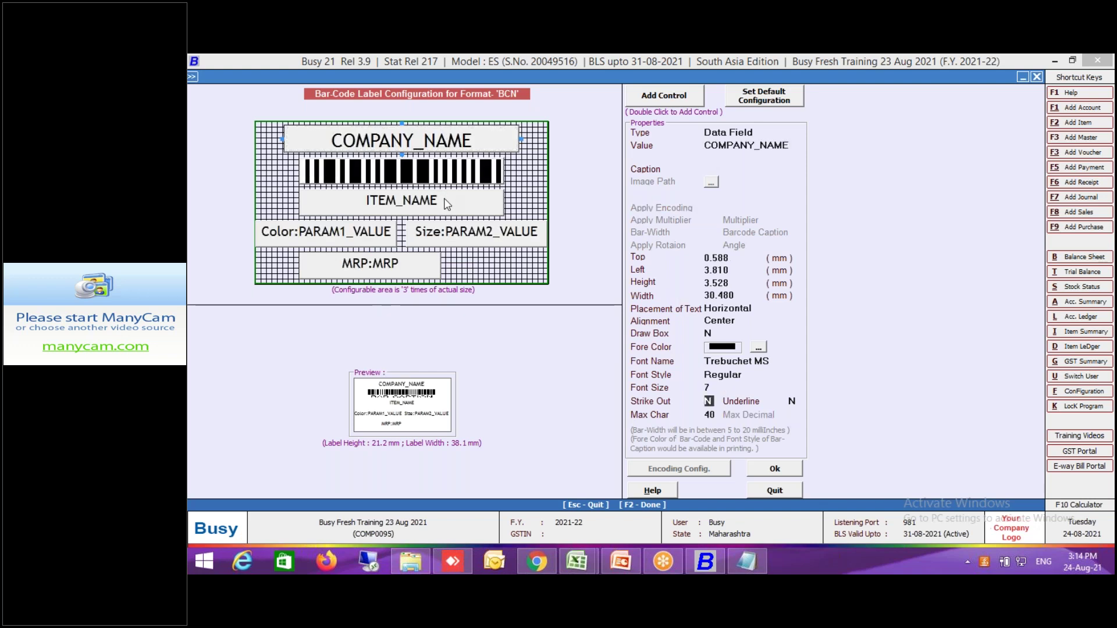
left_click(447, 204)
left_click(721, 388)
type("7")
key("Return")
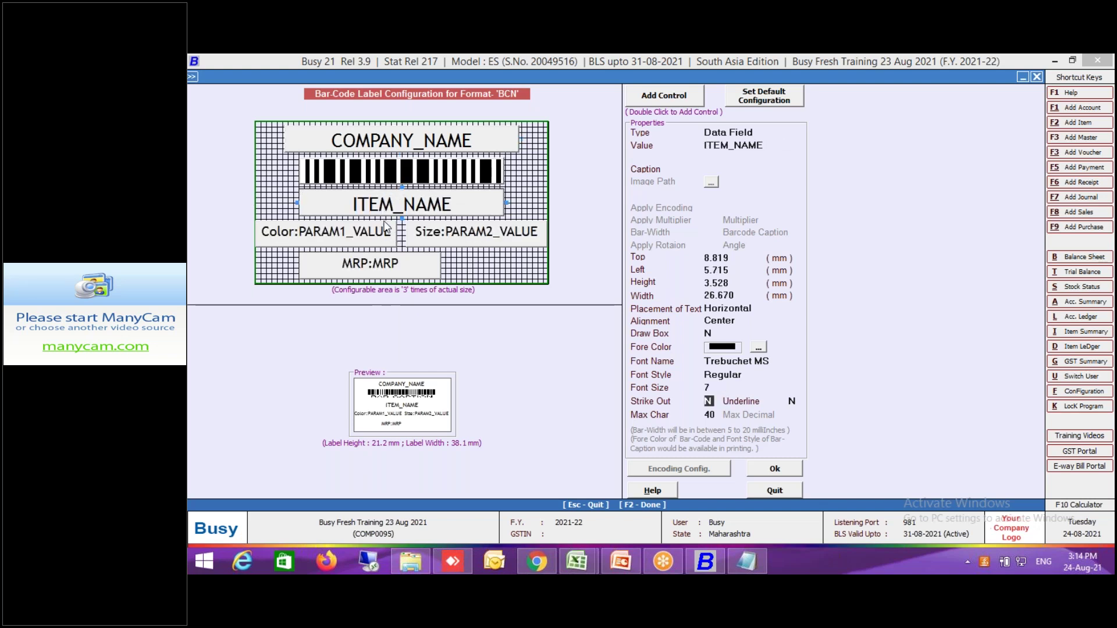
Delete the Color field and move the Size line under ITEM_NAME, showing PARAM1_VALUE with caption 'Size :'.
left_click(367, 239)
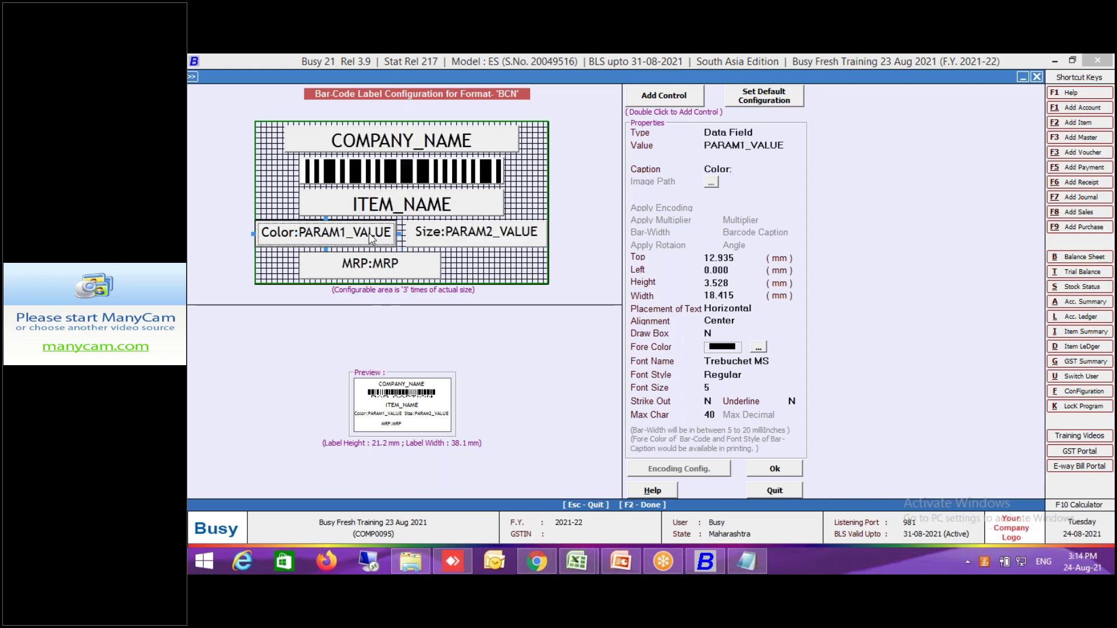
key("Delete")
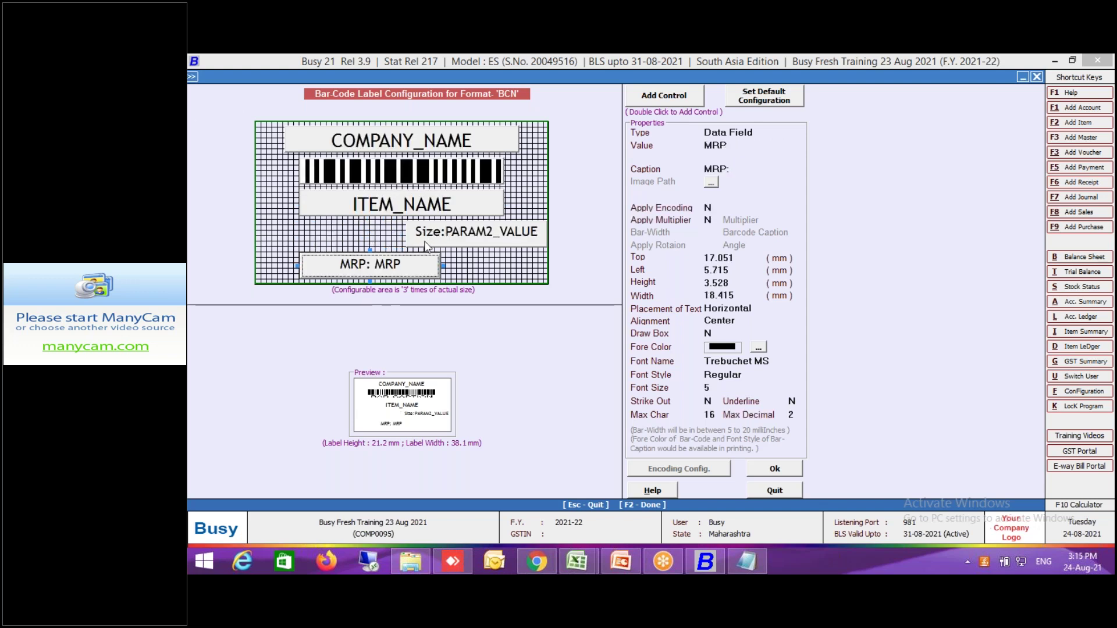
left_click(461, 235)
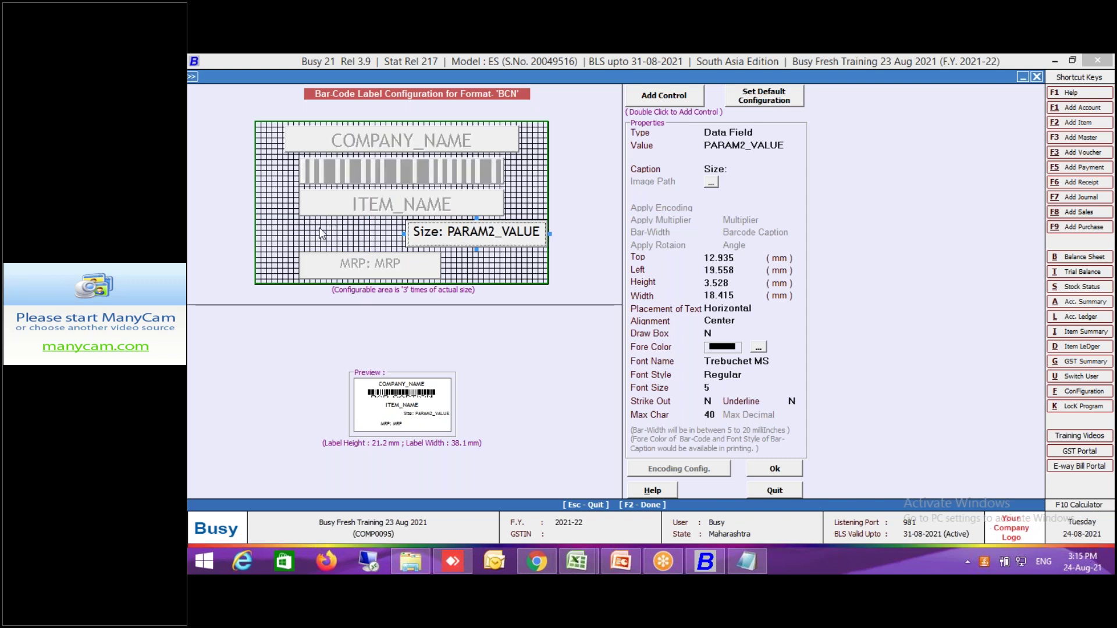
left_click_drag(322, 233, 323, 232)
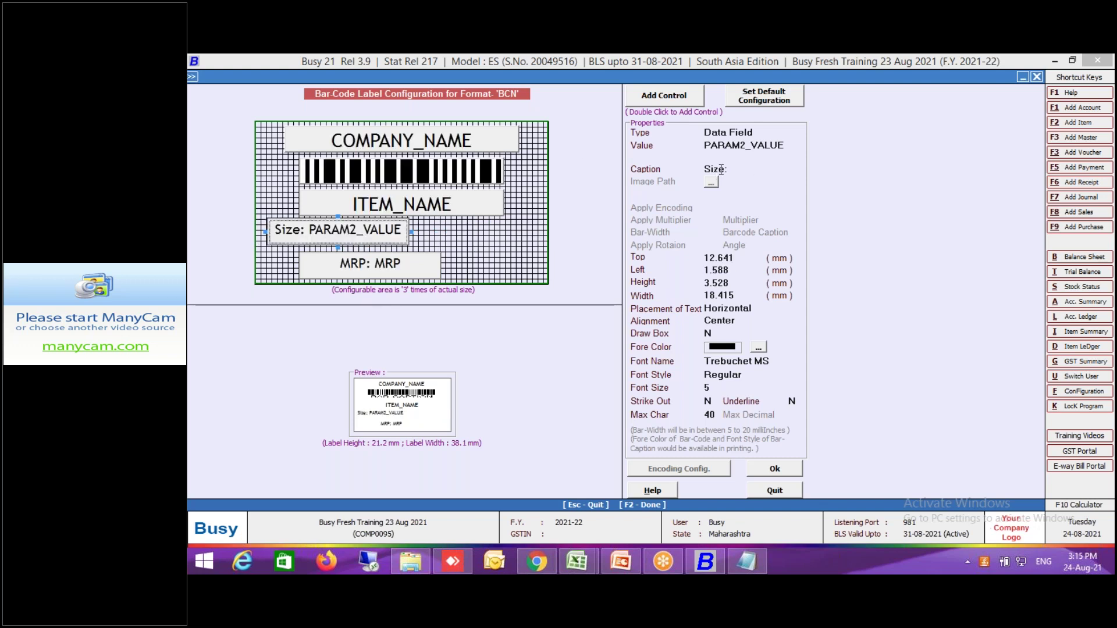
left_click(758, 147)
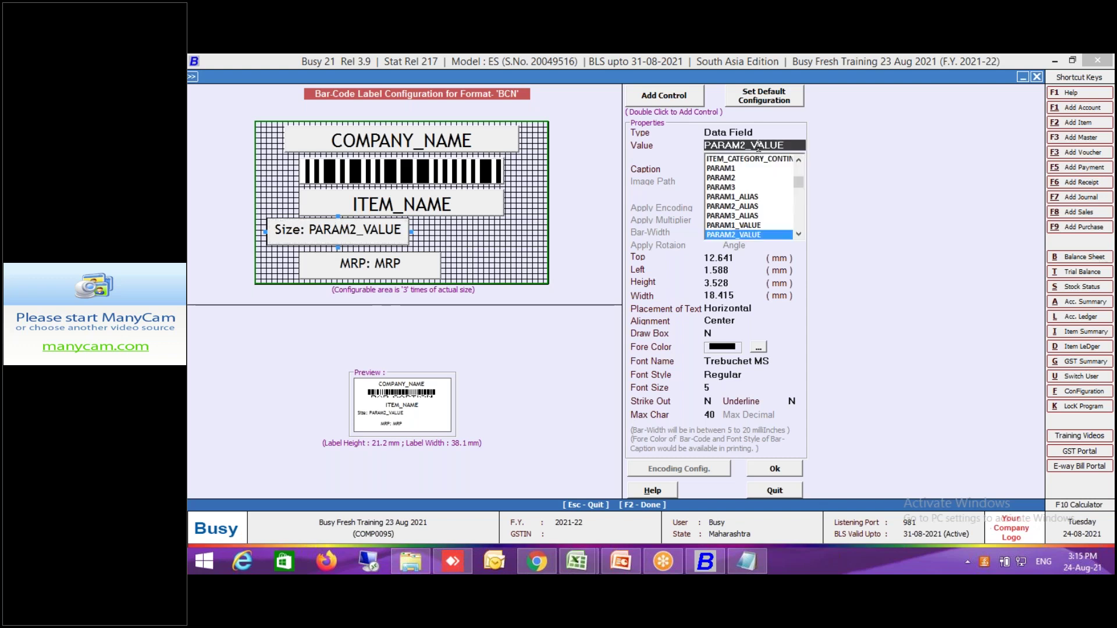
left_click(744, 226)
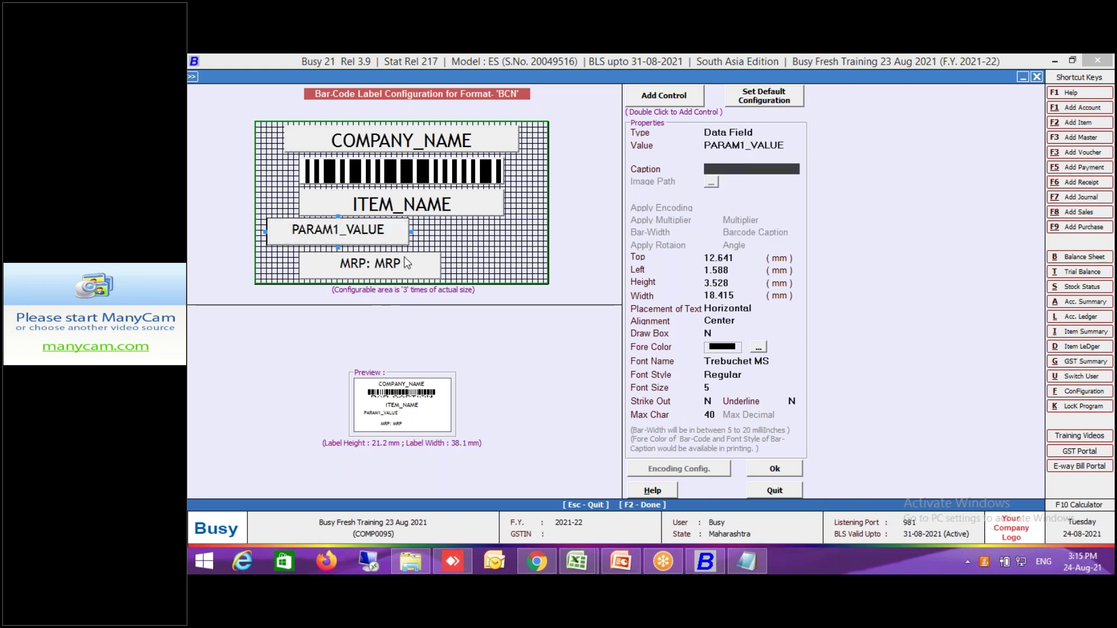
type("Size :")
key("Return")
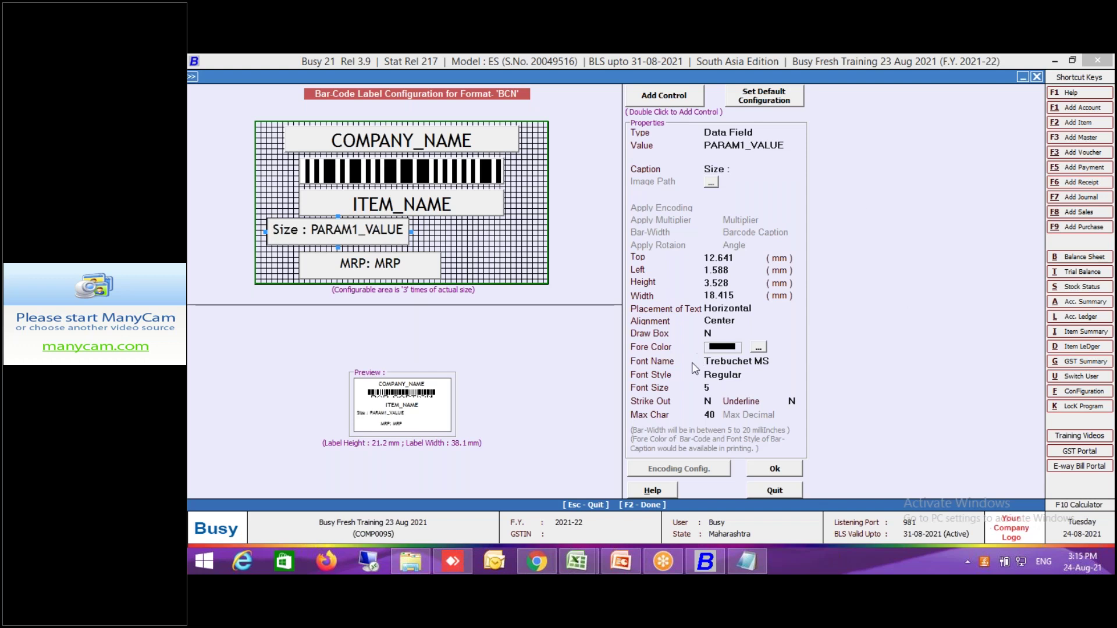
Give the Size line font size 7, widen it to 30.251 mm, and accept the label design.
left_click(721, 388)
type("7")
key("Return")
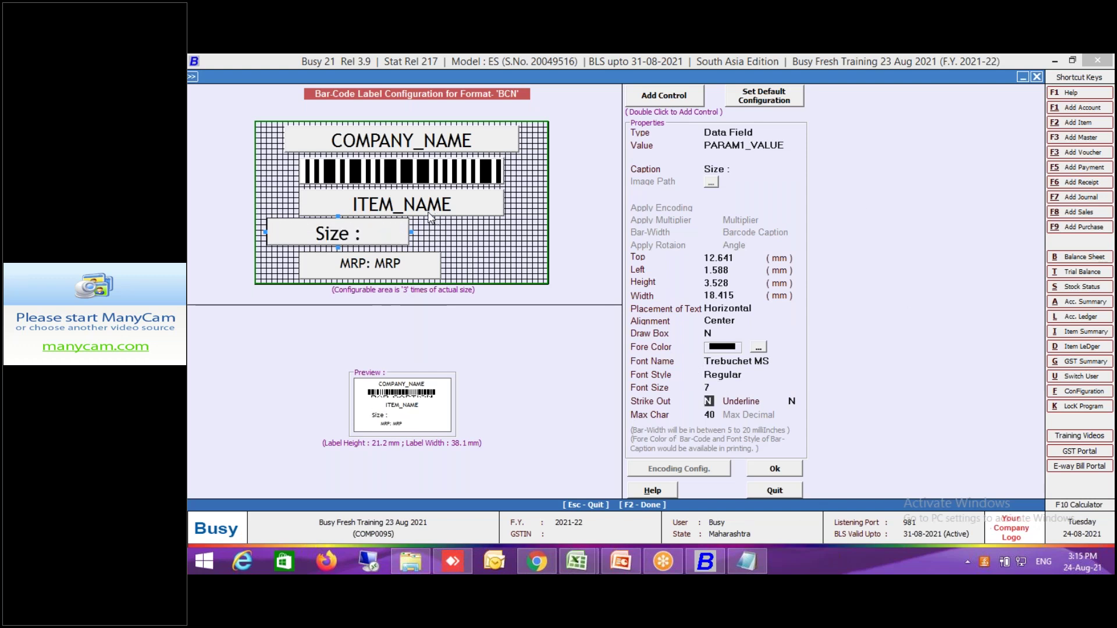
left_click(407, 234)
left_click_drag(411, 232, 439, 233)
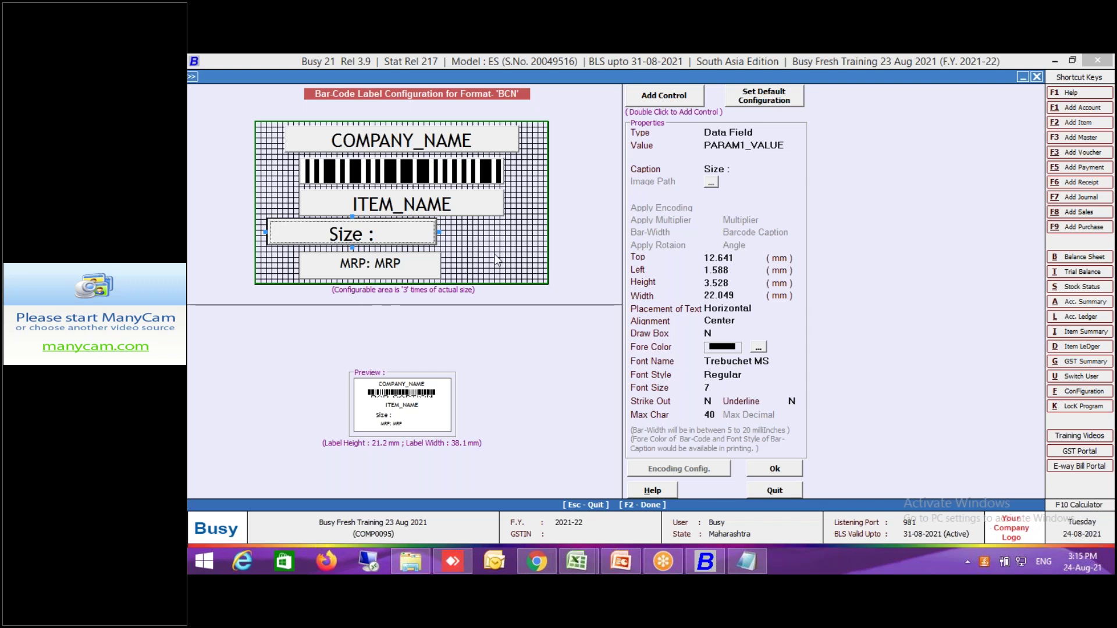
left_click_drag(437, 231, 500, 233)
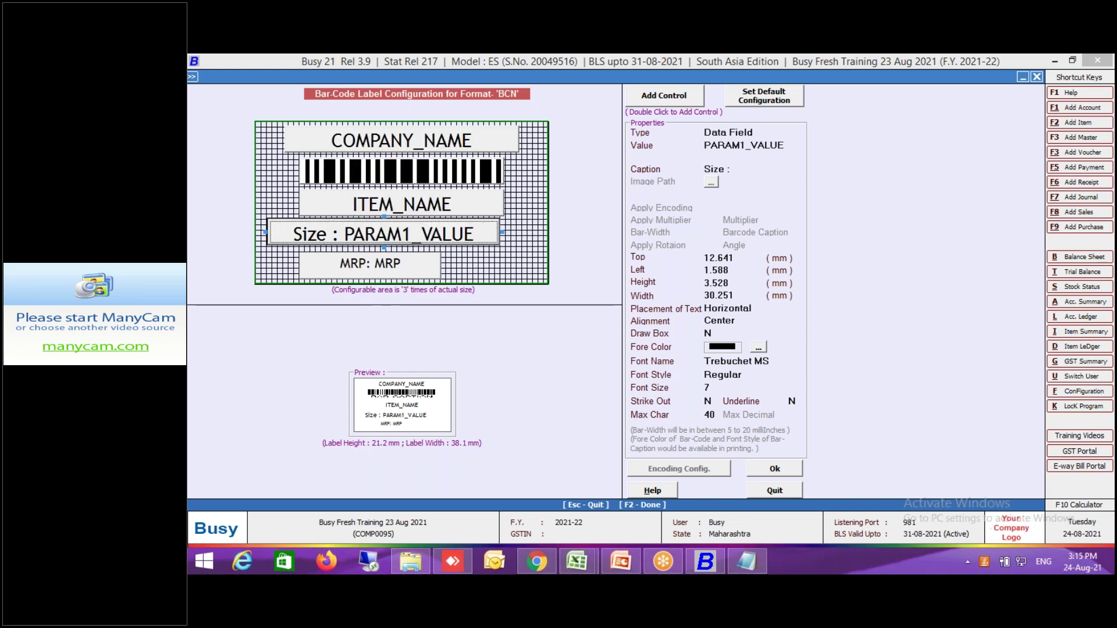
left_click(423, 272)
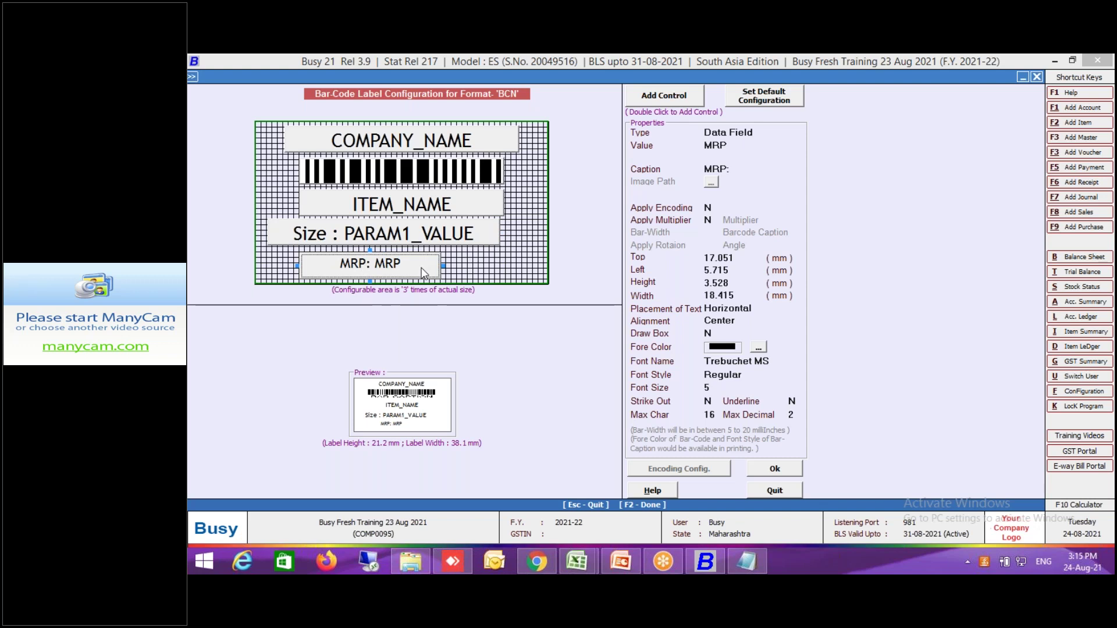
left_click(776, 471)
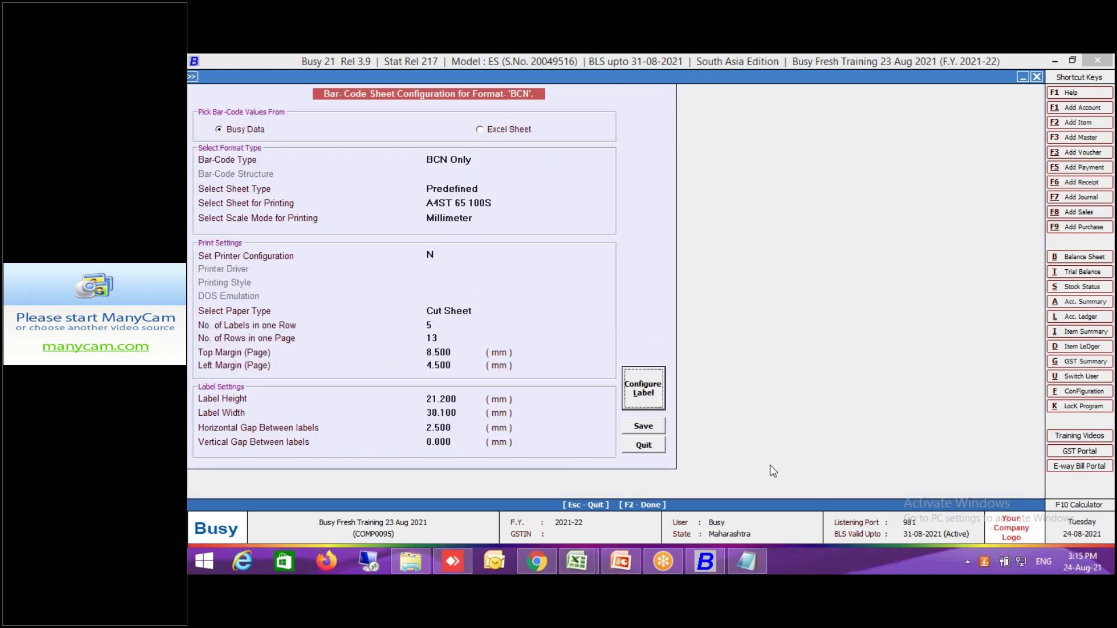
Save the BCN sheet configuration and exit the barcode printing screens.
left_click(654, 427)
left_click(485, 240)
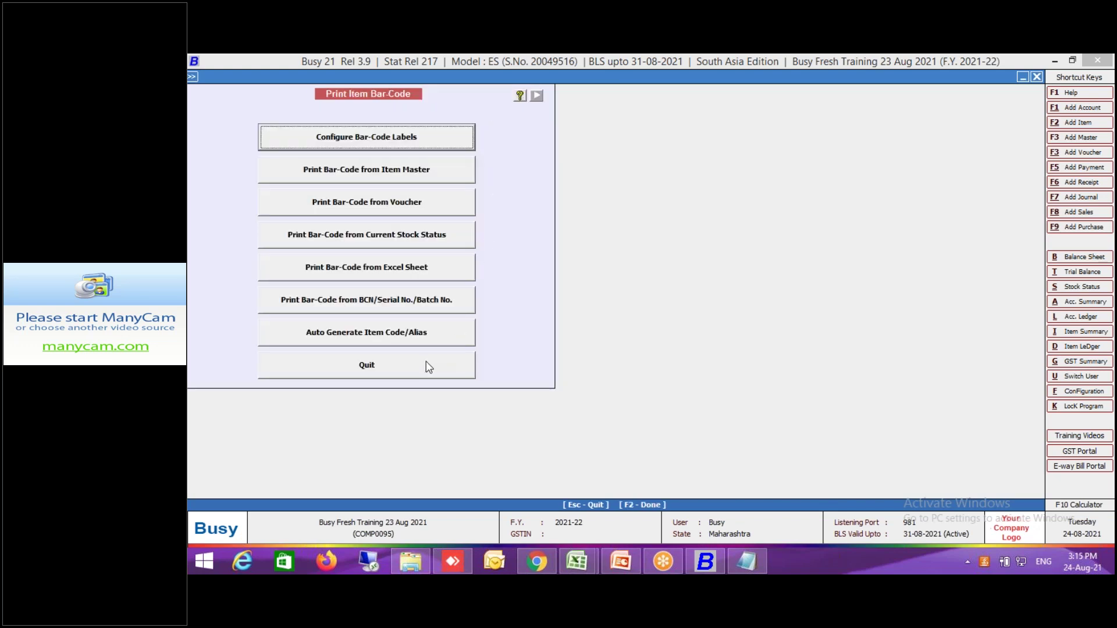
left_click(427, 366)
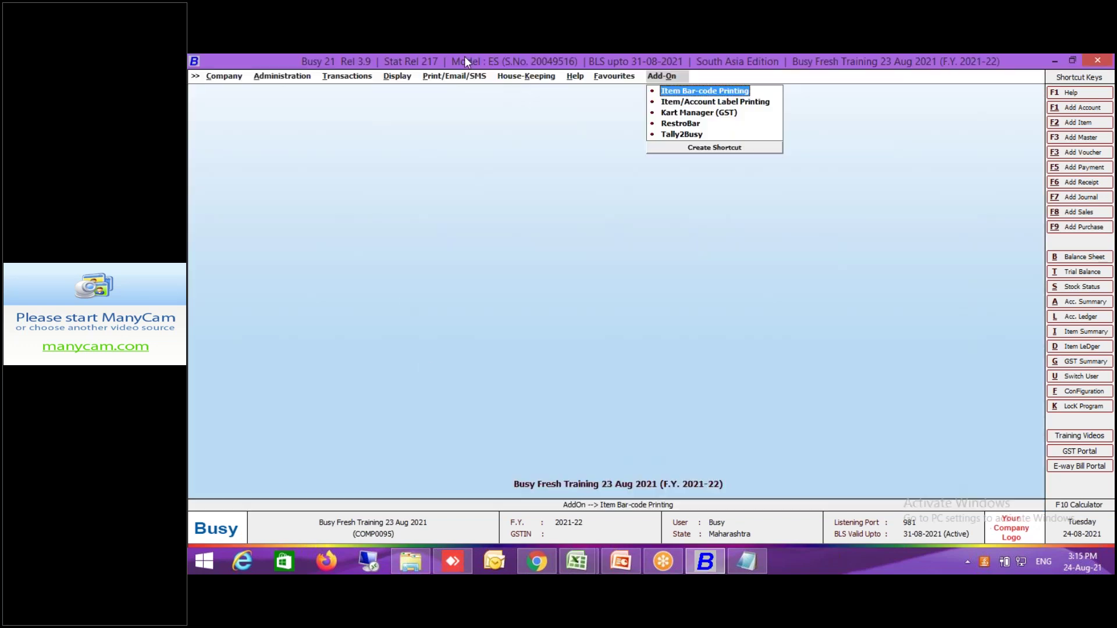
Reopen purchase voucher P-0003-21-22 for modification and go to its voucher series settings.
left_click(356, 75)
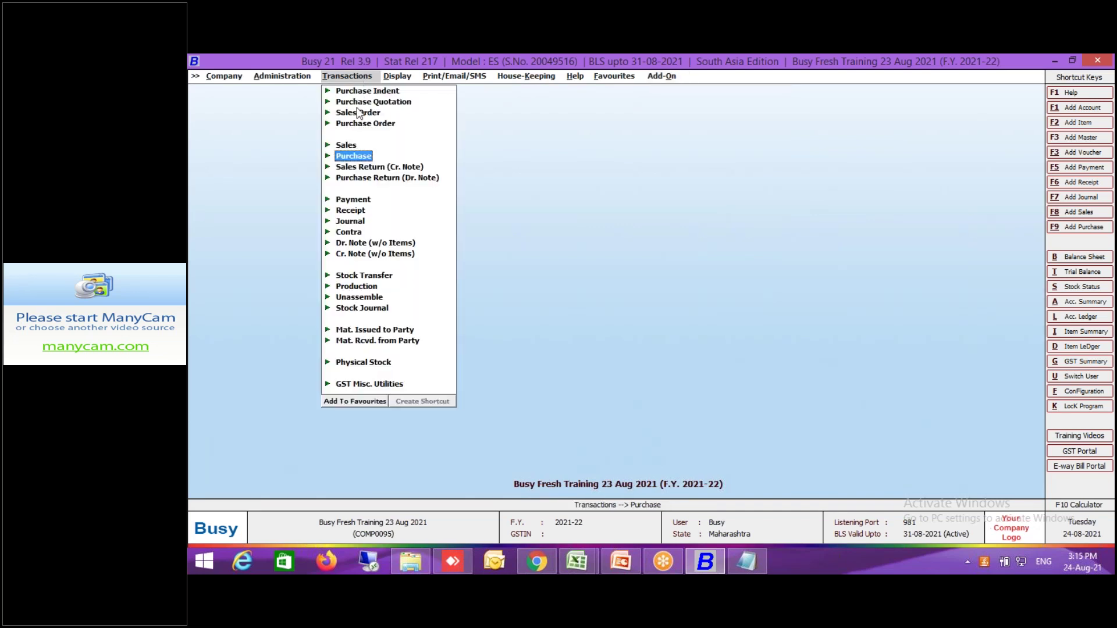
left_click(358, 155)
left_click(375, 178)
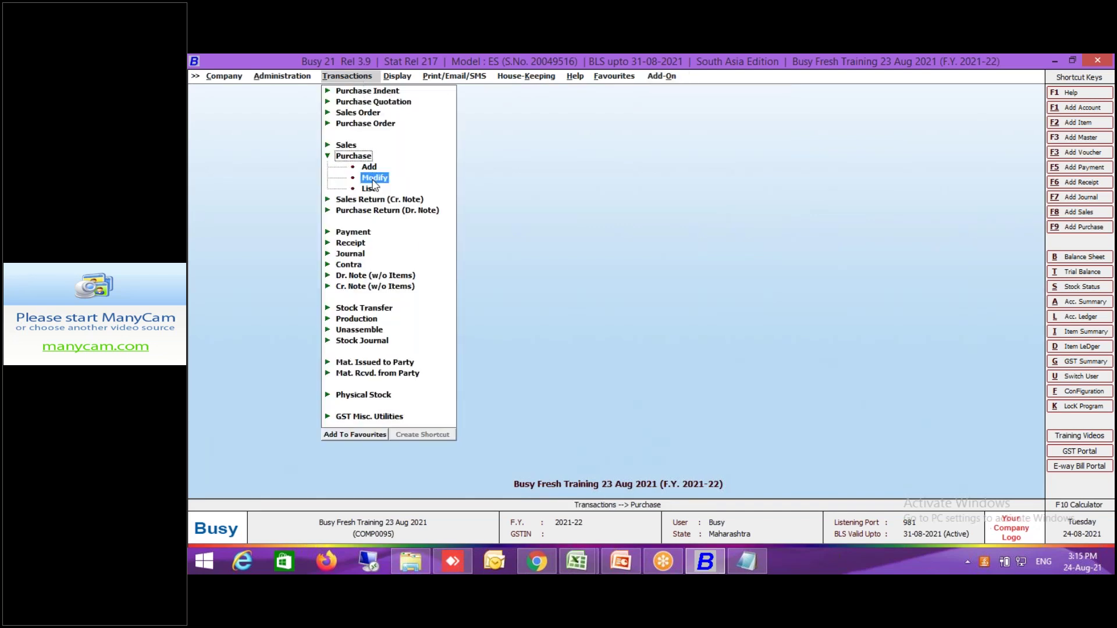
left_click(318, 199)
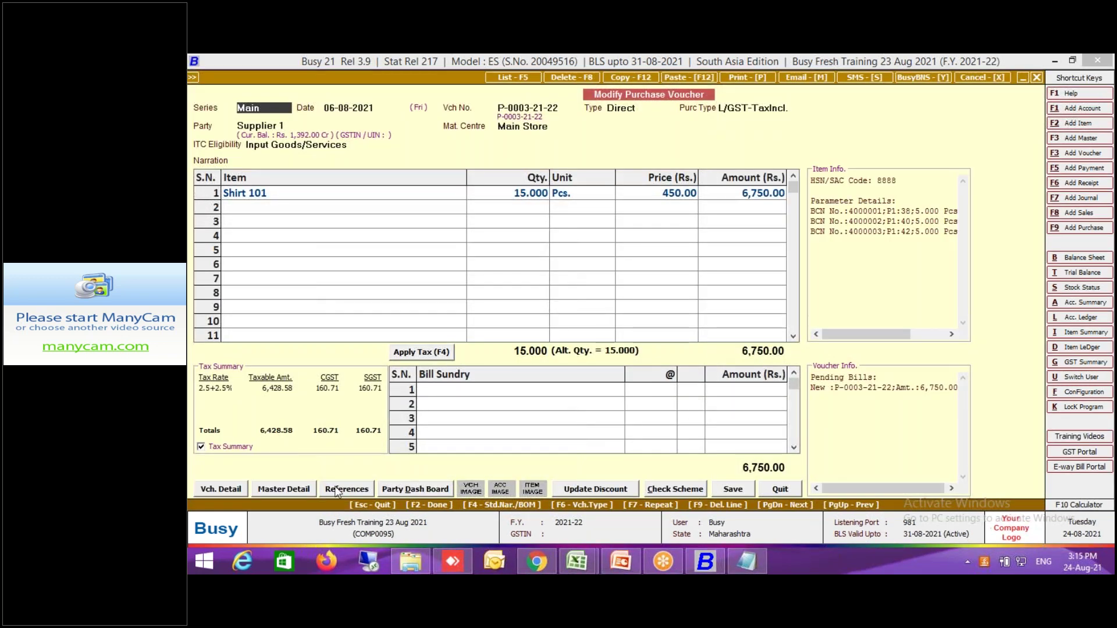
left_click(224, 490)
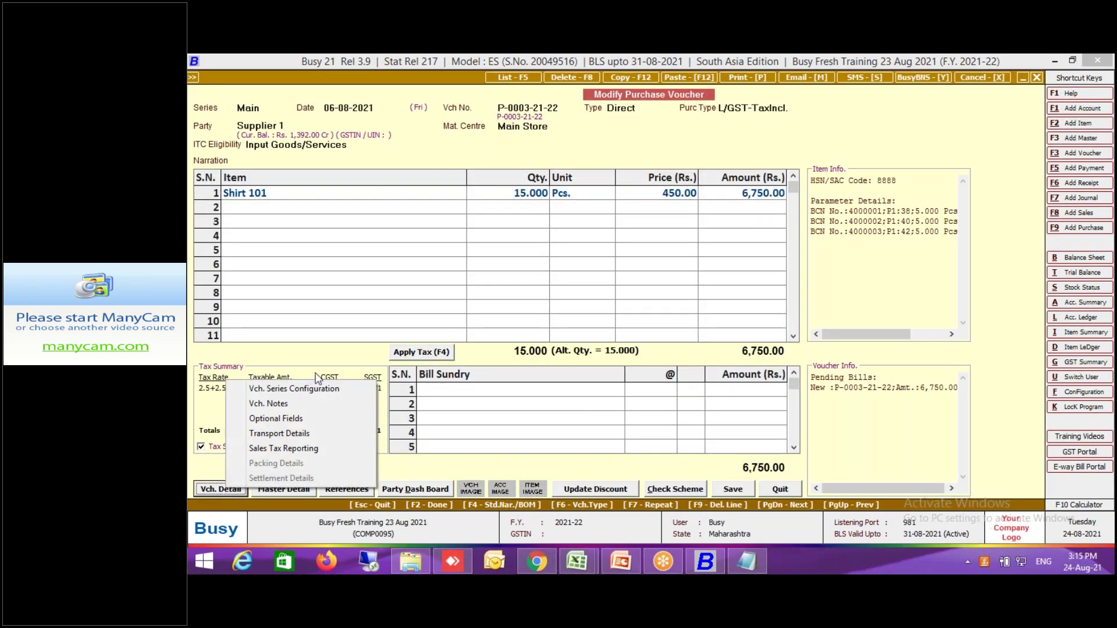
left_click(315, 395)
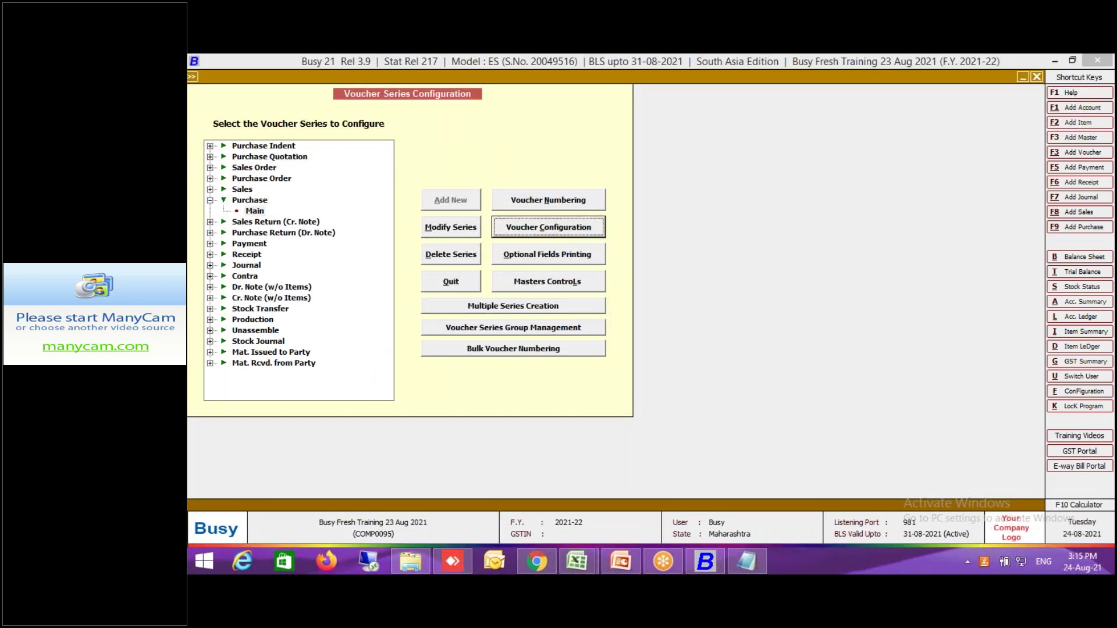
Set Print Item Barcode After Saving to Y for the Purchase Main series and save.
key("Return")
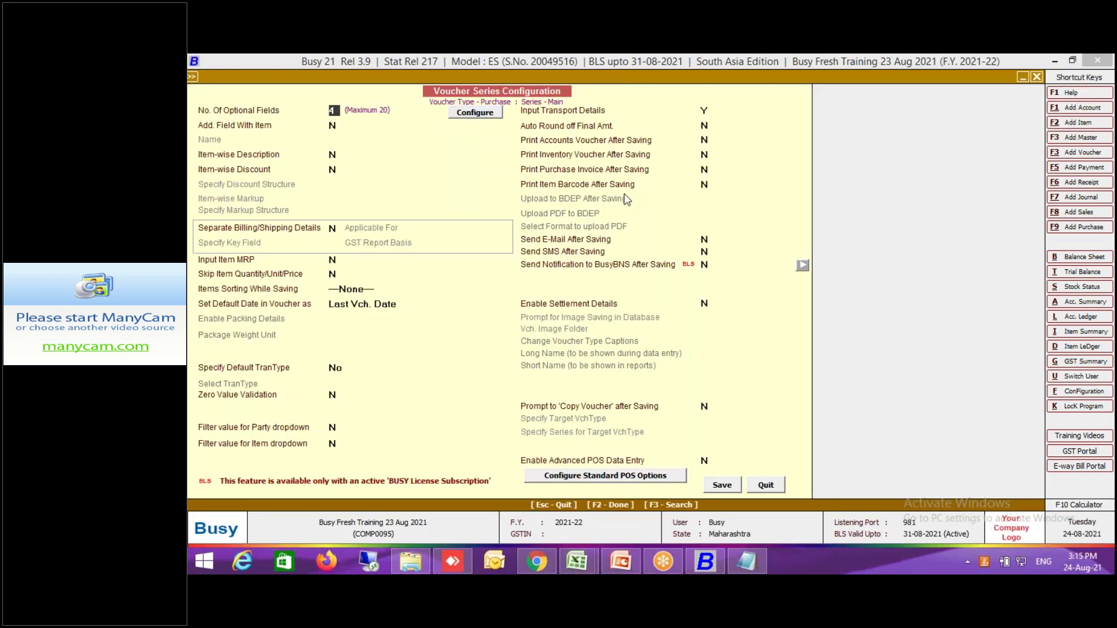
left_click(578, 185)
left_click(717, 484)
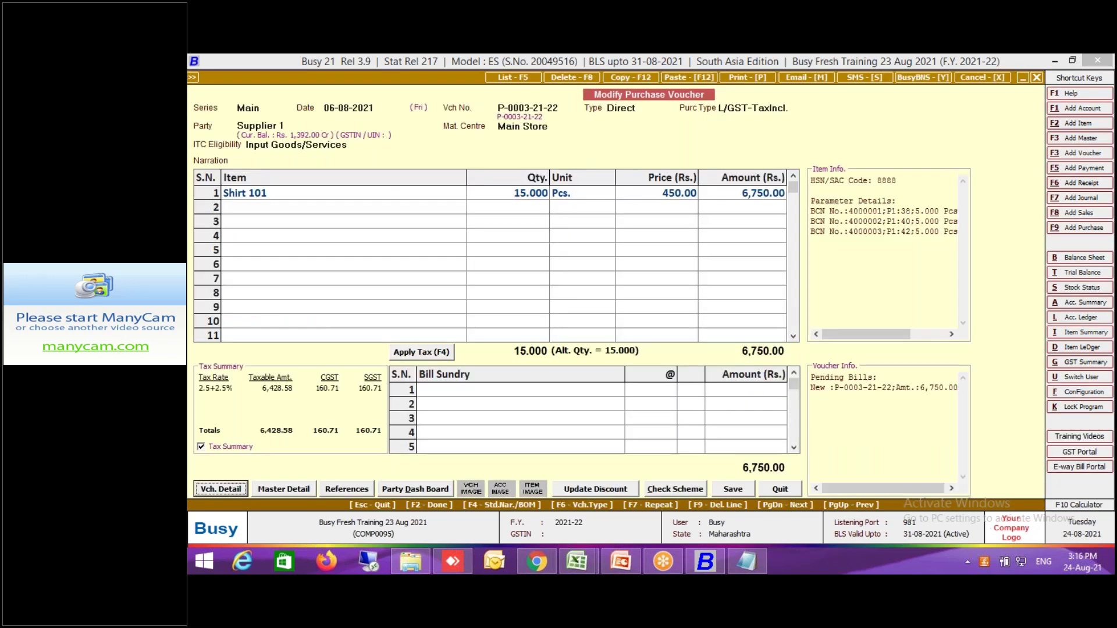
Re-save voucher P-0003-21-22, accepting the unregistered party, GST reporting and bill adjustment prompts.
key("Escape")
key("Return")
key("Return")
key("Return")
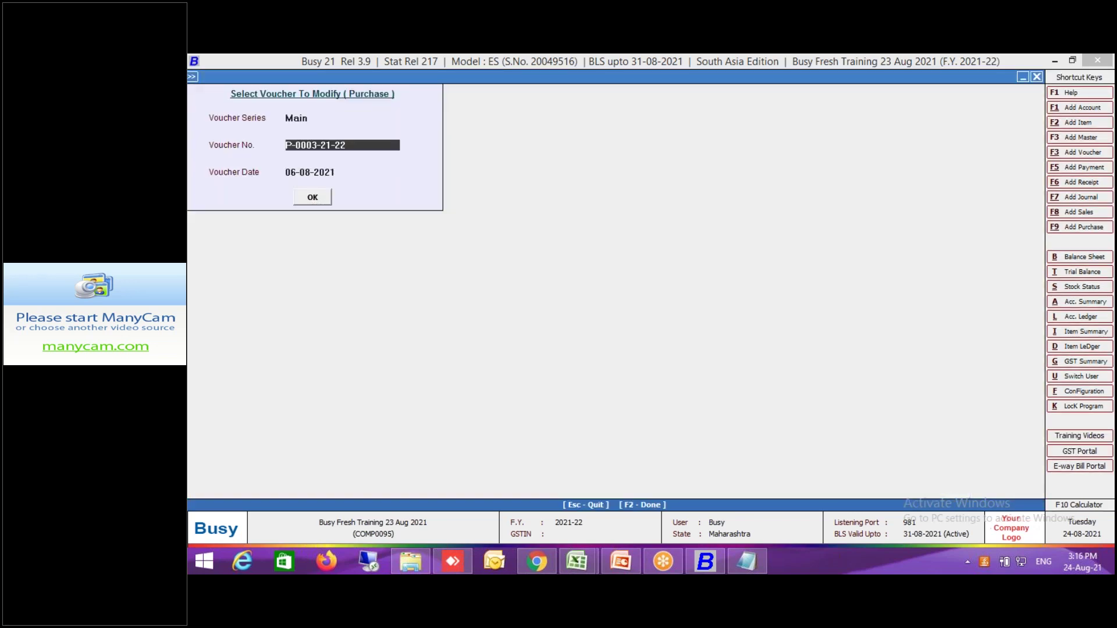
key("Return")
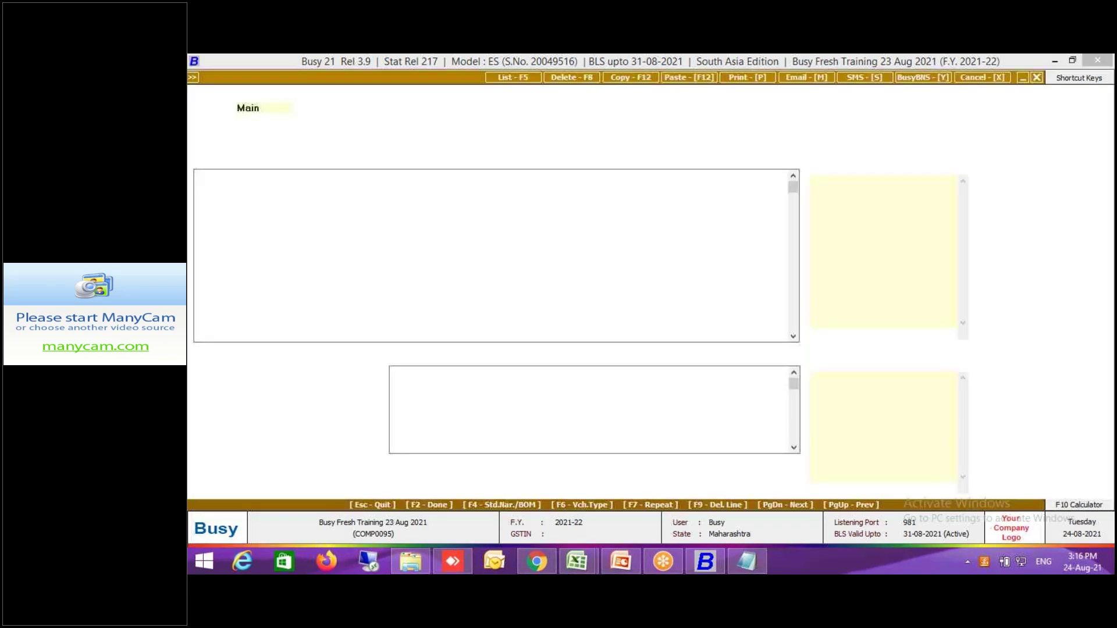
key("Return")
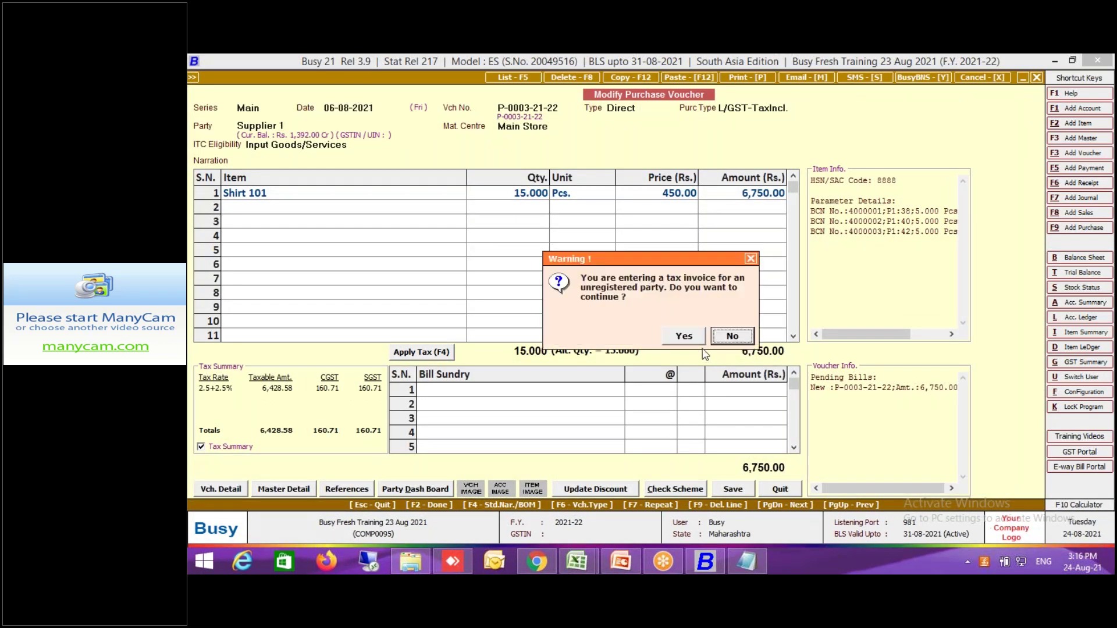
left_click(695, 342)
key("Return")
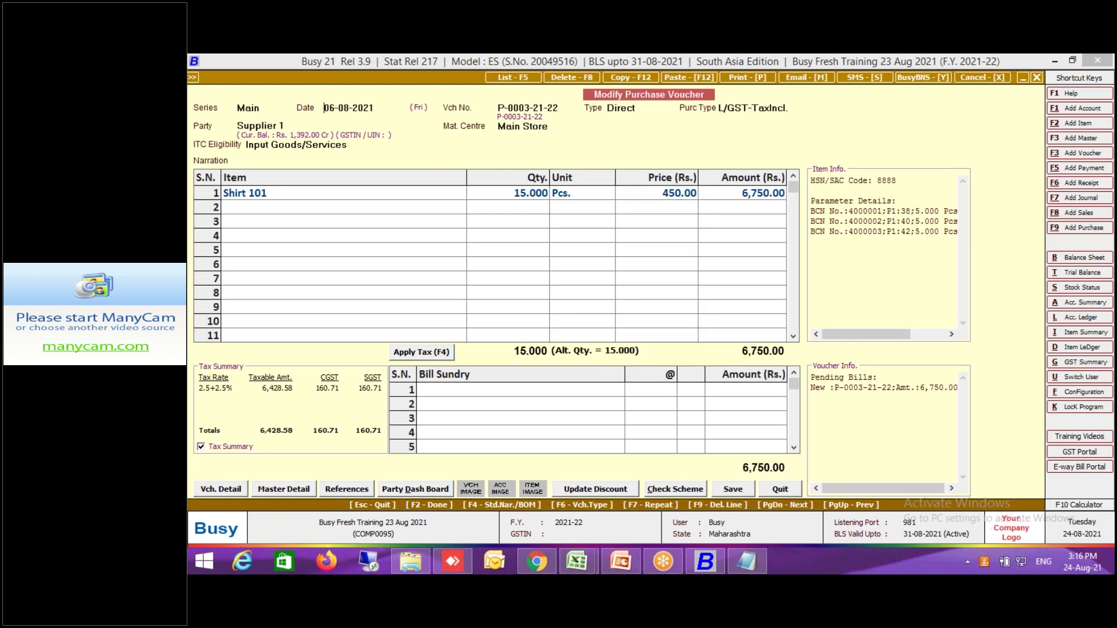
key("F2")
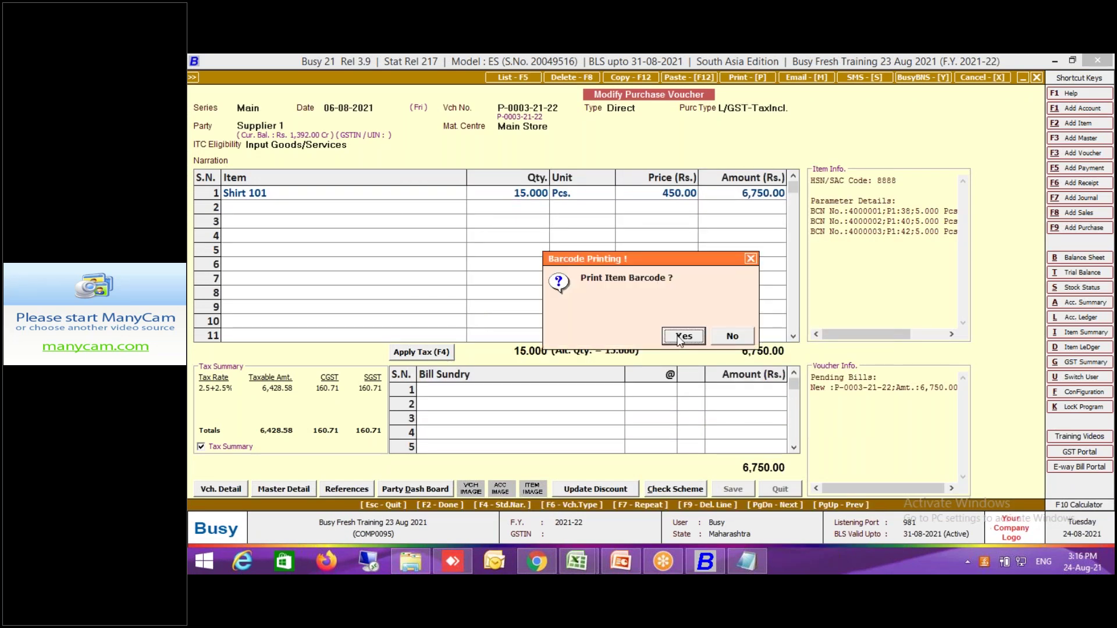
Agree to print Shirt 101's item barcodes 4000001–4000003 in BCN format and confirm the item list.
left_click(680, 340)
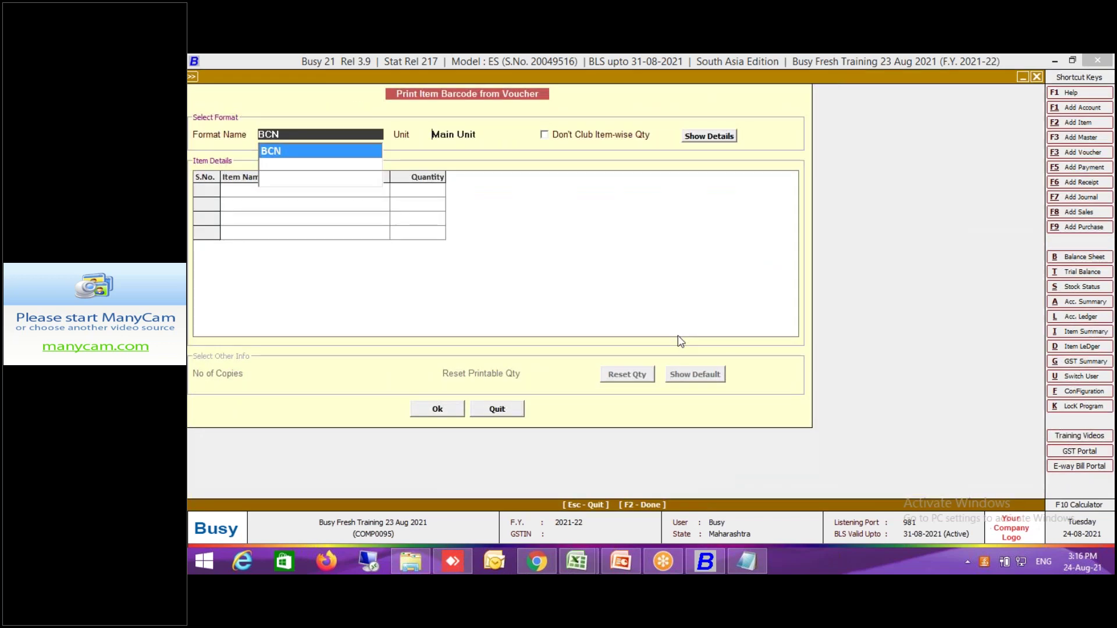
key("Return")
key("Return")
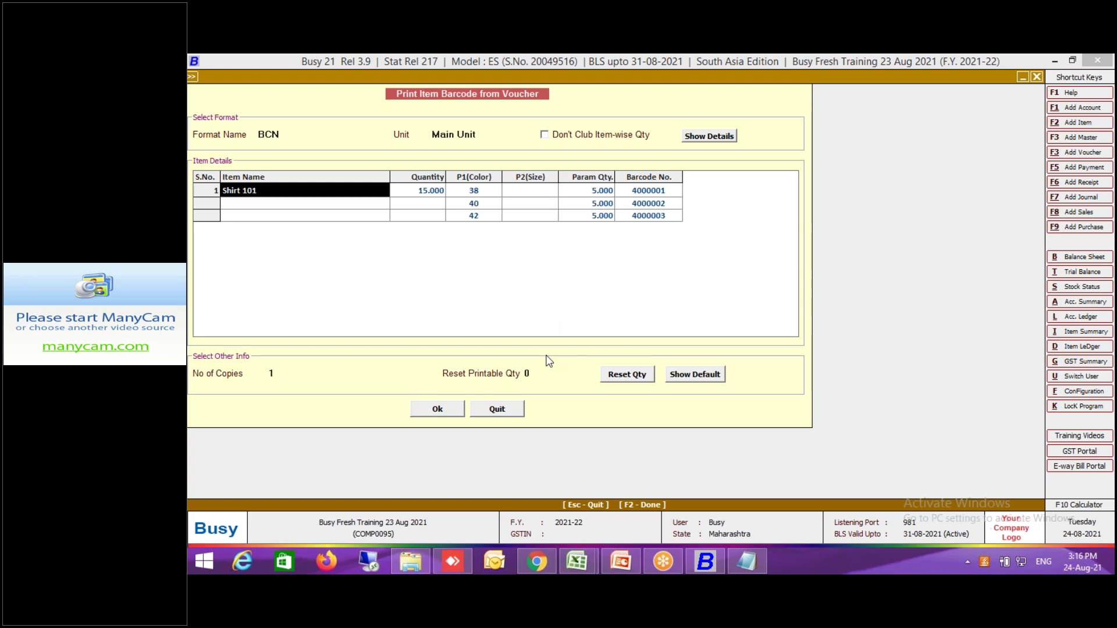
left_click(449, 417)
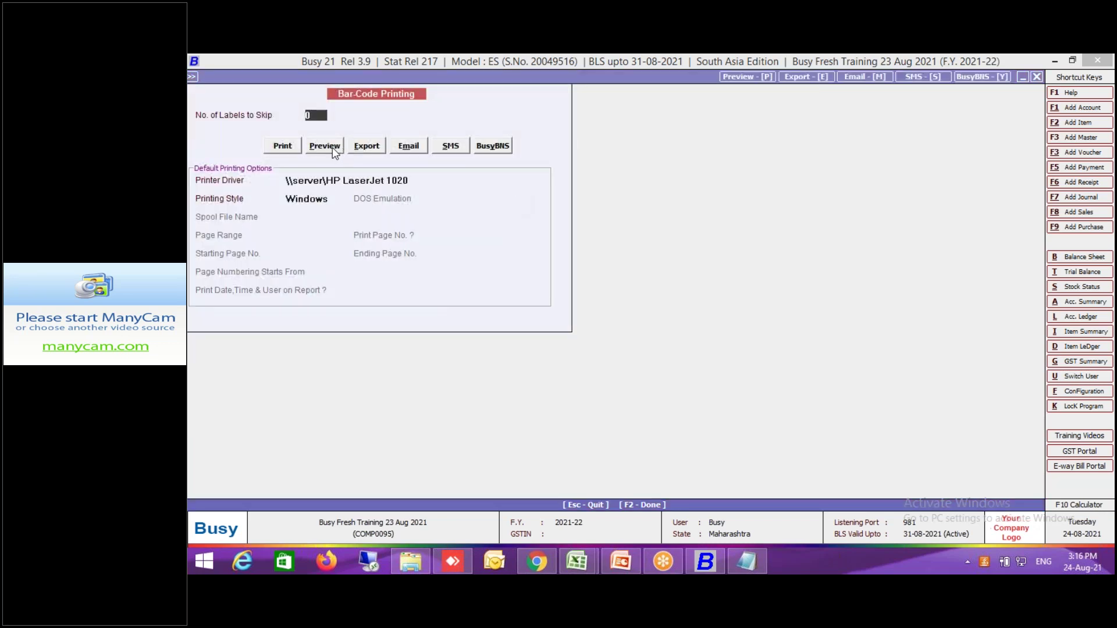
Preview and zoom into the Shirt 101 labels (sizes 38, 40, 42, MRP 799.00), then return to voucher selection.
left_click(333, 148)
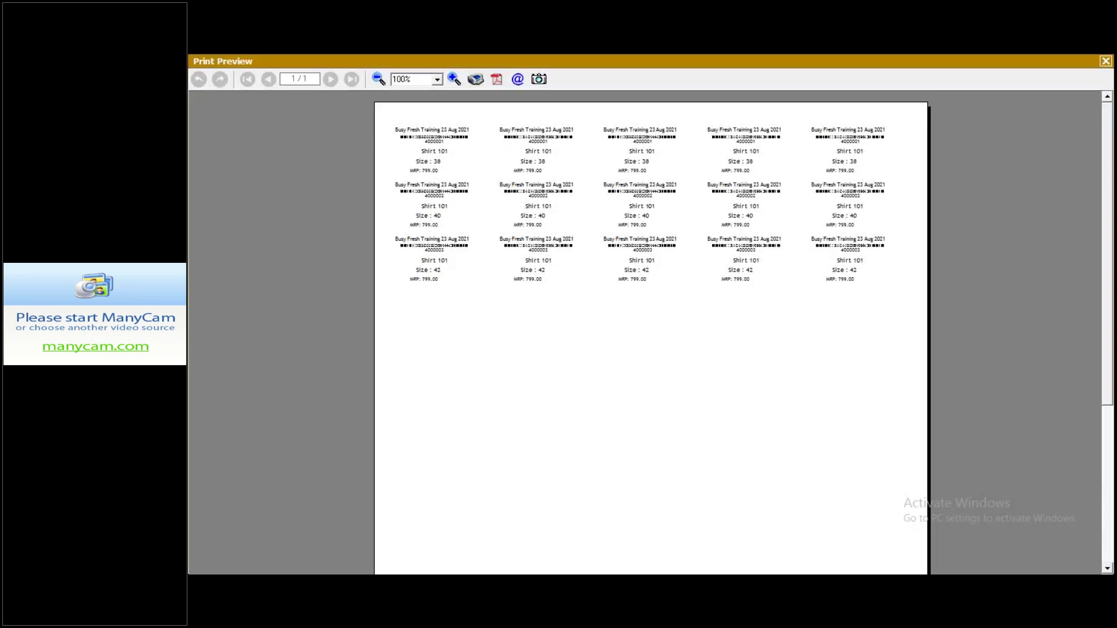
left_click(454, 80)
left_click(453, 80)
left_click(453, 80)
left_click(453, 80)
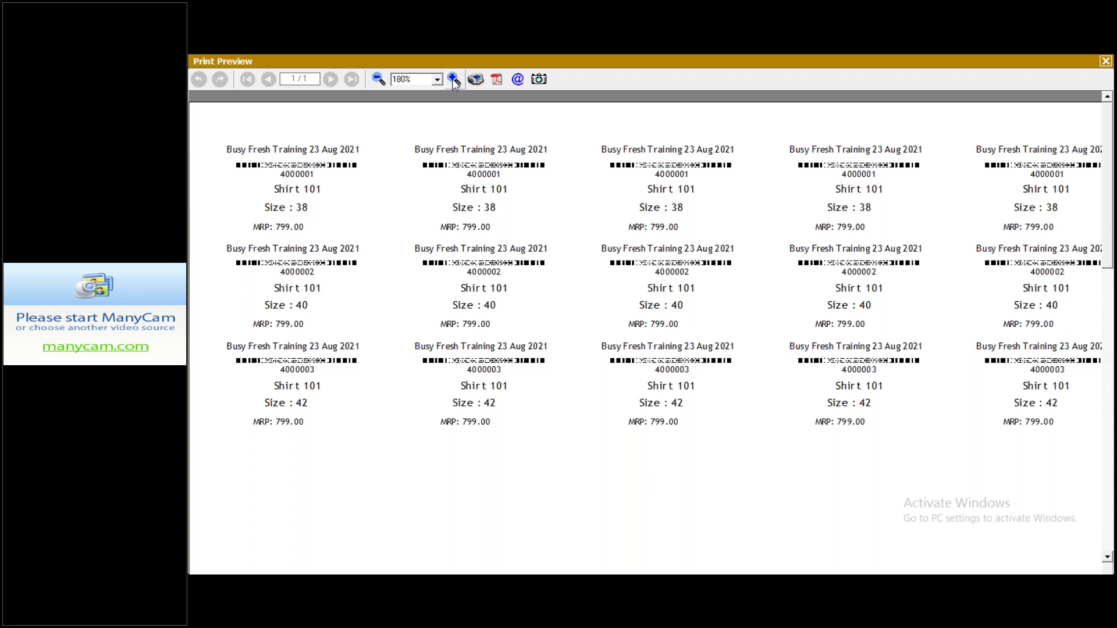
key("Escape")
key("Escape")
key("Escape")
key("Return")
key("Return")
key("Return")
key("Return")
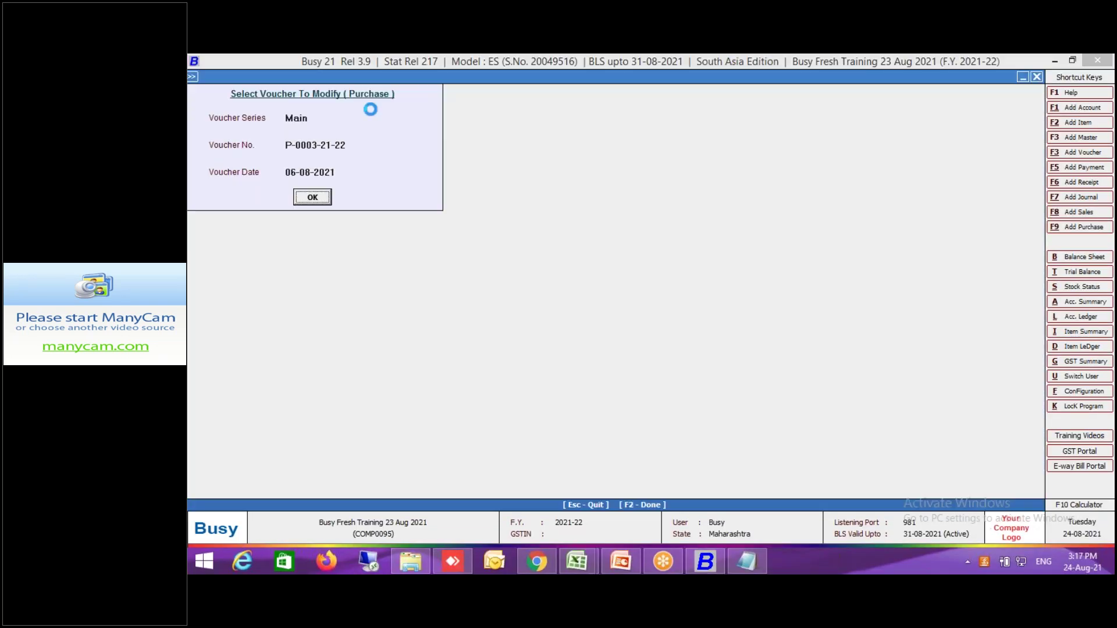
key("Return")
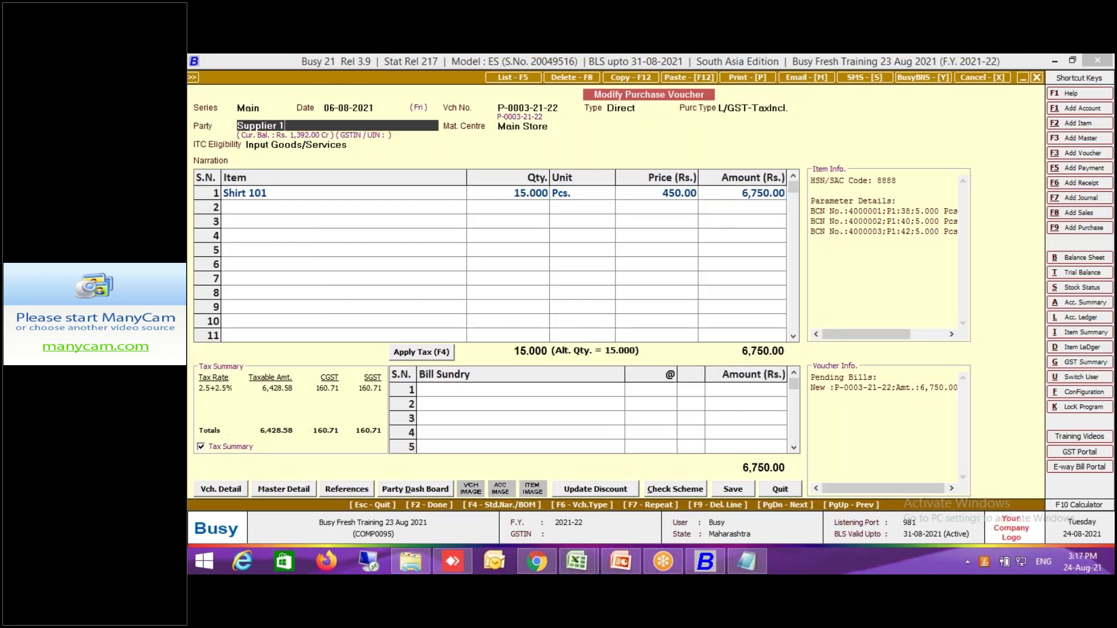
Change Supplier 1's account alias to S1, save it, and close voucher P-0003-21-22.
key("ctrl+Return")
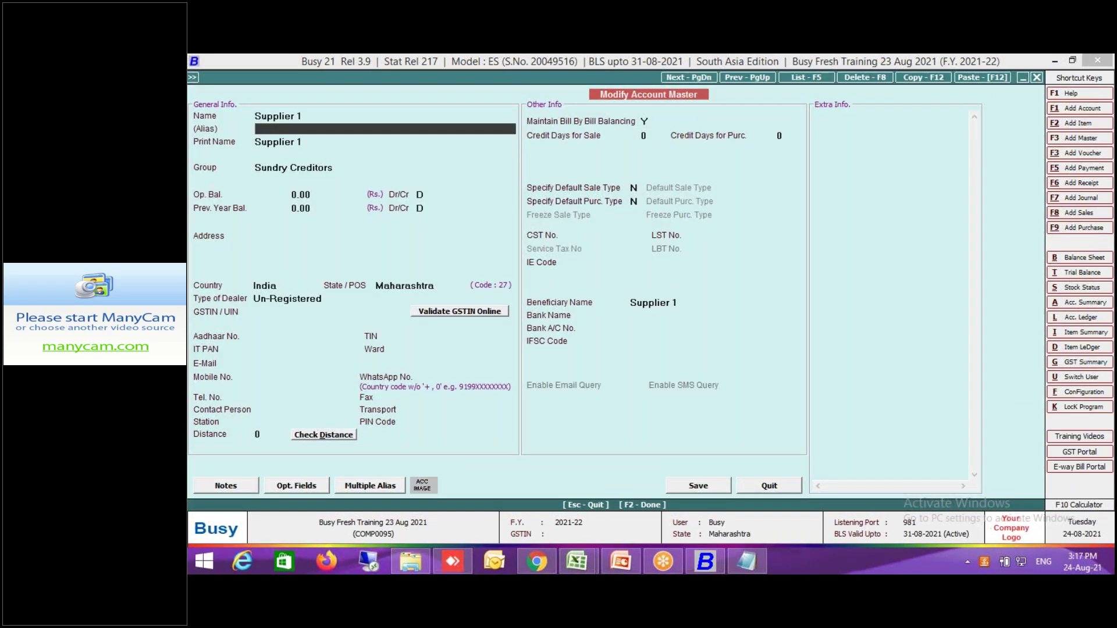
type("01")
key("Return")
key("Up")
key("BackSpace")
key("BackSpace")
type("S1")
key("Return")
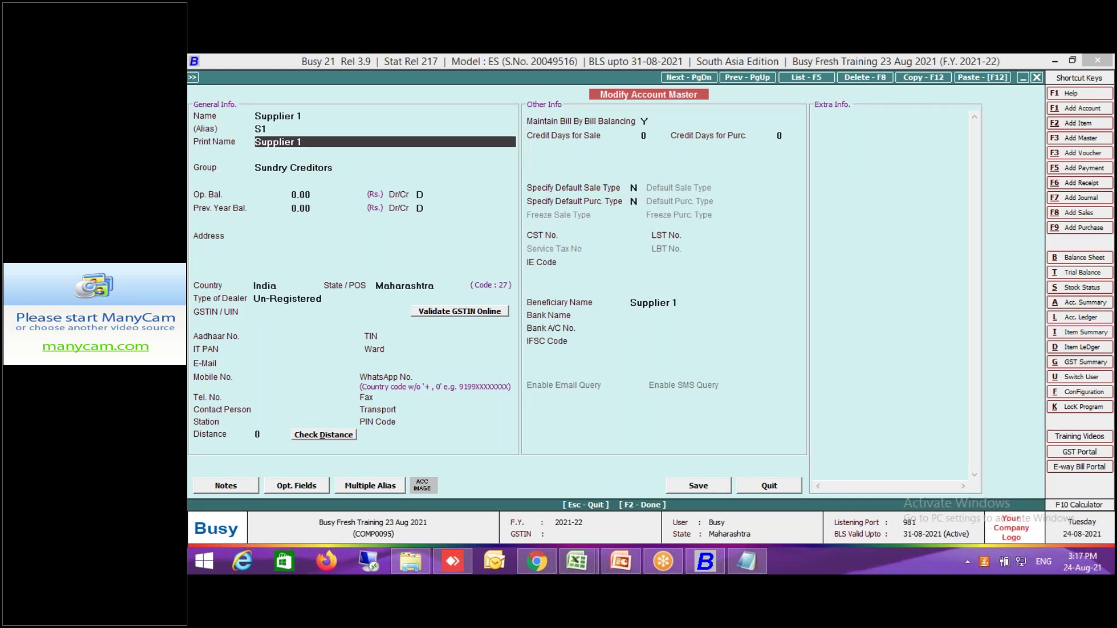
key("F2")
key("Return")
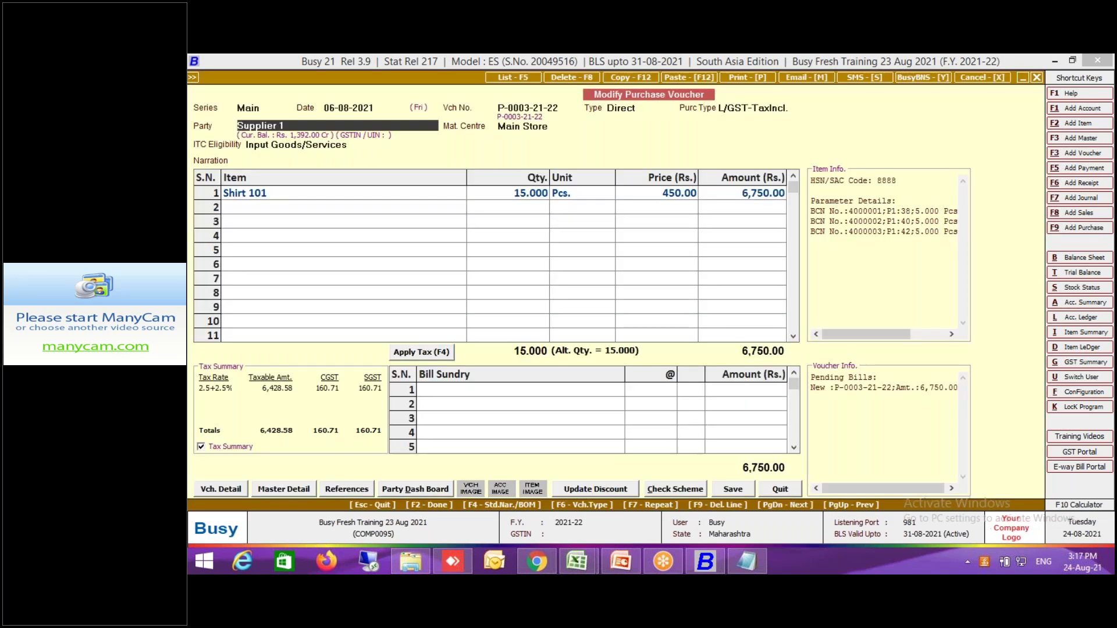
key("Escape")
key("Escape")
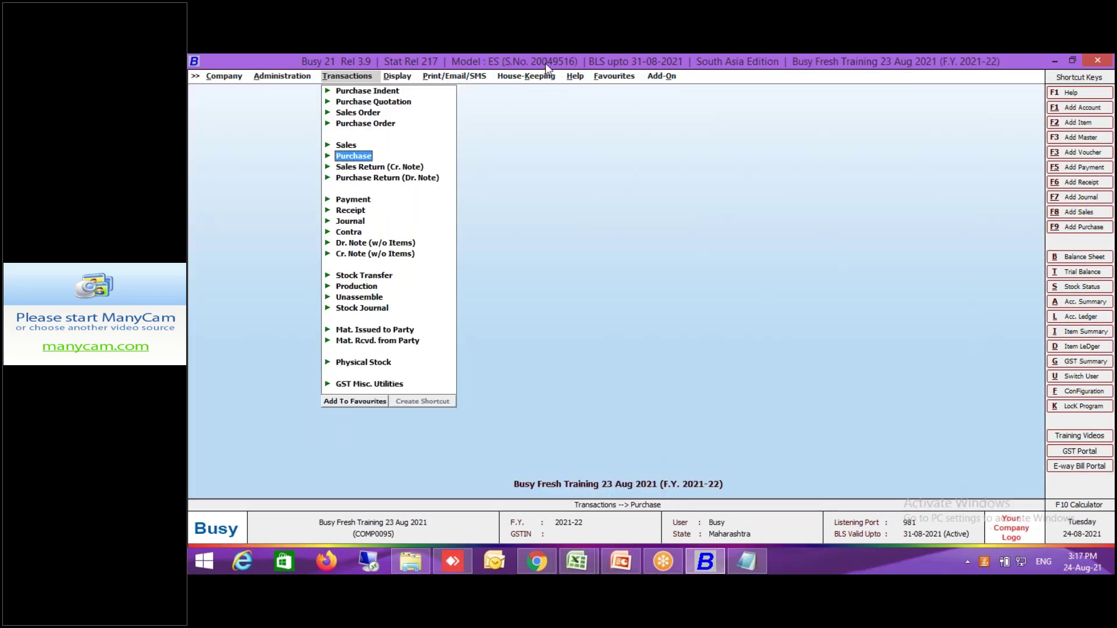
Open the BCN label layout designer via Add-On > Item Bar-code Printing > Configure Bar-Code Labels.
left_click(664, 76)
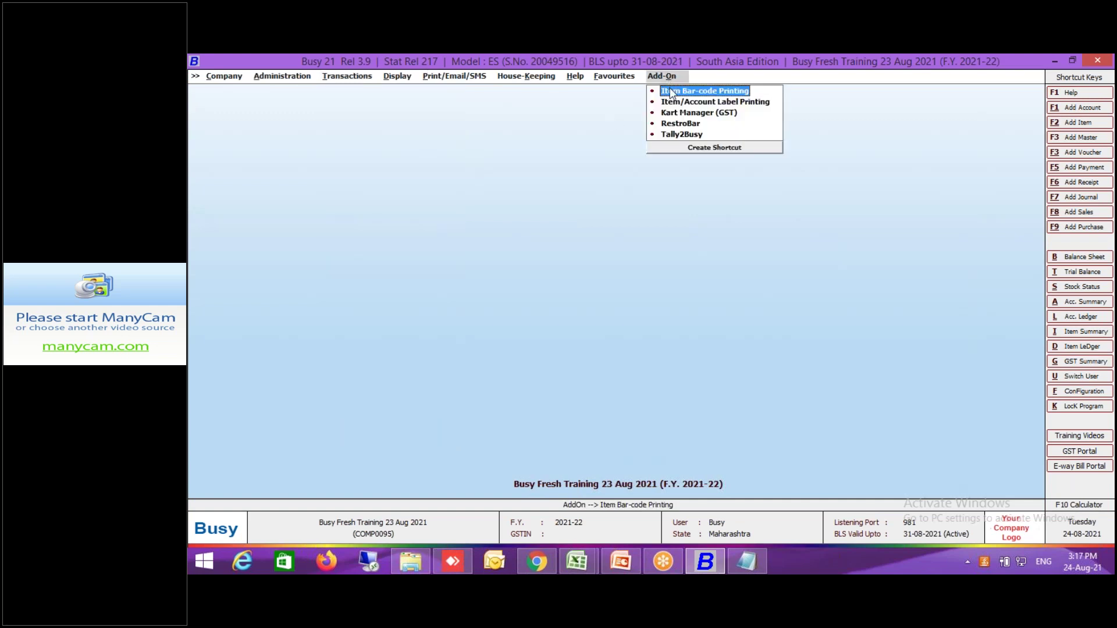
left_click(670, 91)
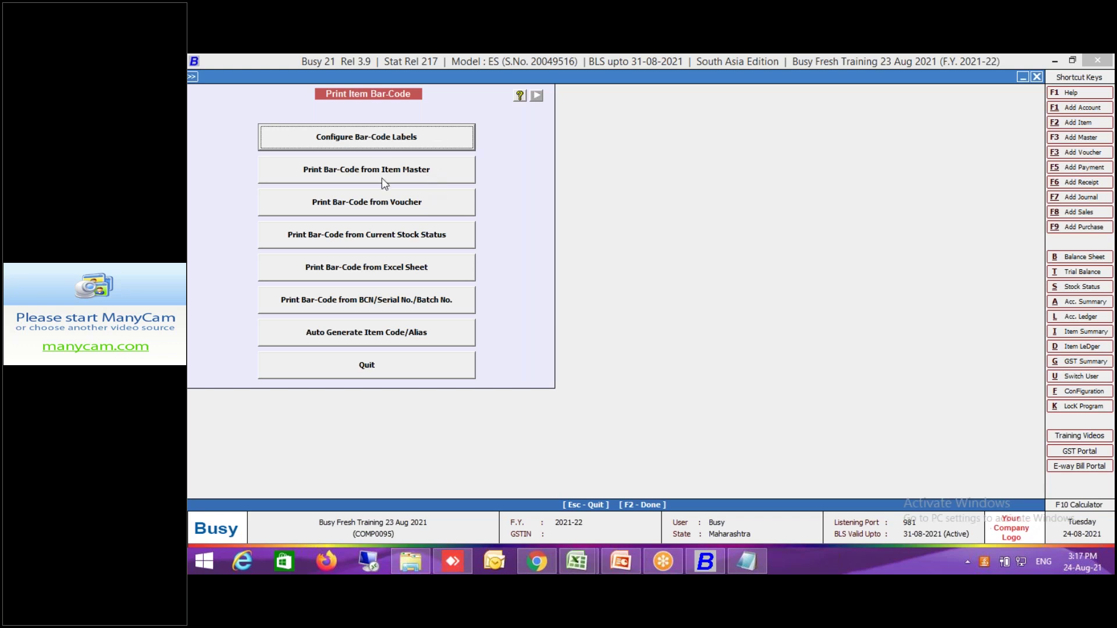
left_click(420, 140)
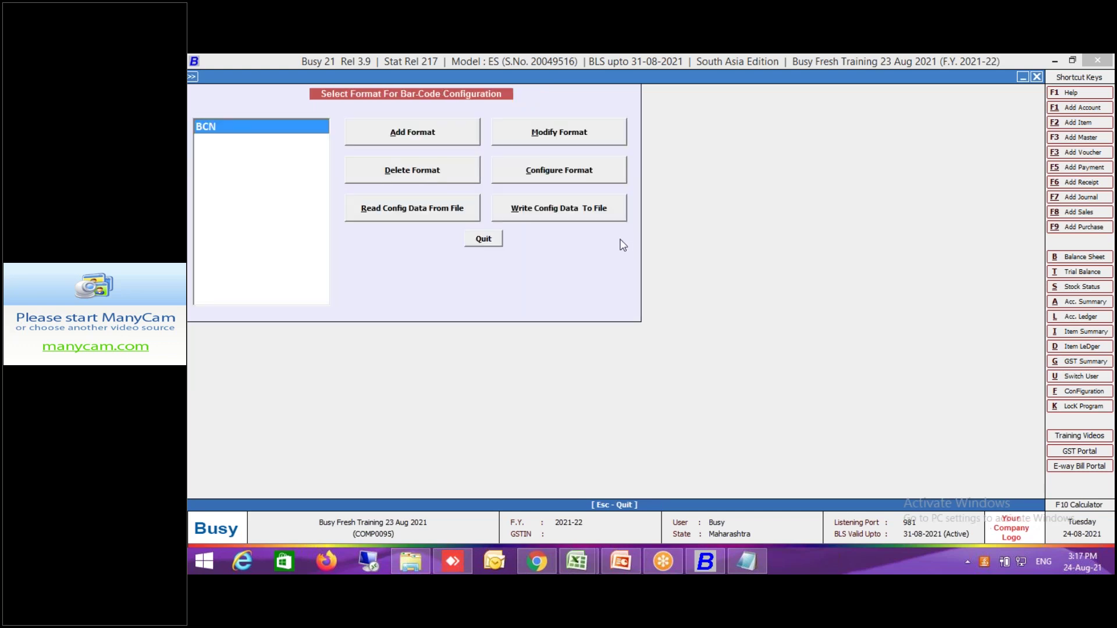
left_click(613, 179)
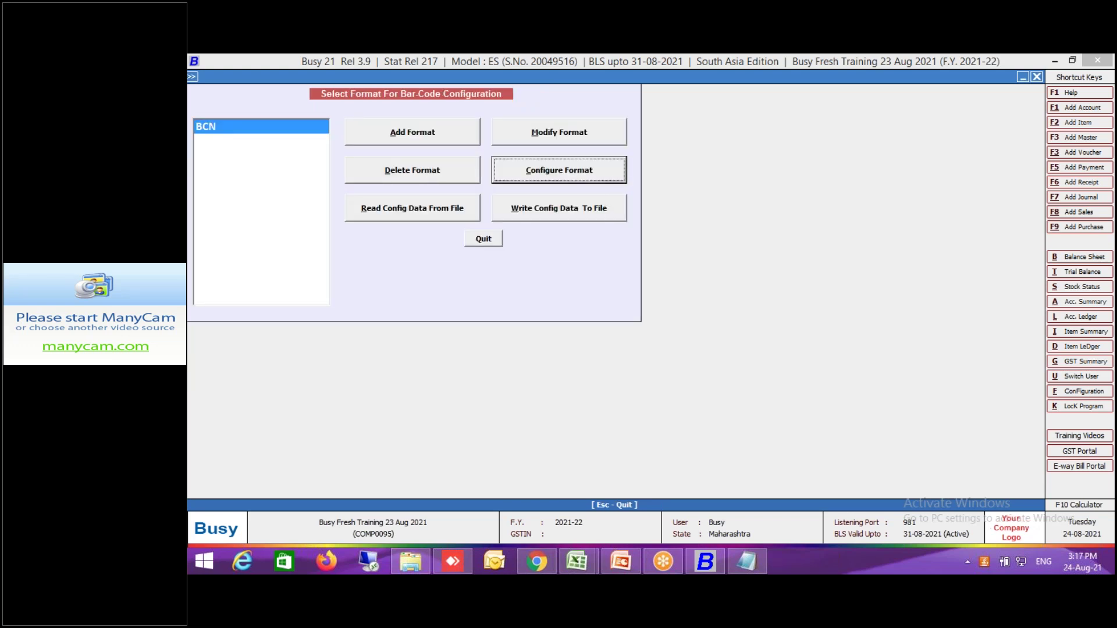
left_click(637, 396)
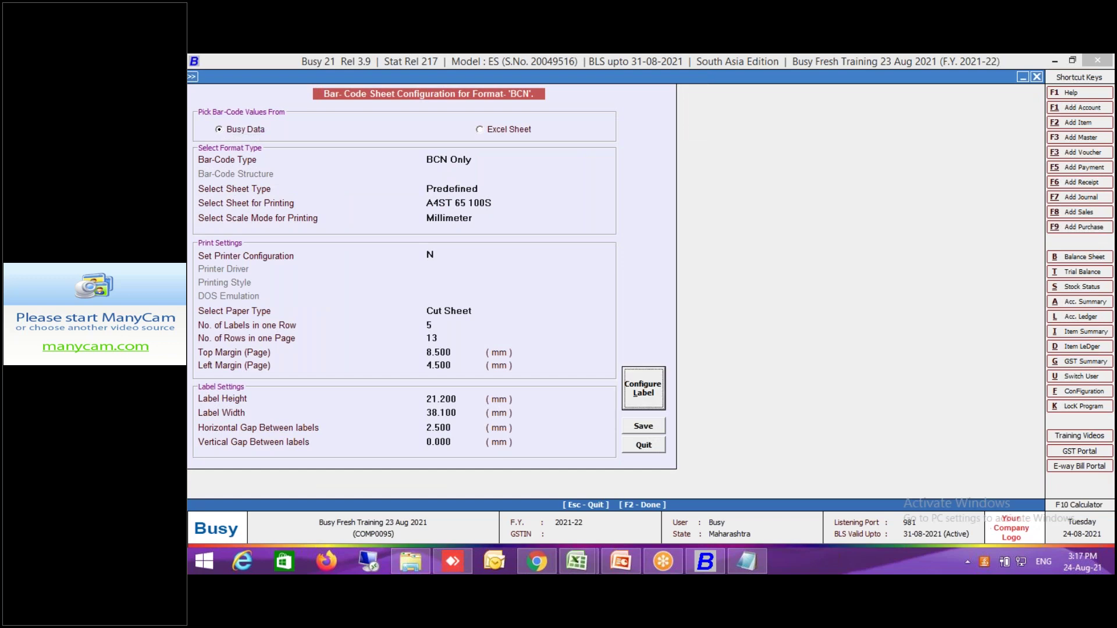
left_click(491, 213)
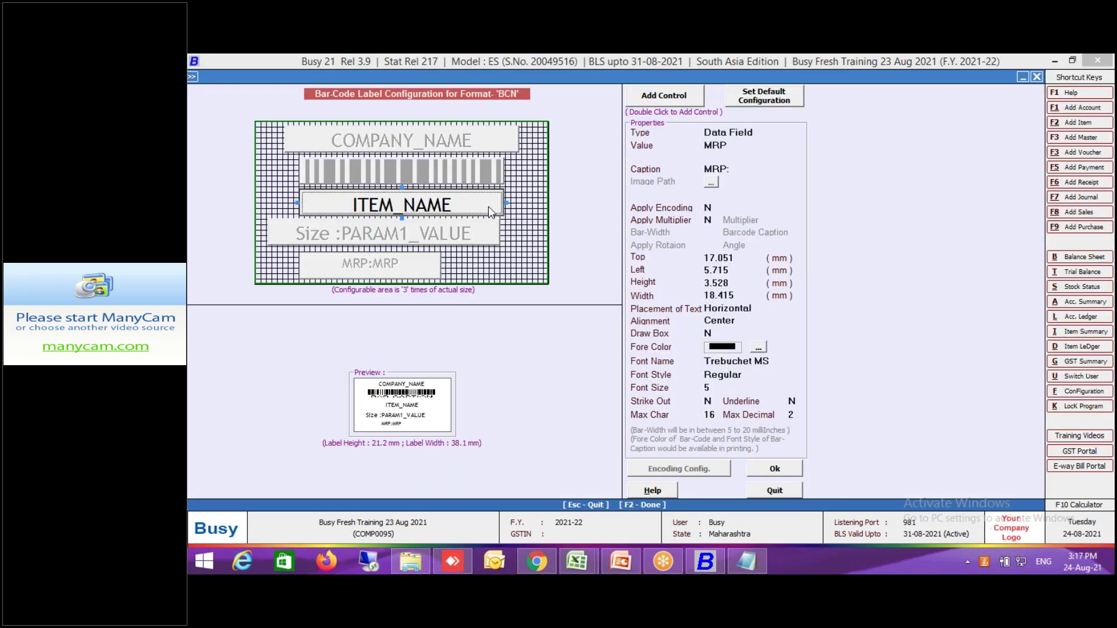
Narrow and shift ITEM_NAME left and lower, placing the Size field beside it.
left_click_drag(503, 202, 425, 202)
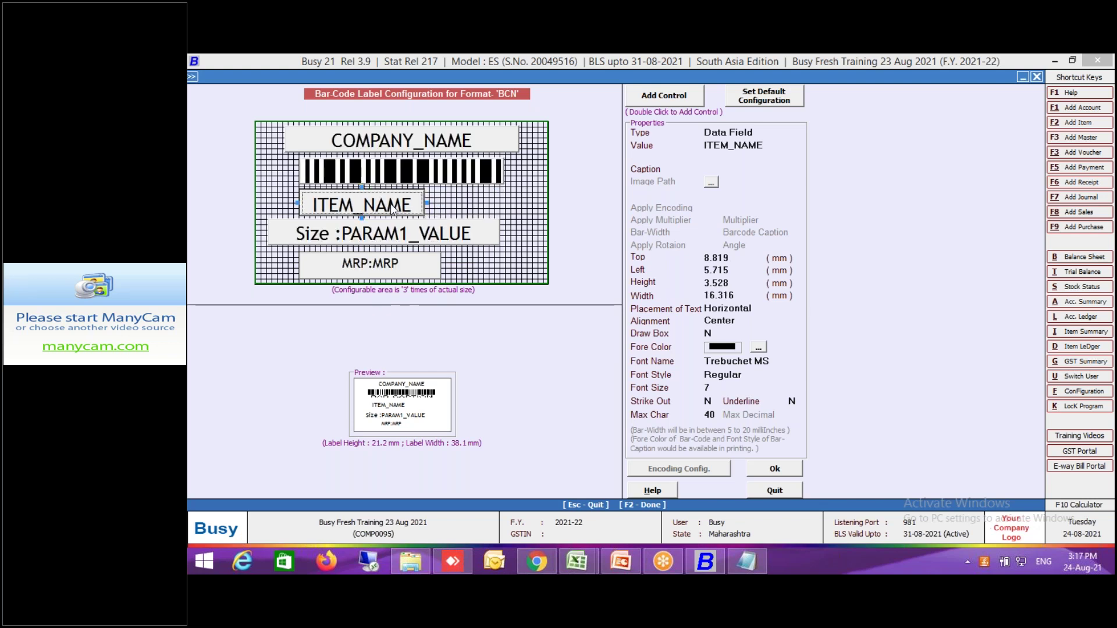
left_click(361, 208)
mouse_move(348, 210)
left_mouse_down()
mouse_move(349, 231)
mouse_move(344, 208)
mouse_move(333, 206)
left_mouse_up()
key("Return")
left_click(389, 242)
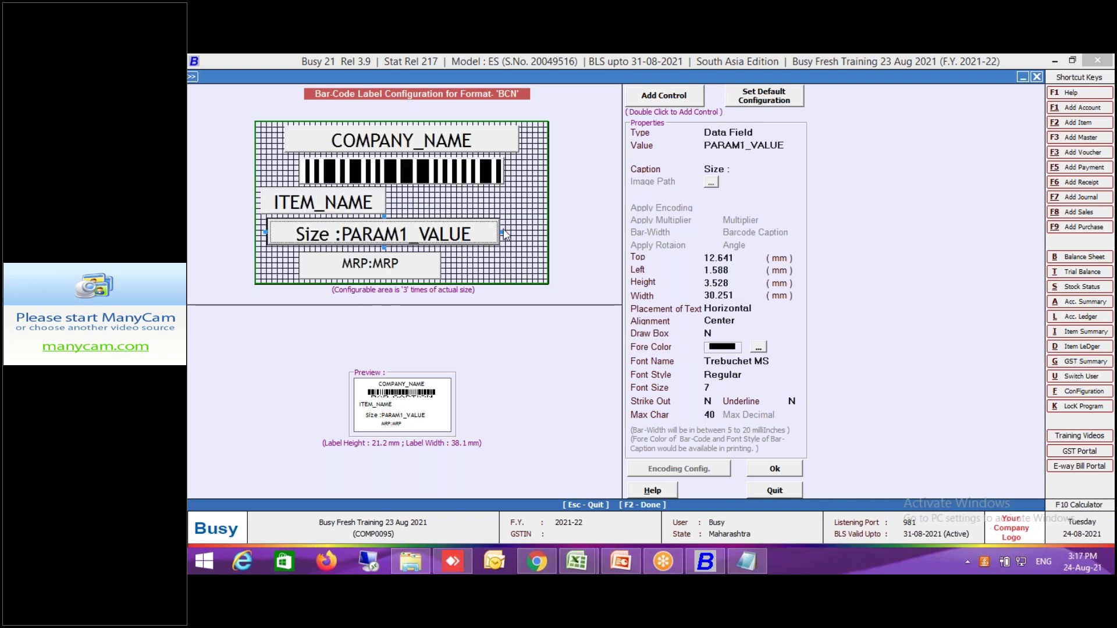
left_click_drag(389, 242, 401, 233)
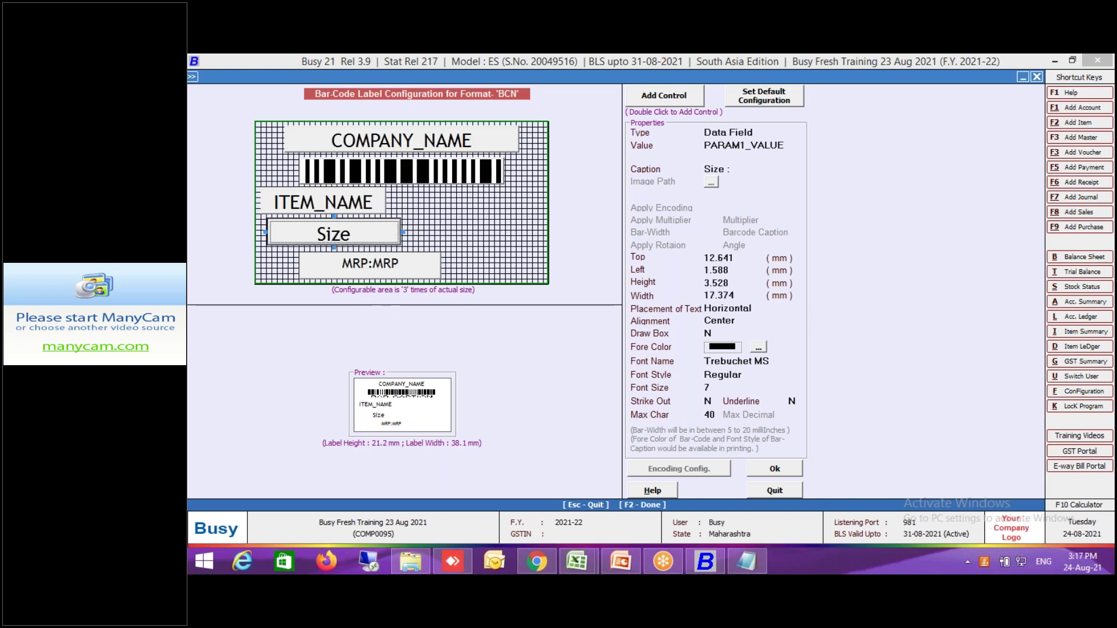
left_click_drag(486, 198, 498, 225)
left_click(488, 204)
left_click_drag(362, 217, 364, 234)
Make the barcode taller, move MRP under ITEM_NAME at 16.316 mm width, and add a text control.
left_click(403, 184)
left_click_drag(403, 186, 403, 202)
left_click(402, 268)
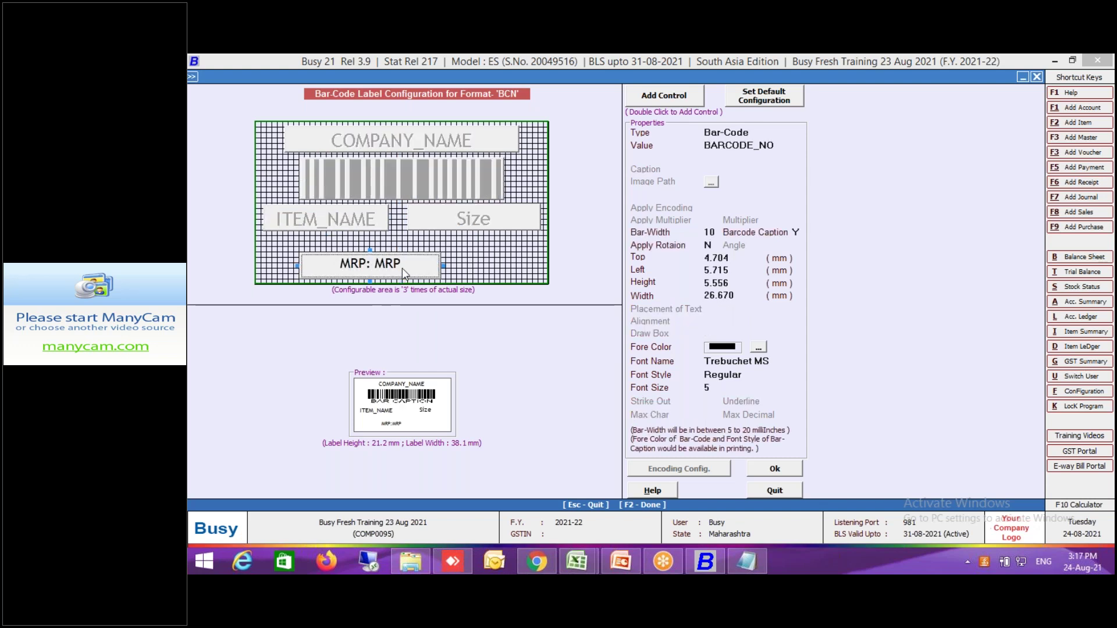
left_click_drag(367, 251, 330, 233)
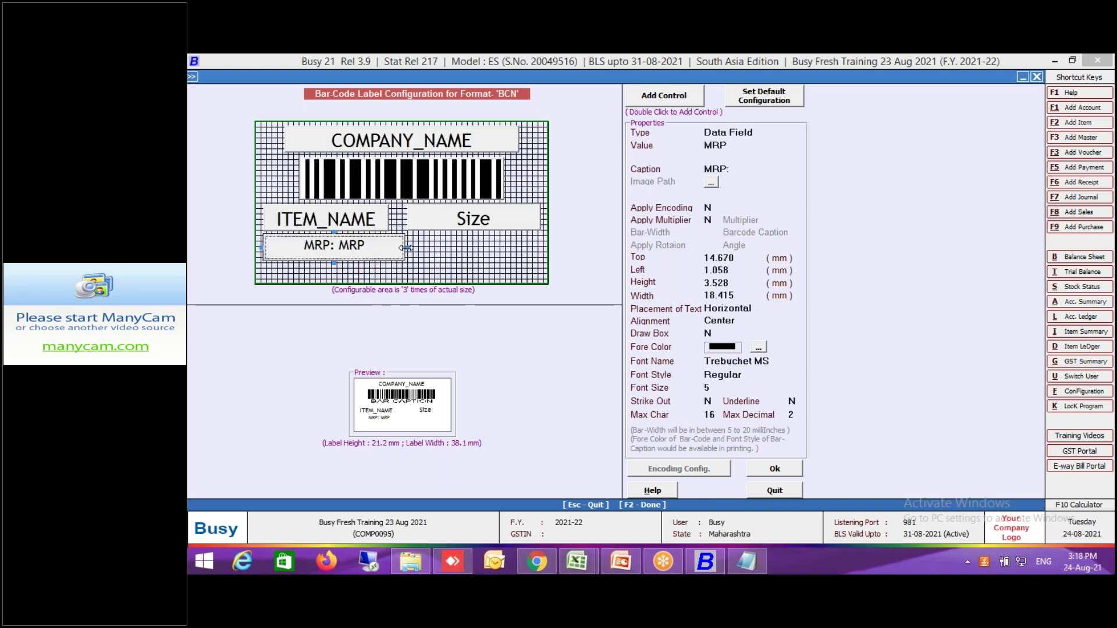
left_click_drag(407, 247, 388, 248)
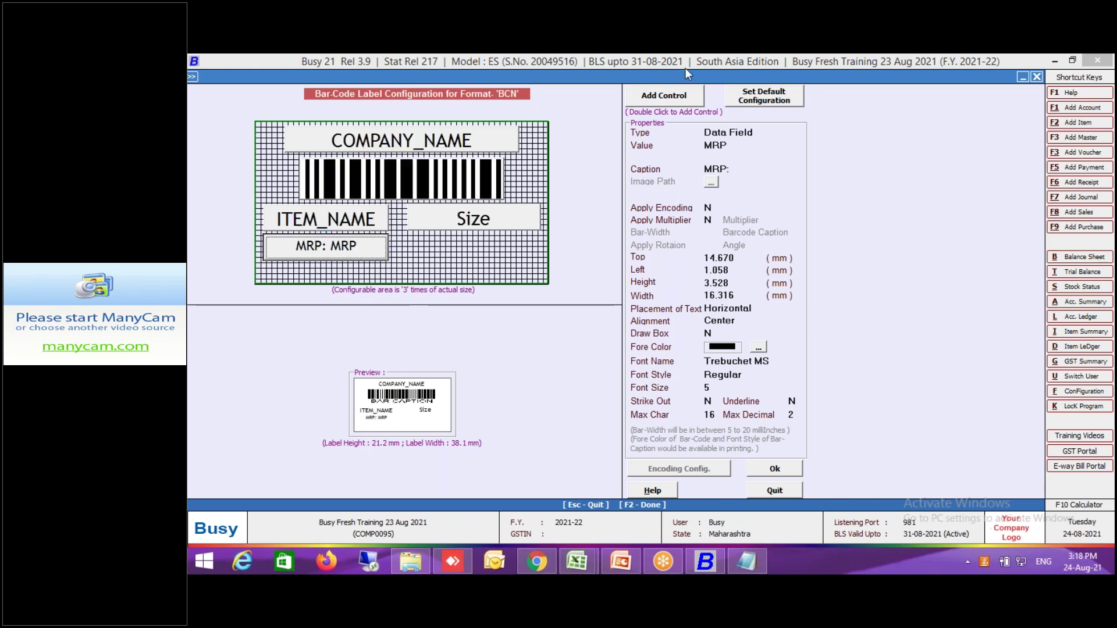
double_click(668, 99)
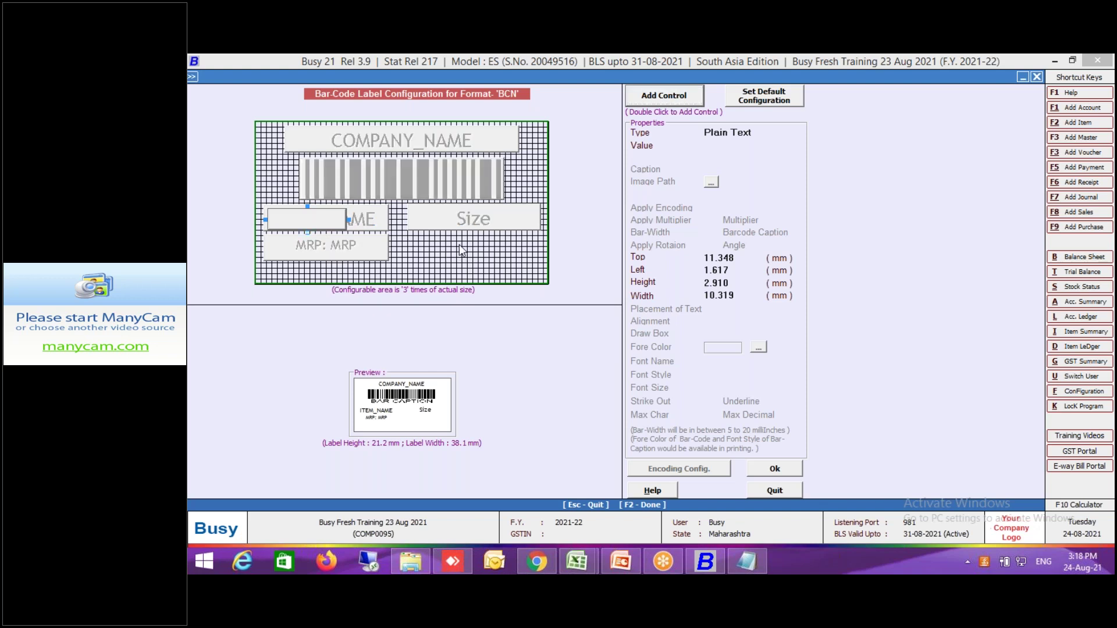
Place the new control right of MRP as a PARTY_ALIAS data field, font size 8, resized taller and narrower.
left_click_drag(460, 250, 457, 250)
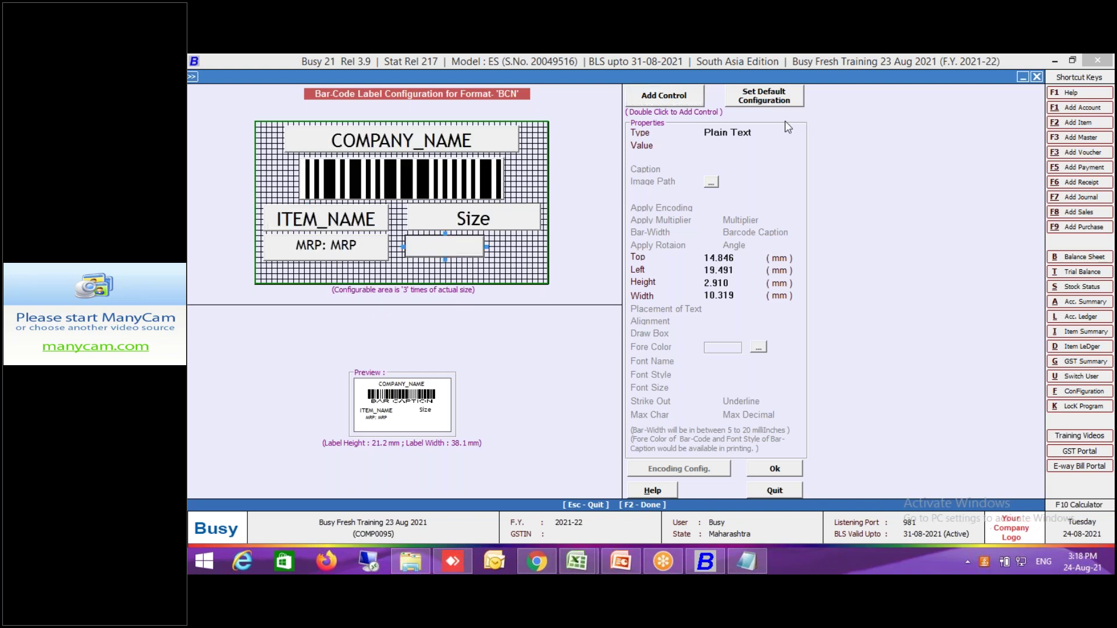
left_click(749, 133)
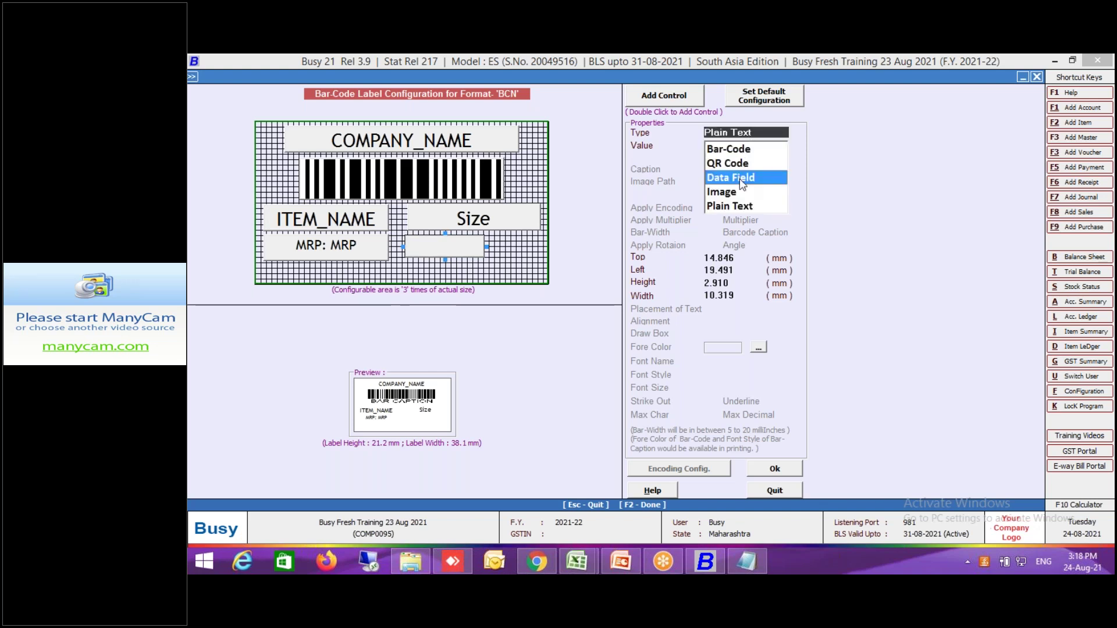
left_click(739, 178)
type("Party_")
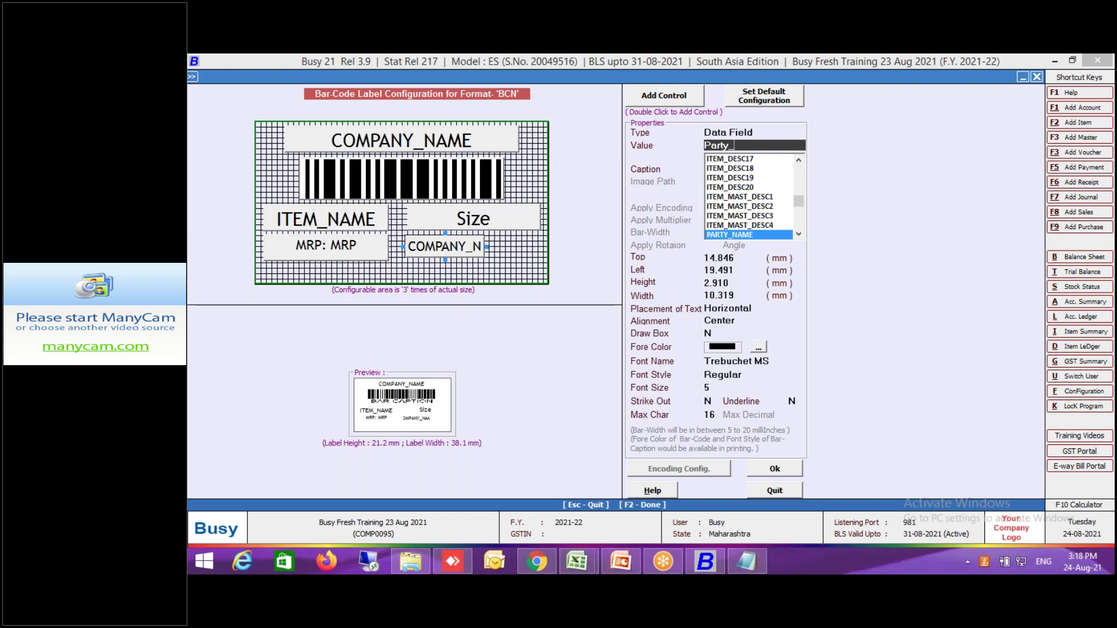
key("Down")
key("Return")
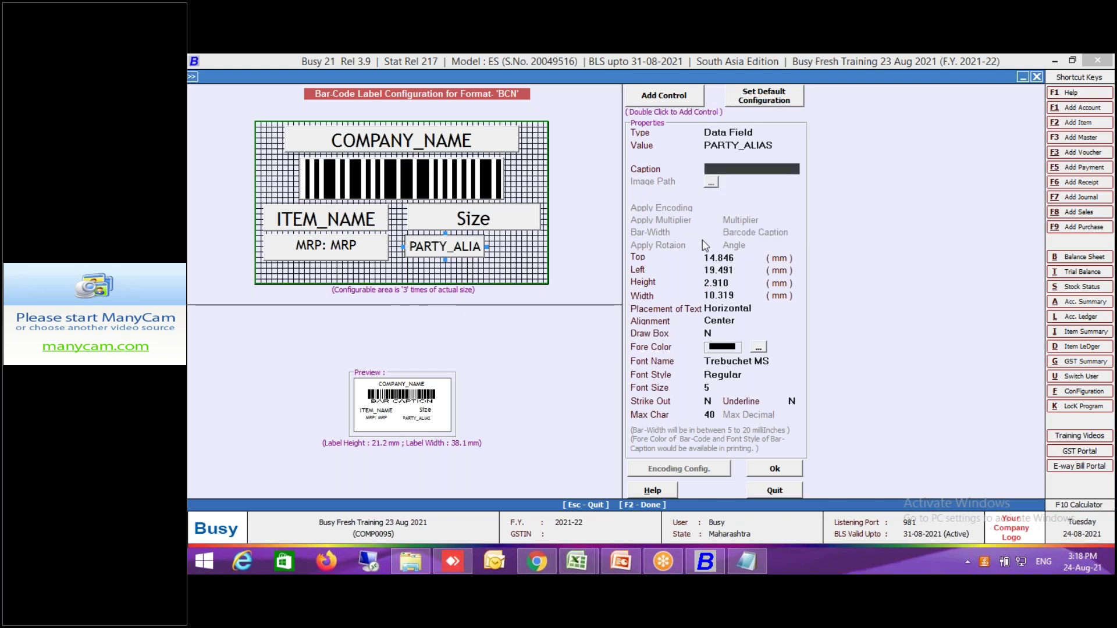
key("Return")
key("Return")
key("Return")
key("Return")
key("Return")
key("Return")
key("Return")
key("Return")
key("Return")
key("Return")
key("Return")
type("8")
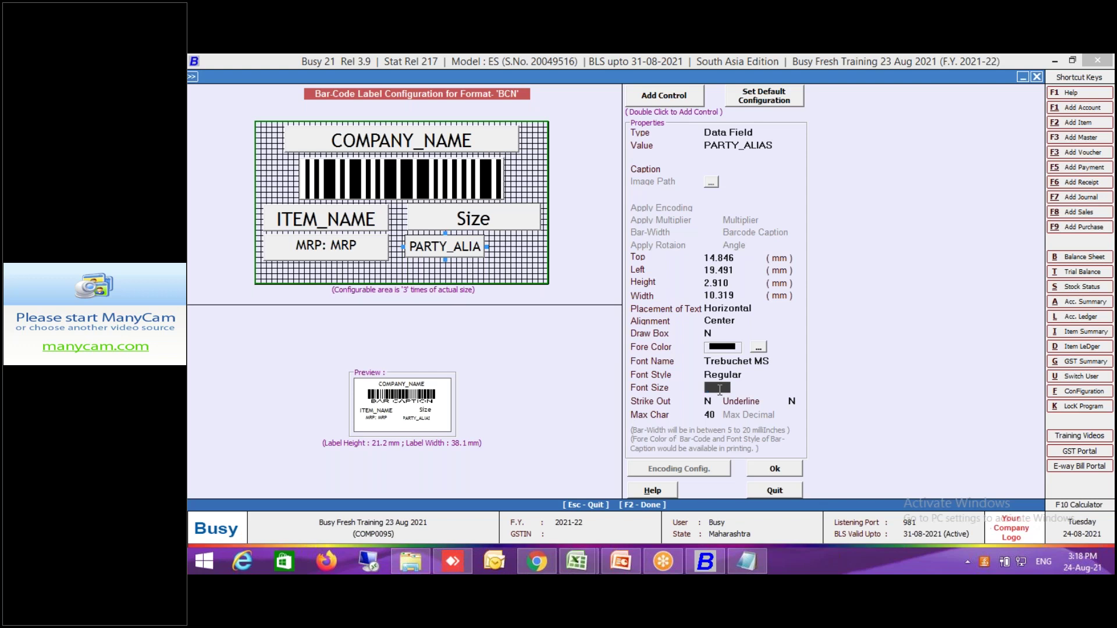
key("Return")
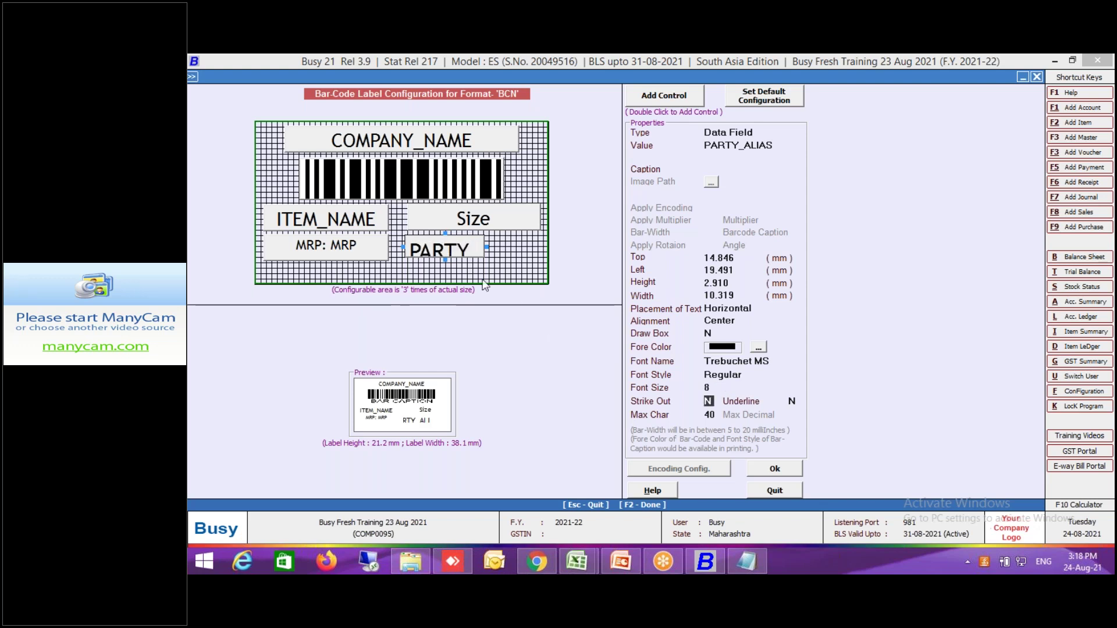
left_click_drag(445, 259, 446, 282)
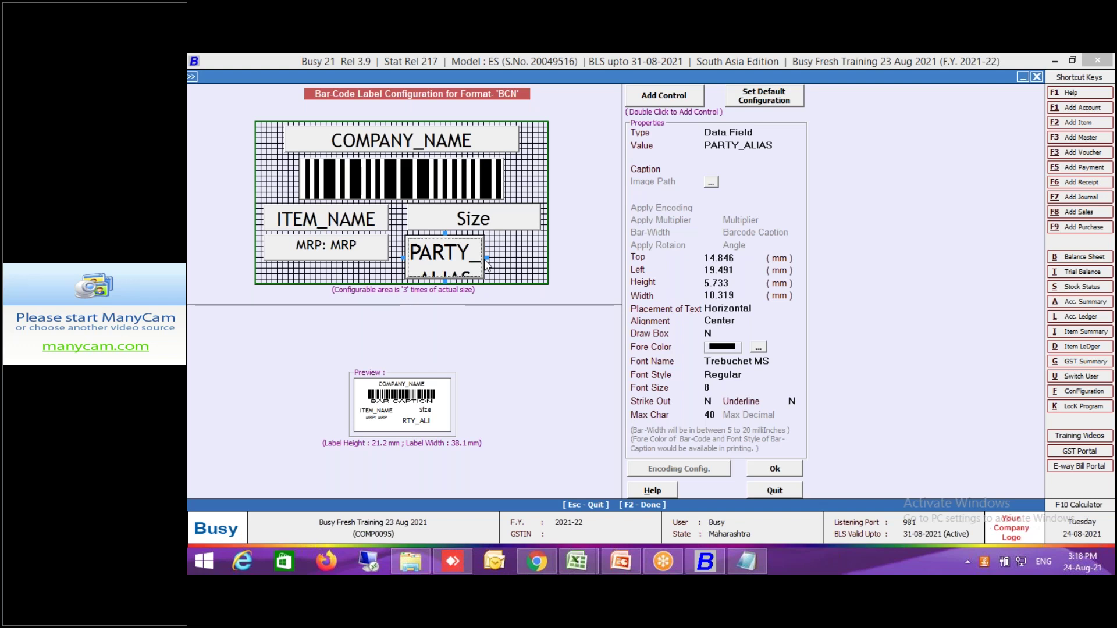
left_click_drag(486, 258, 465, 258)
Save the BCN label design and sheet configuration, then start Print Bar-Code from Voucher with voucher type 'pu'.
left_click(777, 469)
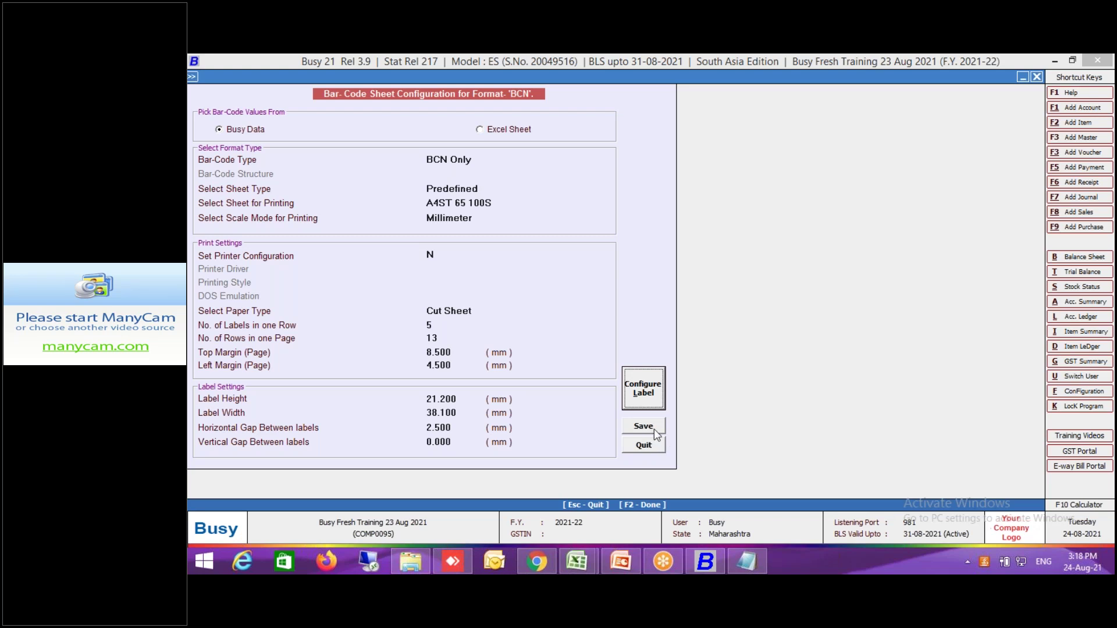
left_click(653, 428)
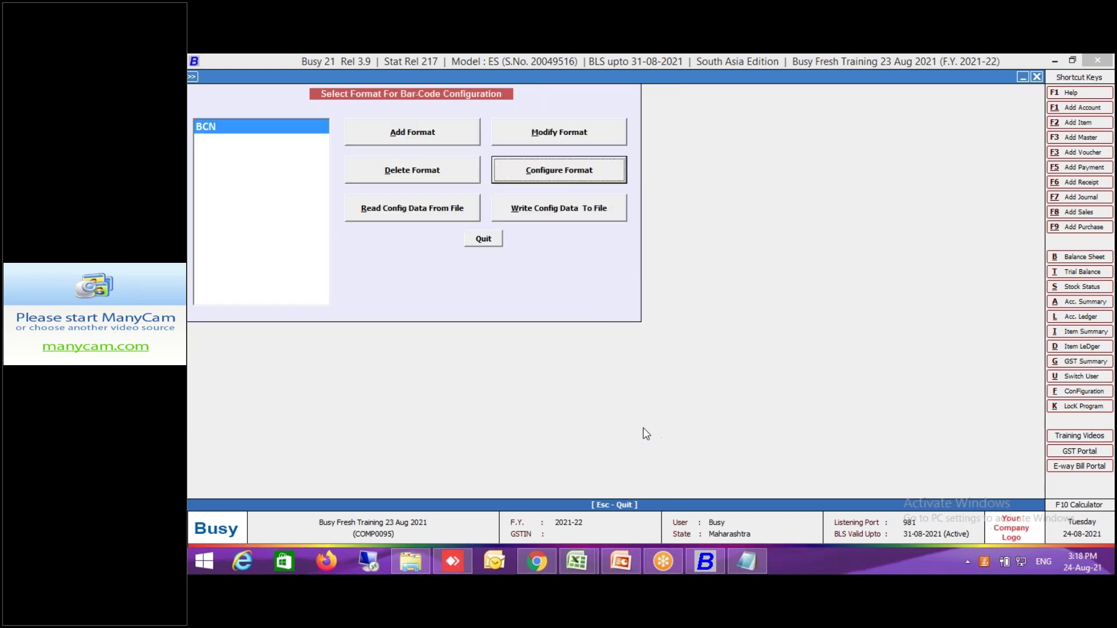
left_click(492, 245)
left_click(418, 207)
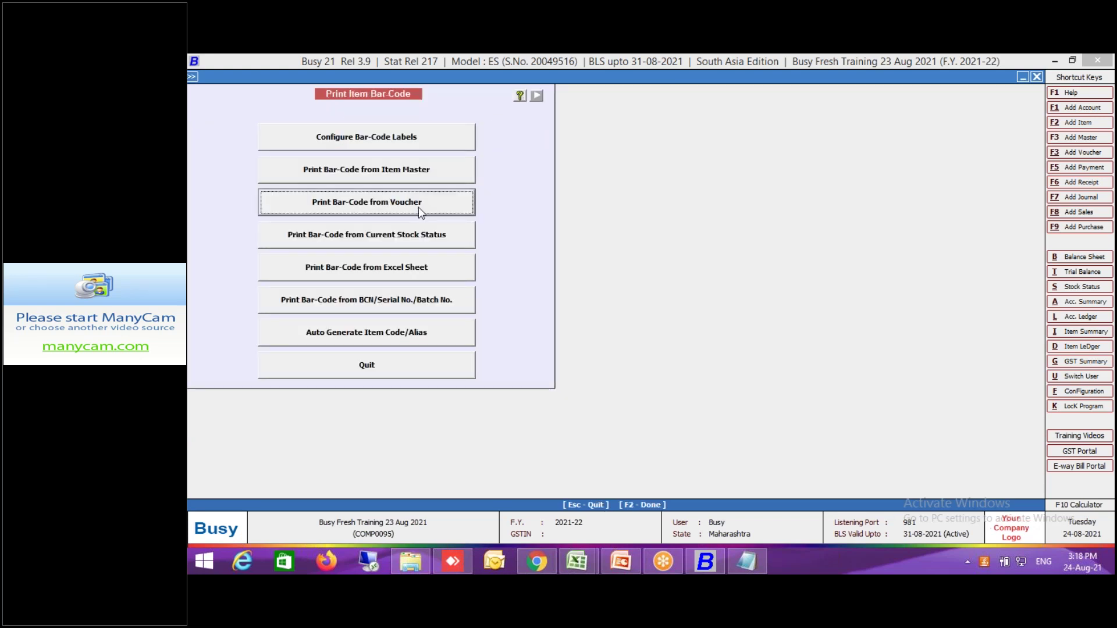
type("pu")
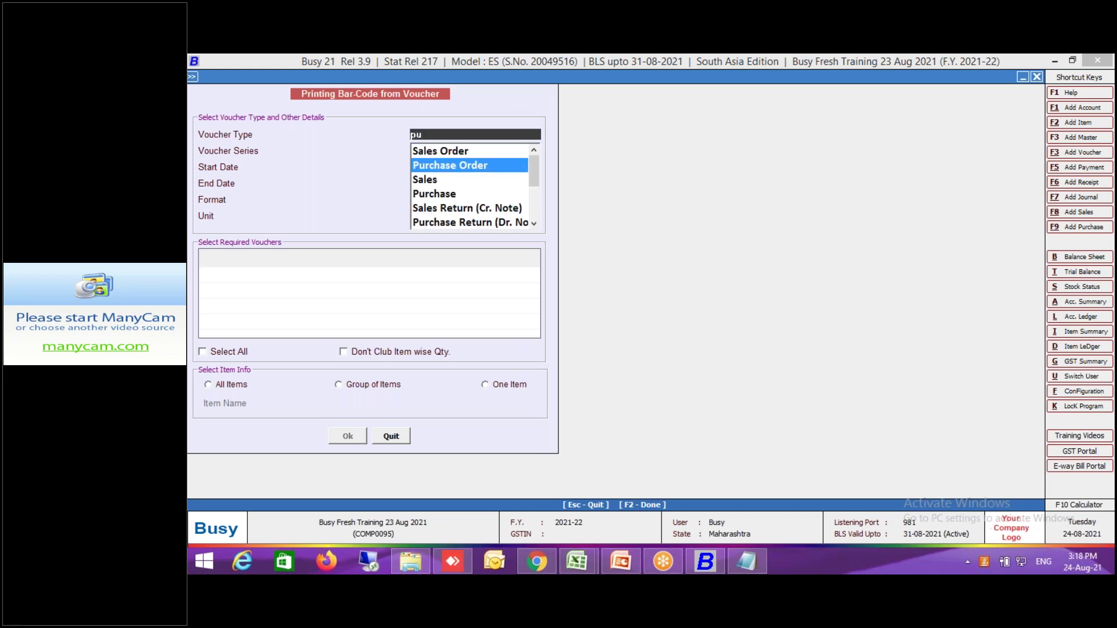